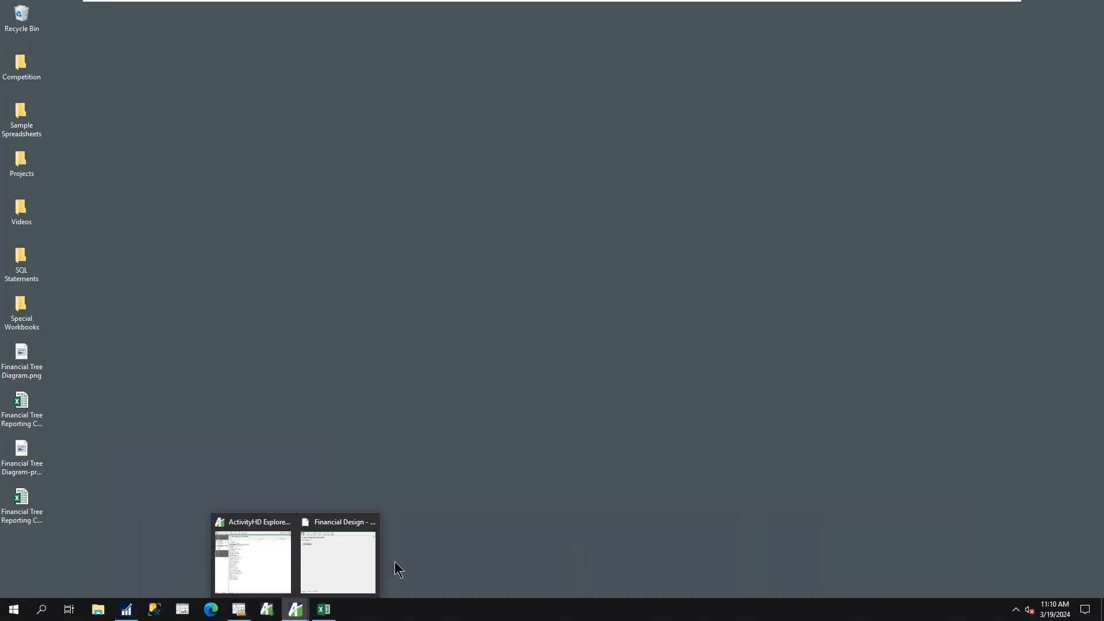
Switch to the Excel balance sheet and drill down into the journal detail behind the 2017 Accounts Receivable balance, browsing to the April 2017 entries
click(323, 611)
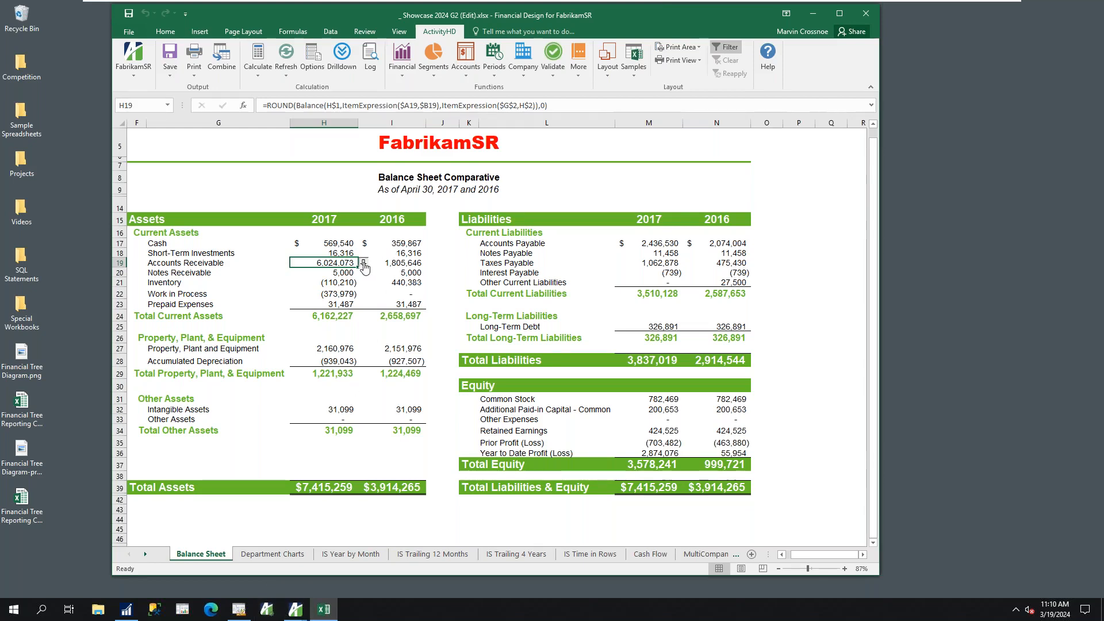
click(363, 262)
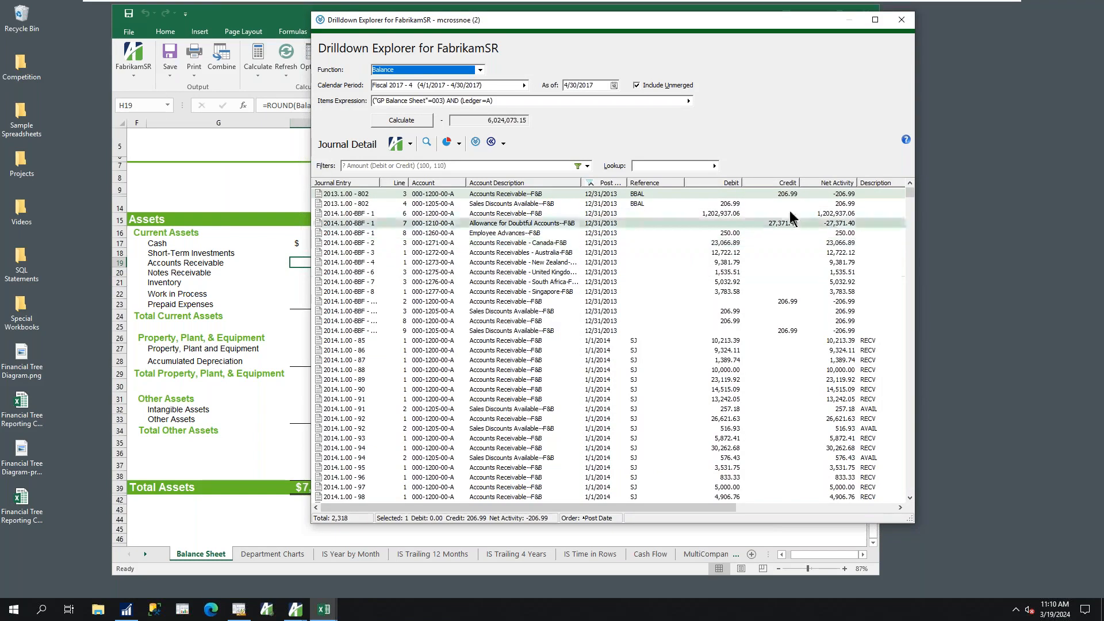
click(910, 196)
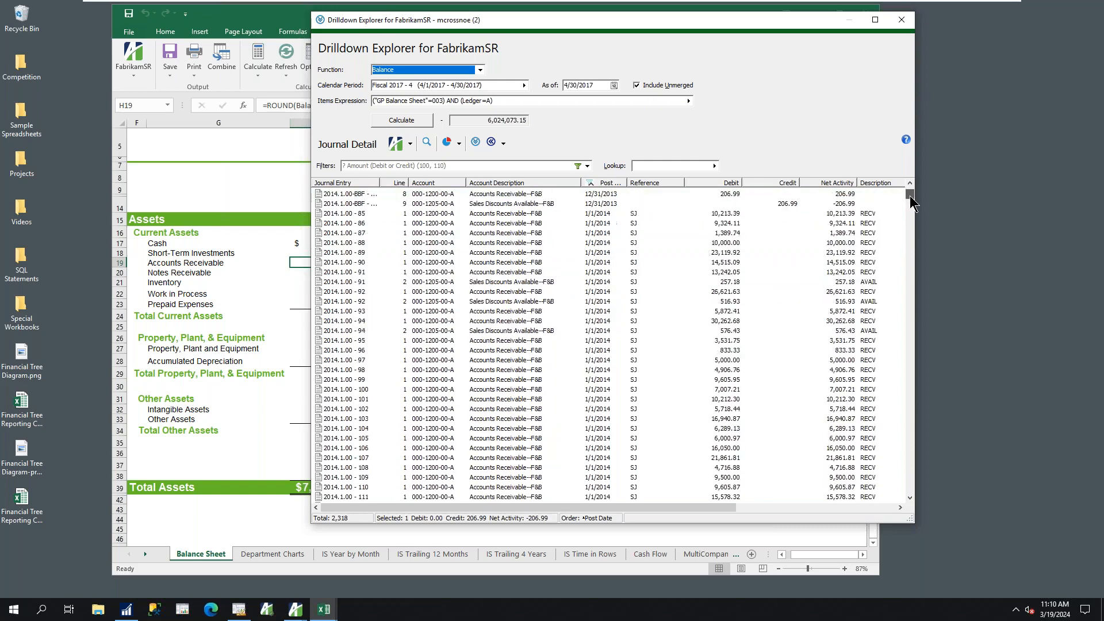
drag(911, 199, 914, 358)
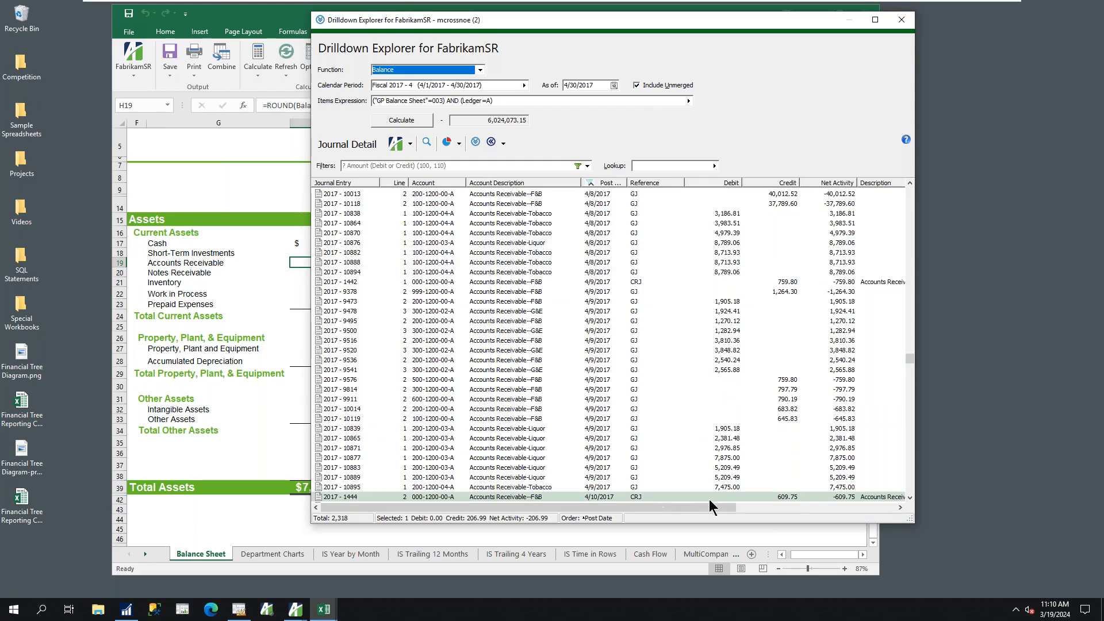
Open journal entry 2017 - 1444 in the Journal Entry Inquiry and check its note
click(786, 498)
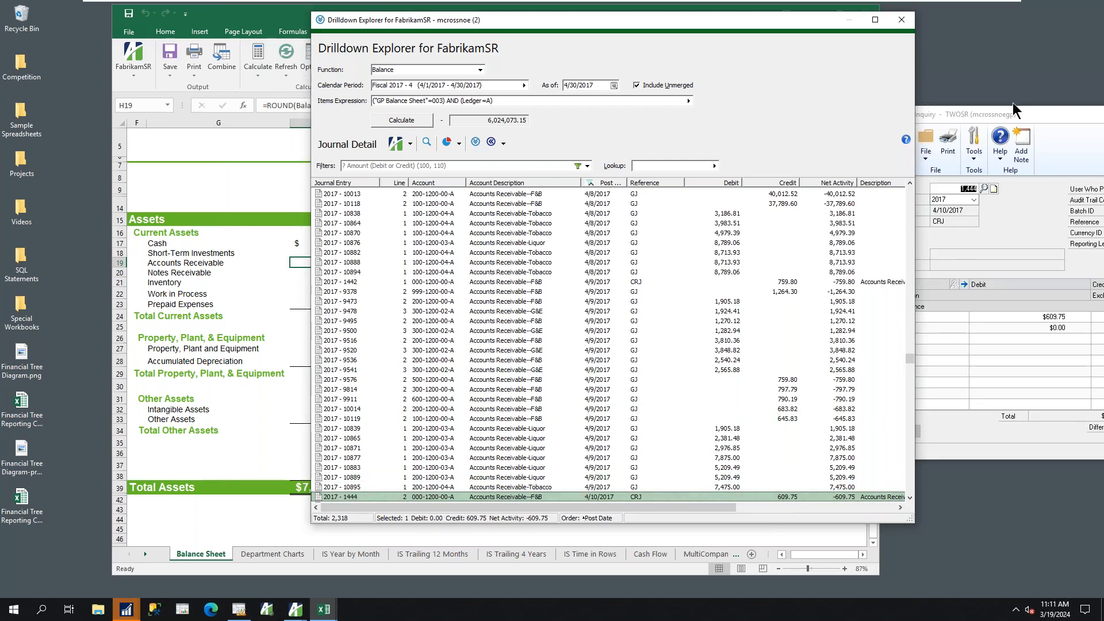
drag(1007, 117, 808, 105)
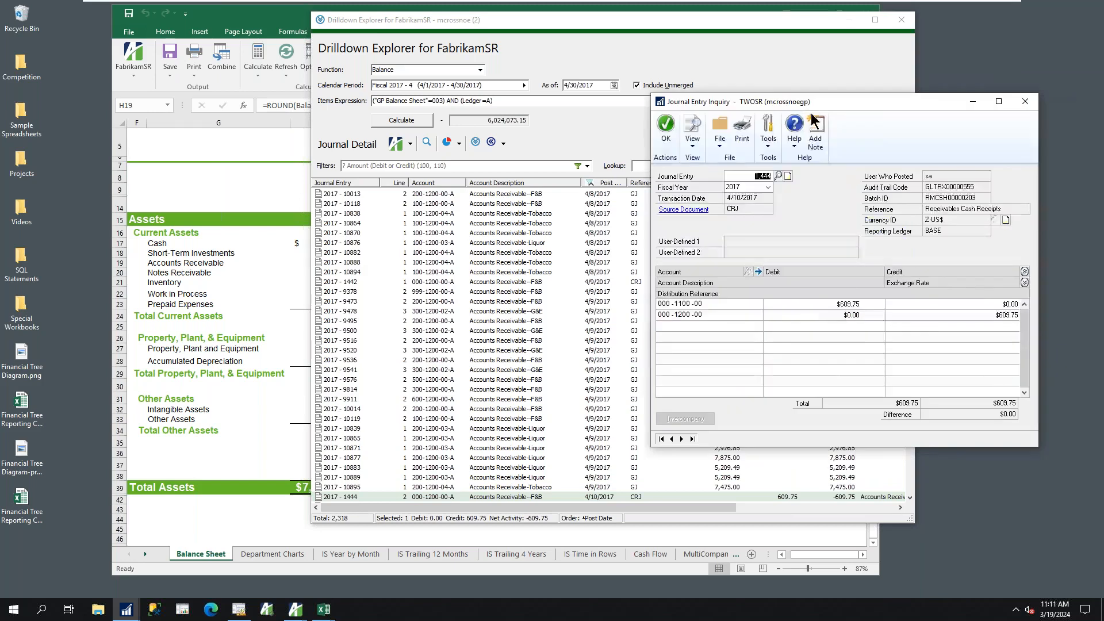
click(788, 176)
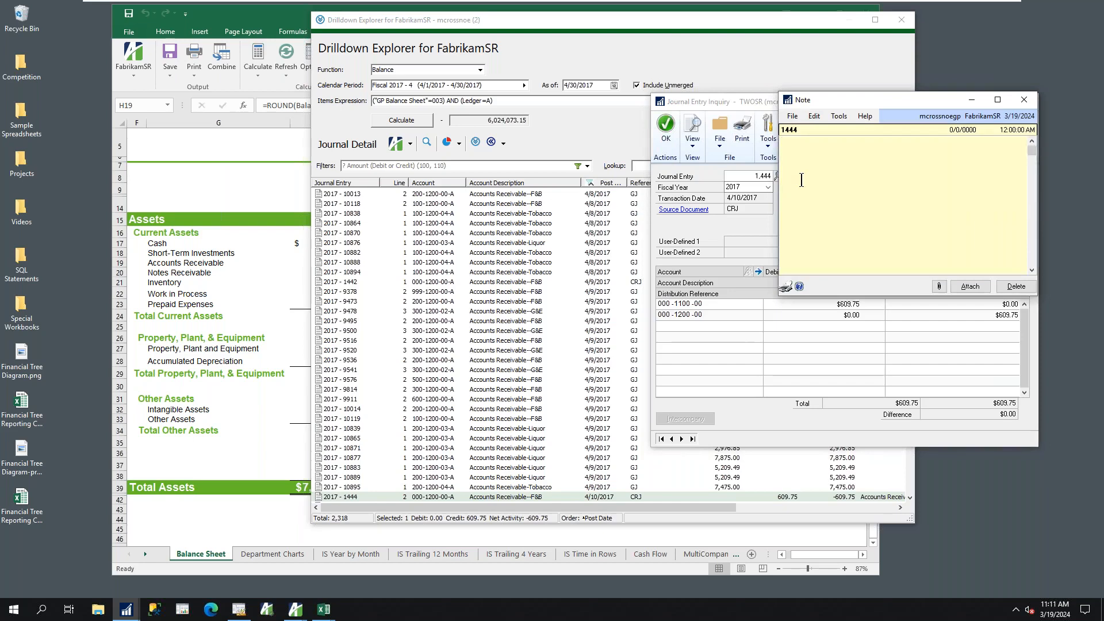
click(1027, 101)
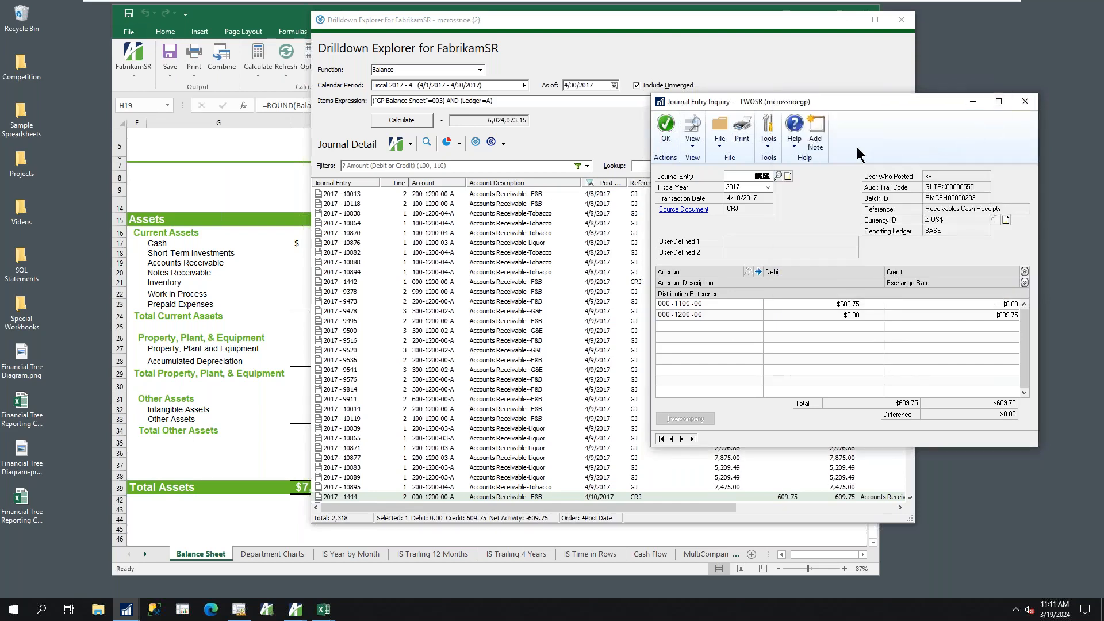
View the source document of the journal entry, and close the inquiry windows and the Drilldown Explorer
click(685, 211)
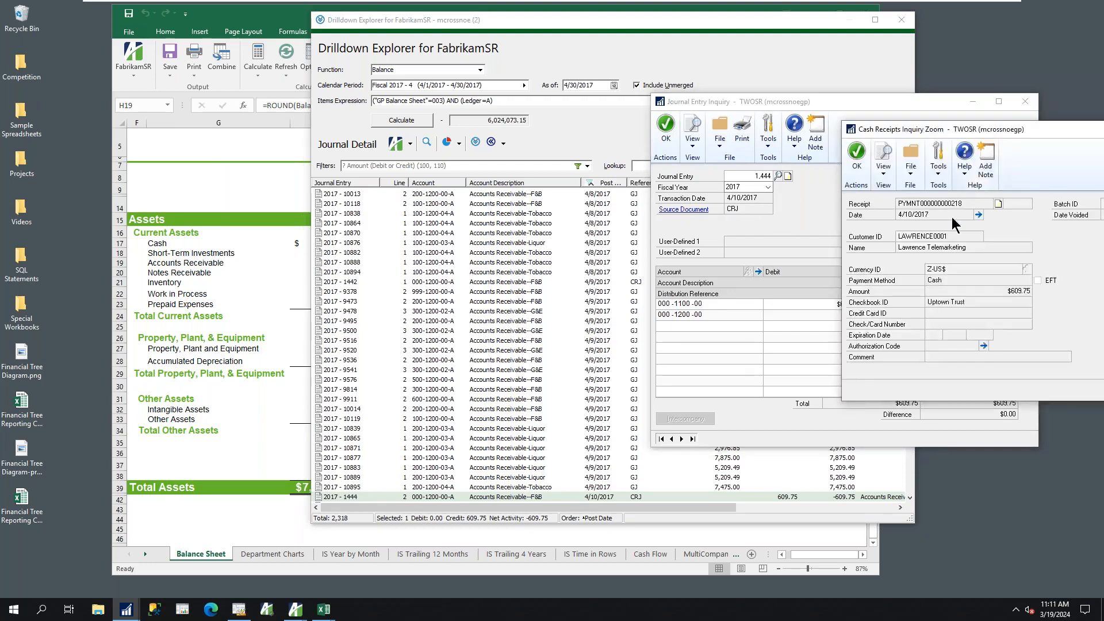
drag(1051, 132, 955, 137)
click(1074, 135)
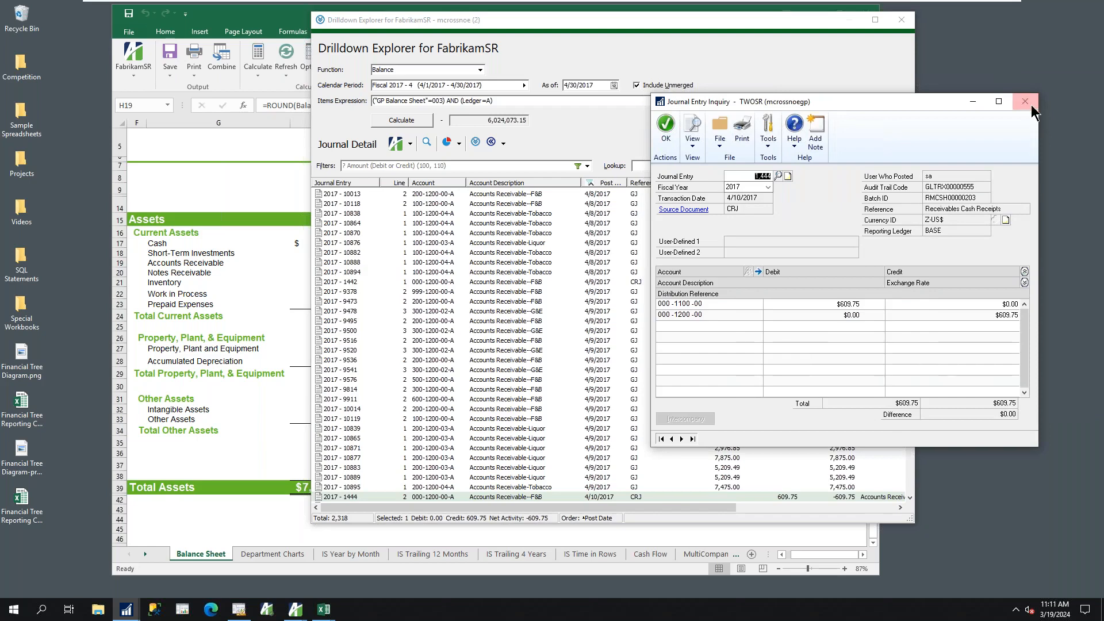
click(1027, 102)
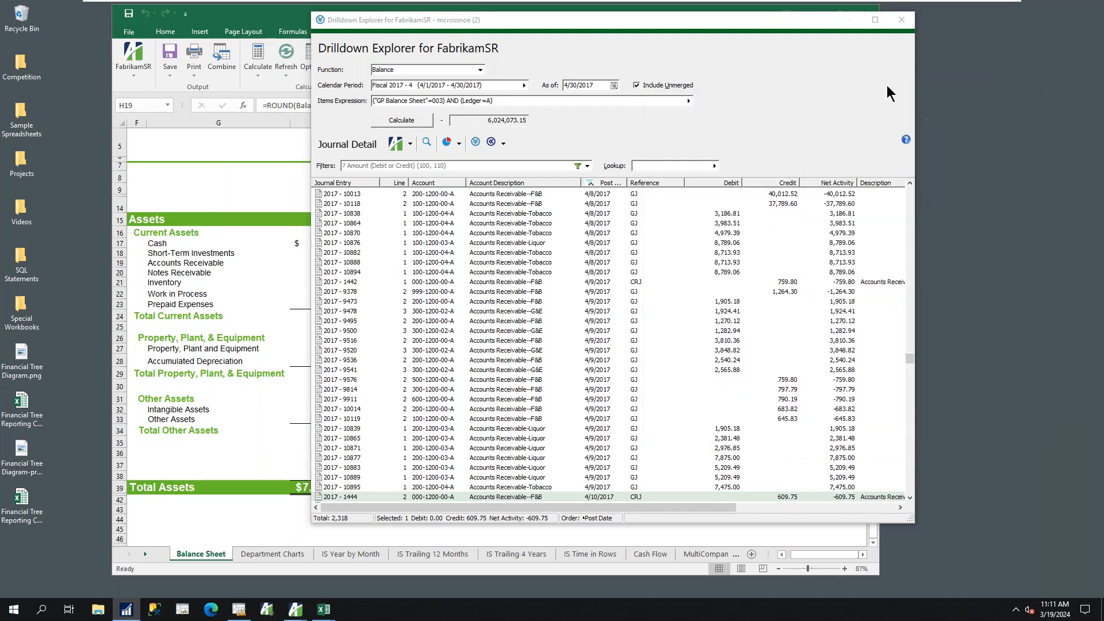
click(901, 23)
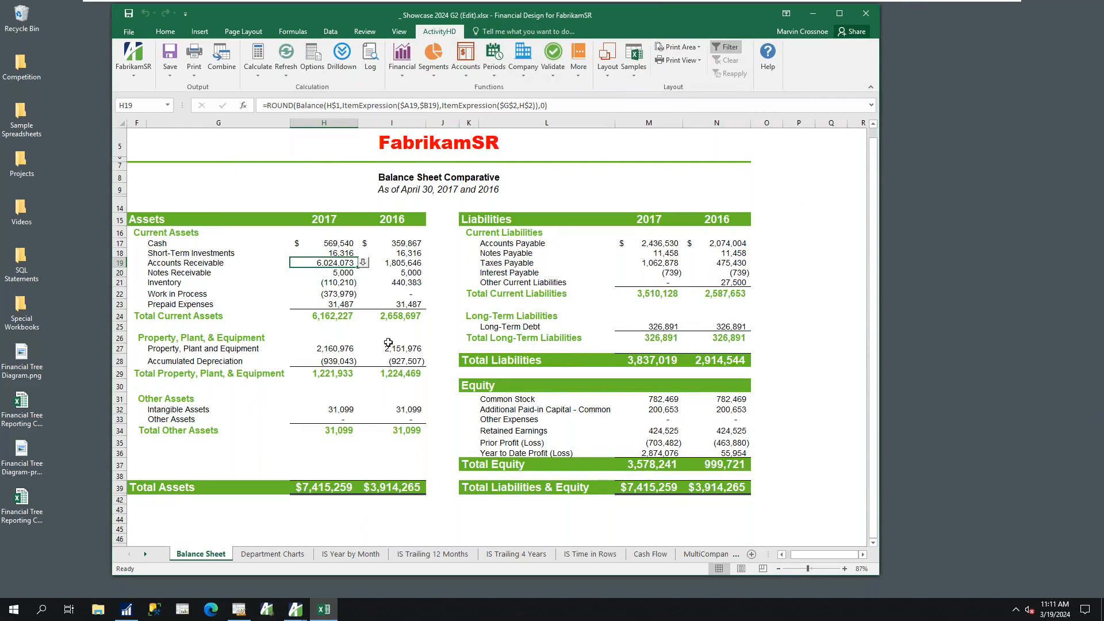
Drill down into the 2017 Cash balance and view journal entry 2014 - 3228 in the Journal Entry Inquiry, closing the inquiry when done
click(333, 245)
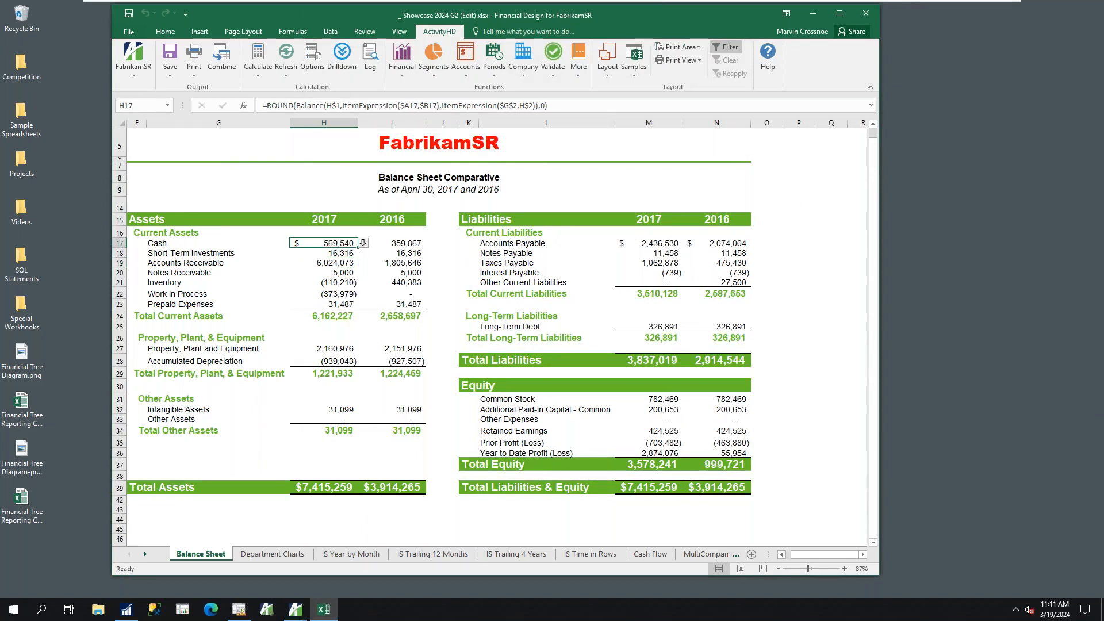
click(364, 244)
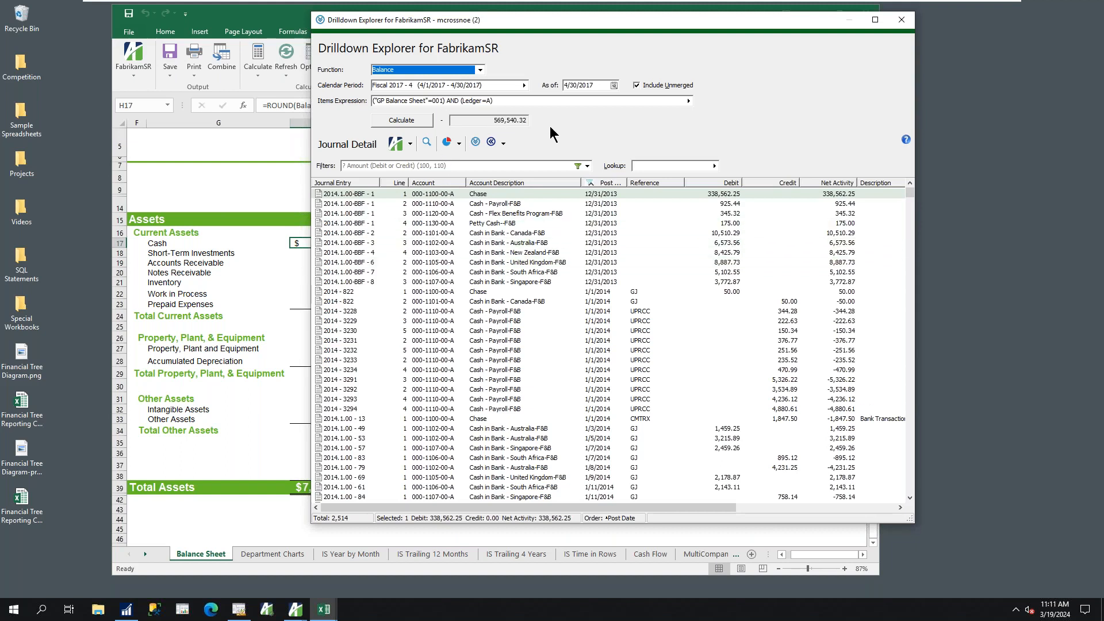
click(596, 314)
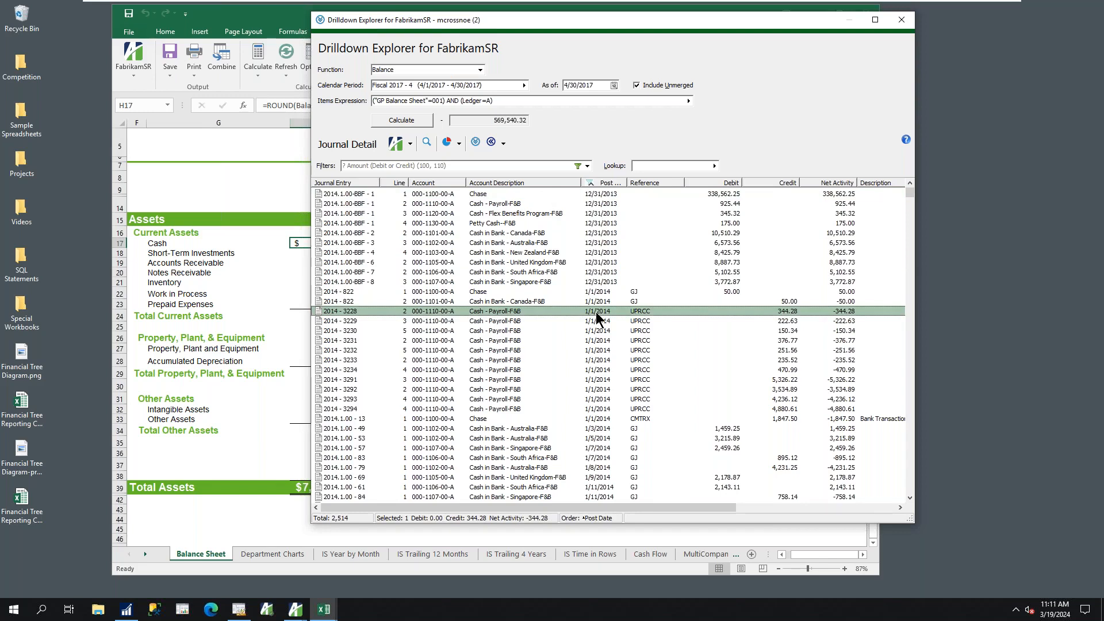
double_click(596, 312)
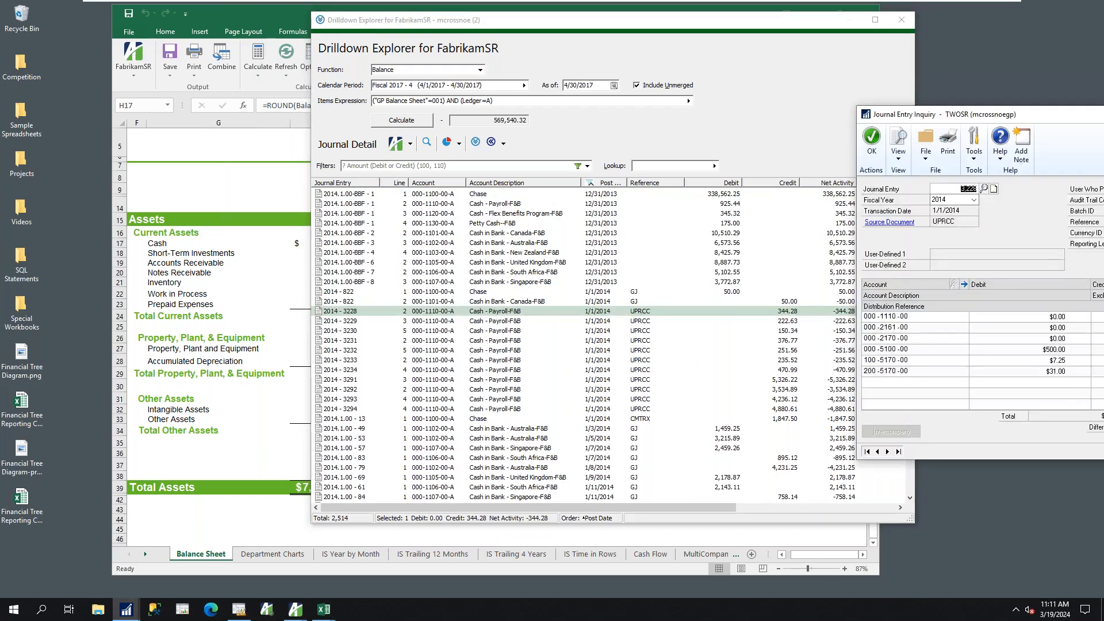
drag(1014, 113, 918, 96)
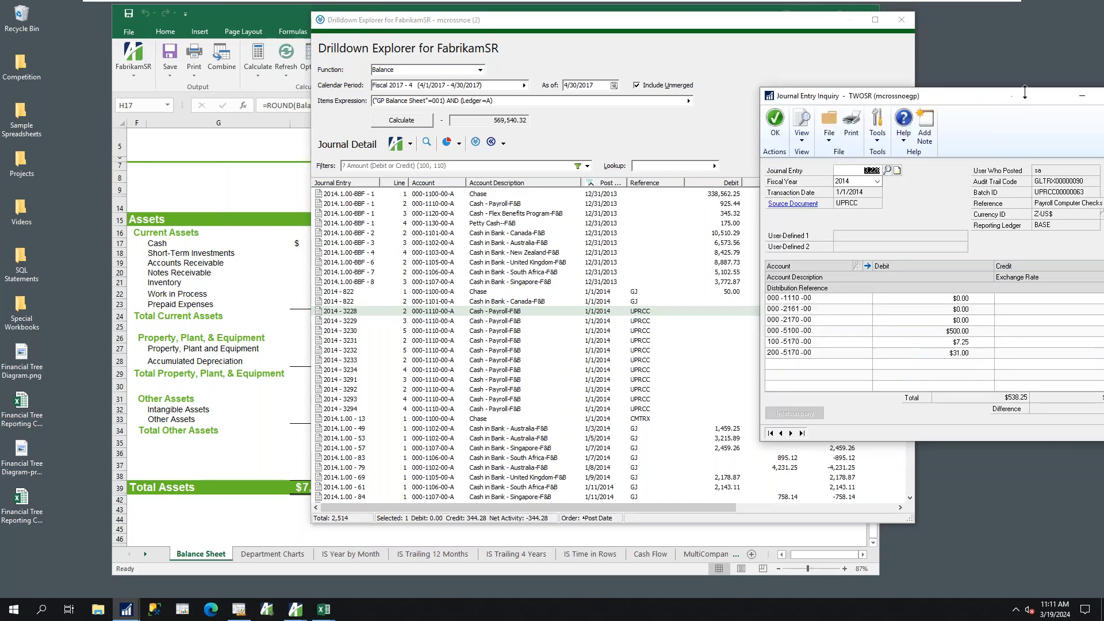
click(1064, 87)
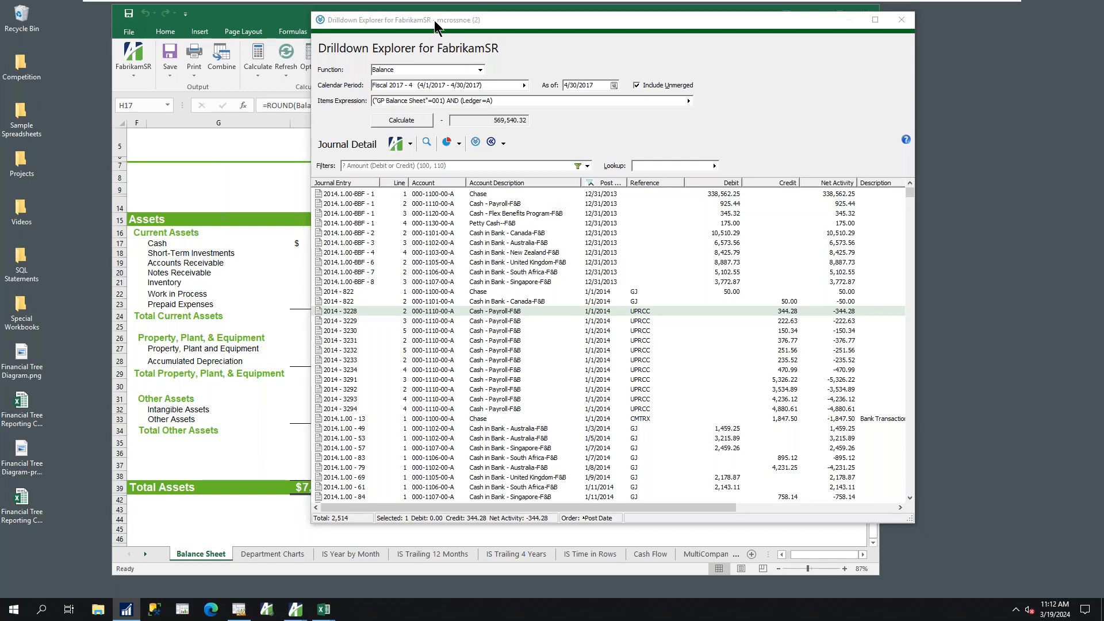
Sort the Cash journal detail by debit from largest to smallest, and by post date from newest to oldest
drag(433, 20, 472, 20)
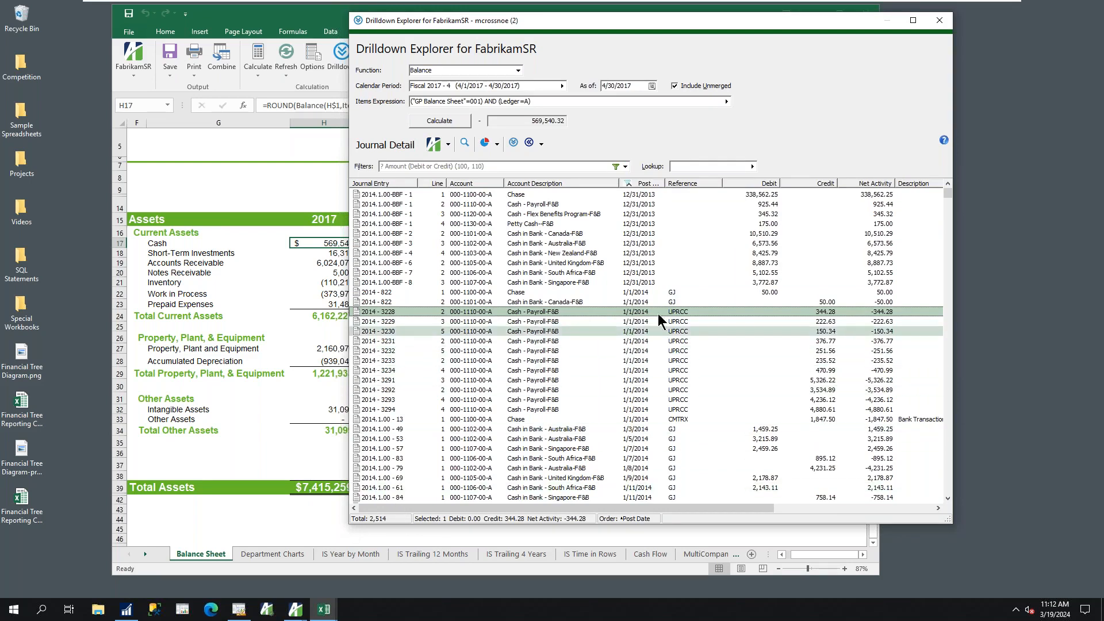
mouse_move(946, 197)
mouse_down()
mouse_move(943, 333)
mouse_move(930, 189)
mouse_up()
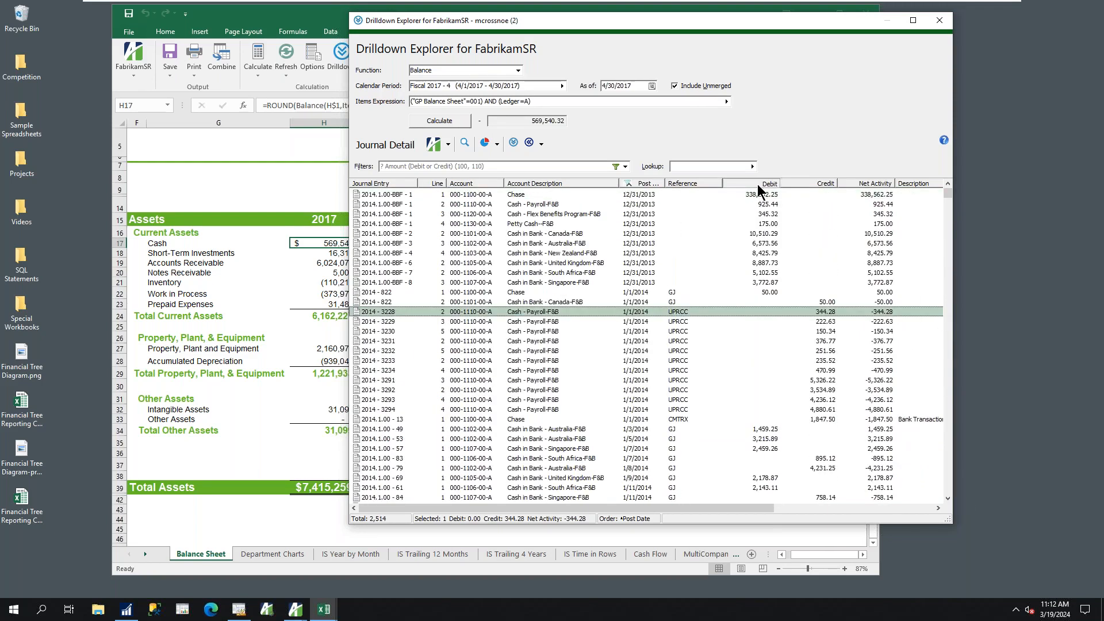
click(757, 184)
click(757, 184)
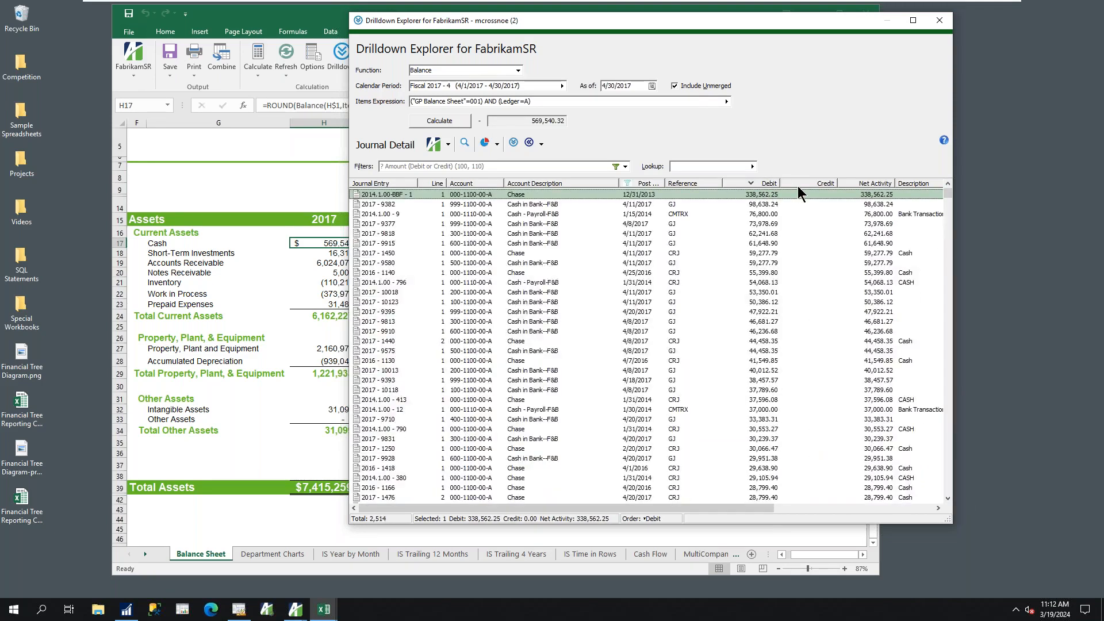
click(799, 184)
click(643, 184)
click(645, 183)
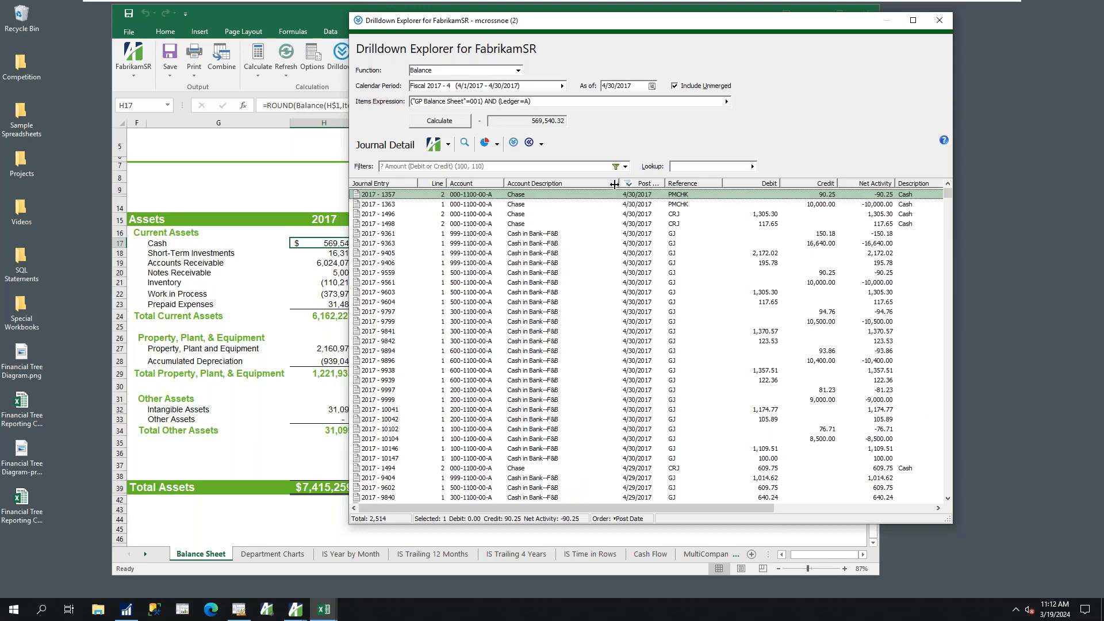
Filter the Cash journal detail with the Payroll Journal filter, and replace it with the Sales Journal filter
click(625, 167)
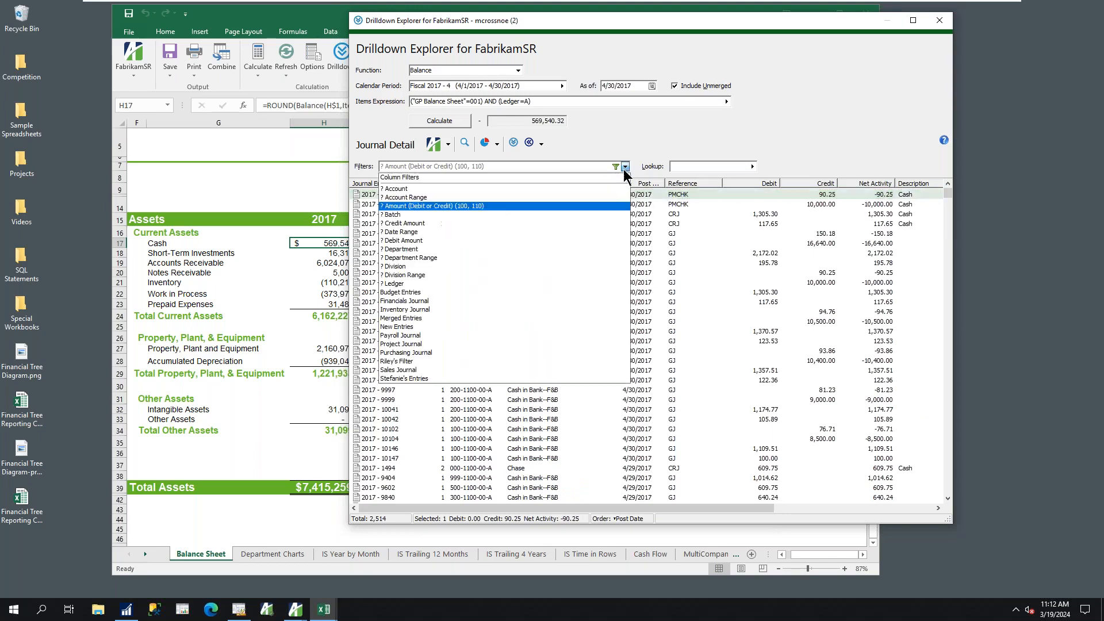
click(414, 336)
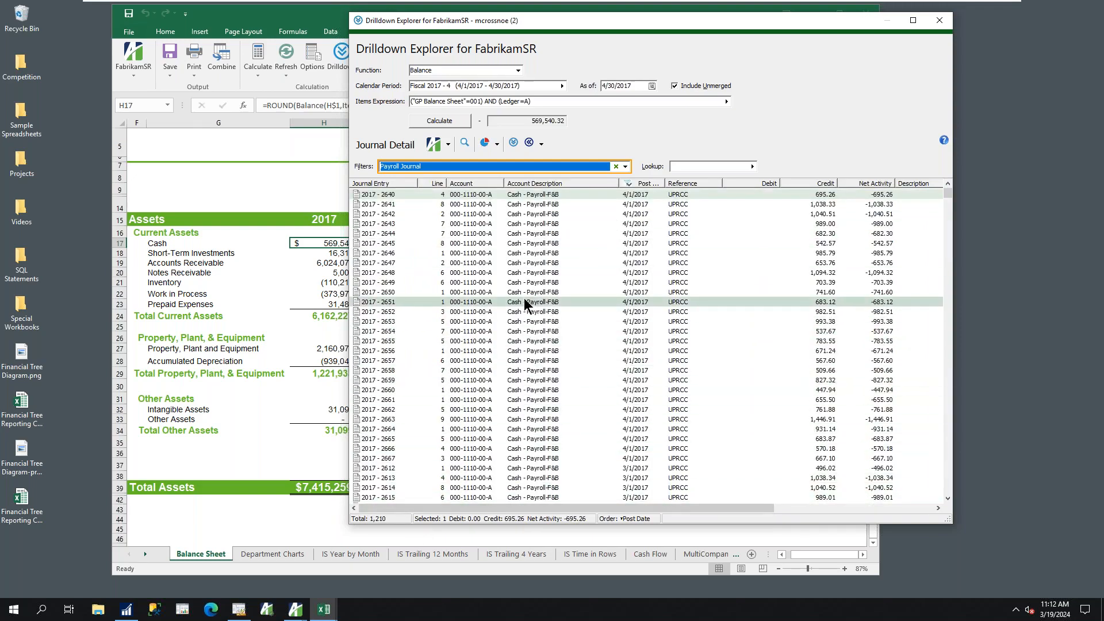
click(625, 168)
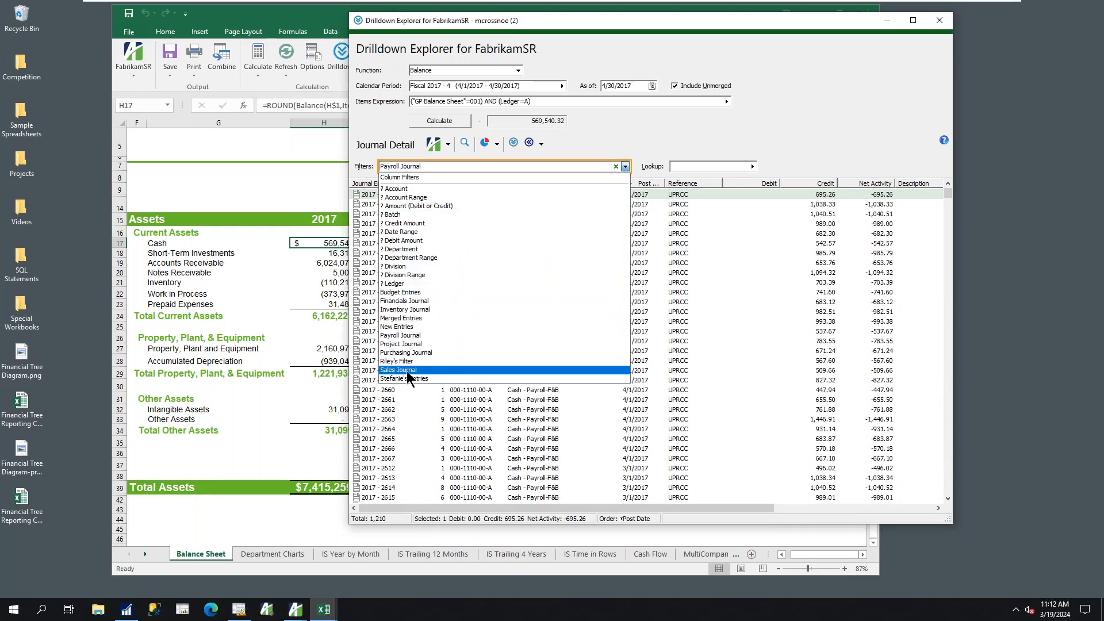
click(407, 371)
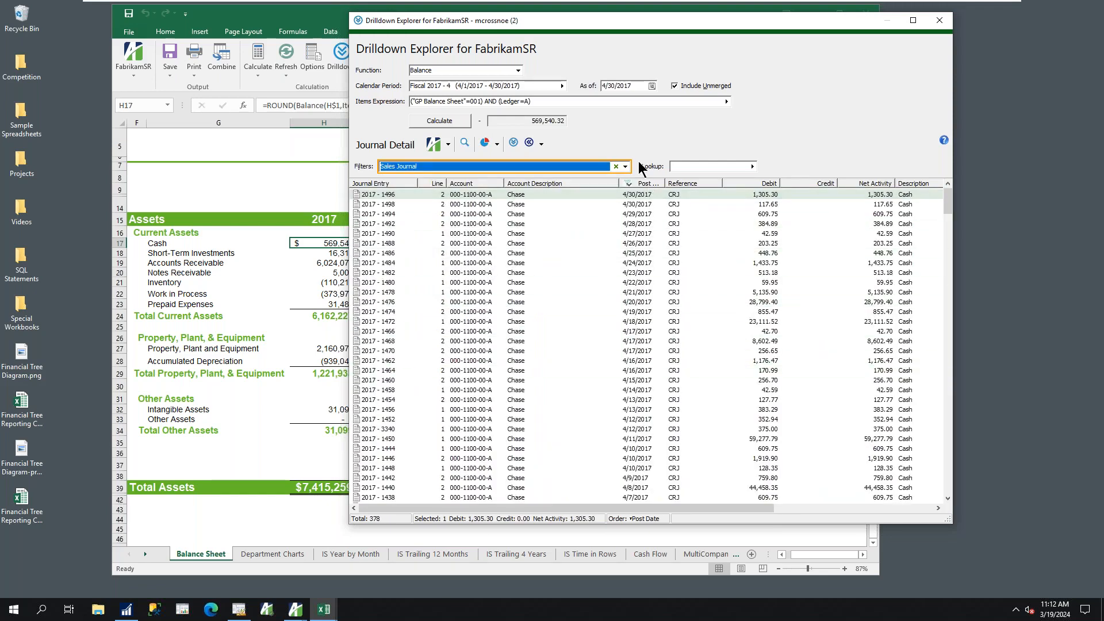
Filter the Cash journal detail to debit or credit amounts from 100 to 110, clear the filter and close the Drilldown Explorer
click(624, 166)
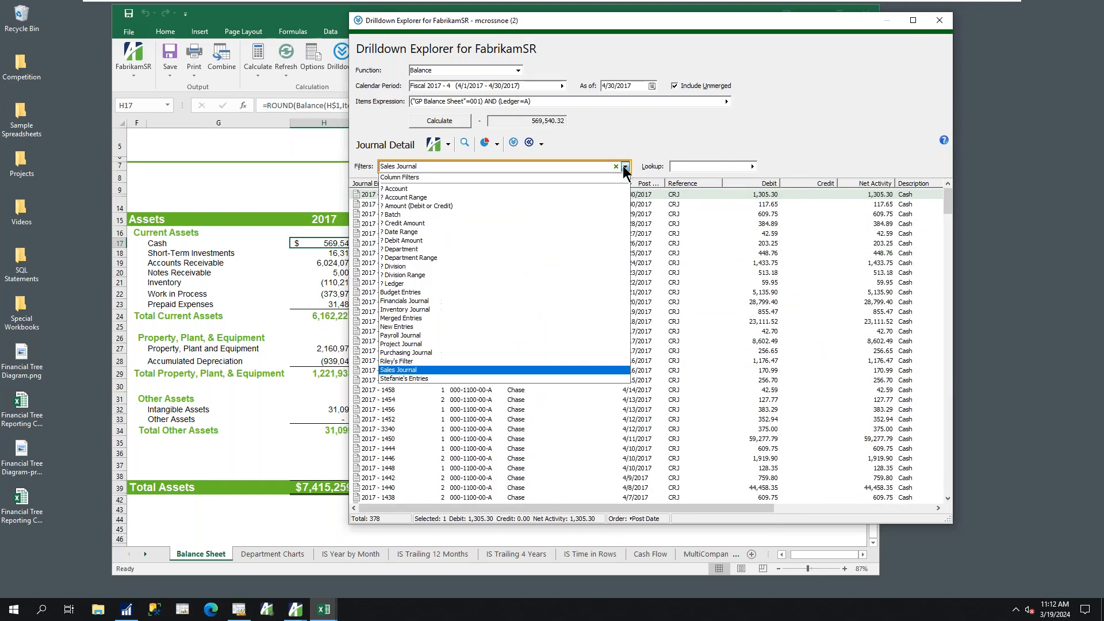
click(426, 206)
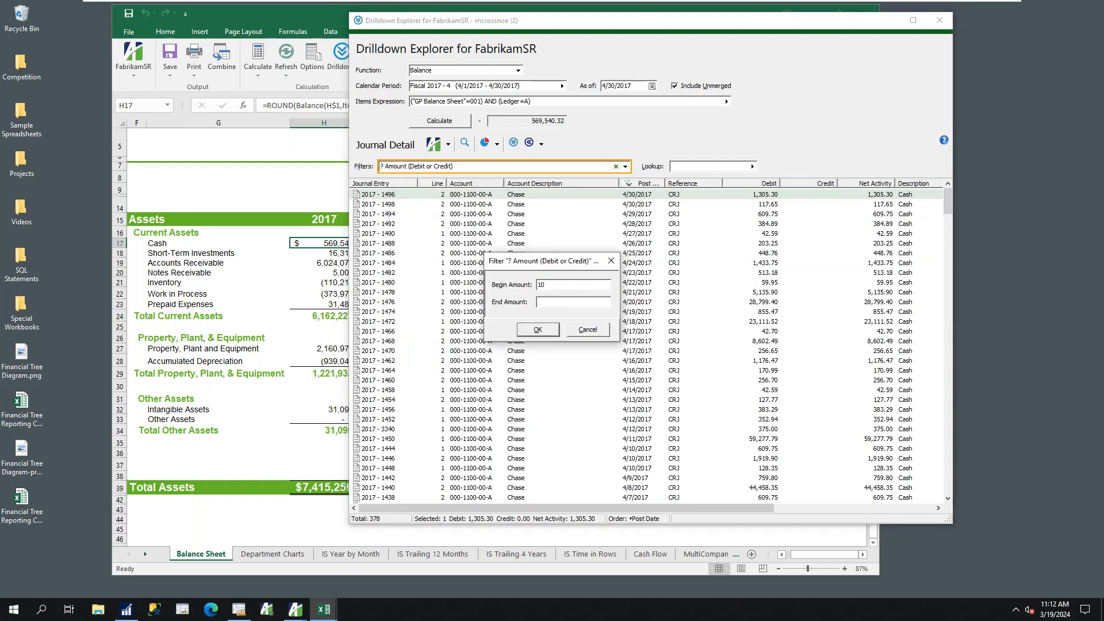
key(Return)
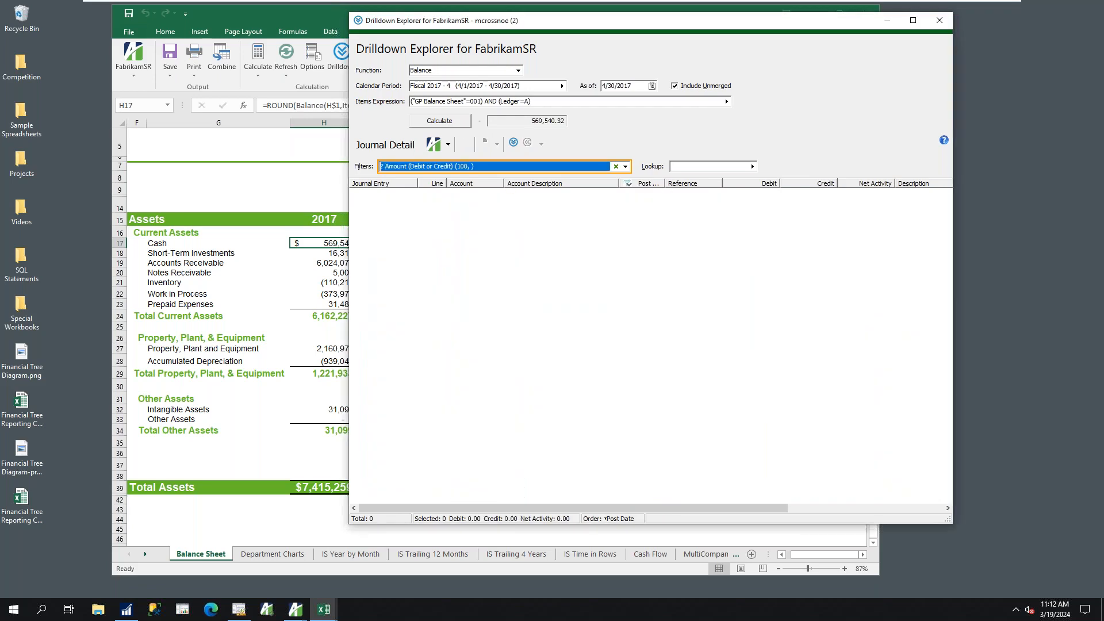
click(616, 166)
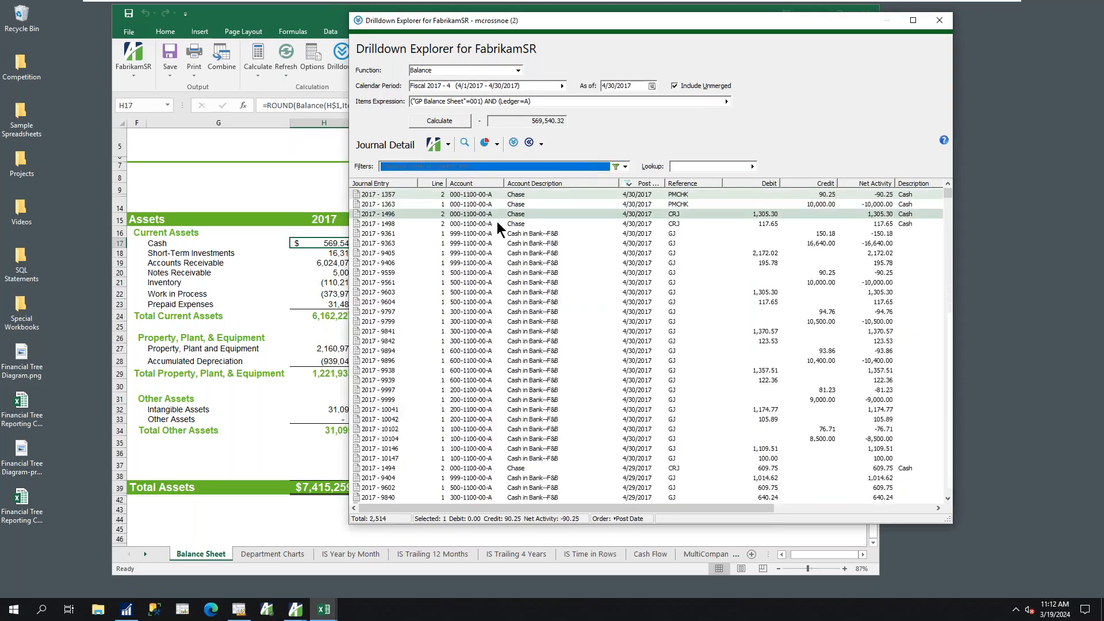
click(616, 166)
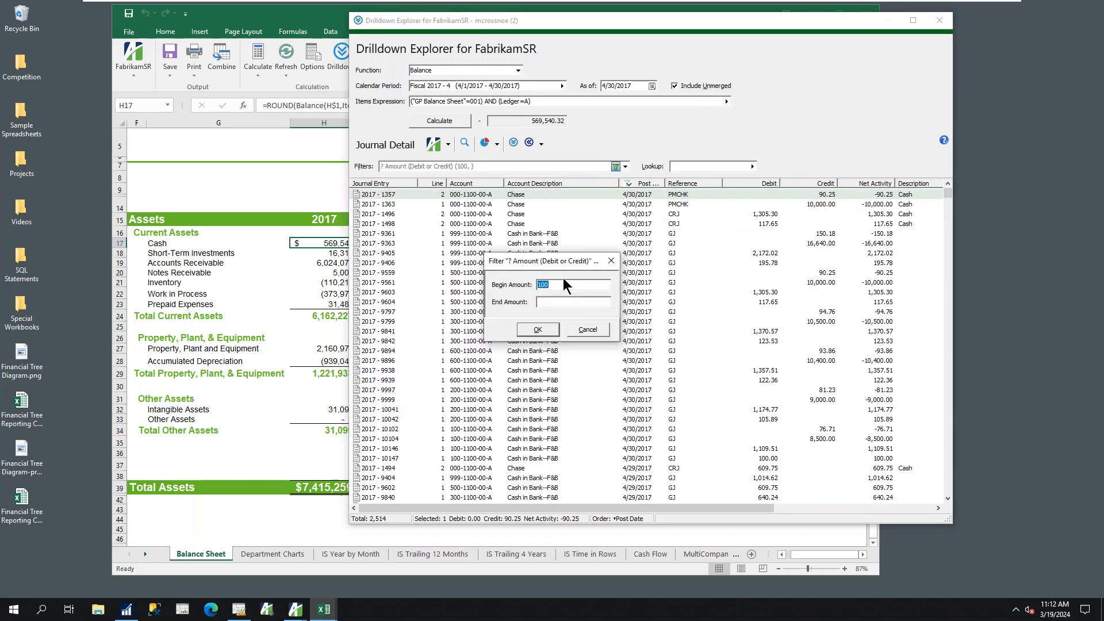
click(547, 302)
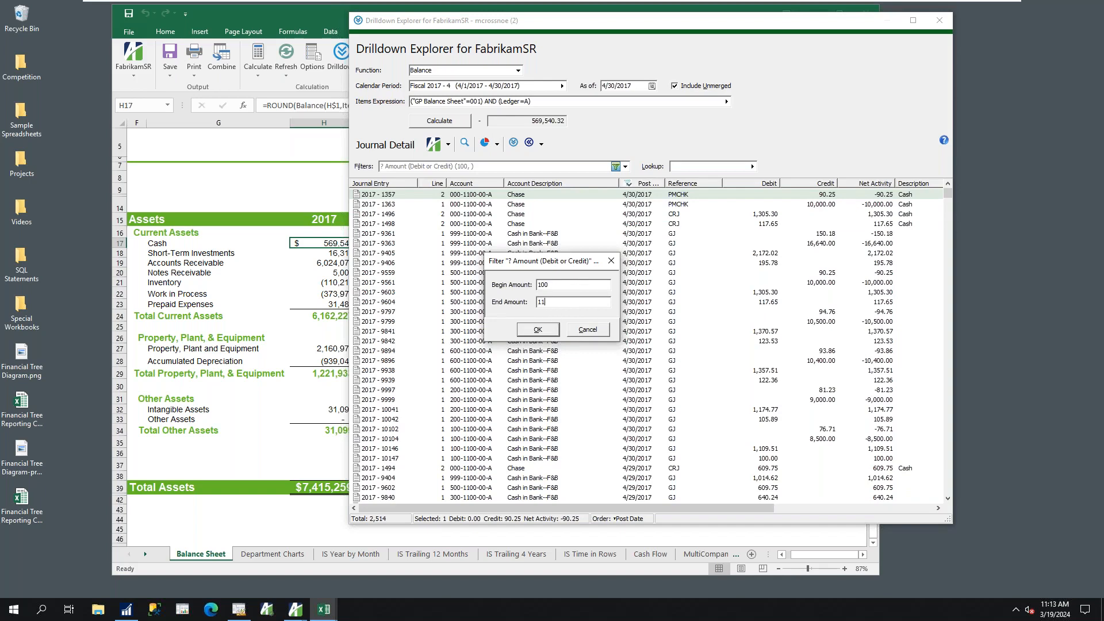
key(Return)
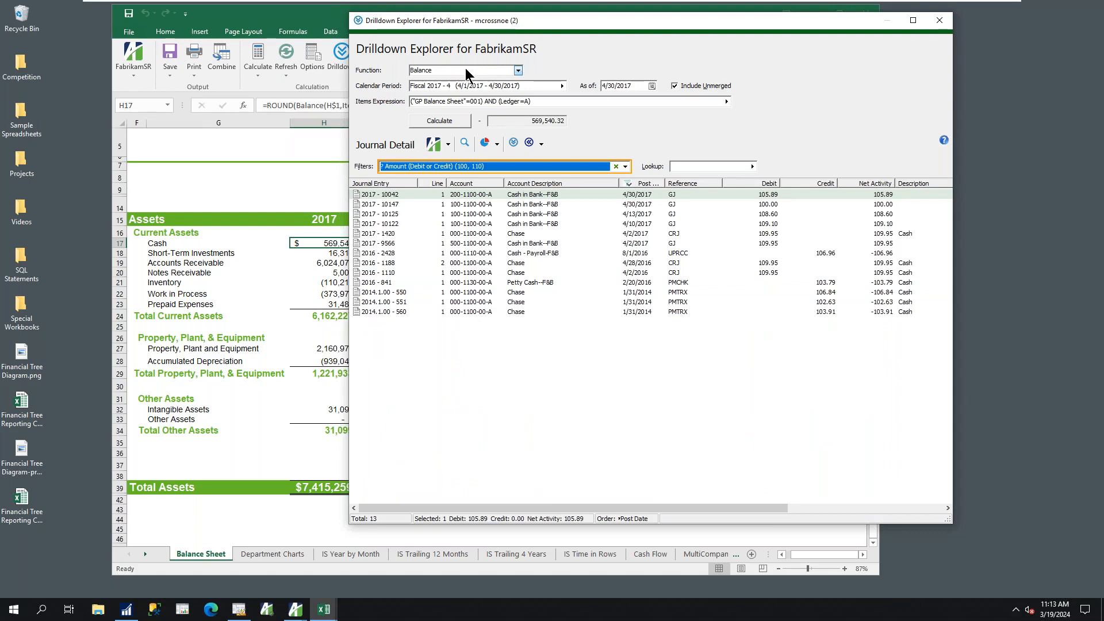
click(615, 167)
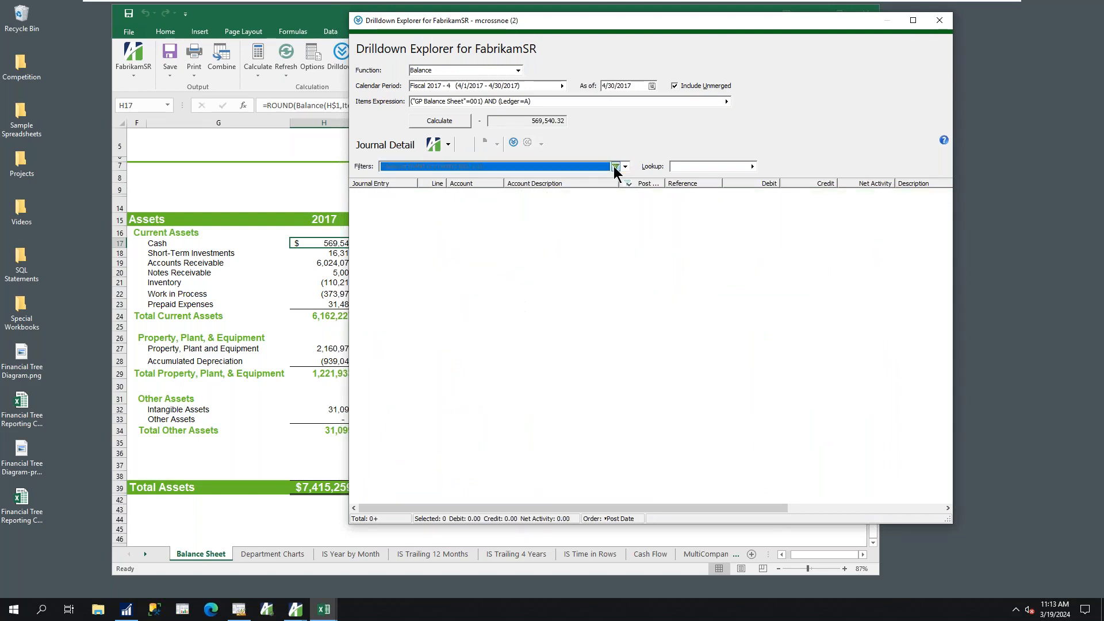
click(935, 26)
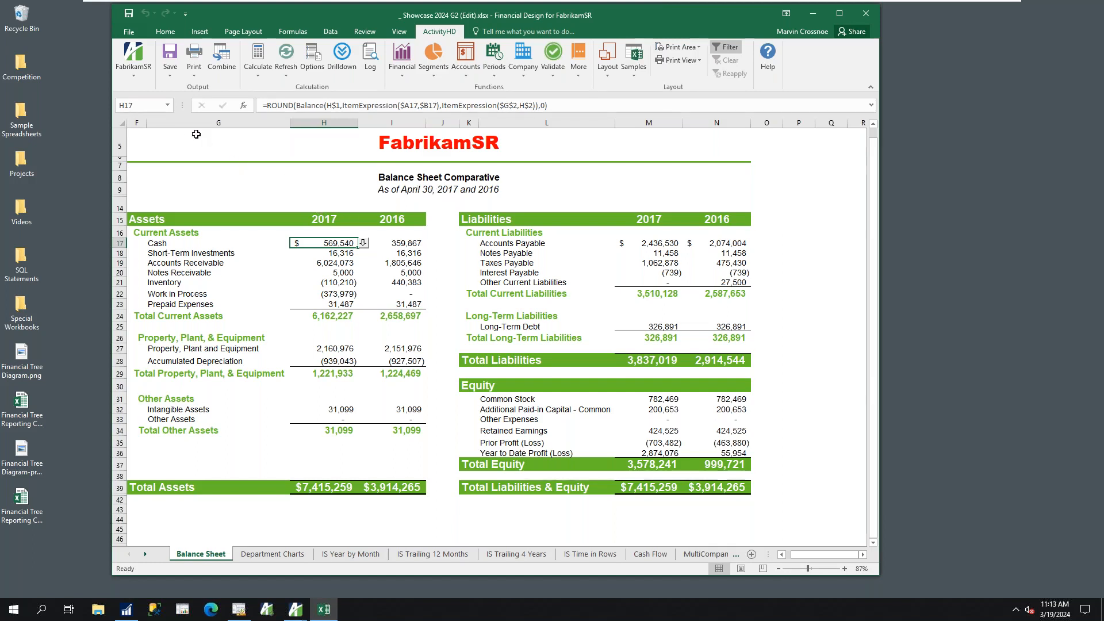
Highlight the Assets columns and the Liabilities and Equity columns of the Balance Sheet in turn, and clear the selection
drag(195, 124, 394, 124)
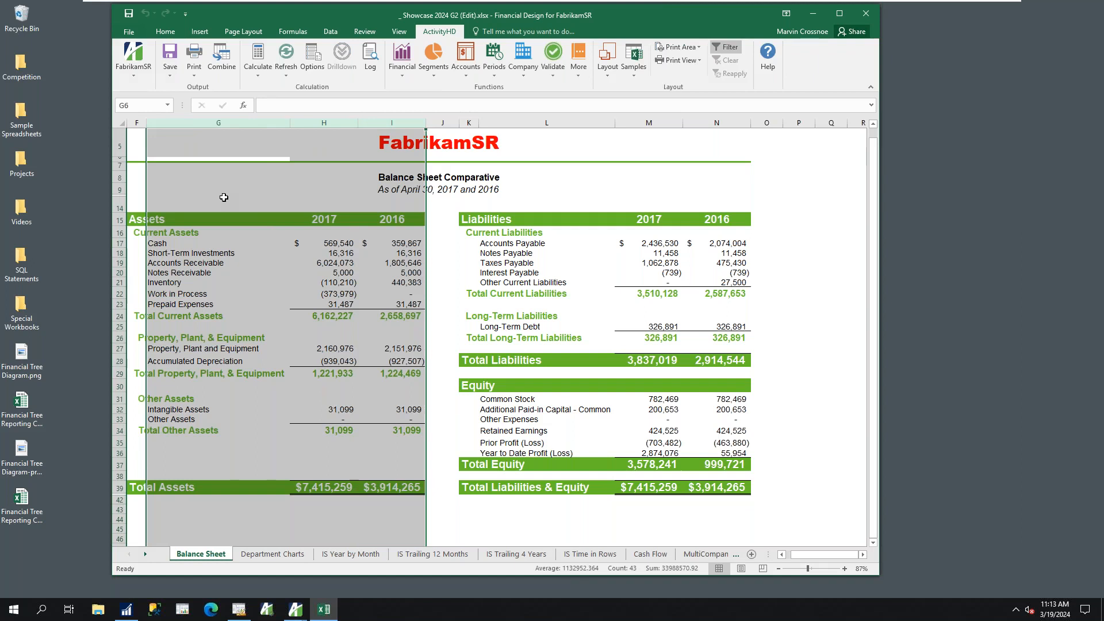
drag(493, 125, 698, 124)
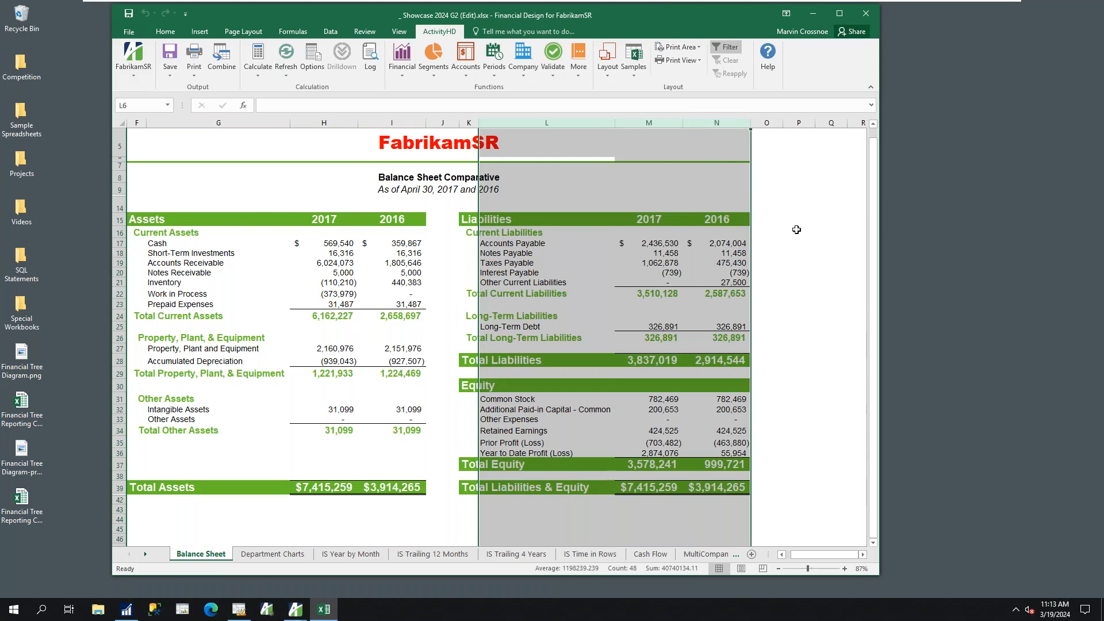
click(799, 232)
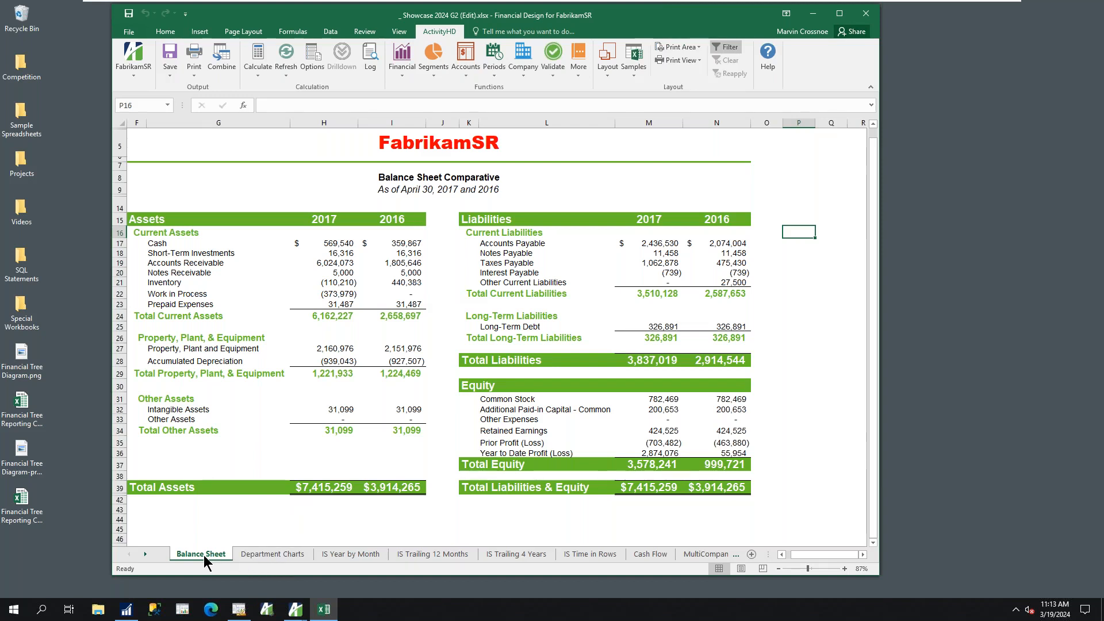
View the Department Charts, IS Year by Month and IS Trailing 4 Years sheets
click(272, 556)
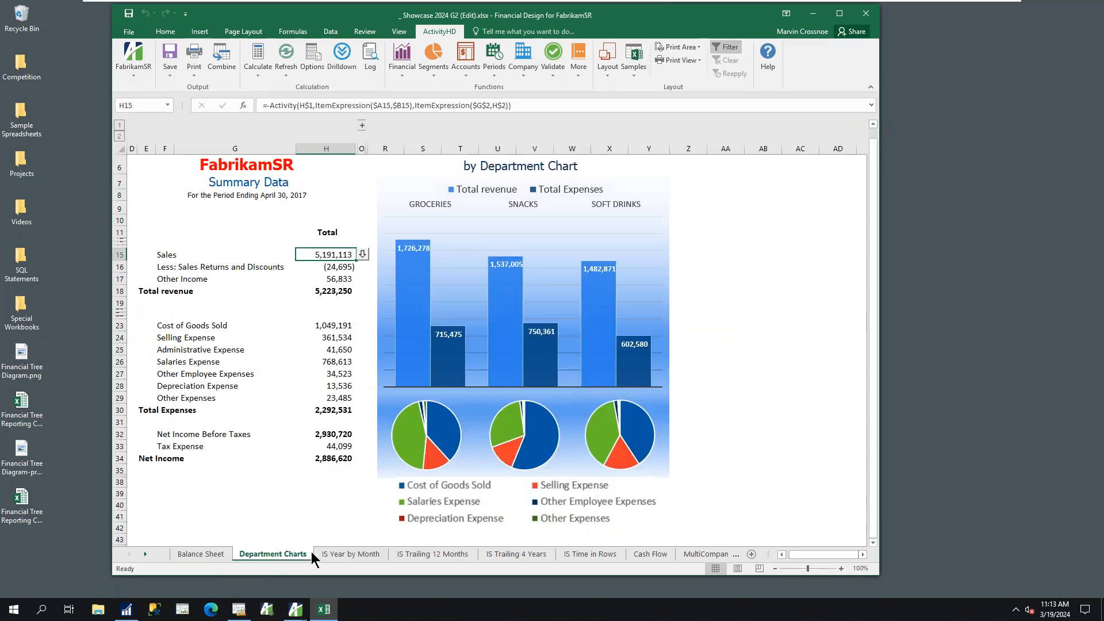
click(340, 553)
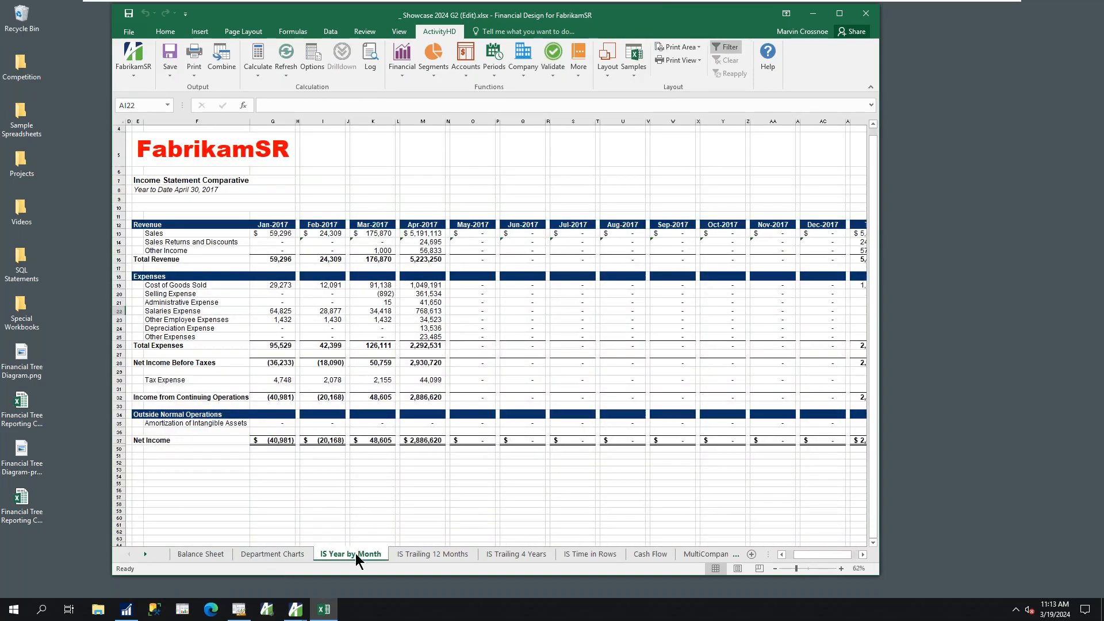
click(508, 553)
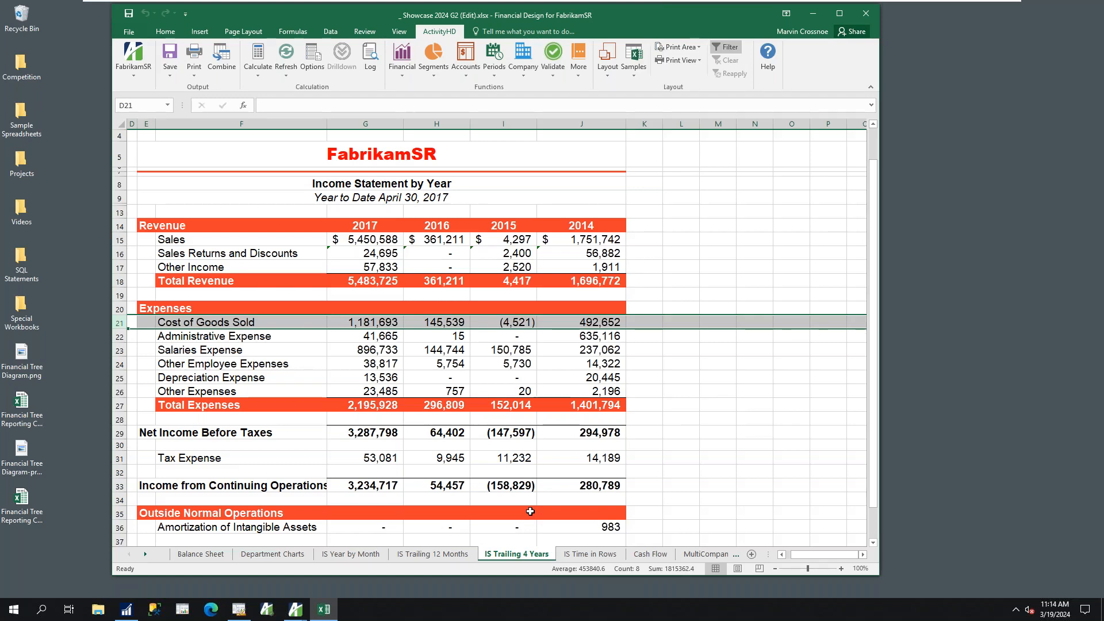
On the IS Time in Rows sheet, highlight the division headings and the January to December row labels
click(576, 554)
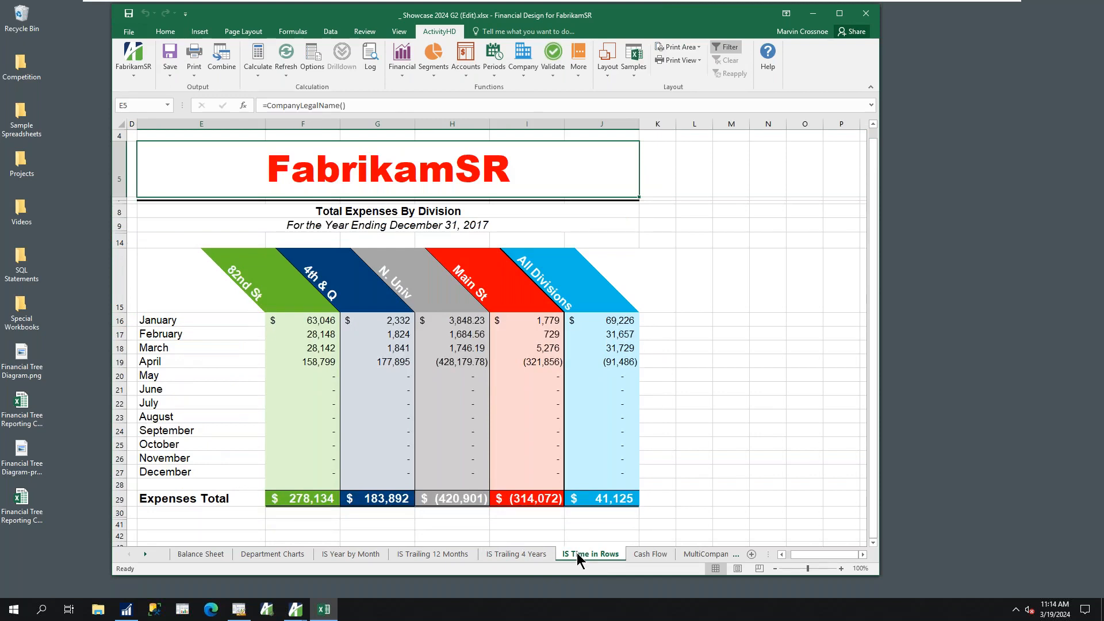
click(267, 289)
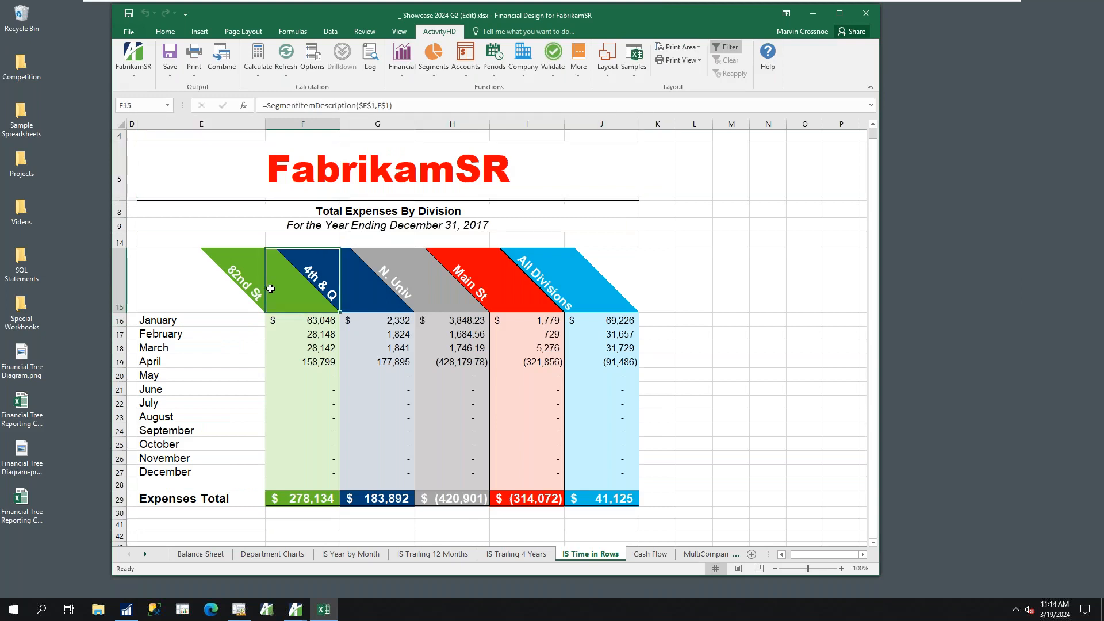
drag(340, 289, 507, 289)
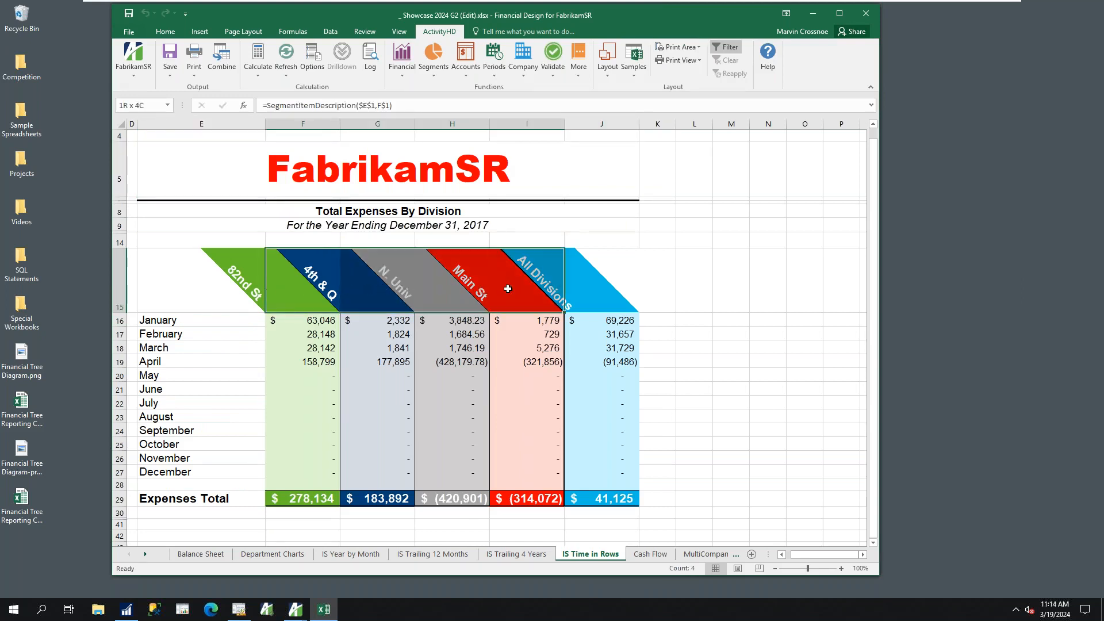
click(173, 322)
drag(173, 321, 200, 473)
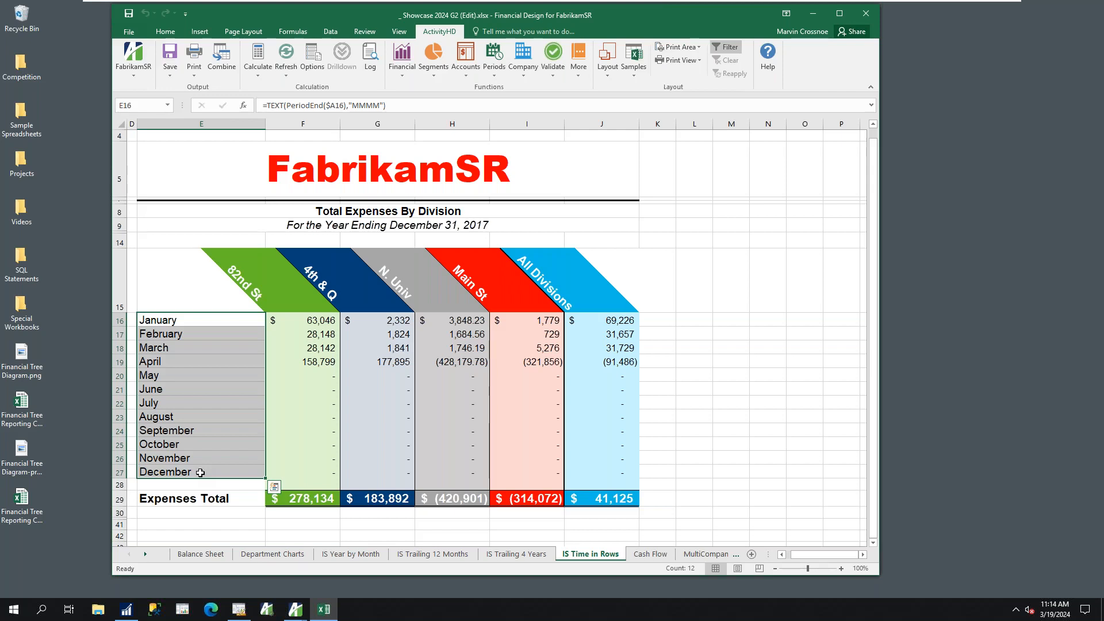
drag(279, 286, 508, 286)
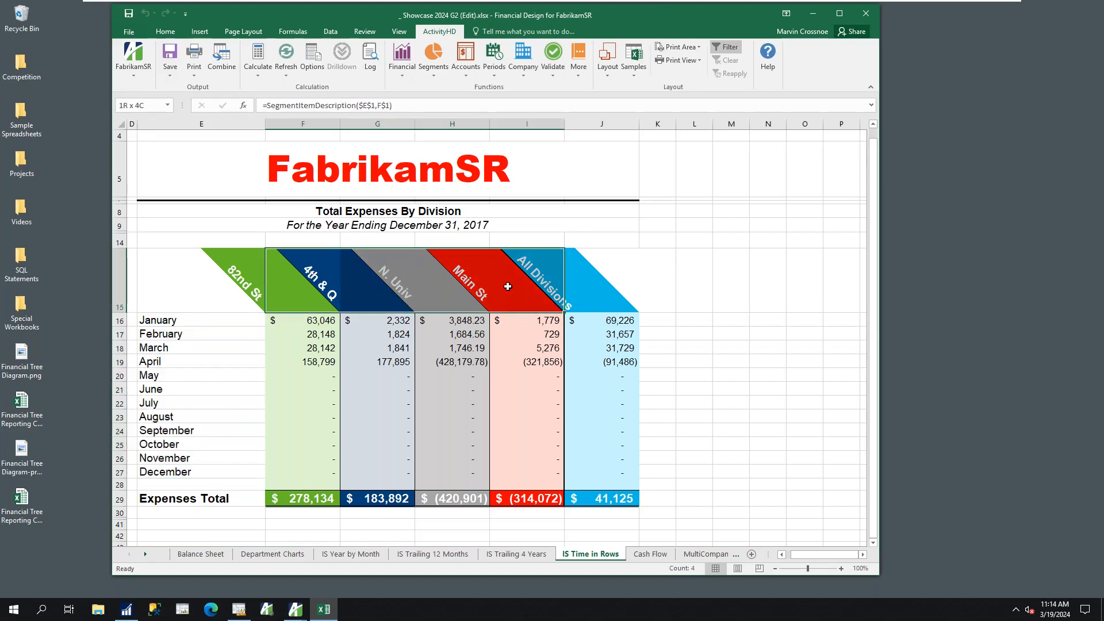
drag(178, 321, 190, 467)
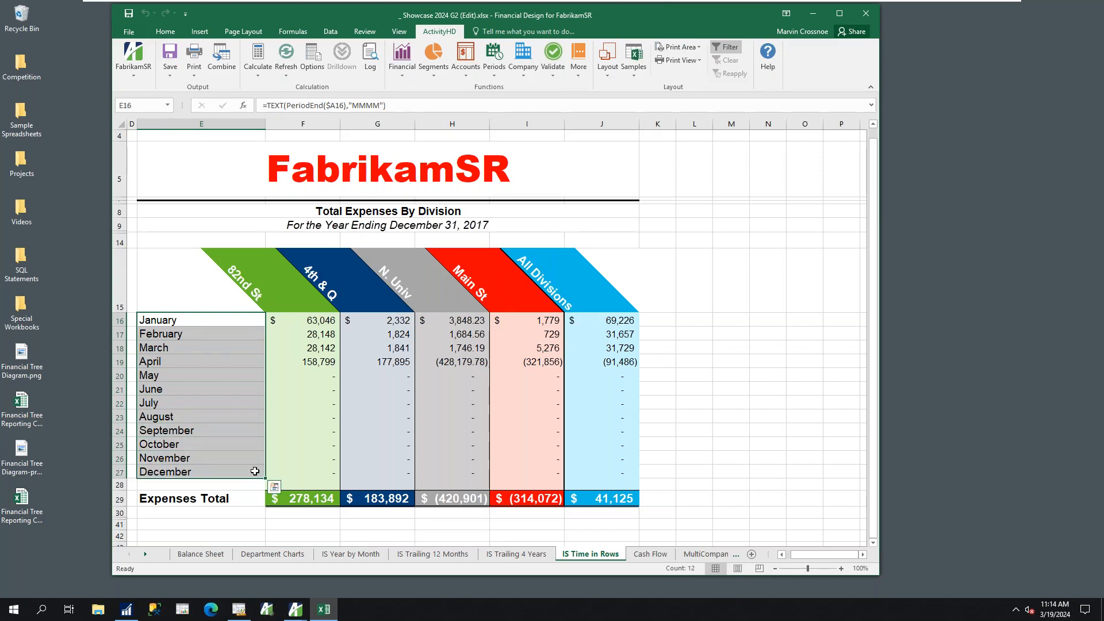
View the Cash Flow sheet, and highlight the FabrikamSR, Gabrikam and University columns on the MultiCompany sheet
click(651, 555)
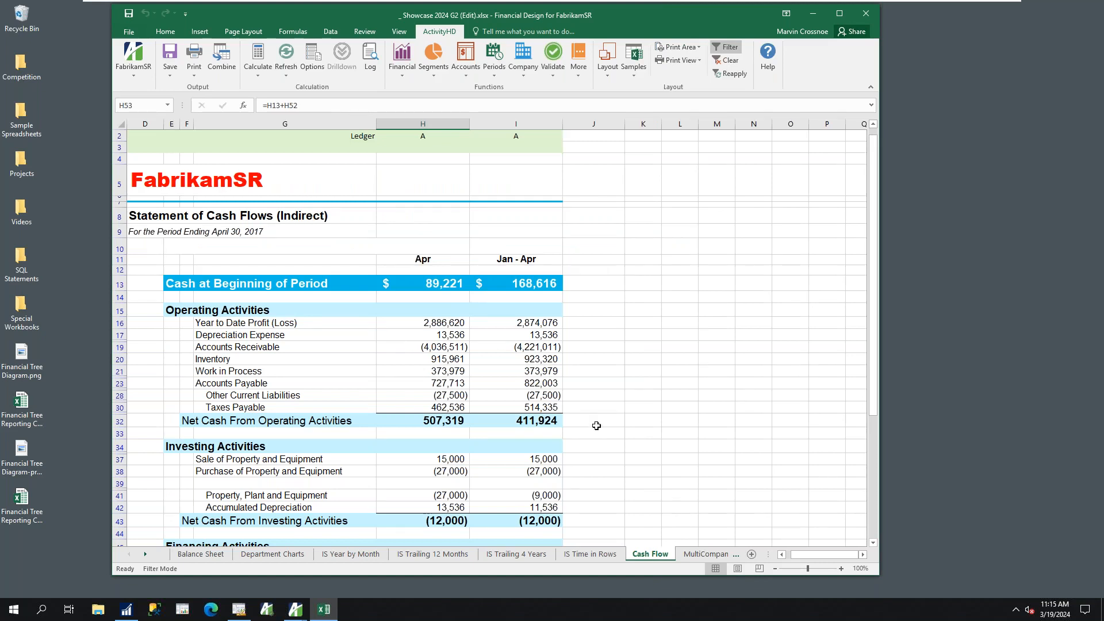
click(702, 555)
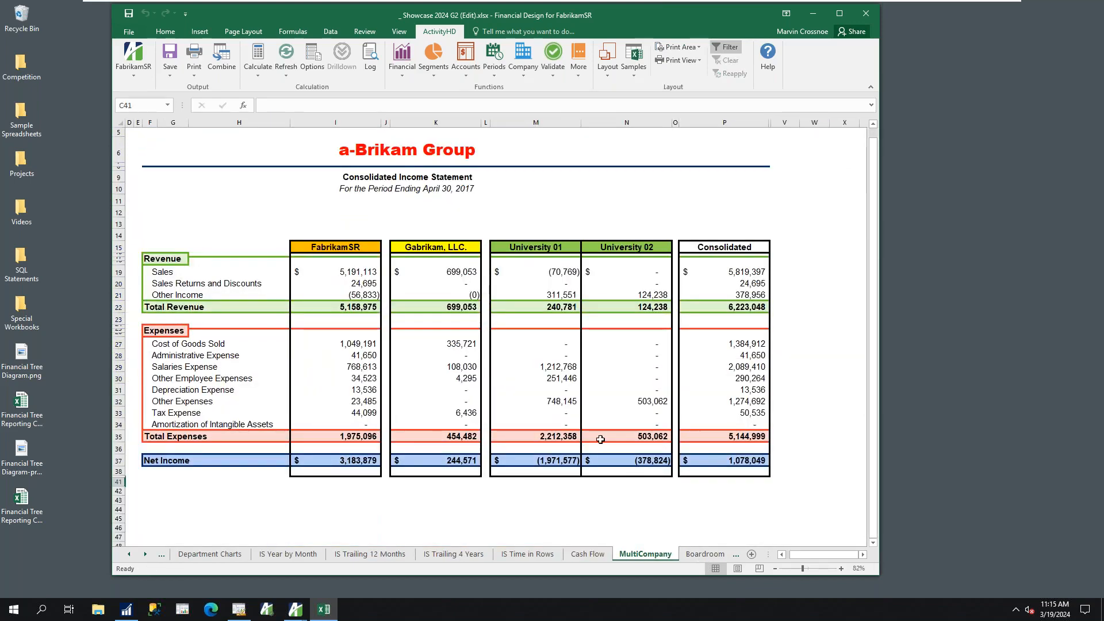
click(336, 119)
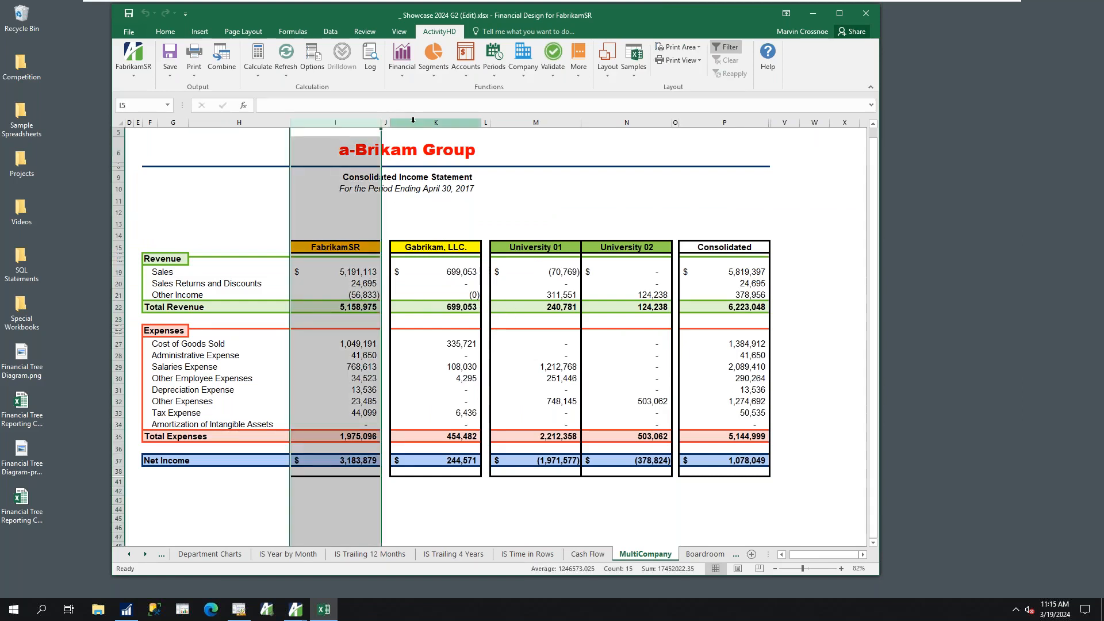
click(413, 120)
drag(536, 122, 639, 123)
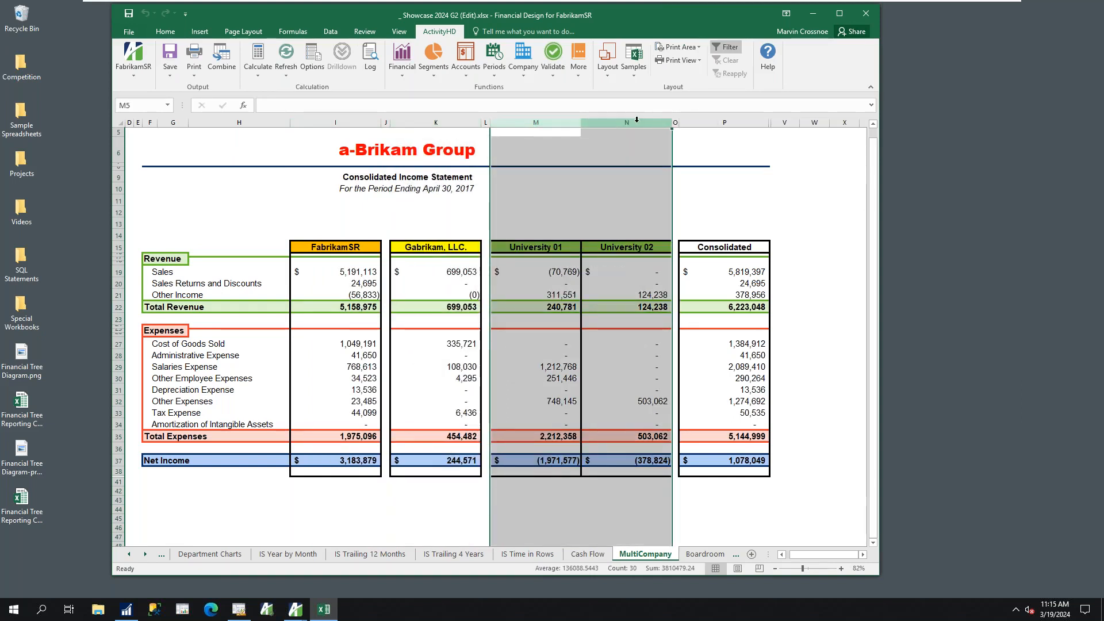
drag(531, 122, 605, 122)
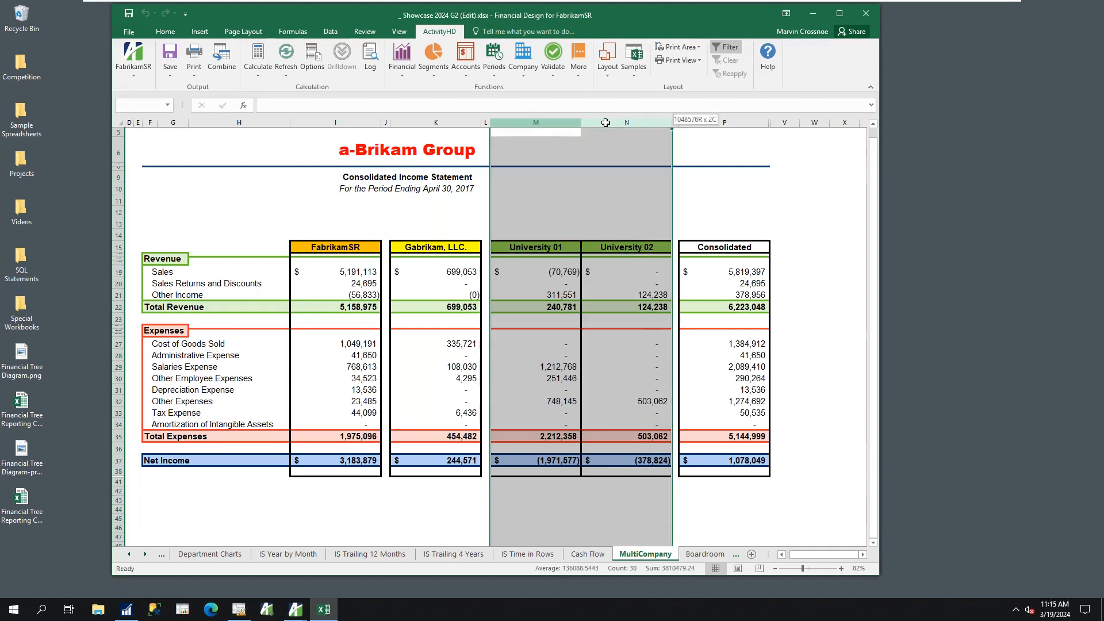
drag(606, 122, 604, 124)
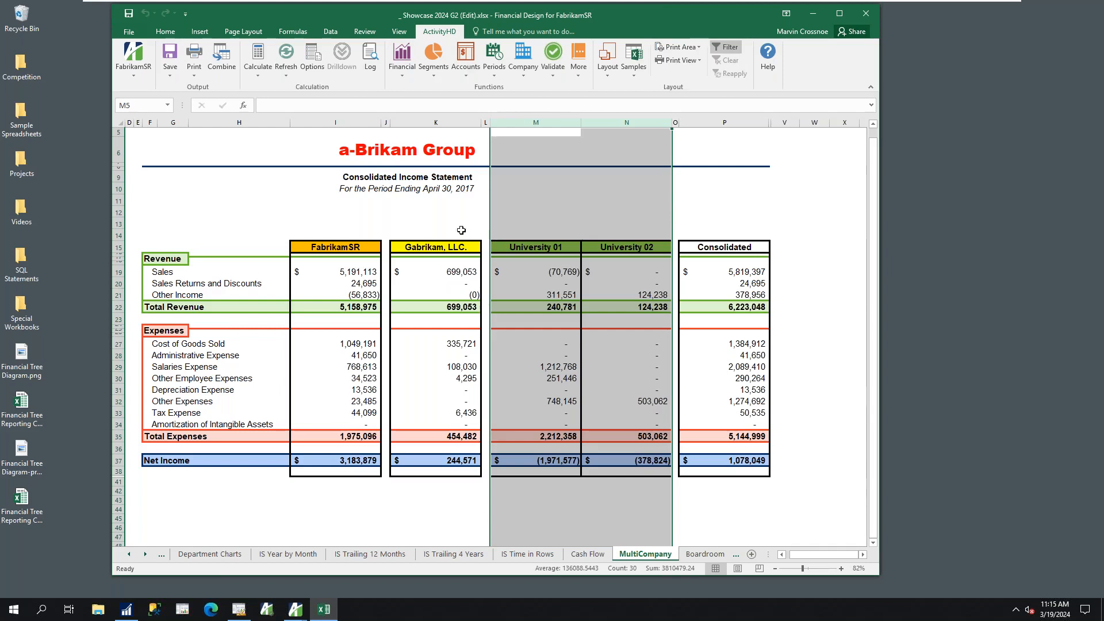
Highlight each company's column of the consolidated income statement in turn again, ending with the Consolidated column
click(321, 122)
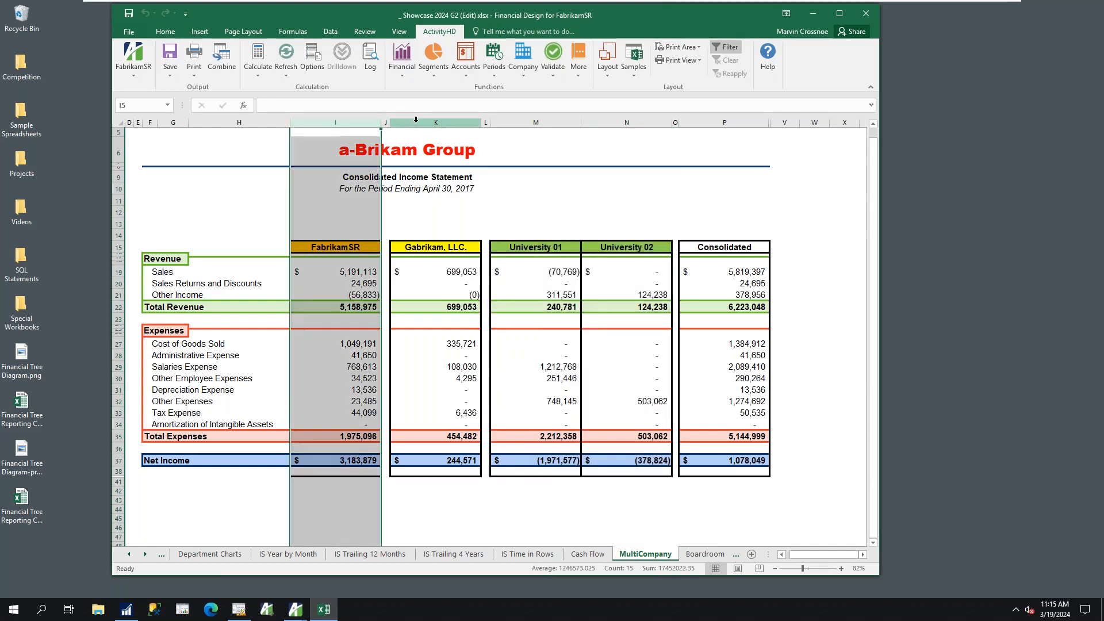
click(463, 122)
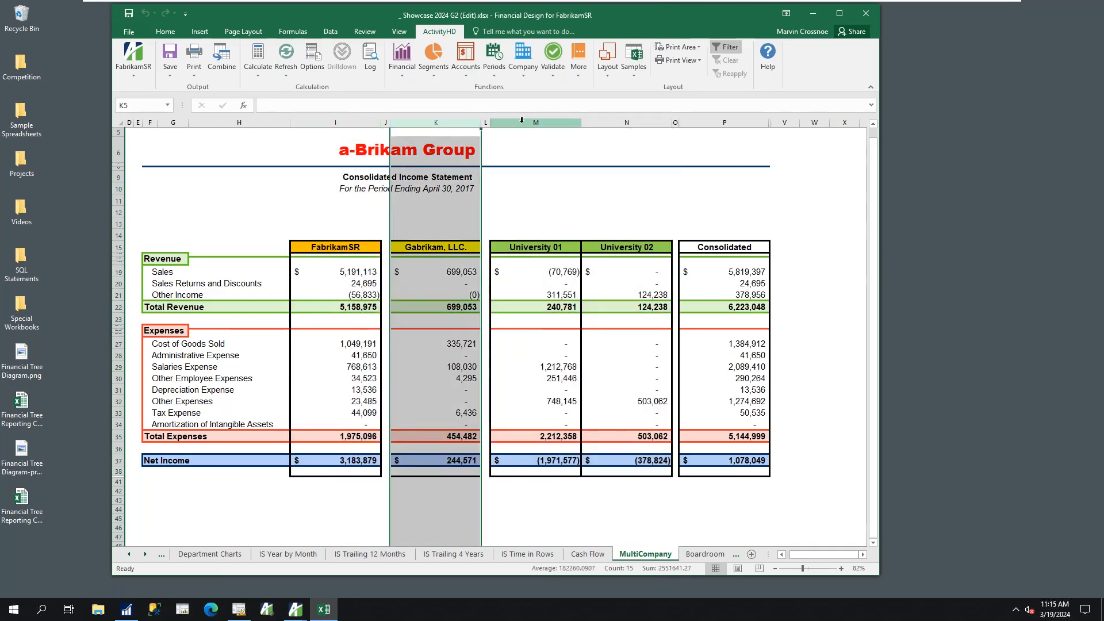
drag(521, 120, 626, 121)
click(709, 122)
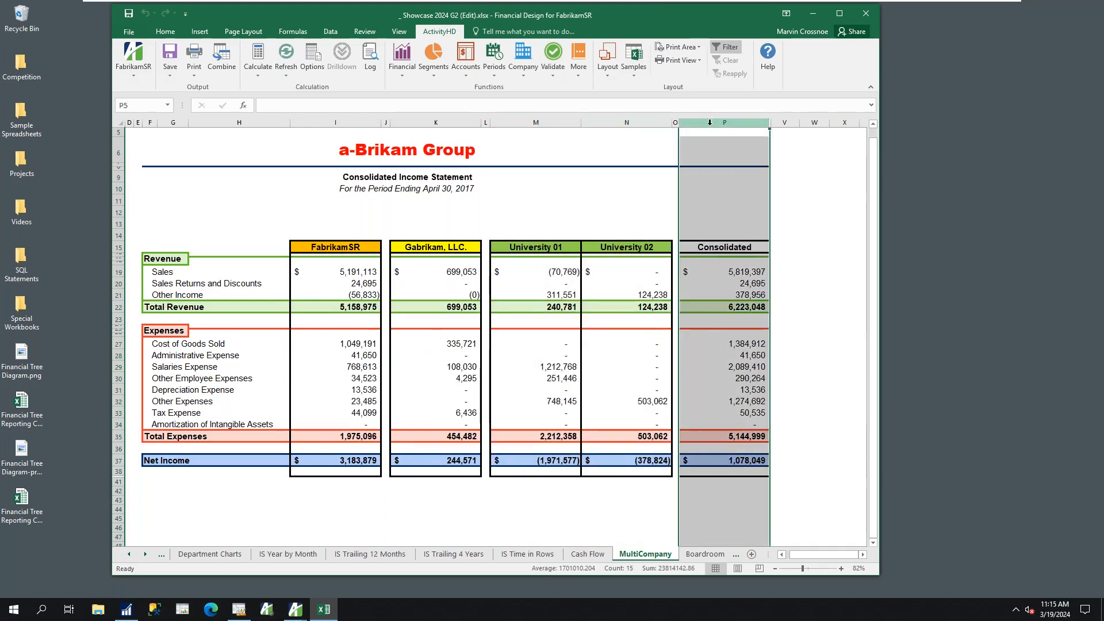
On the Boardroom sheet, highlight the Balance Sheet columns and the Income Statement columns in turn
click(705, 555)
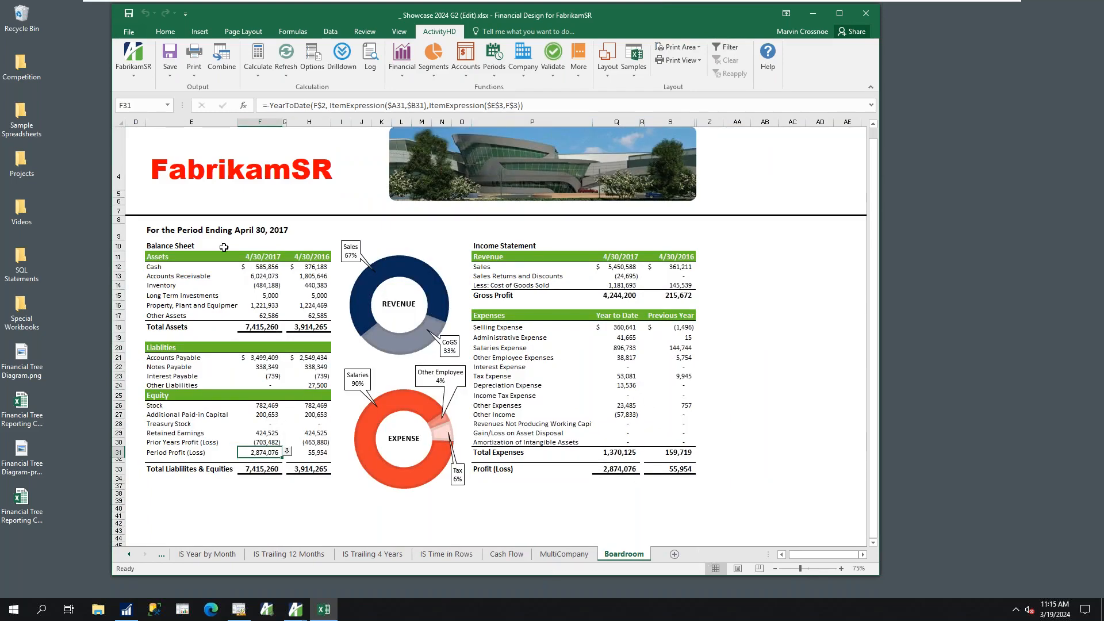
click(199, 123)
drag(199, 123, 291, 121)
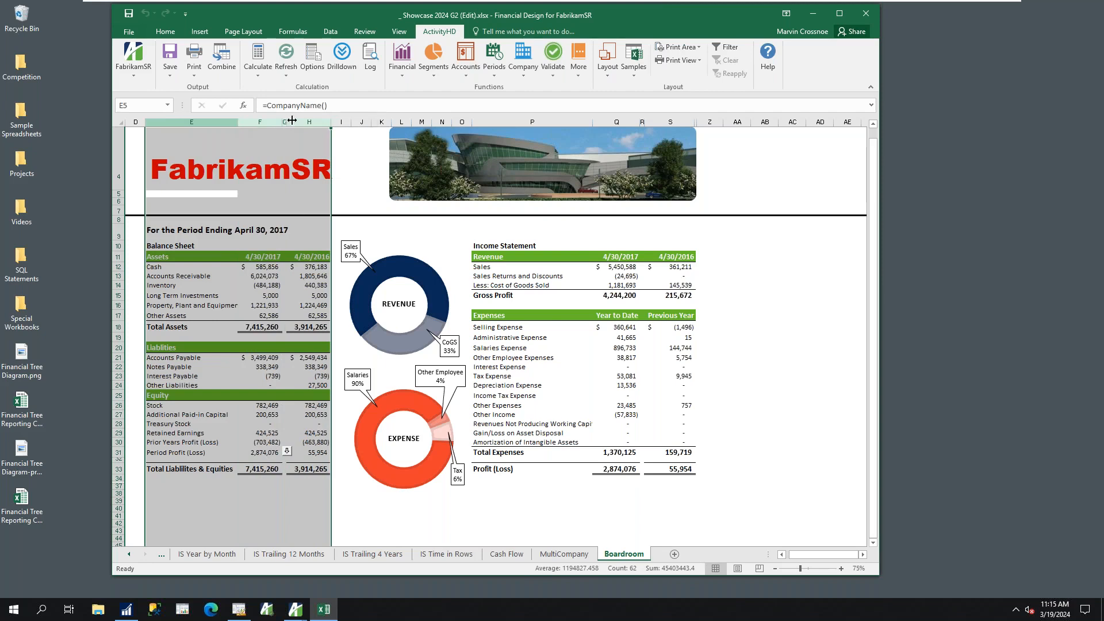
click(500, 123)
drag(596, 129, 671, 124)
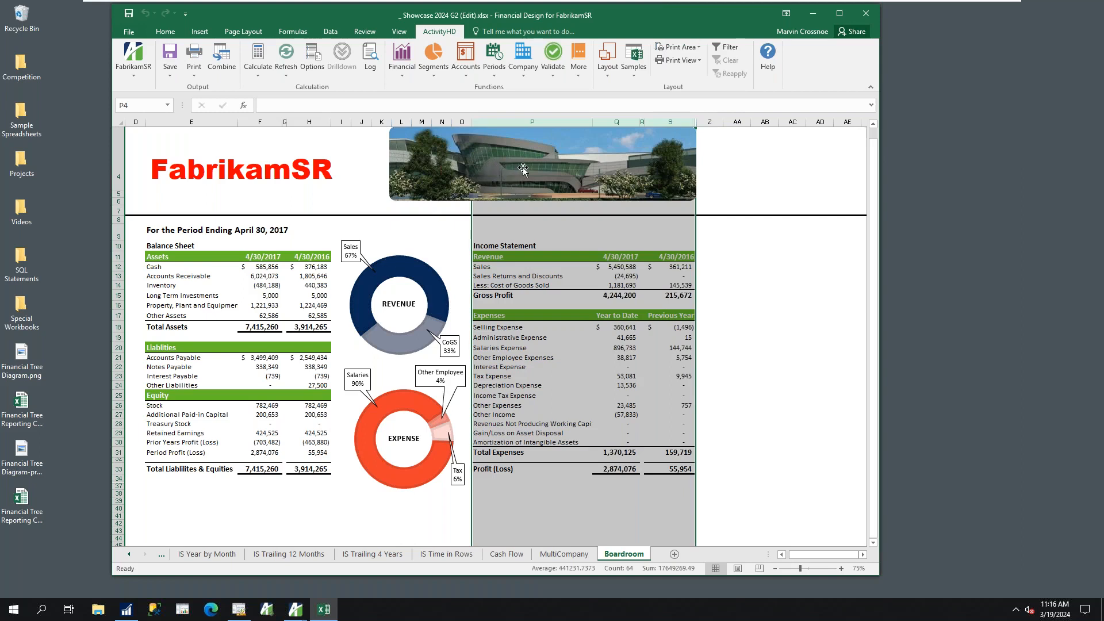
Drill down into the Boardroom's 4/30/2017 Cash balance, close the explorer, and examine the Balance function in its formula without editing it
double_click(263, 268)
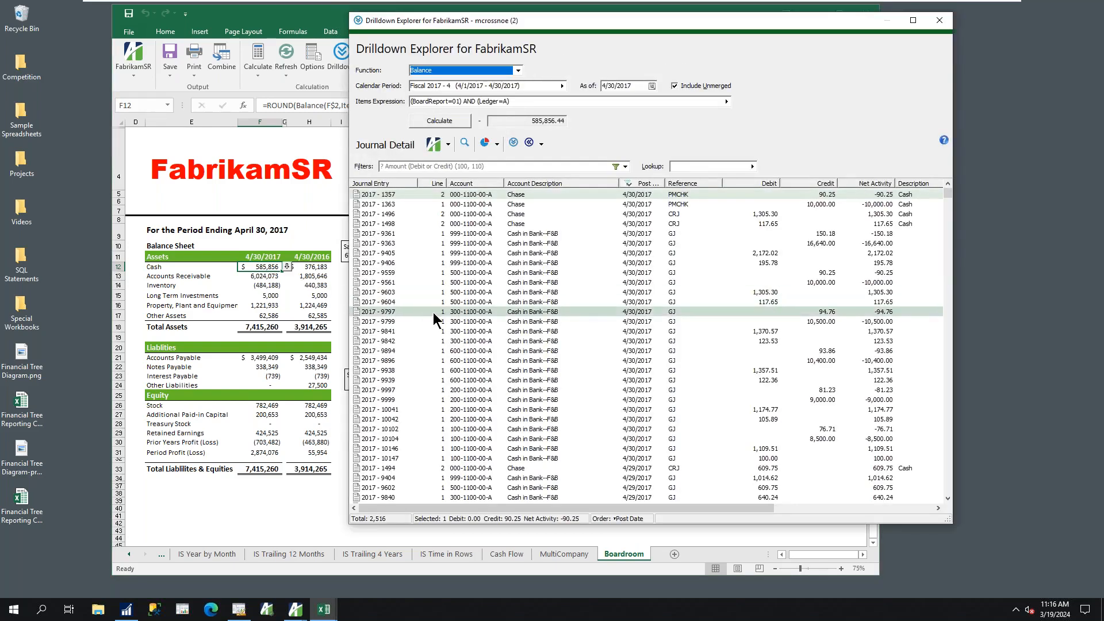
click(941, 23)
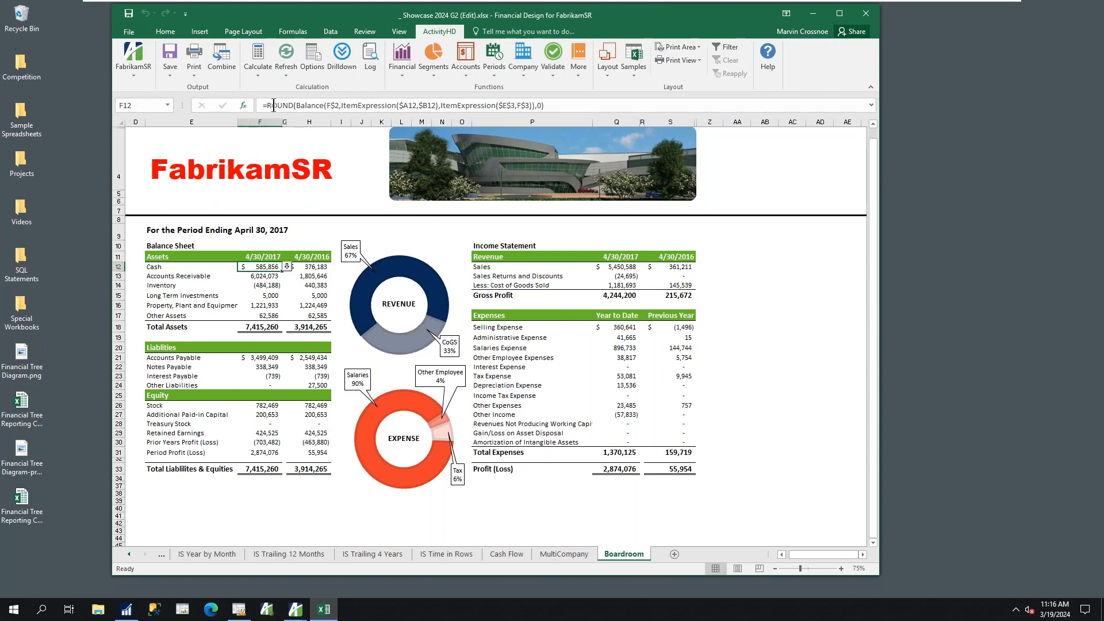
drag(296, 106, 323, 106)
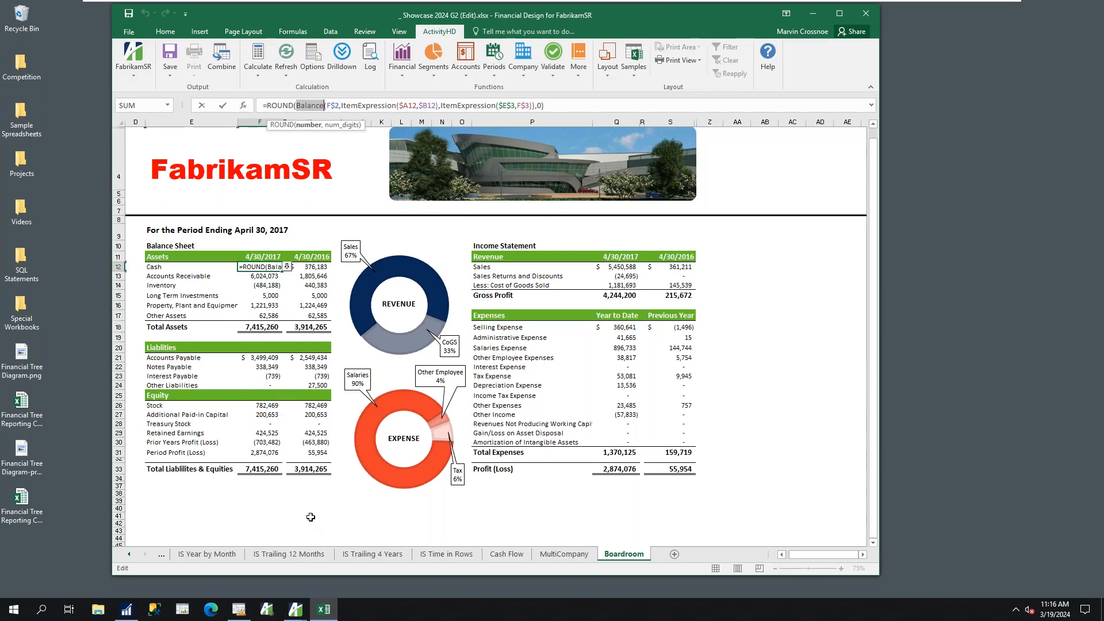
click(428, 554)
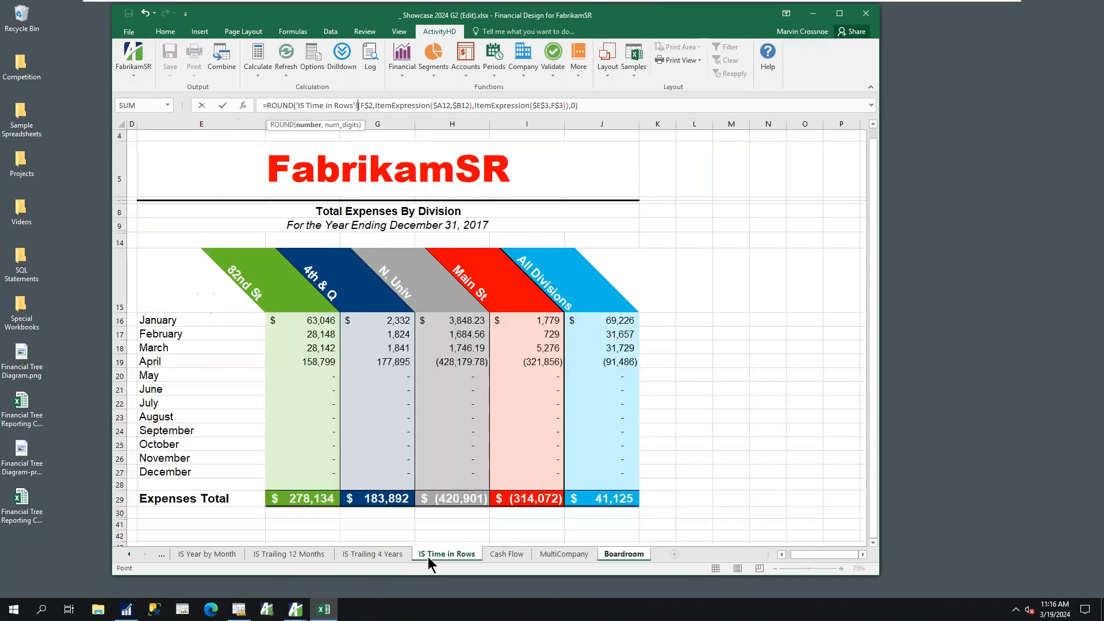
click(394, 322)
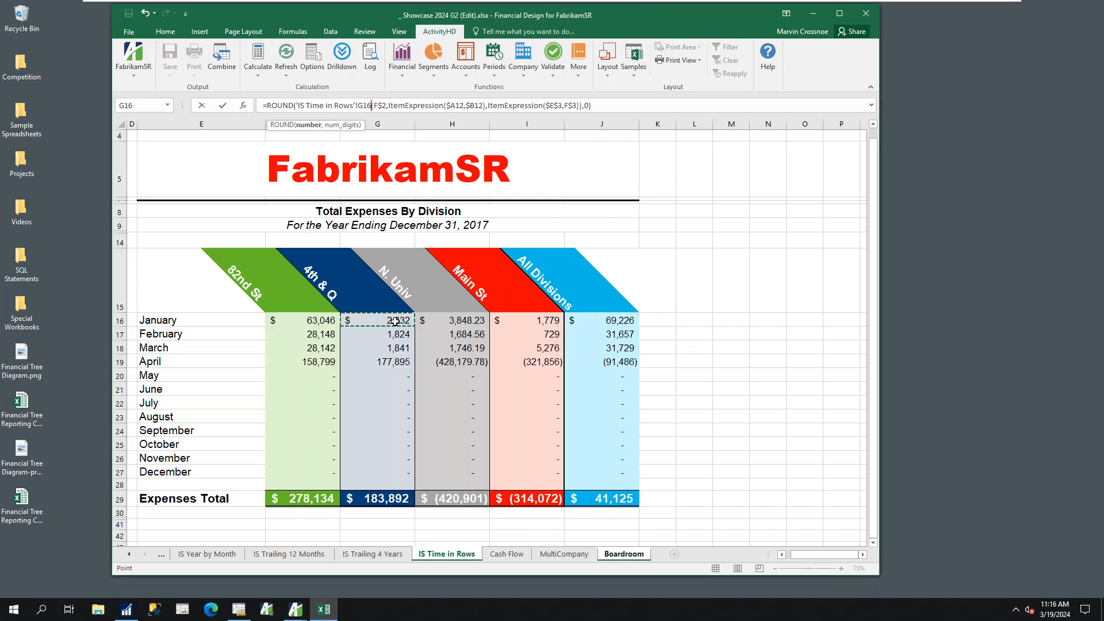
key(Escape)
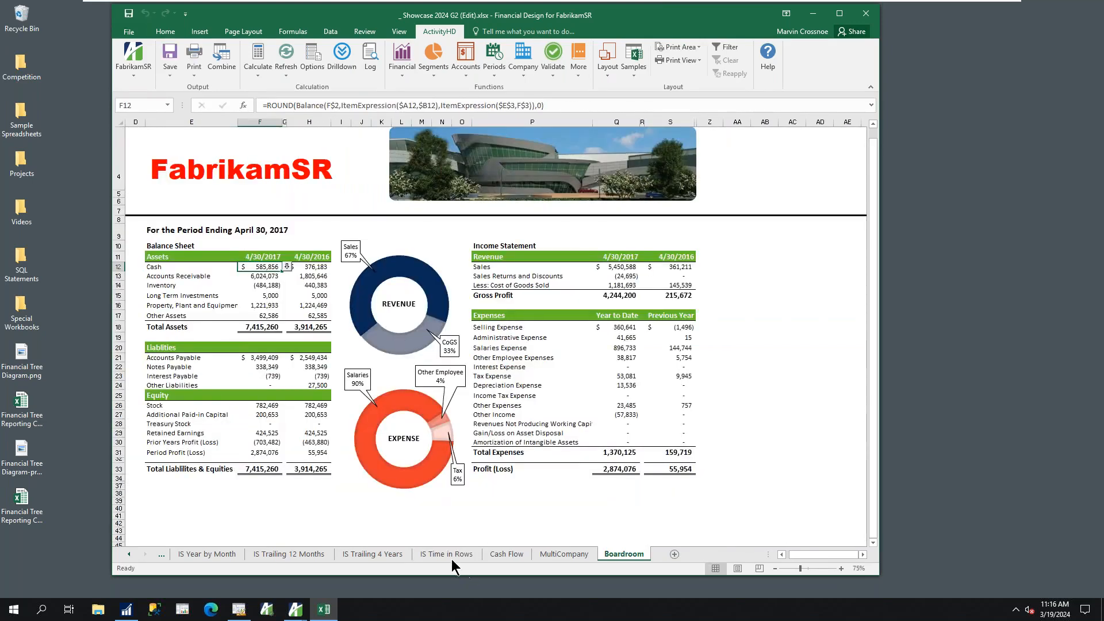
On the IS Time in Rows sheet, examine the Activity function in the 4th & Q January formula and leave it unedited
click(450, 554)
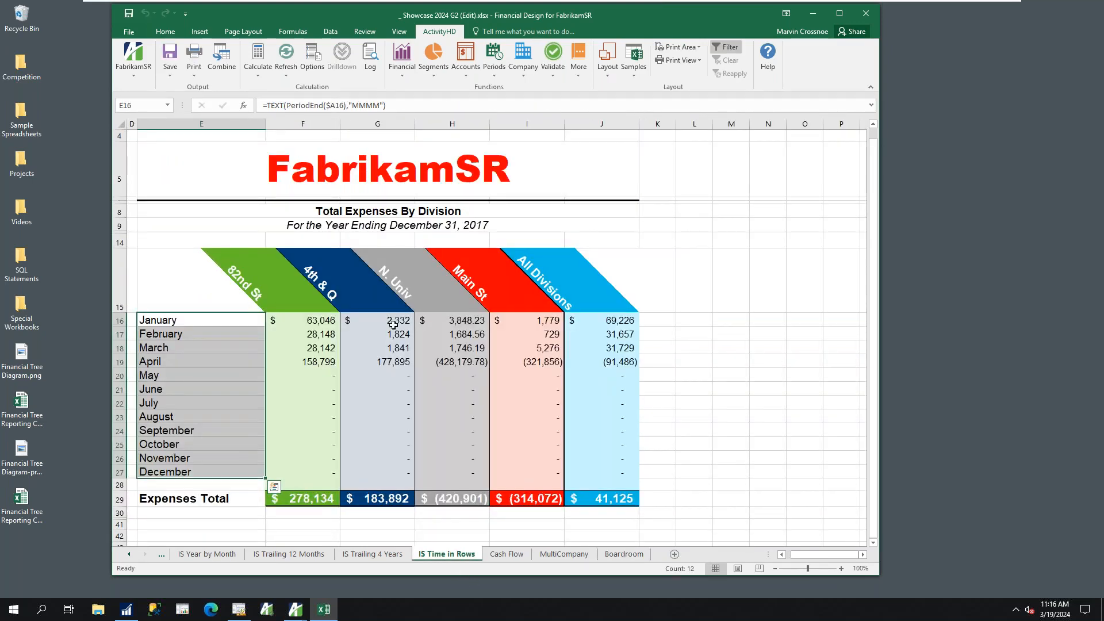
drag(263, 106, 294, 108)
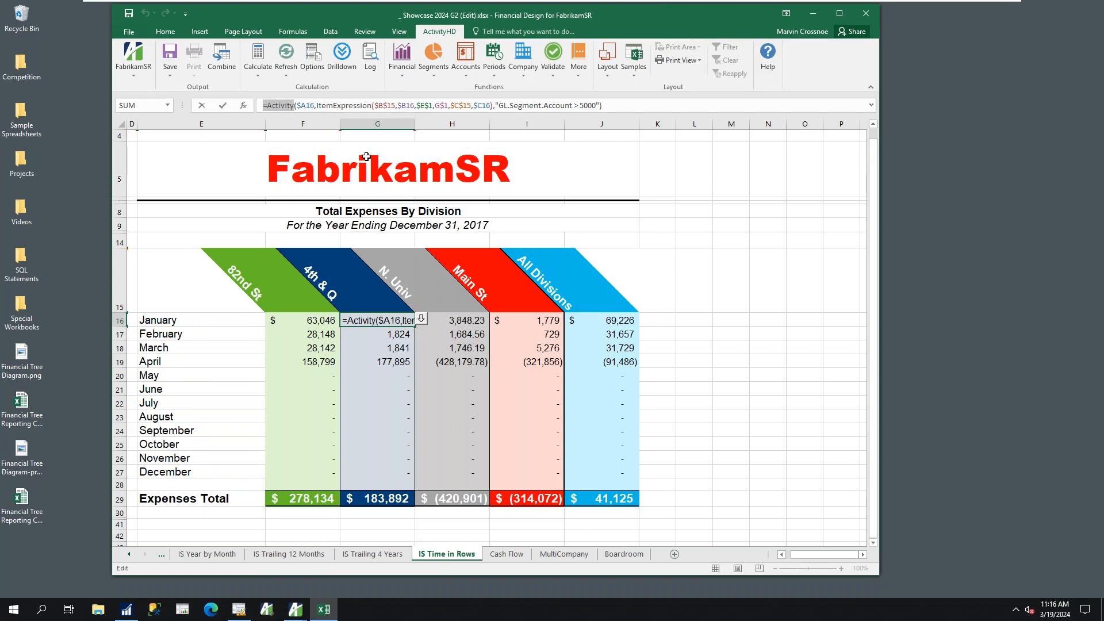
key(Escape)
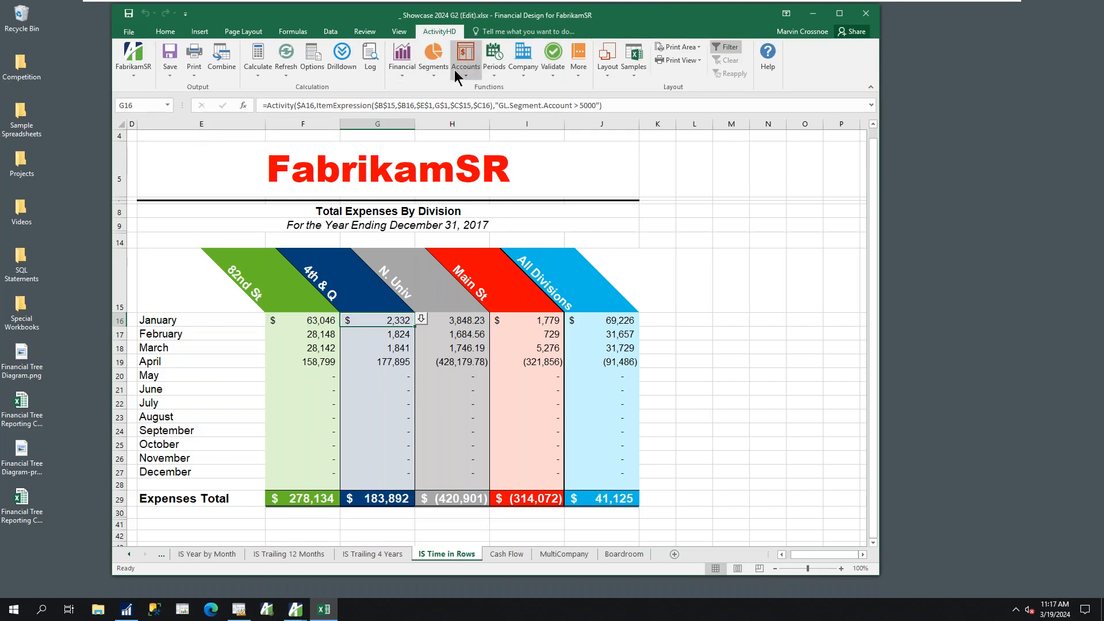
Review the available ActivityHD functions in the Financial, Segments, Accounts, Periods and Company categories without inserting any
click(409, 74)
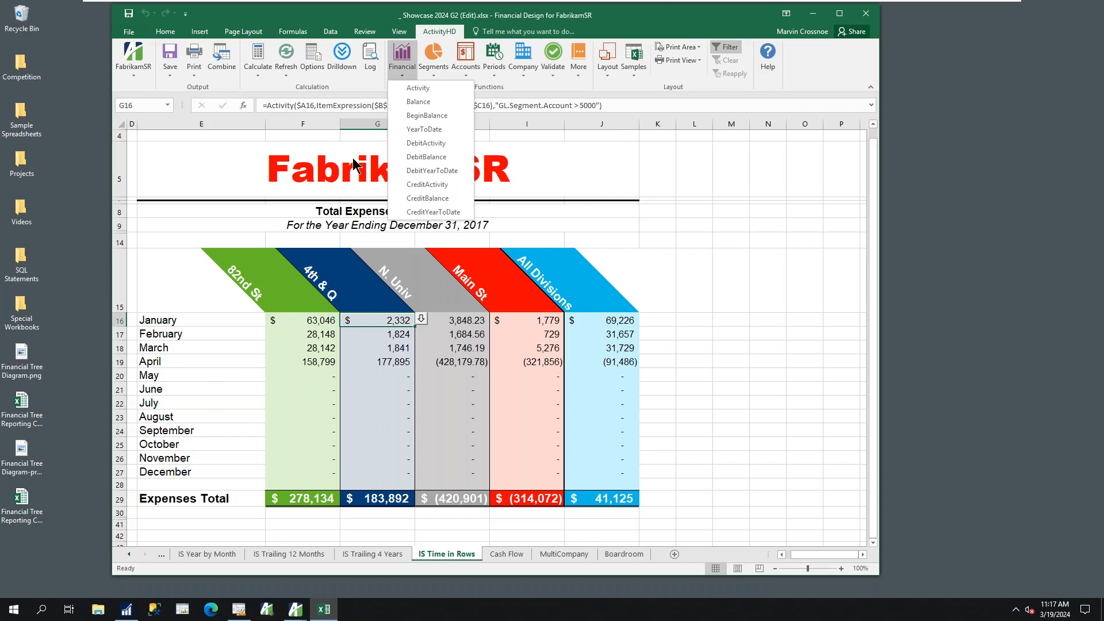
click(437, 68)
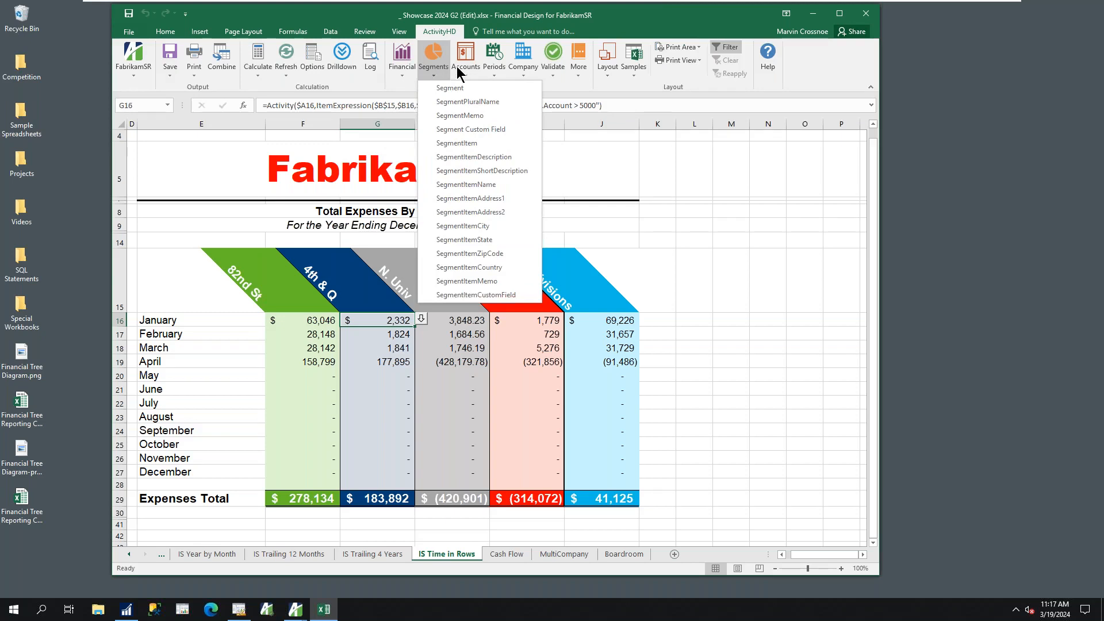
click(463, 67)
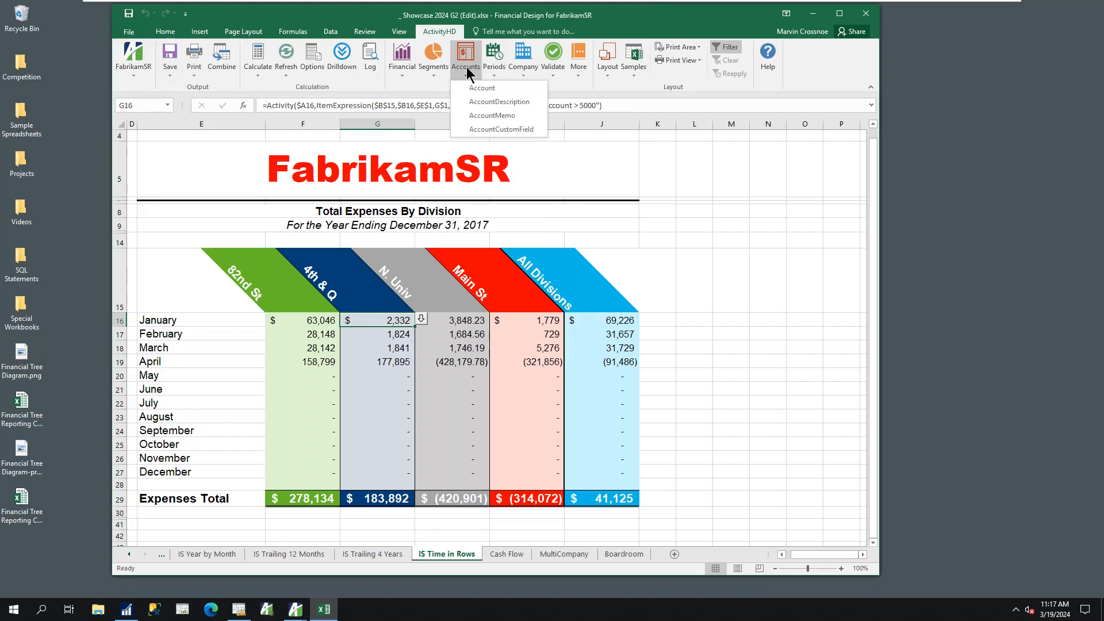
click(498, 67)
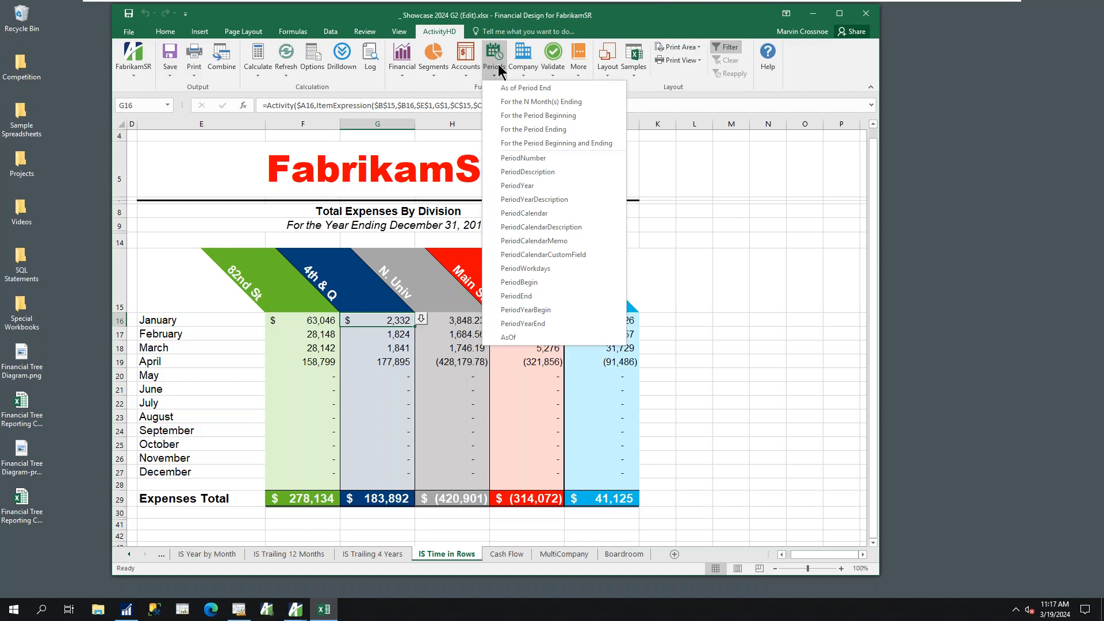
click(524, 65)
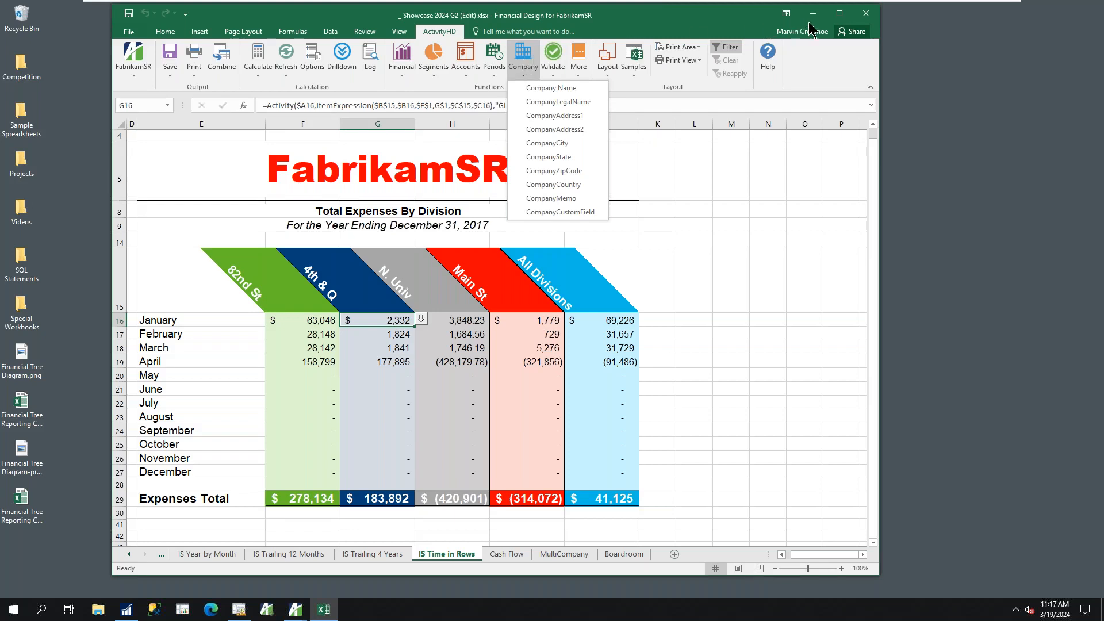
Close the Showcase 2024 G2 workbook without saving and switch to its Financial Design record in ActivityHD
click(867, 15)
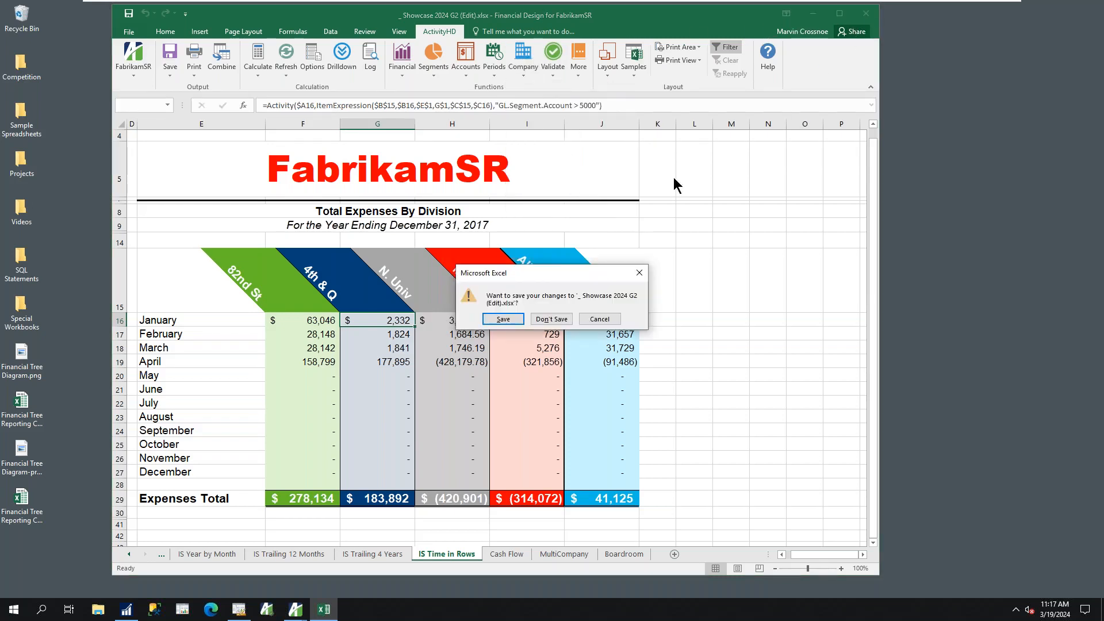
click(550, 324)
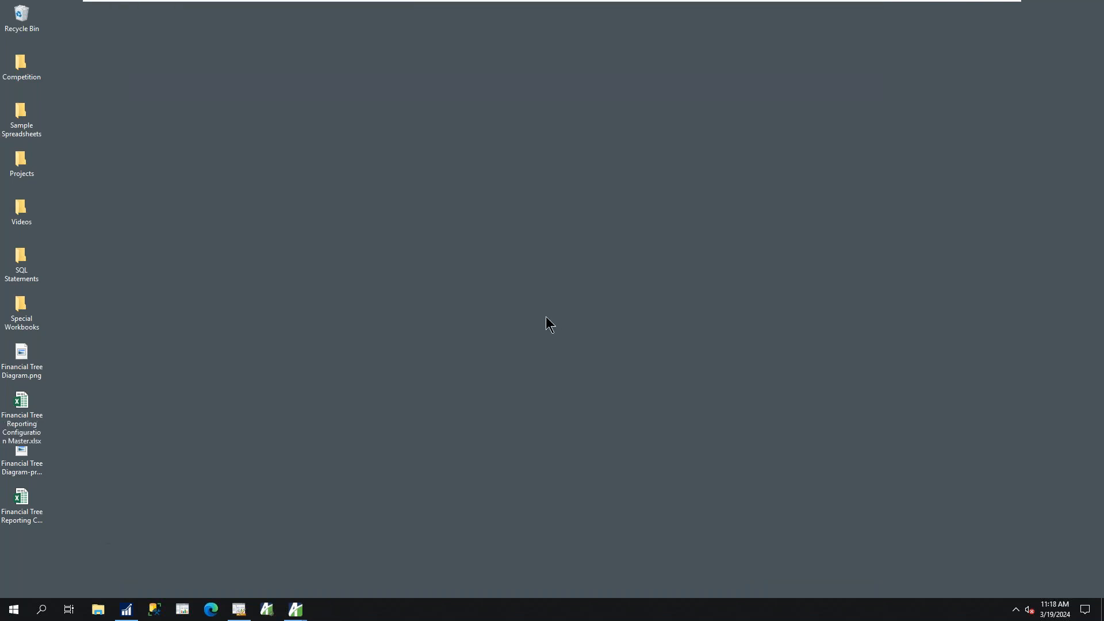
mouse_move(305, 615)
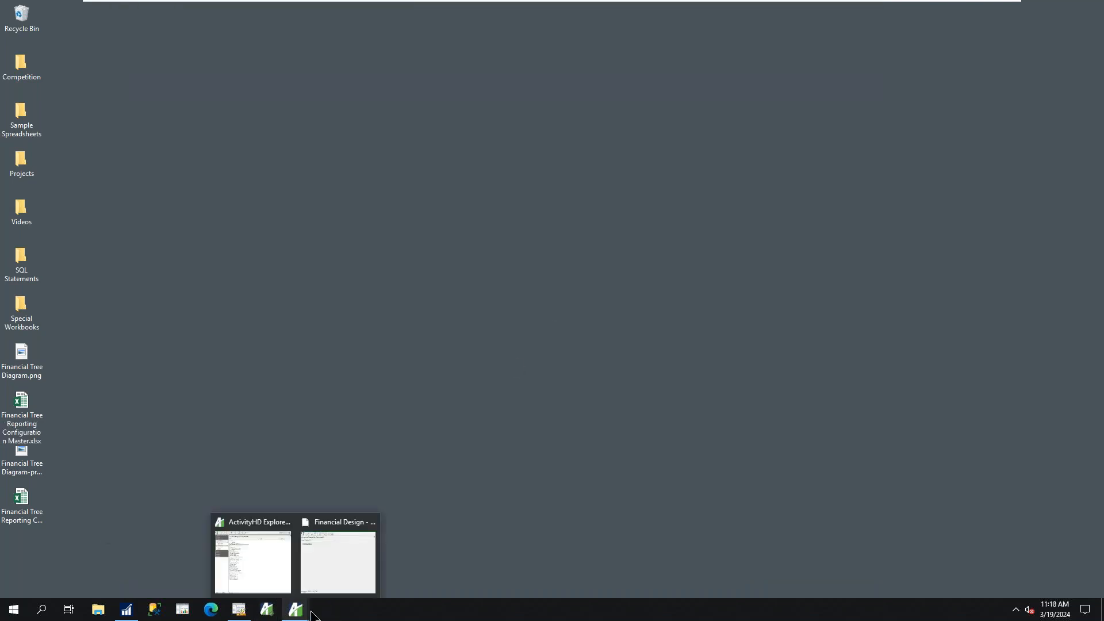
click(340, 575)
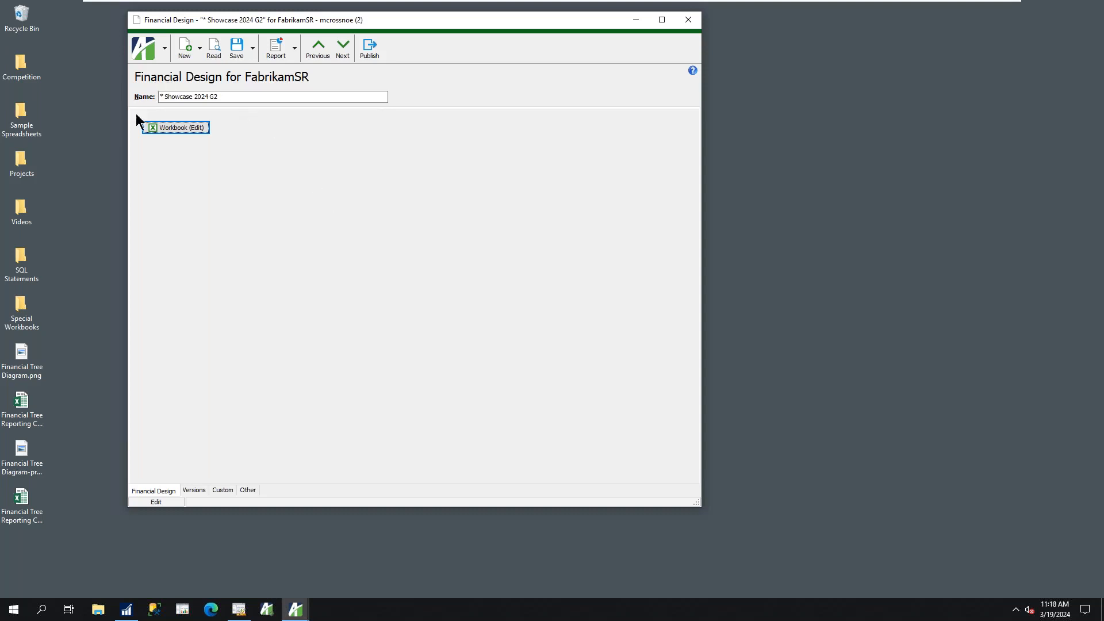
click(176, 98)
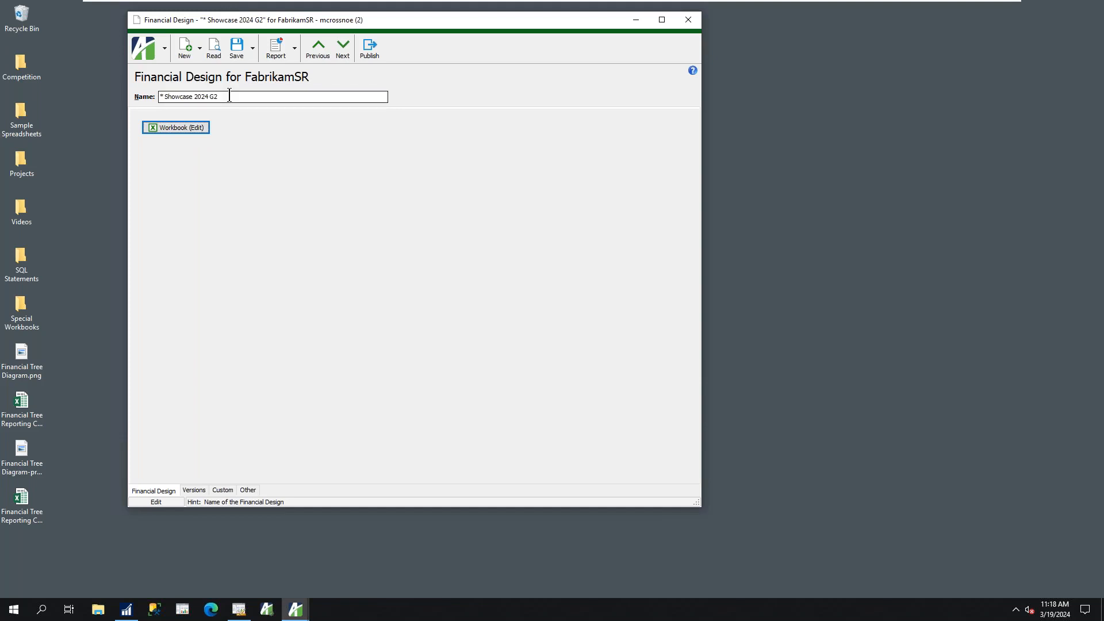
Examine the version history of the Showcase 2024 G2 design and the open and restore options for version 8
click(194, 488)
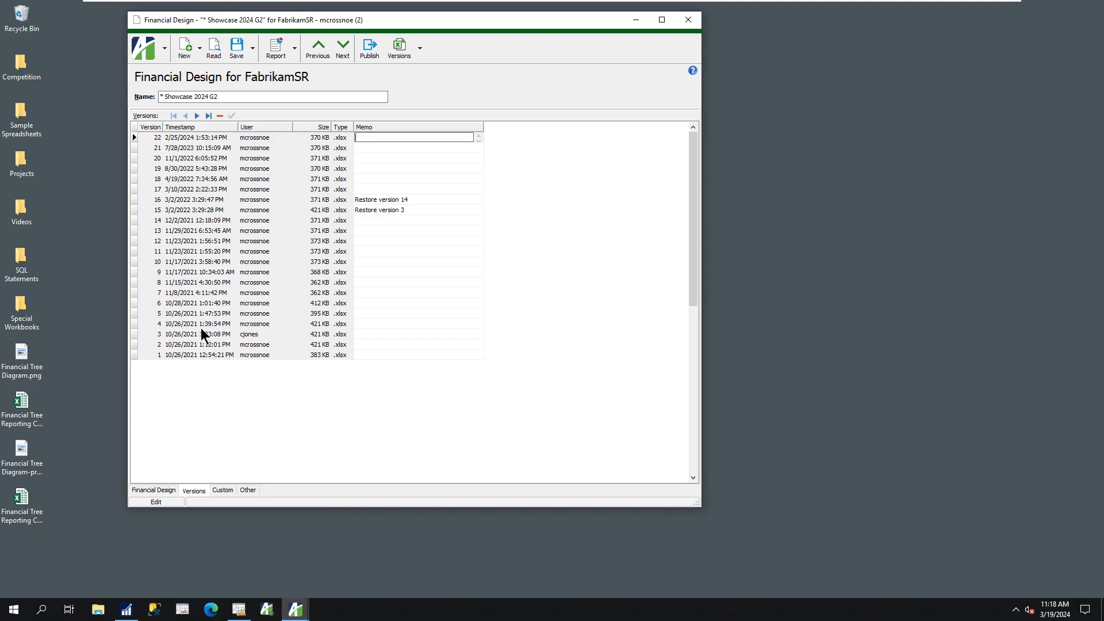
click(195, 285)
click(420, 49)
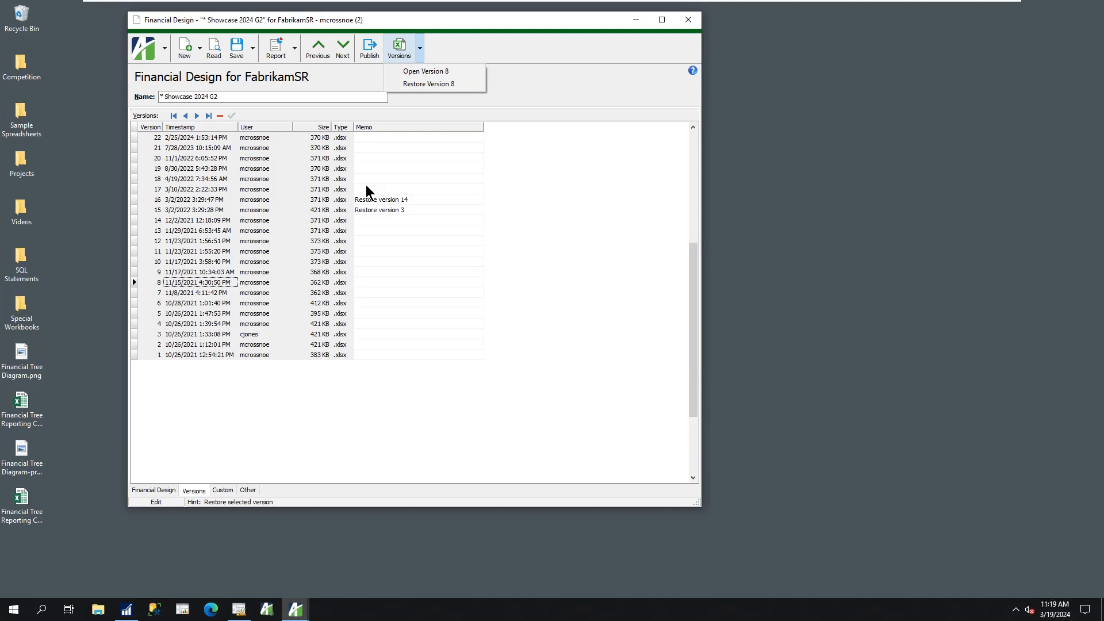
Close the Showcase 2024 G2 Financial Design record without saving changes
click(690, 23)
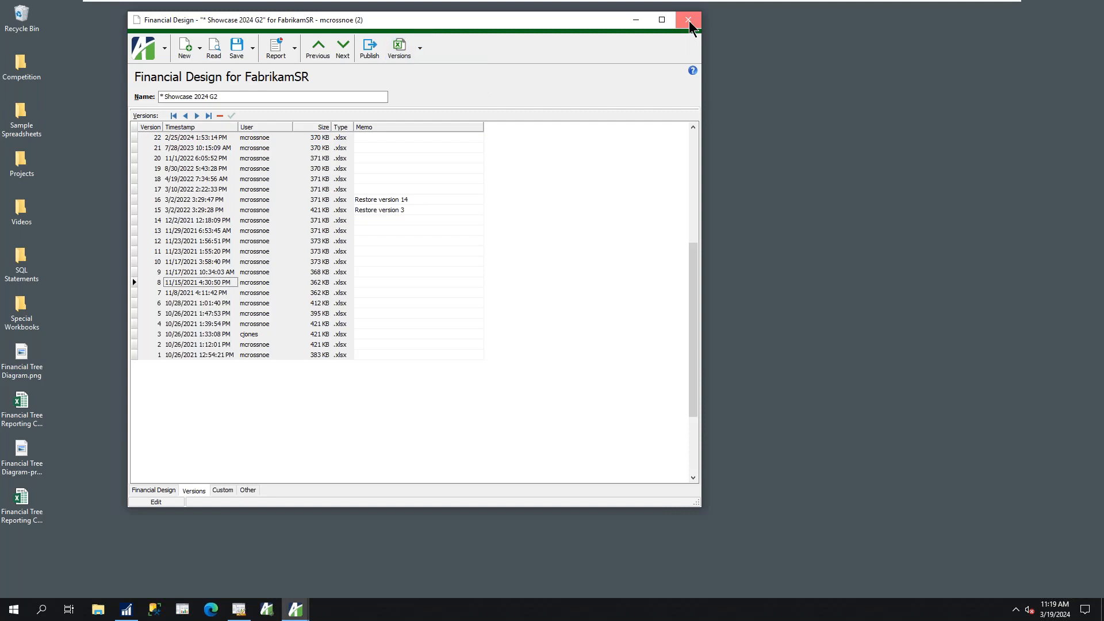
click(690, 23)
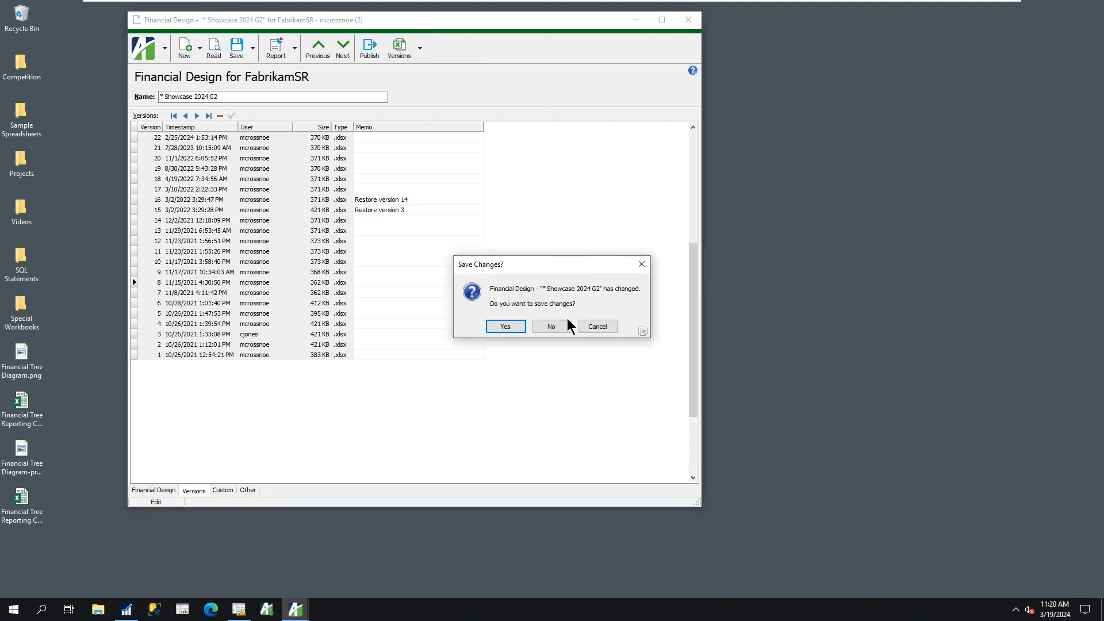
click(551, 327)
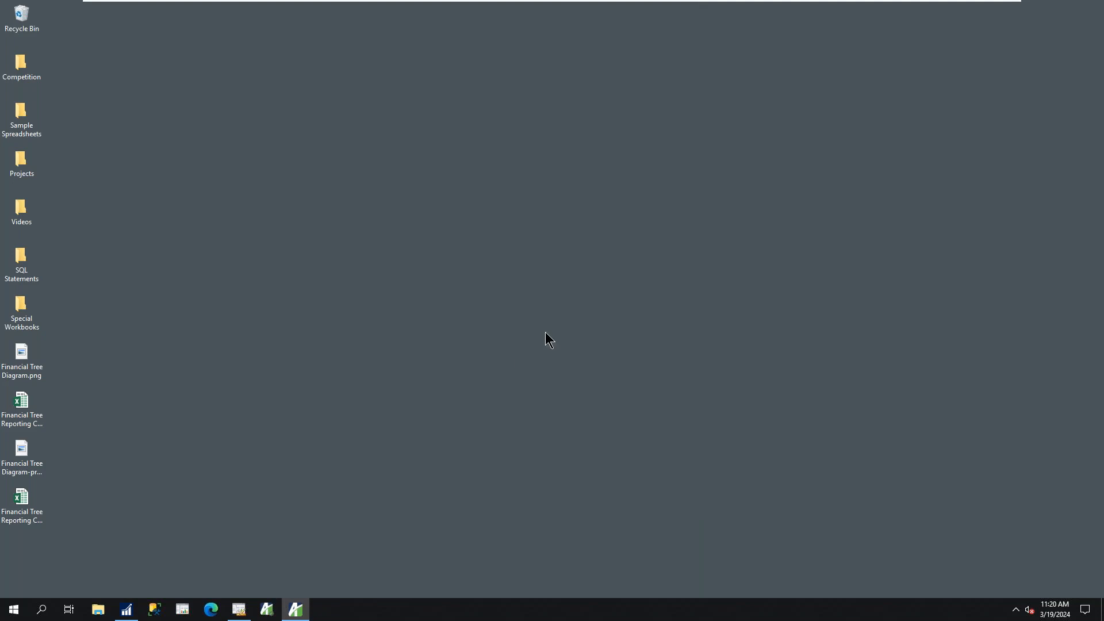
Show the FabrikamSR chart of accounts in ActivityHD Explorer and bring up Microsoft Dynamics GP beside it
click(298, 611)
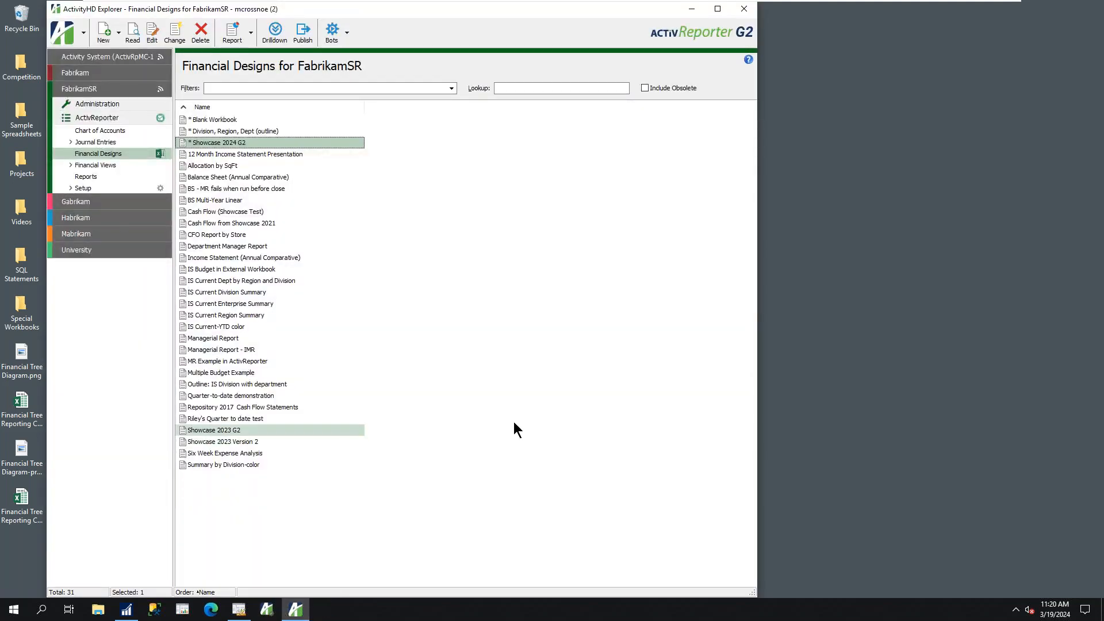
drag(380, 11, 354, 11)
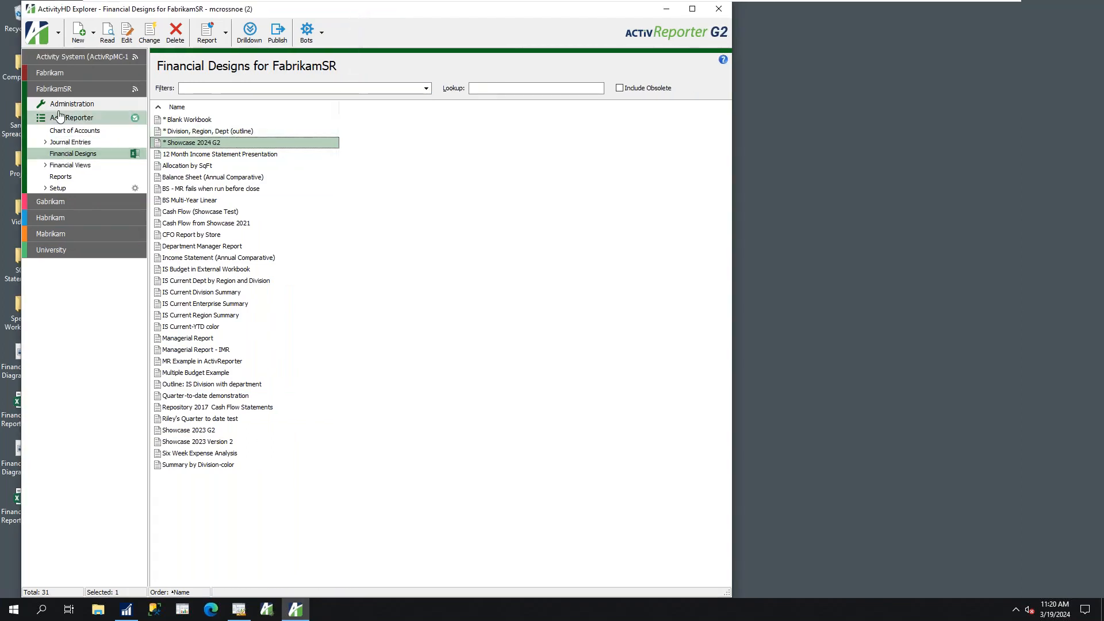
click(40, 90)
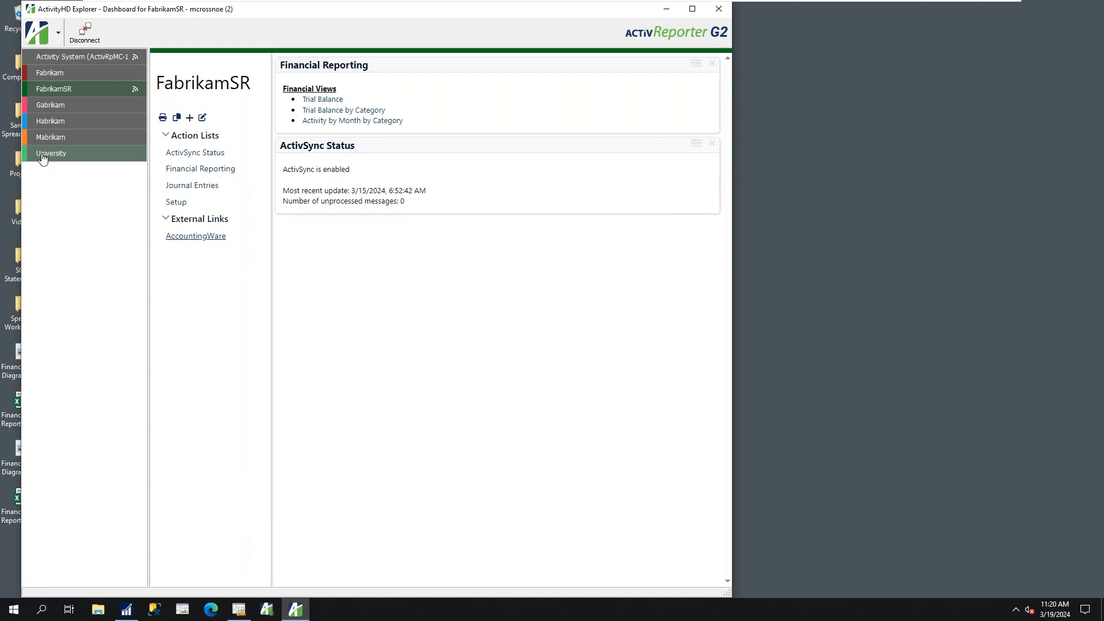
click(57, 92)
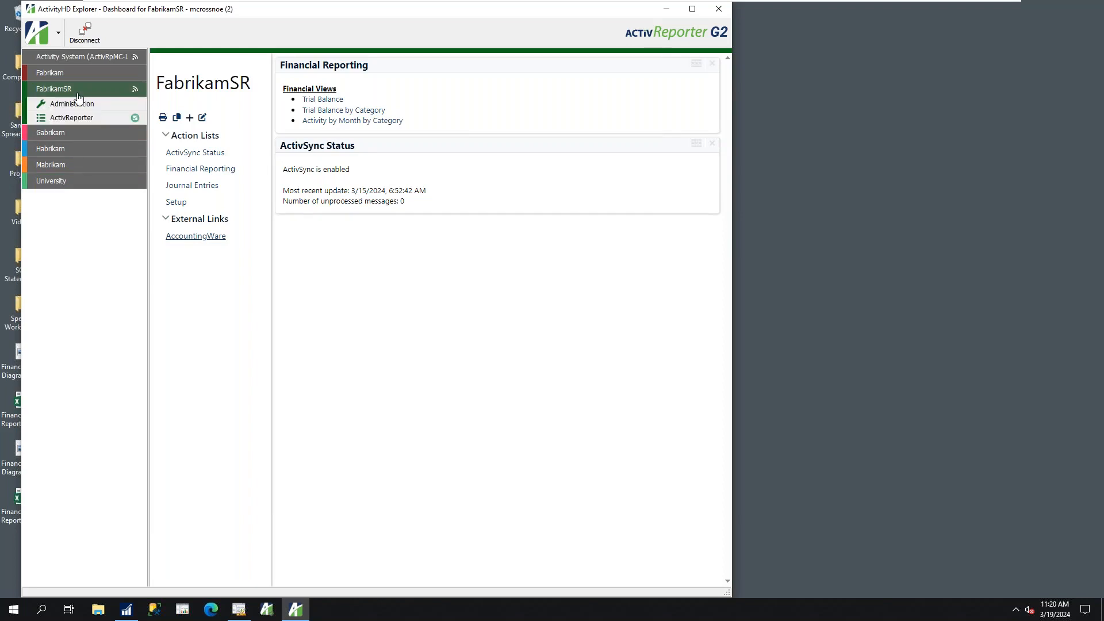
click(38, 120)
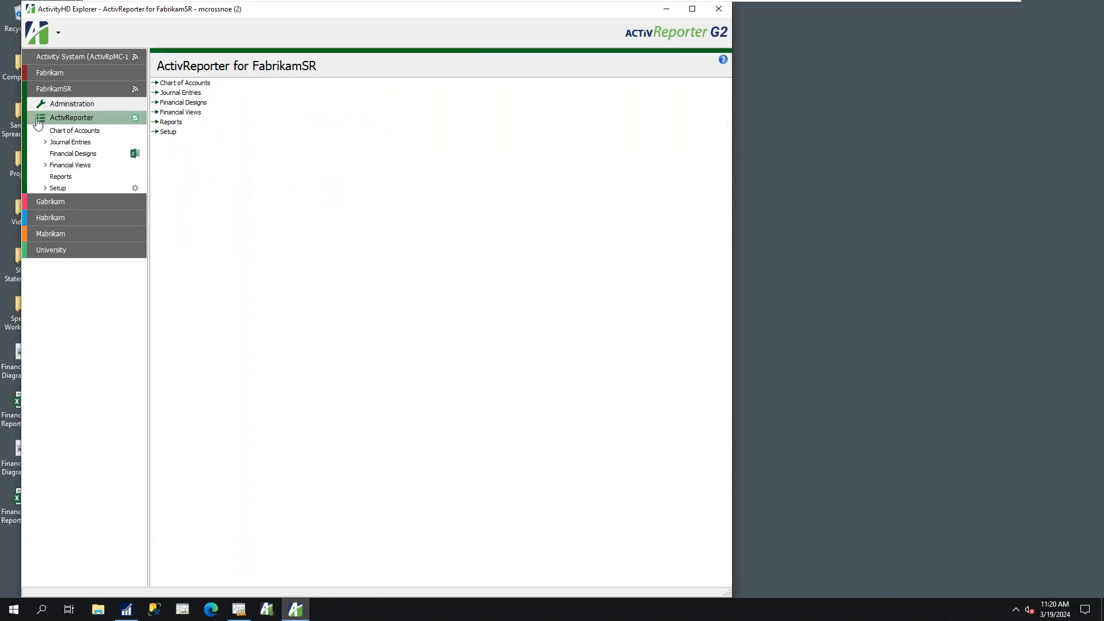
click(63, 132)
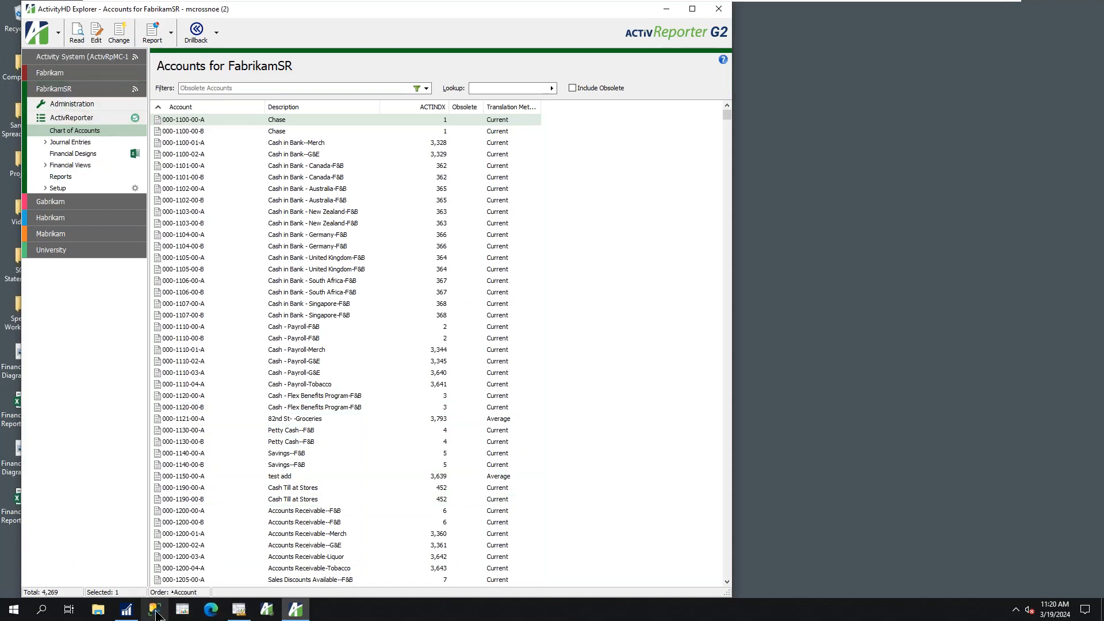
click(126, 614)
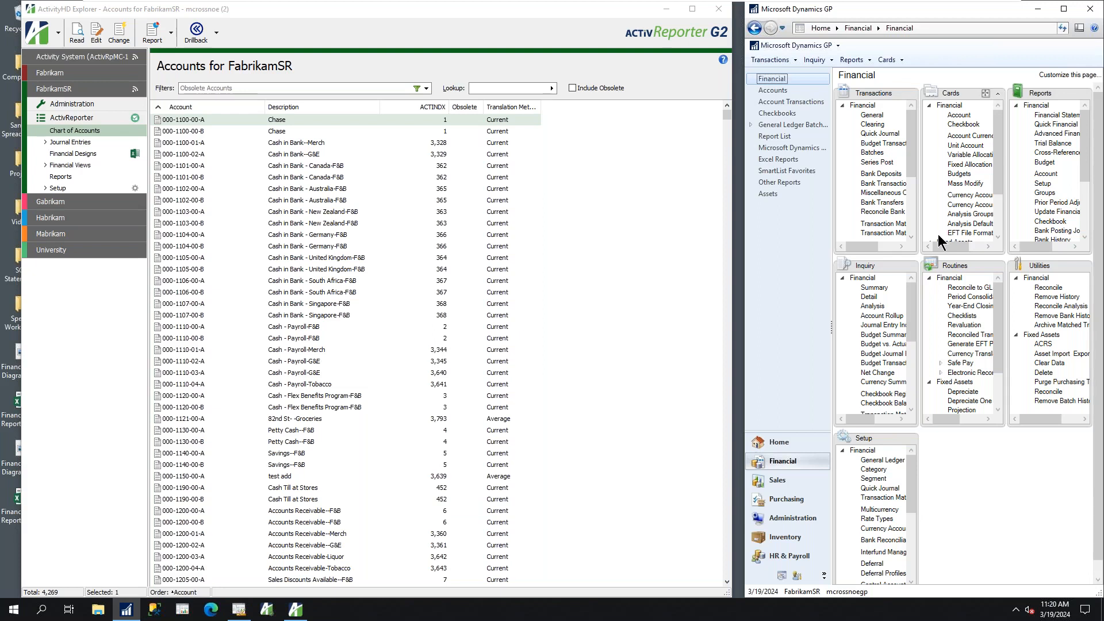
Display the University company's chart of accounts in ActivReporter
click(28, 255)
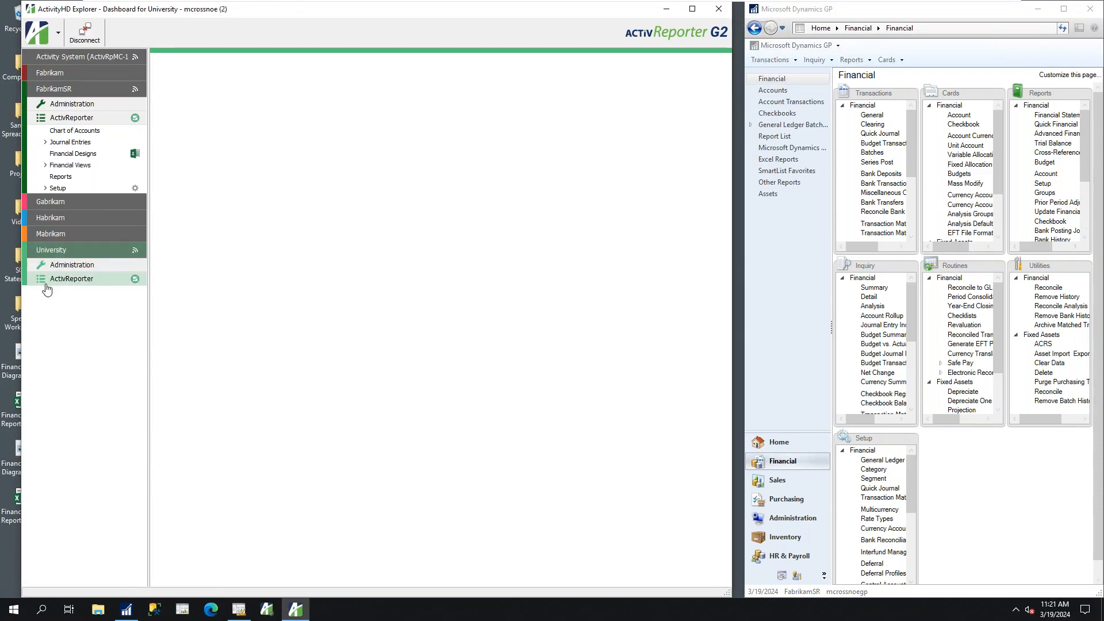
click(47, 283)
click(67, 292)
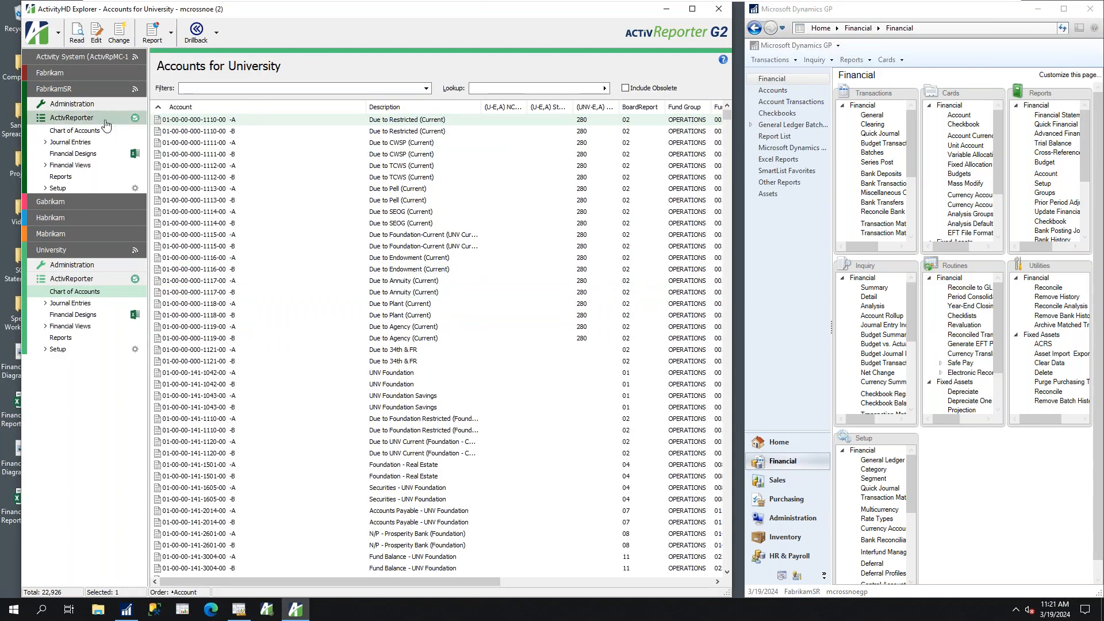
Return to FabrikamSR's chart of accounts and display the Dynamics GP accounts list for comparison
click(81, 130)
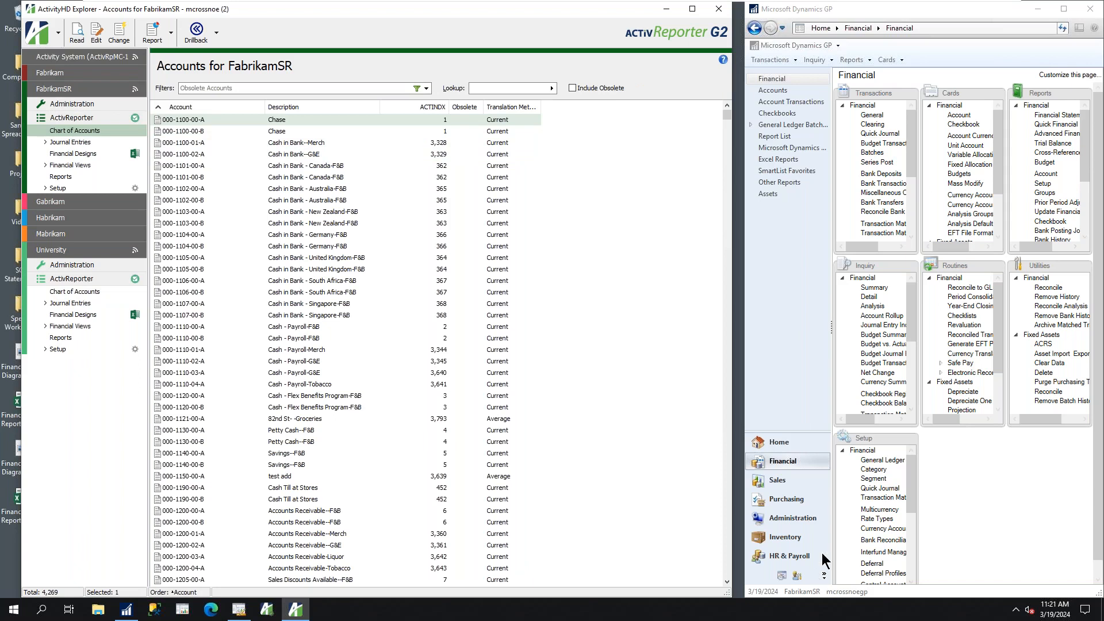
click(770, 92)
click(772, 92)
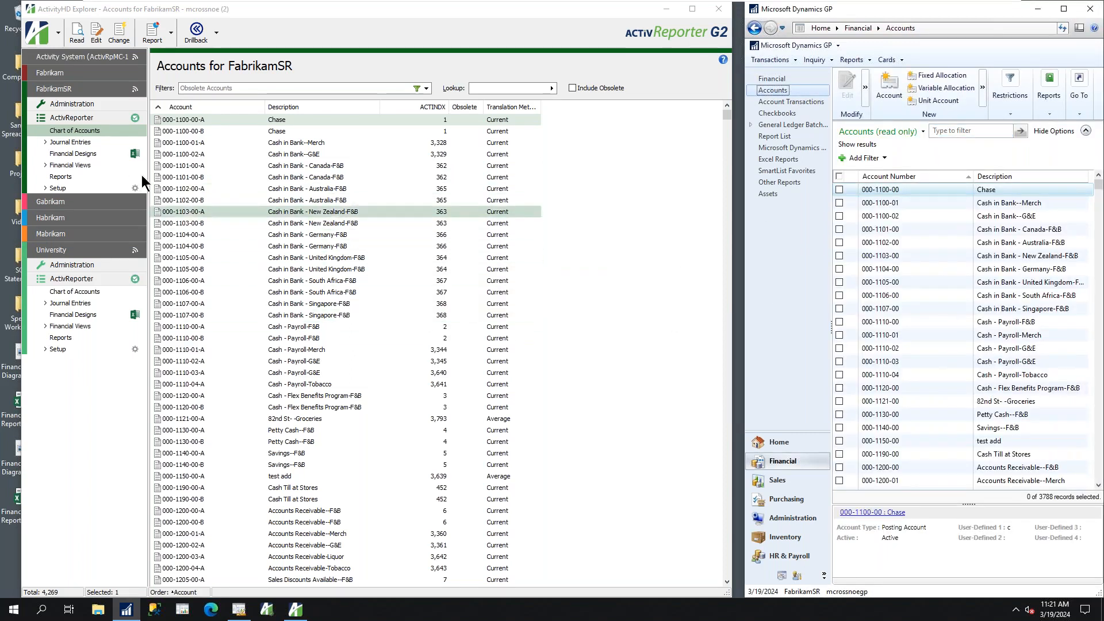
Display FabrikamSR's journal entries and look through the list
click(59, 143)
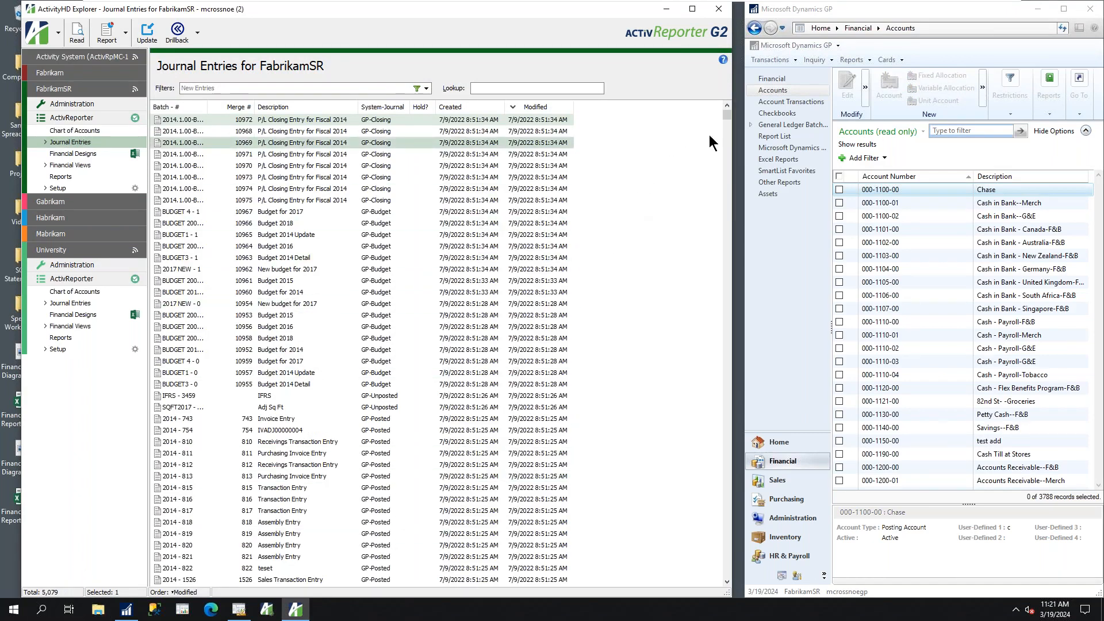
drag(727, 118, 724, 144)
drag(722, 205, 720, 113)
Display the Journal Detail for FabrikamSR and select the Taxable Benefits Payable--F&B line of entry 2021 - 7804
click(45, 143)
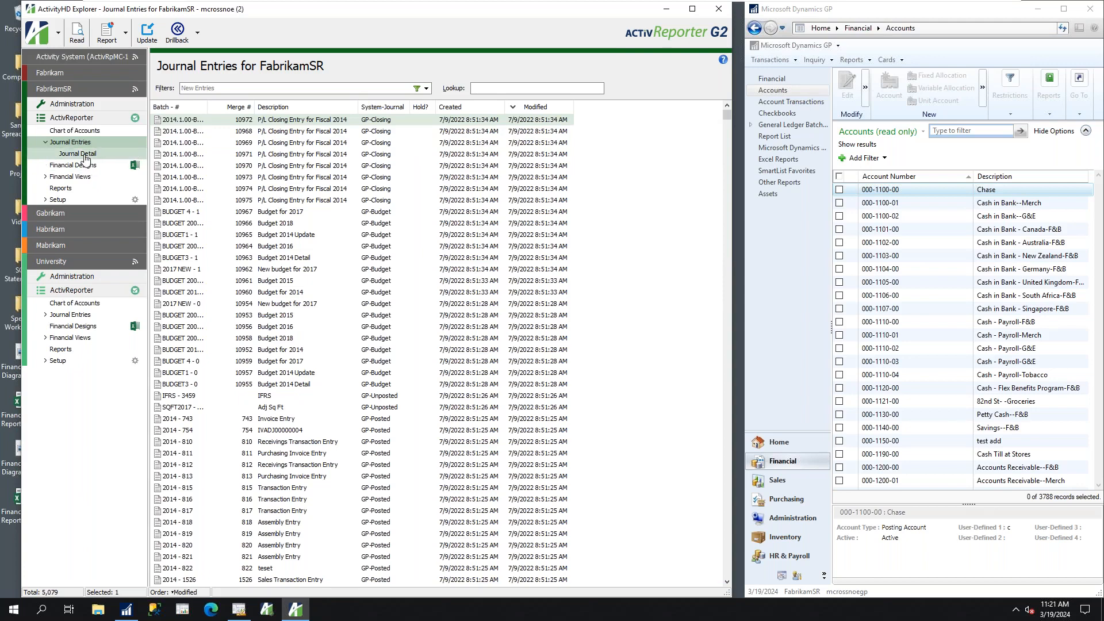
click(85, 156)
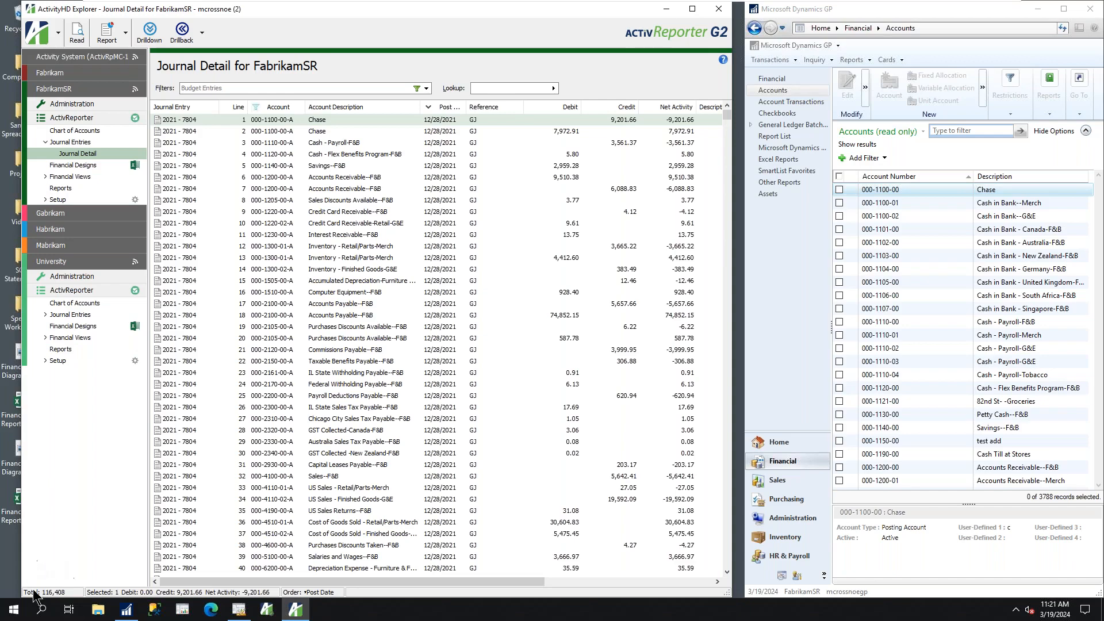
mouse_move(727, 115)
mouse_down()
mouse_move(727, 193)
mouse_move(722, 123)
mouse_up()
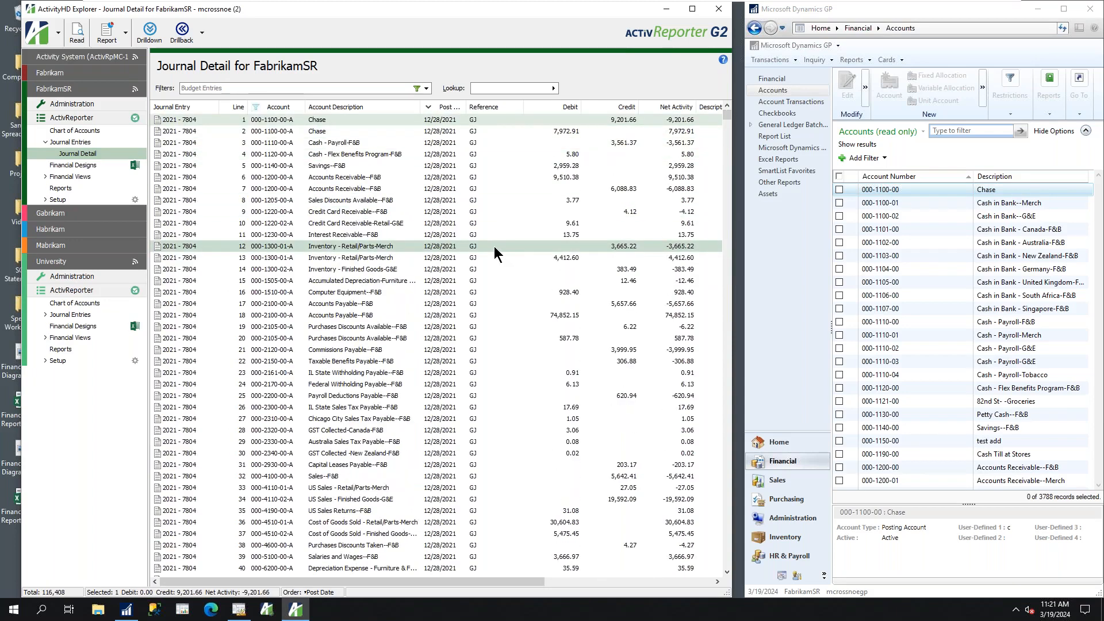
click(315, 366)
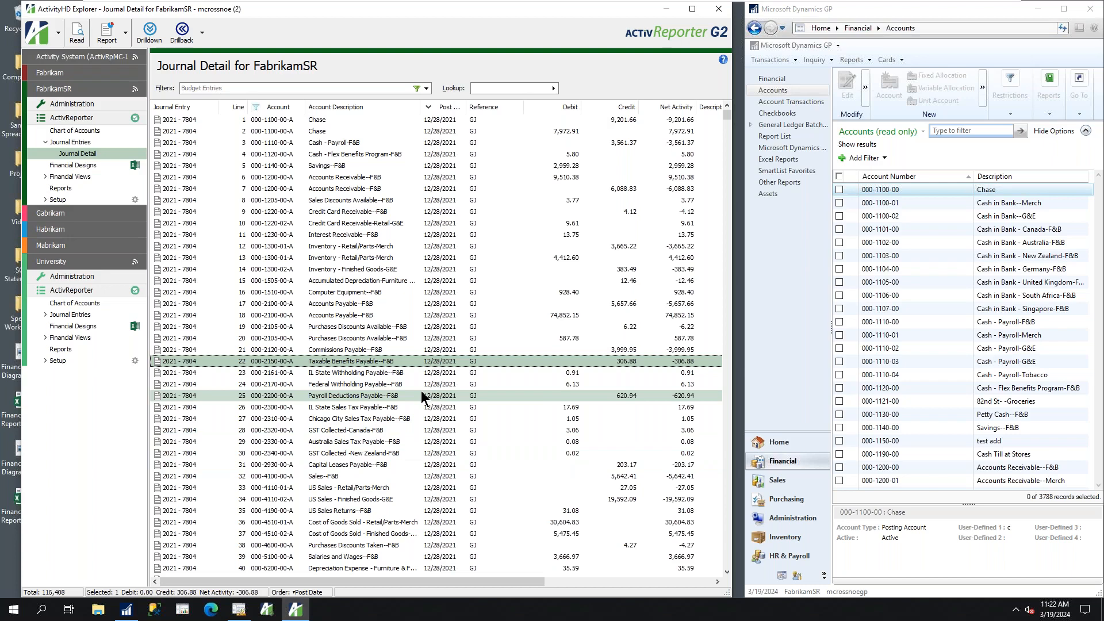
Create and save a new FabrikamSR financial design, naming it with the presenter's possessive first name followed by "First Financial"
click(73, 165)
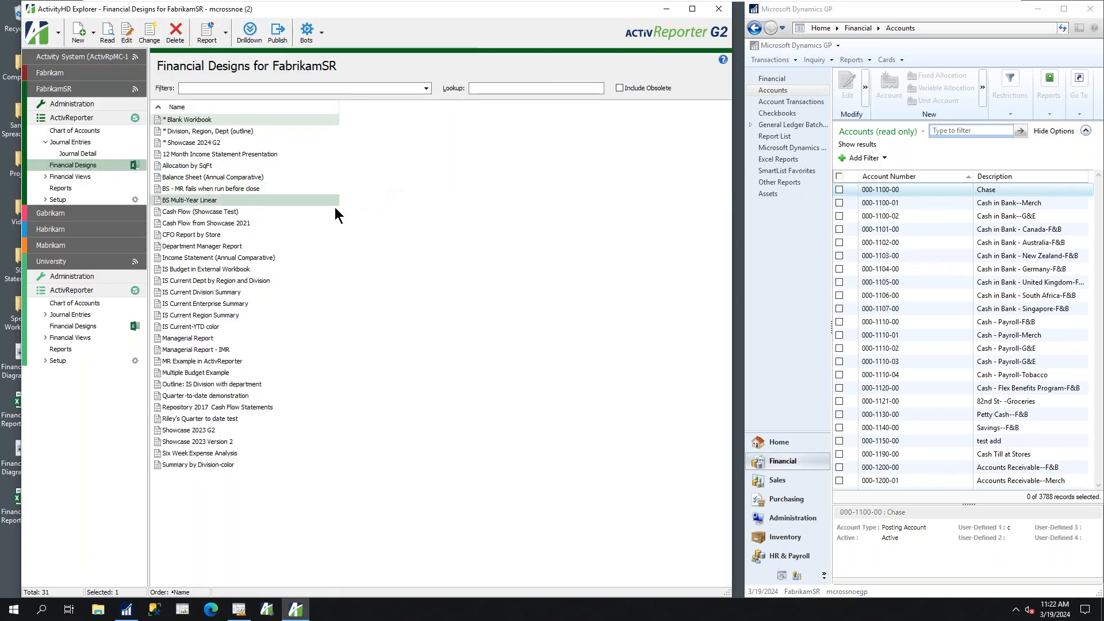
right_click(322, 216)
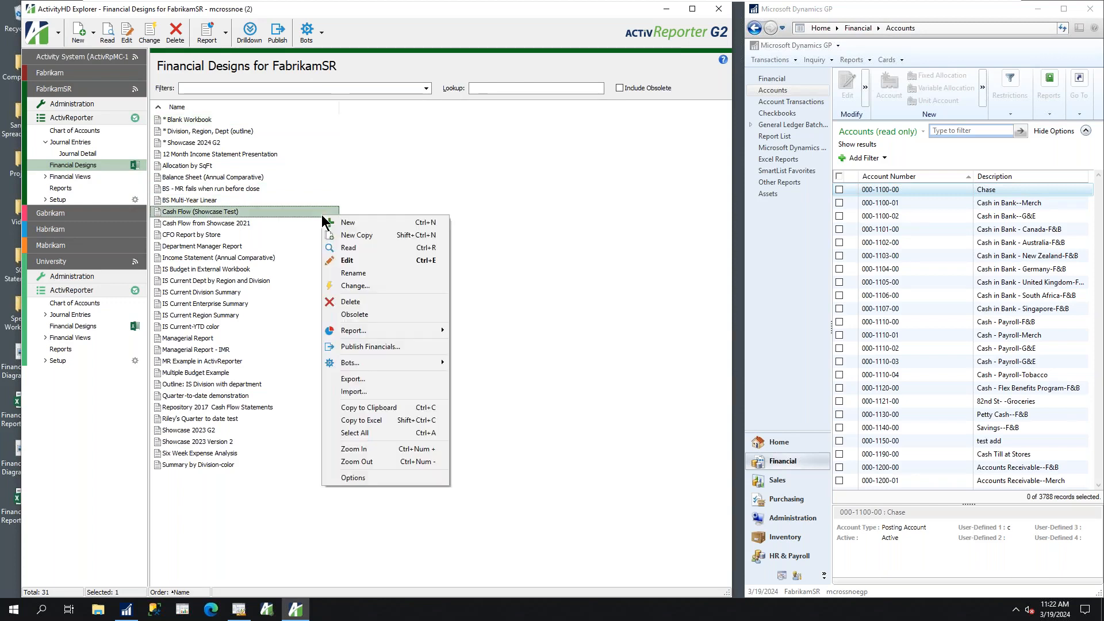
click(356, 222)
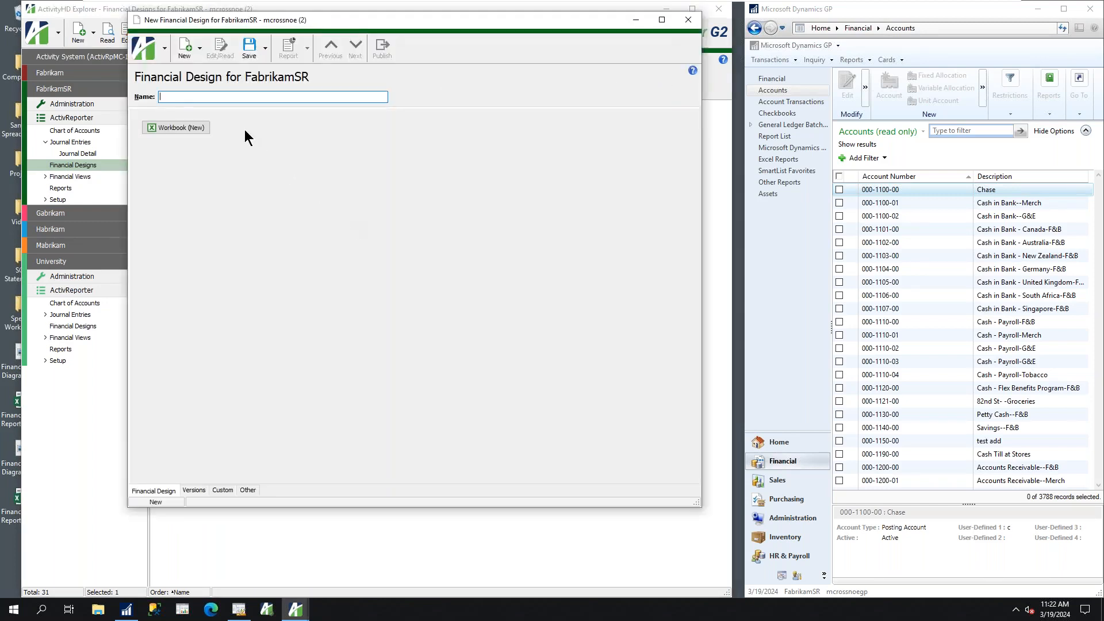
text(Marvin)
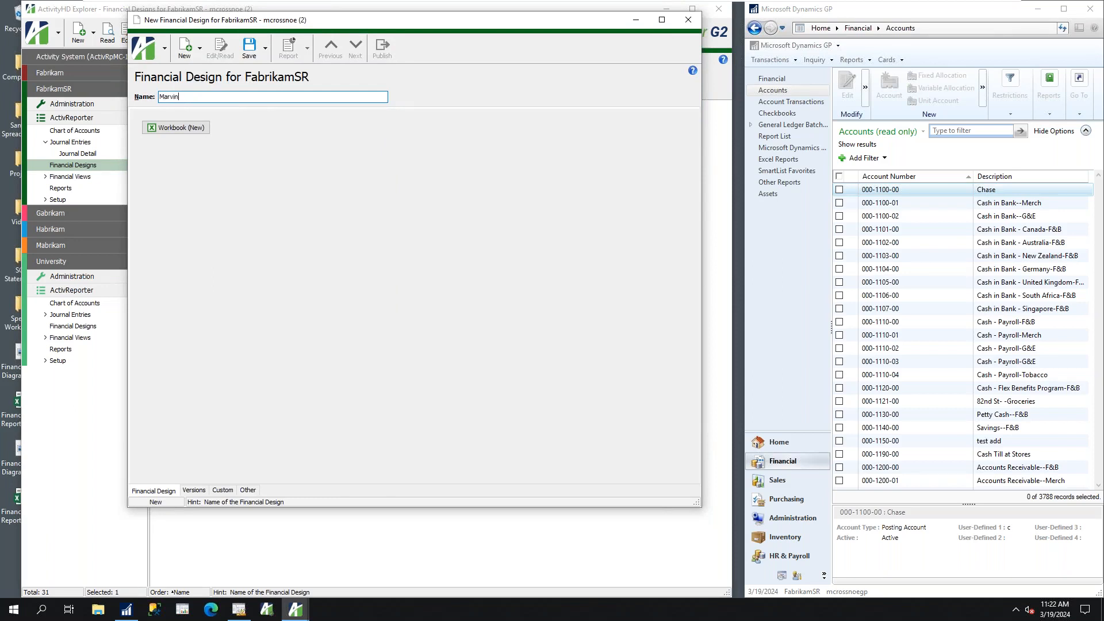
text(s First Financial)
key(Tab)
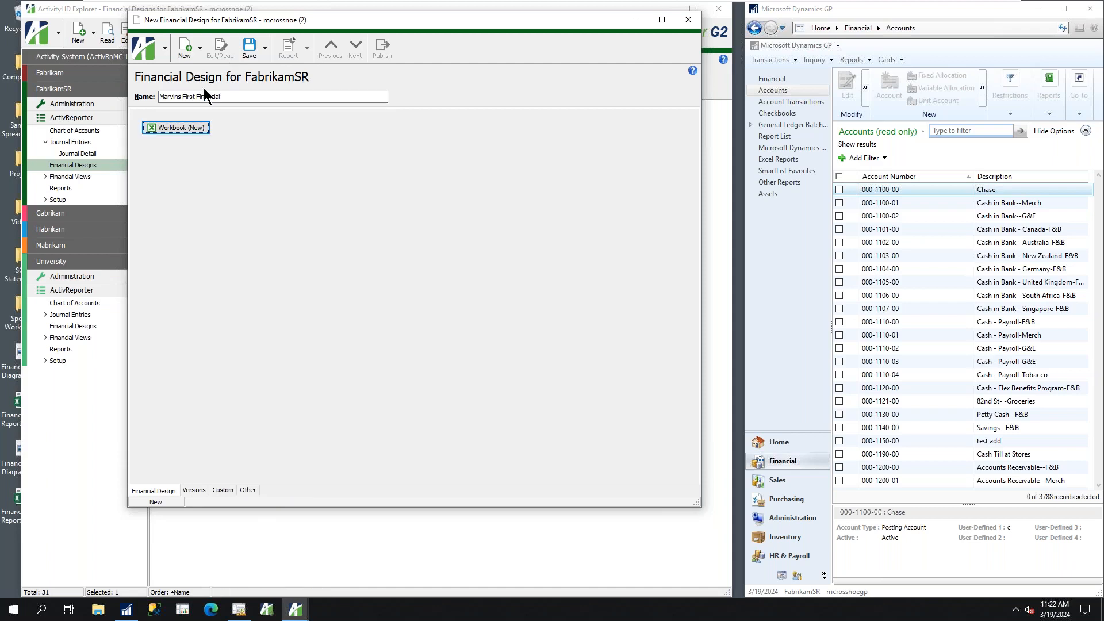
click(248, 47)
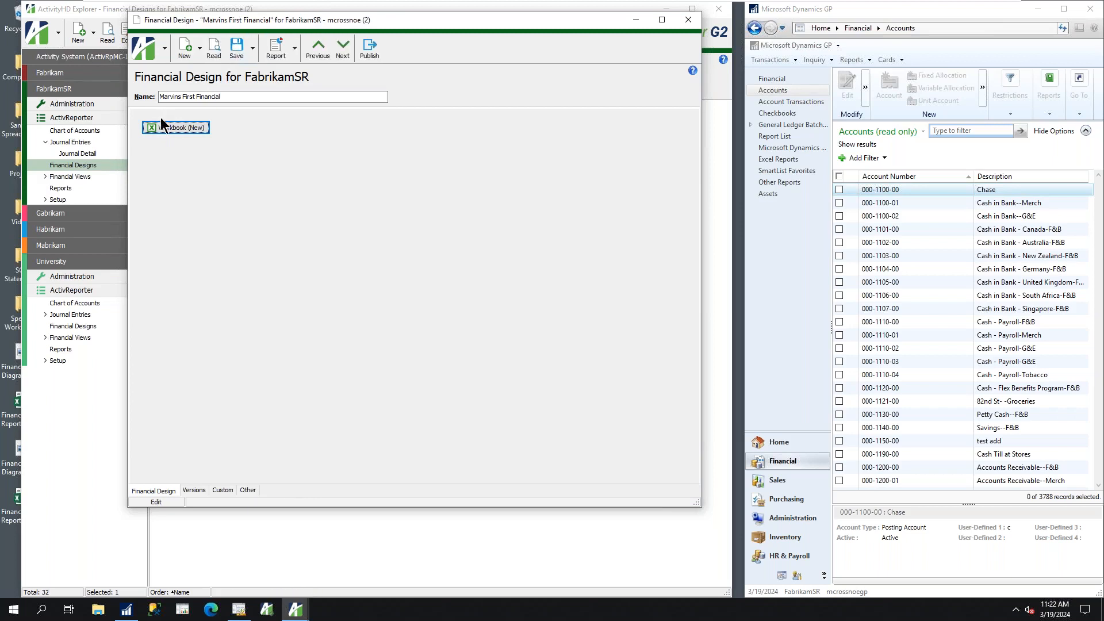
Open the new design's workbook in Excel with the April 2017 workbook options and reposition its window
click(160, 126)
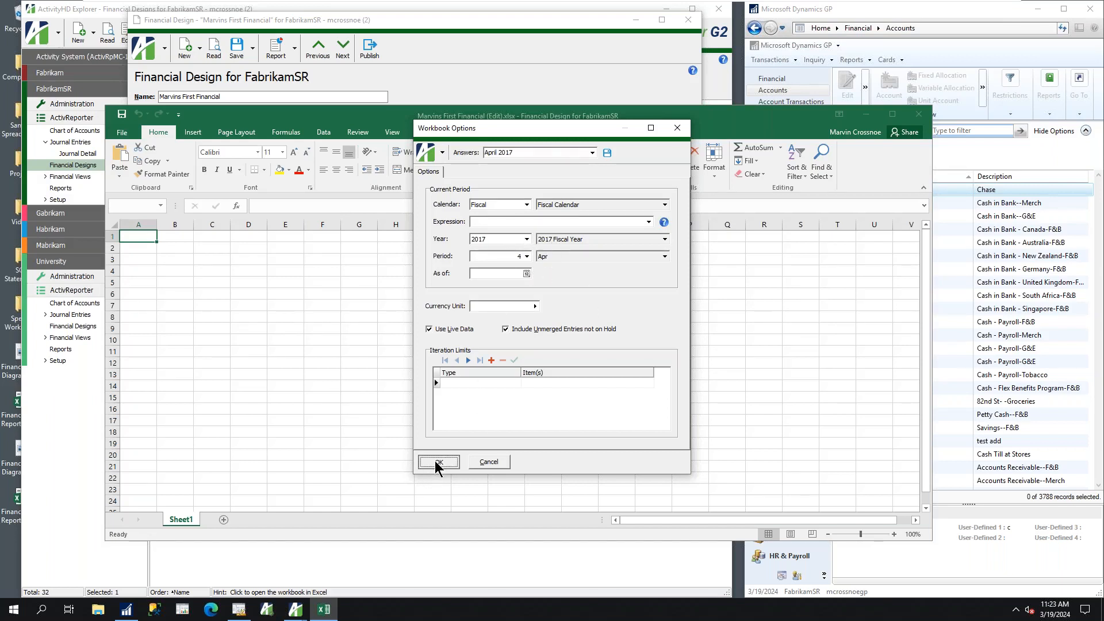
click(436, 461)
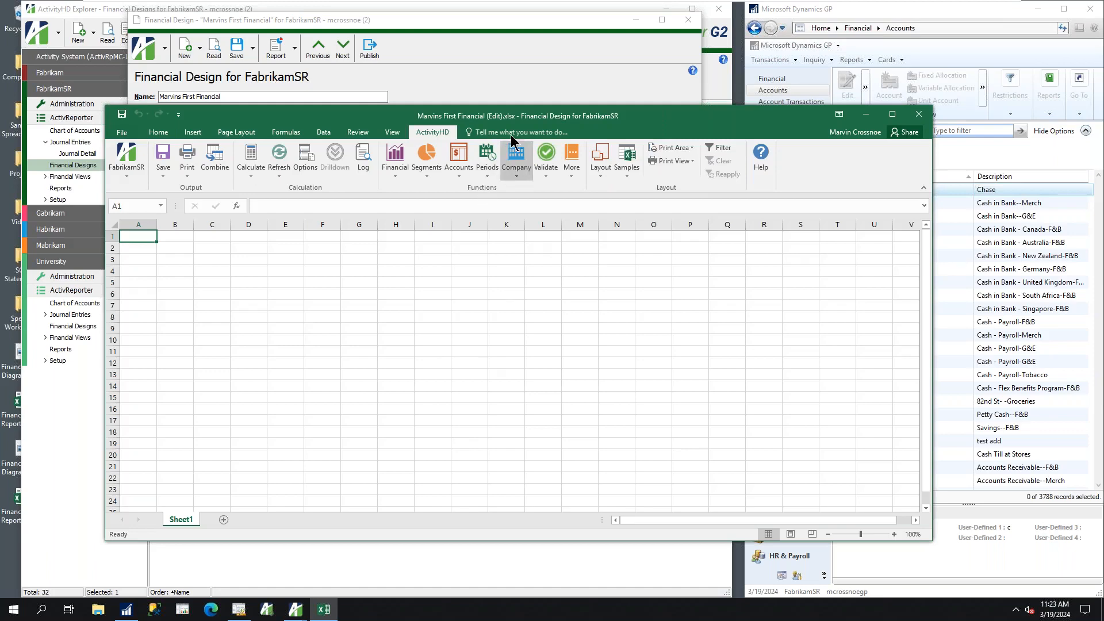
drag(270, 117, 269, 63)
click(155, 78)
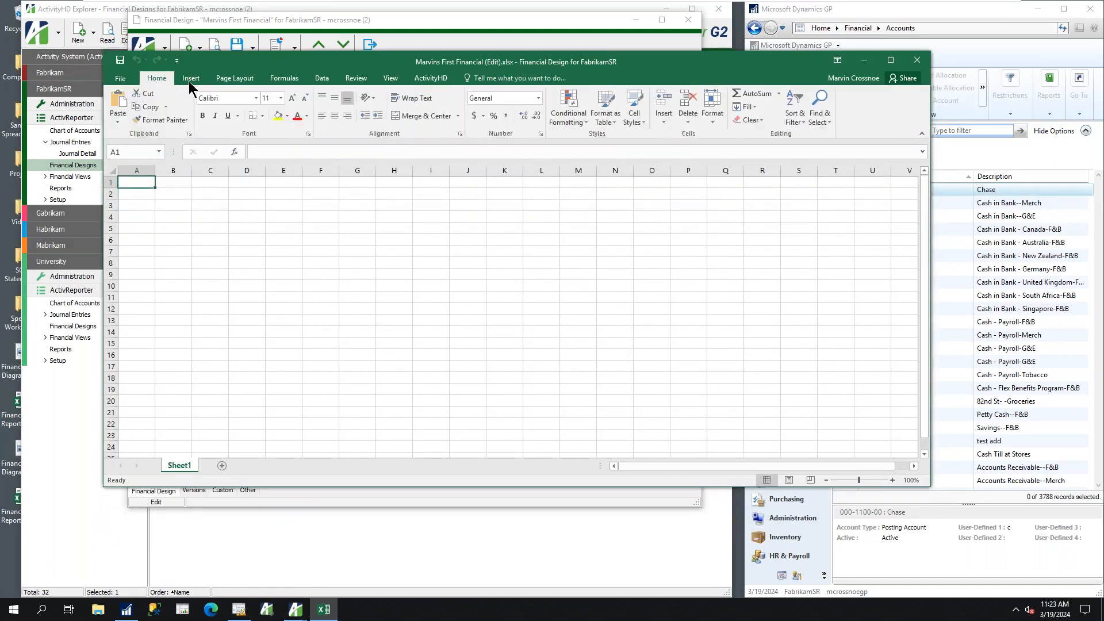
click(191, 79)
click(236, 80)
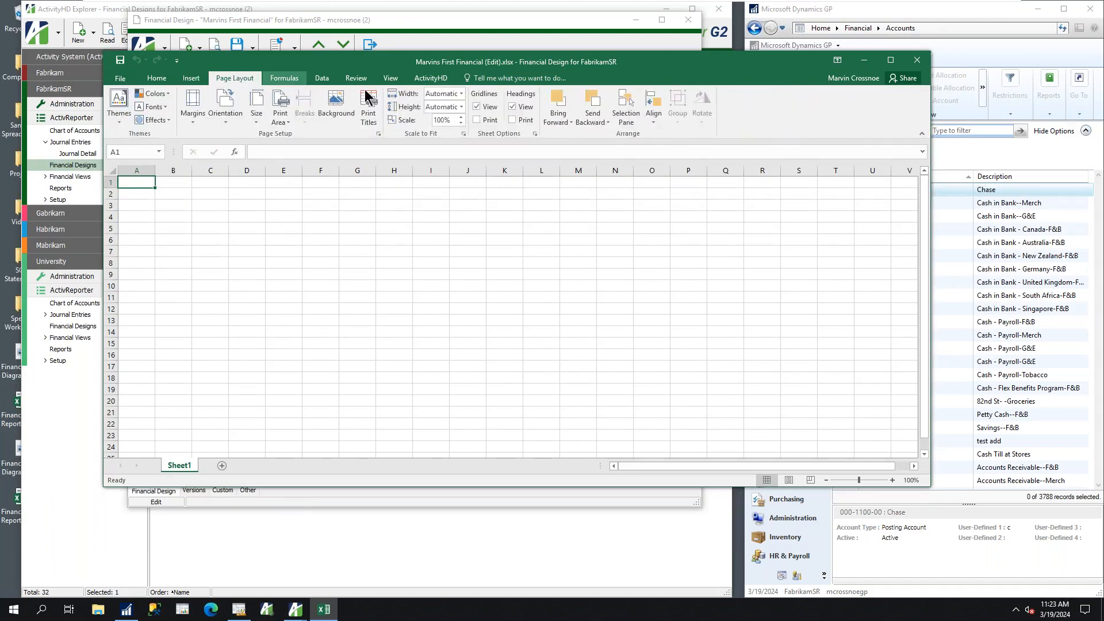
Insert the ActivityHD CompanyName function in cell E1, leaving the optional company argument blank
click(441, 80)
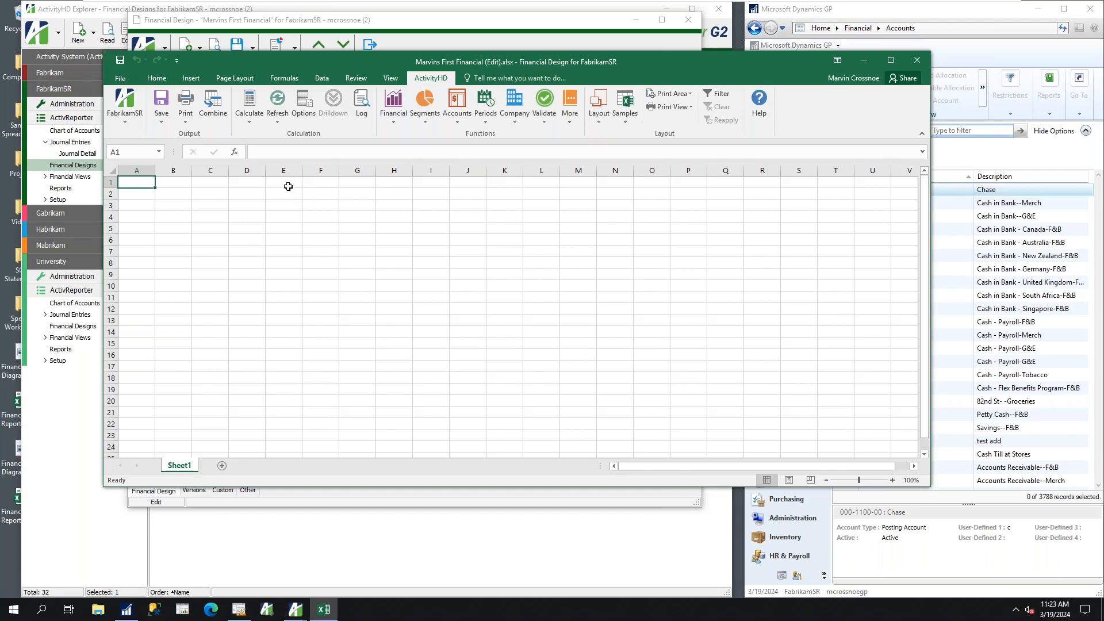
click(291, 182)
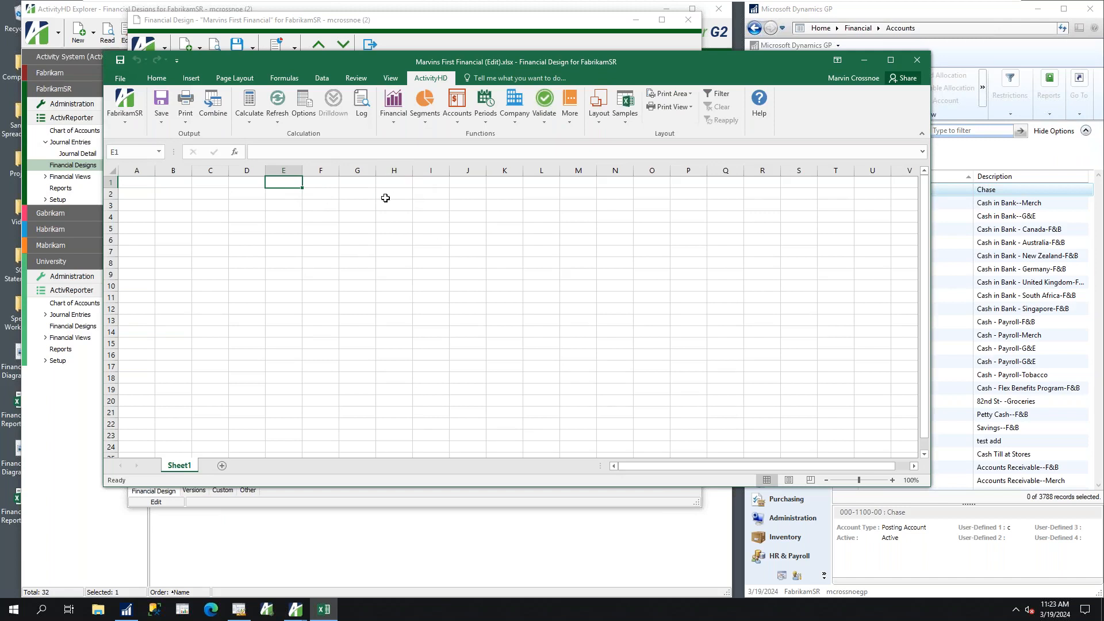
drag(364, 65, 404, 57)
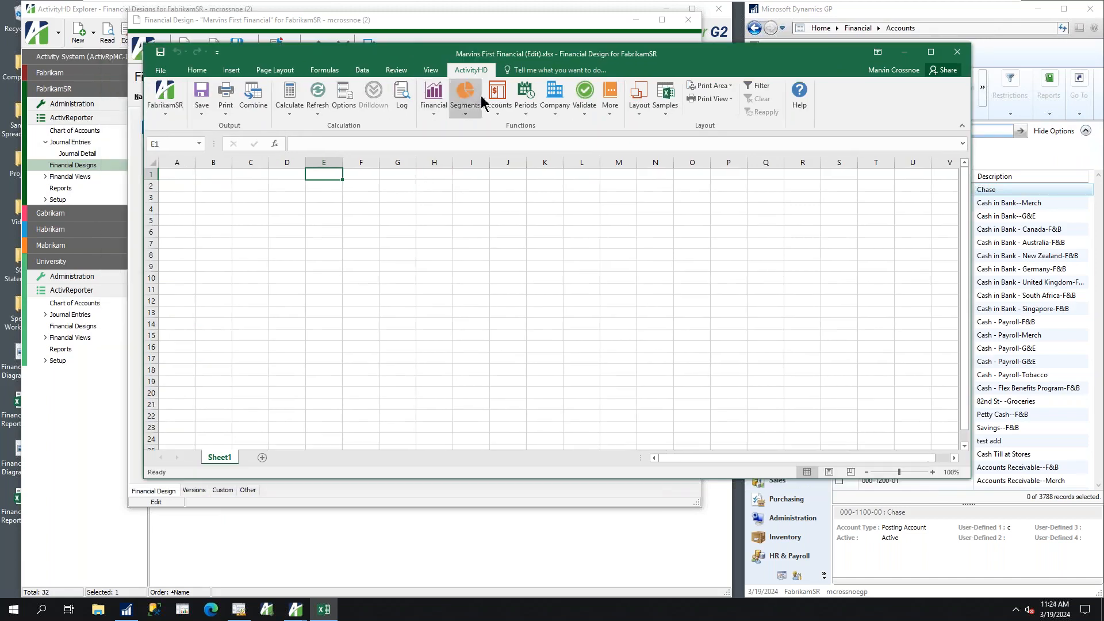
click(557, 110)
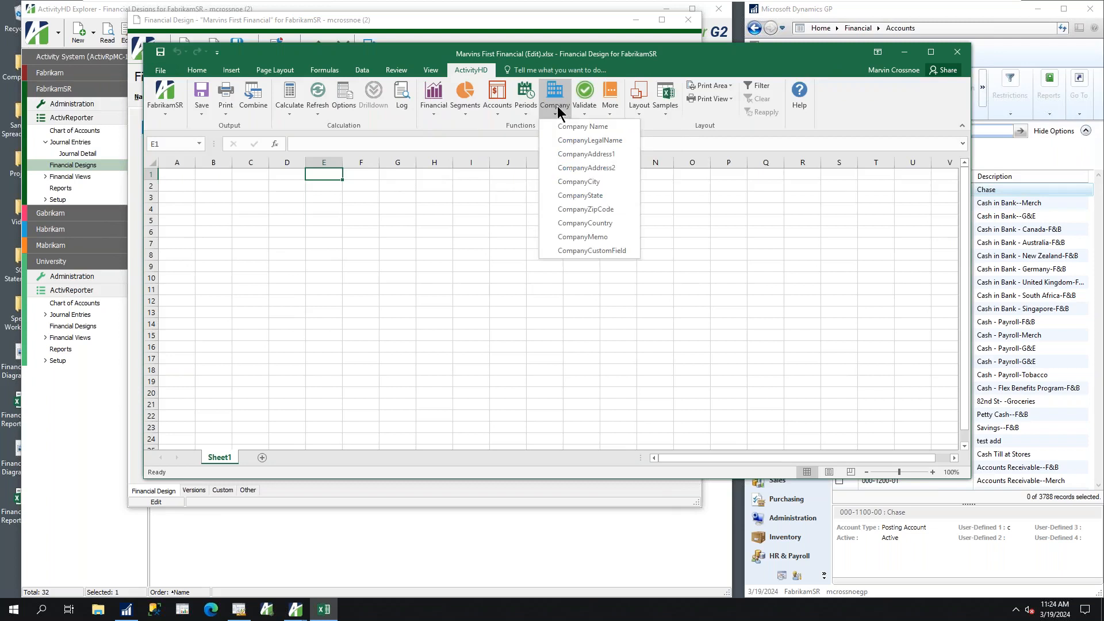
click(575, 130)
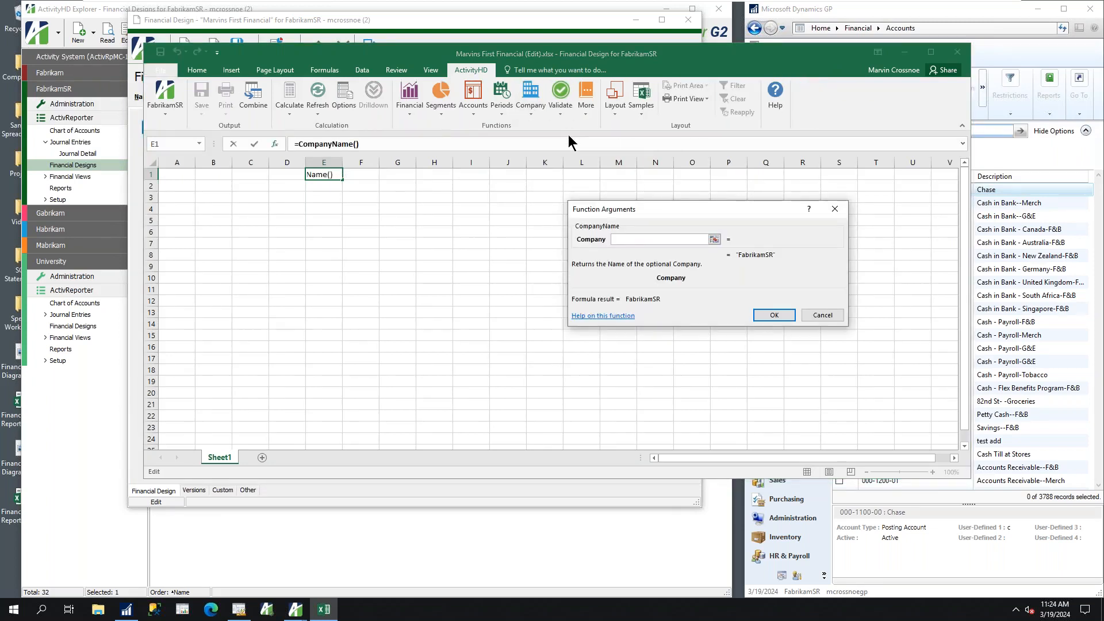
click(764, 314)
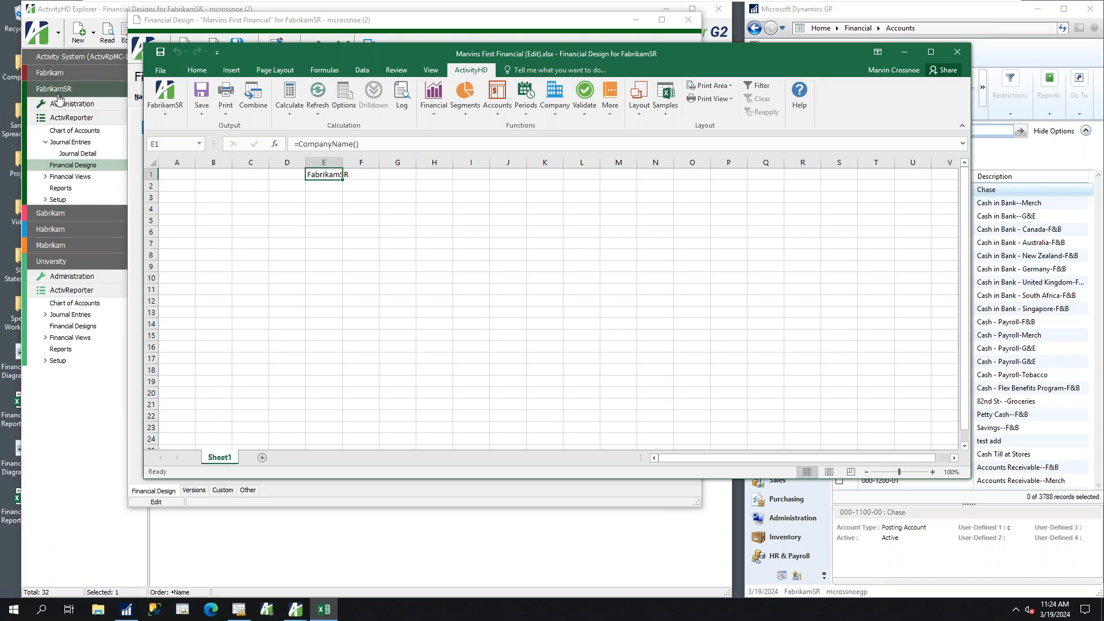
Widen column E and format the company name in E1 as bold, red, 24-point text
drag(345, 164, 378, 164)
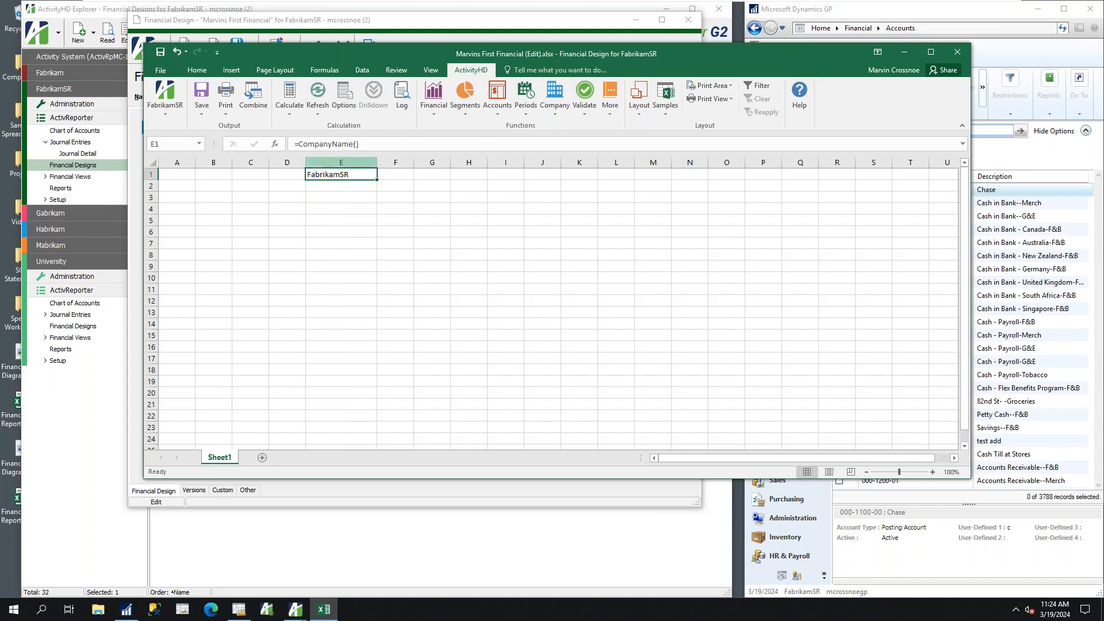
click(197, 71)
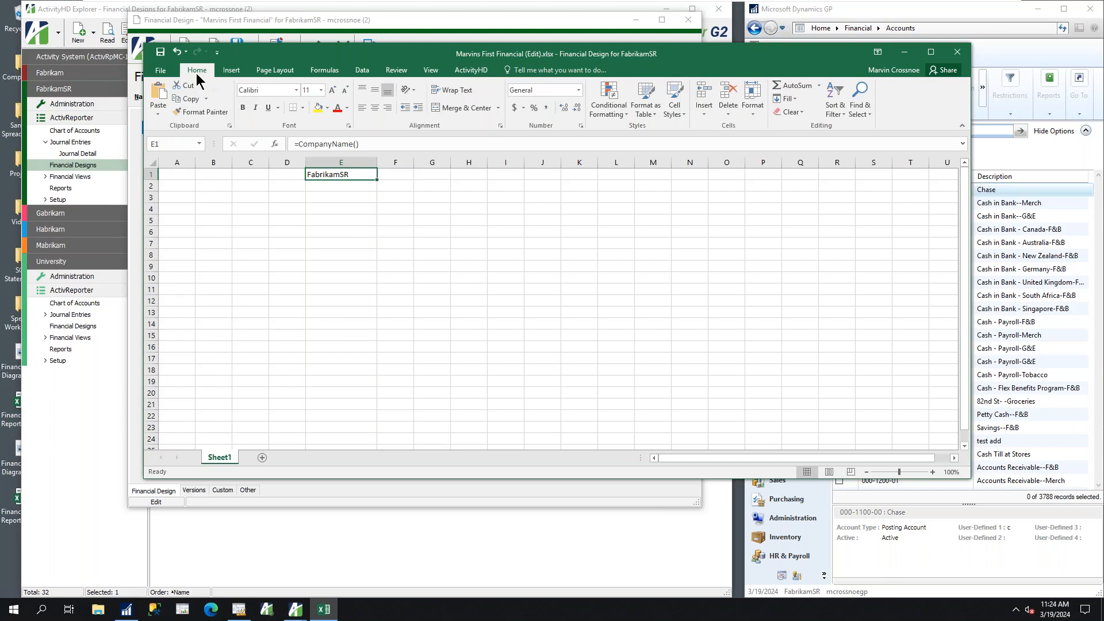
click(337, 109)
click(332, 91)
click(332, 91)
click(333, 91)
click(332, 90)
click(333, 90)
click(332, 90)
click(333, 90)
click(242, 112)
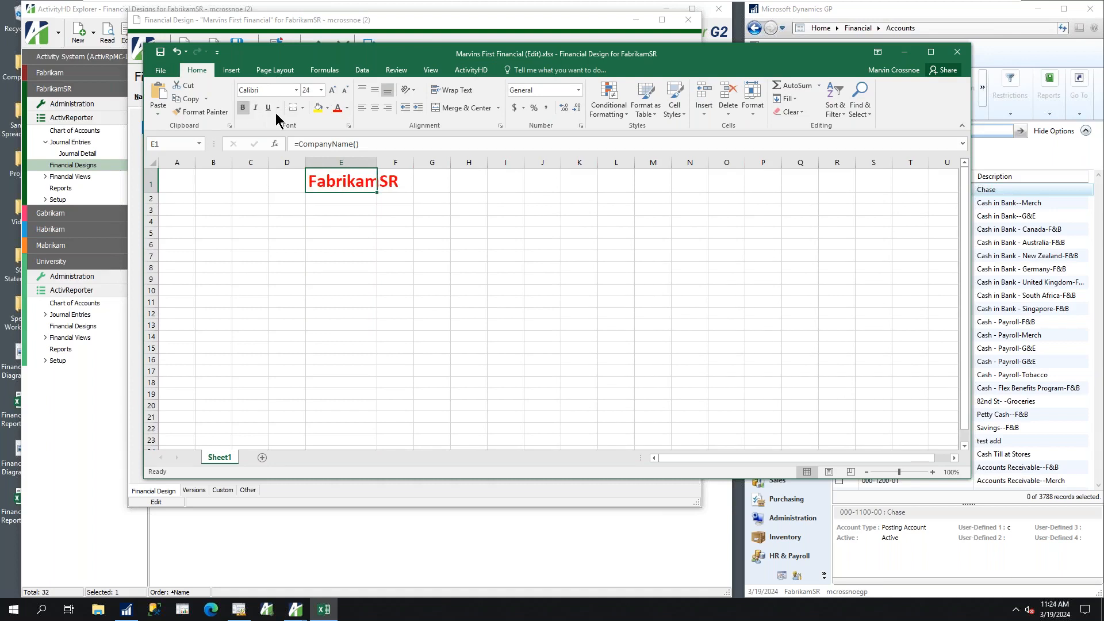
Insert the ActivityHD "As of Period End" date heading in cell E2, below the company name
click(329, 199)
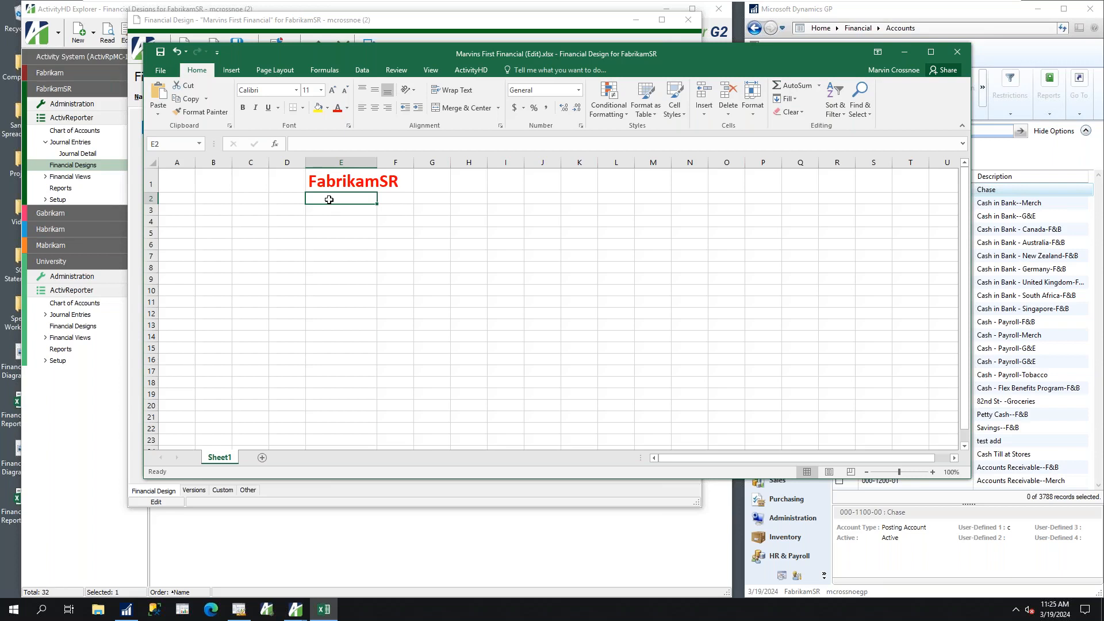
click(466, 74)
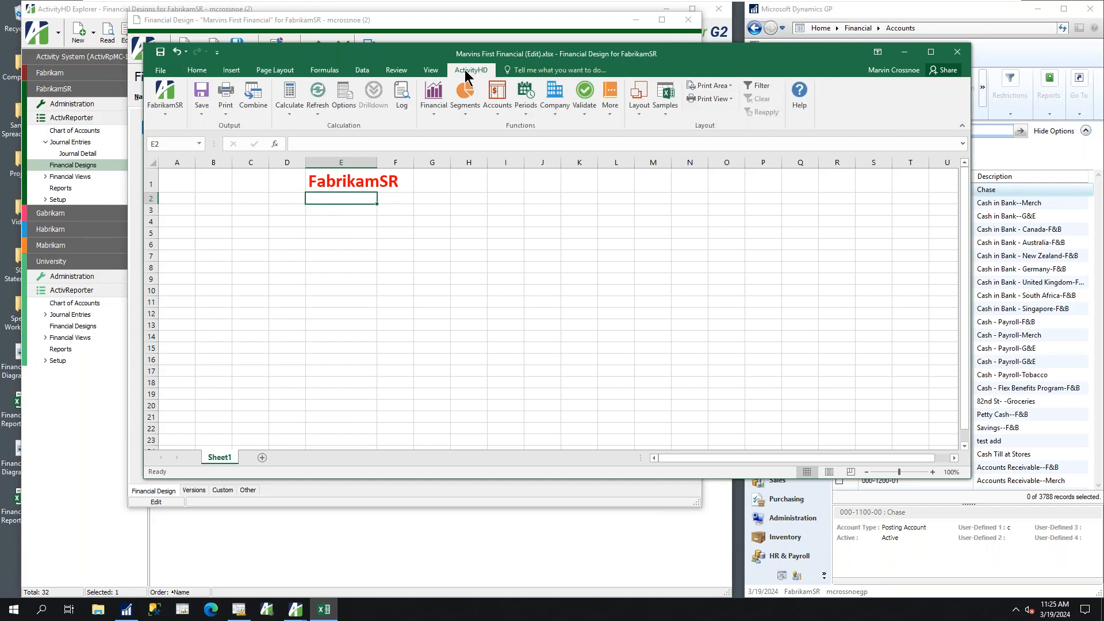
click(525, 98)
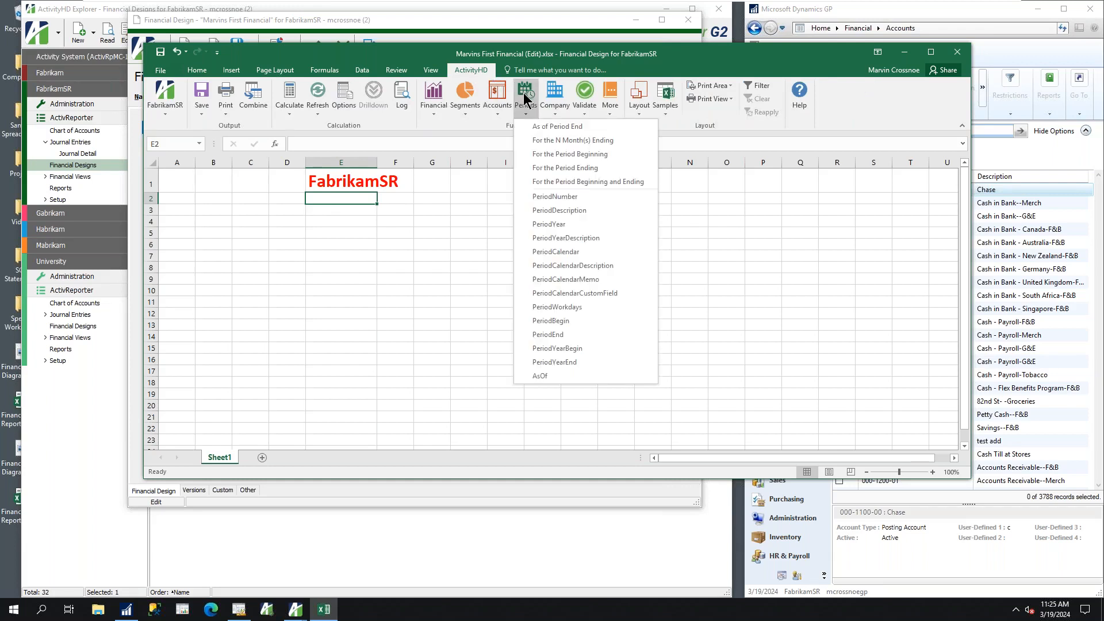
click(554, 127)
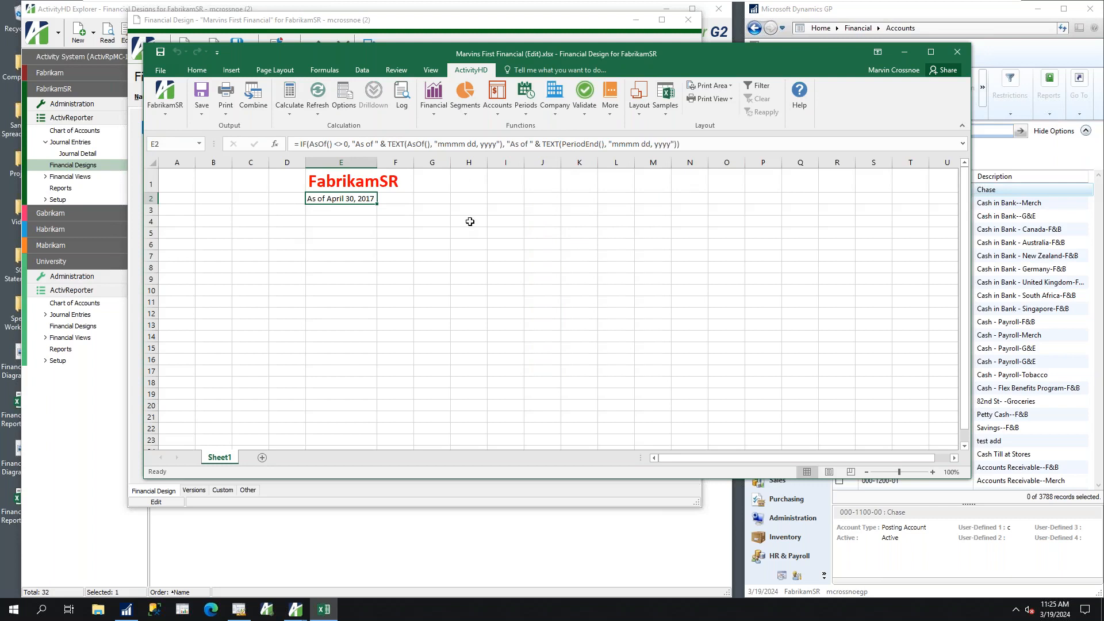
Set the workbook options' current period to 5 (May) of fiscal year 2017
click(352, 93)
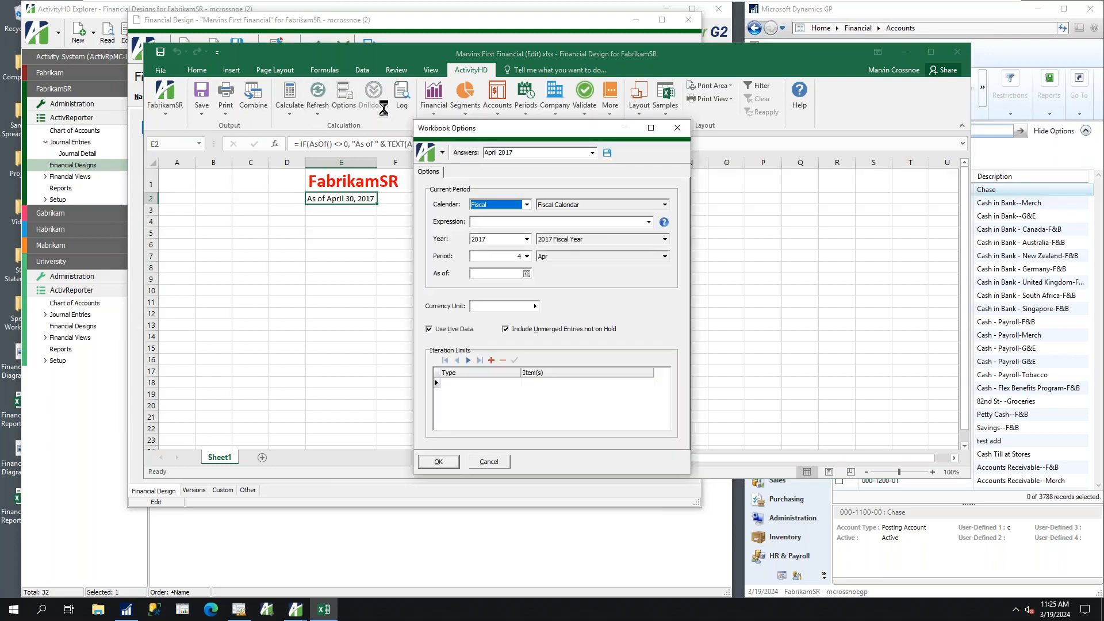
click(526, 256)
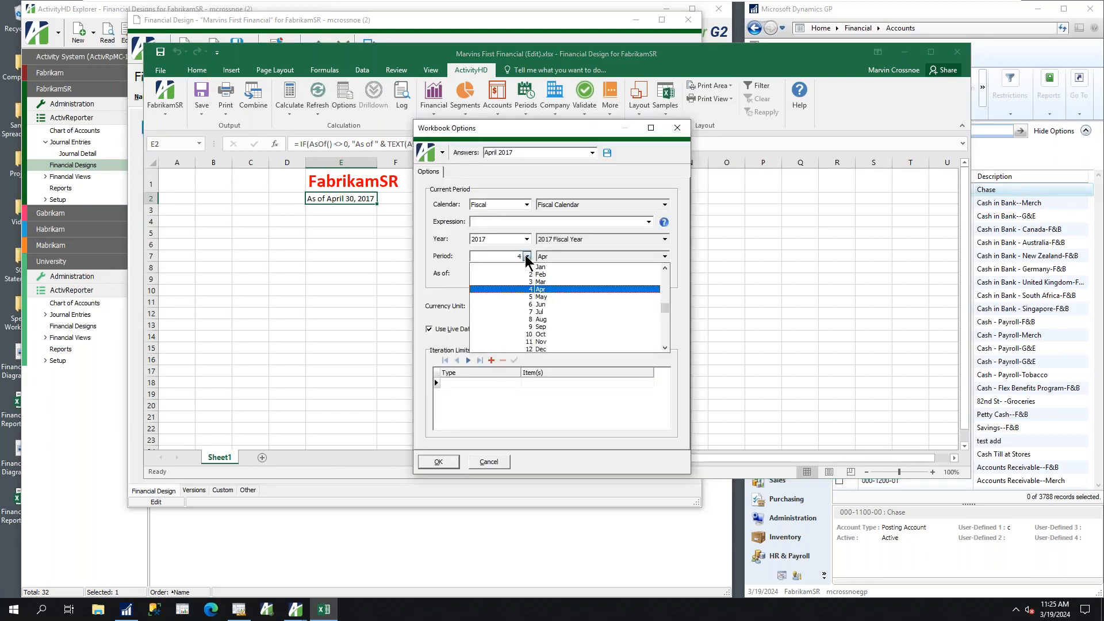
click(544, 295)
click(433, 464)
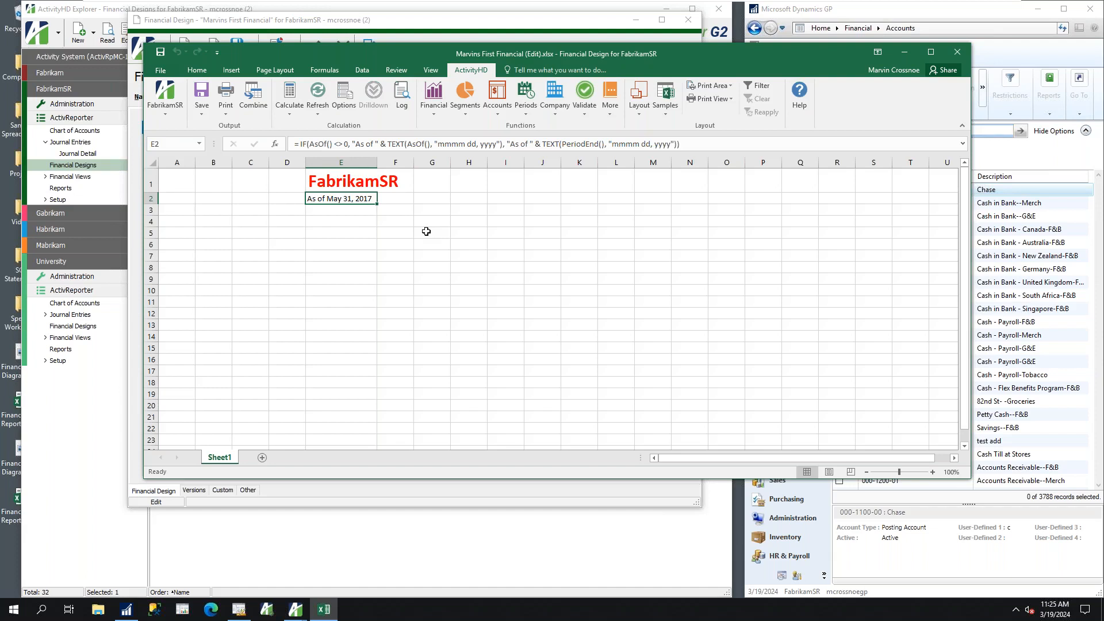
Insert the AccountDescription function in cell B4 with account code 000-1100-00-a, narrowing the workbook window to uncover the Dynamics GP account list
click(219, 224)
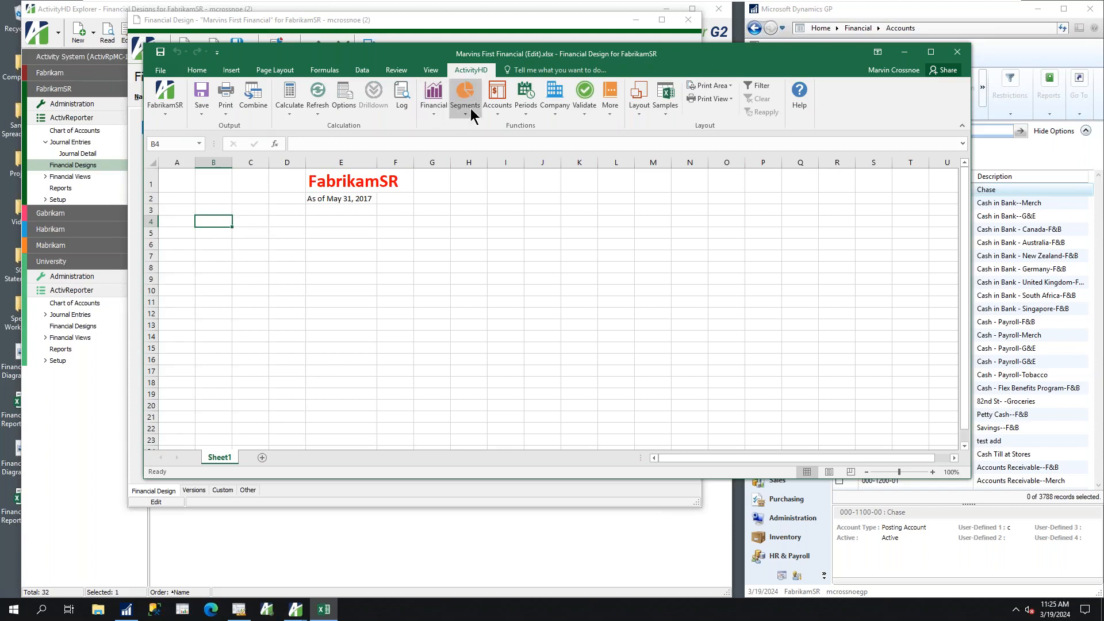
click(495, 106)
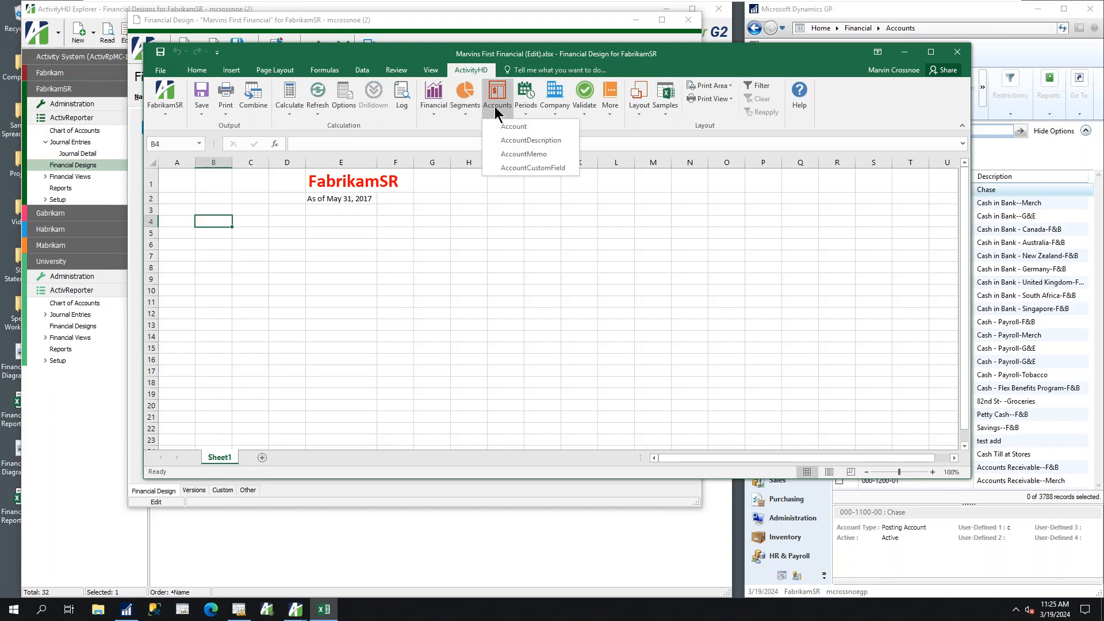
click(506, 141)
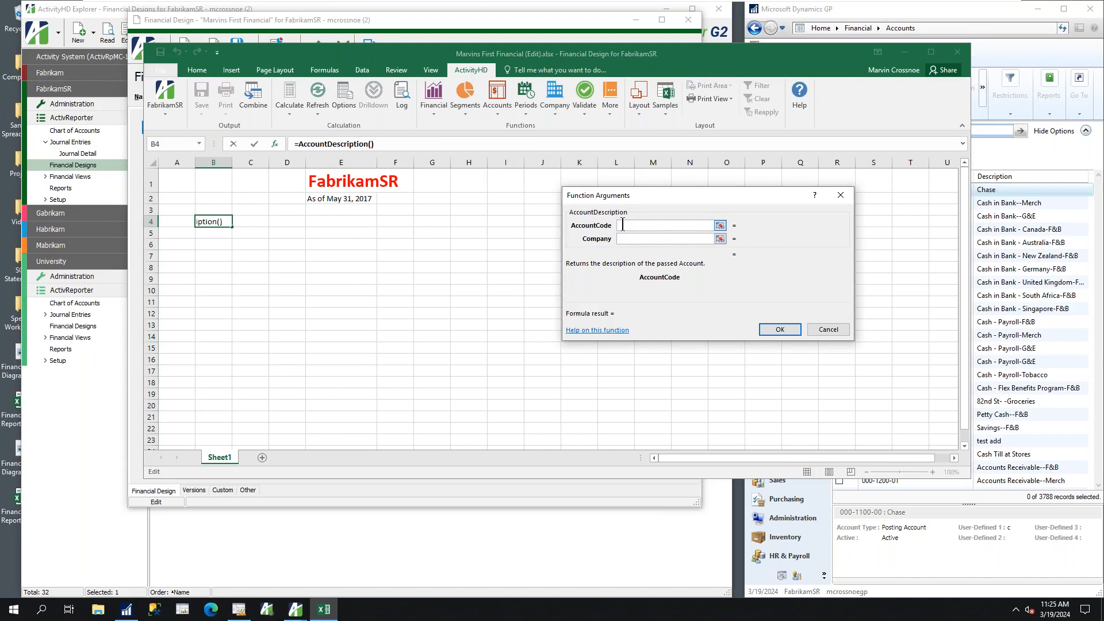
text(000)
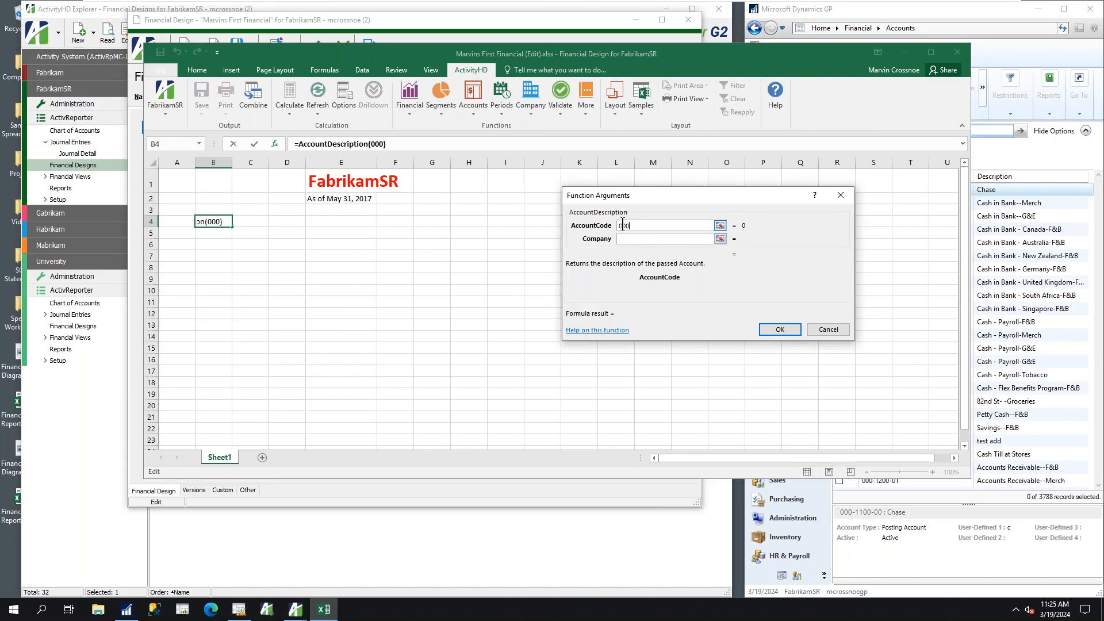
text(-1100-00-a)
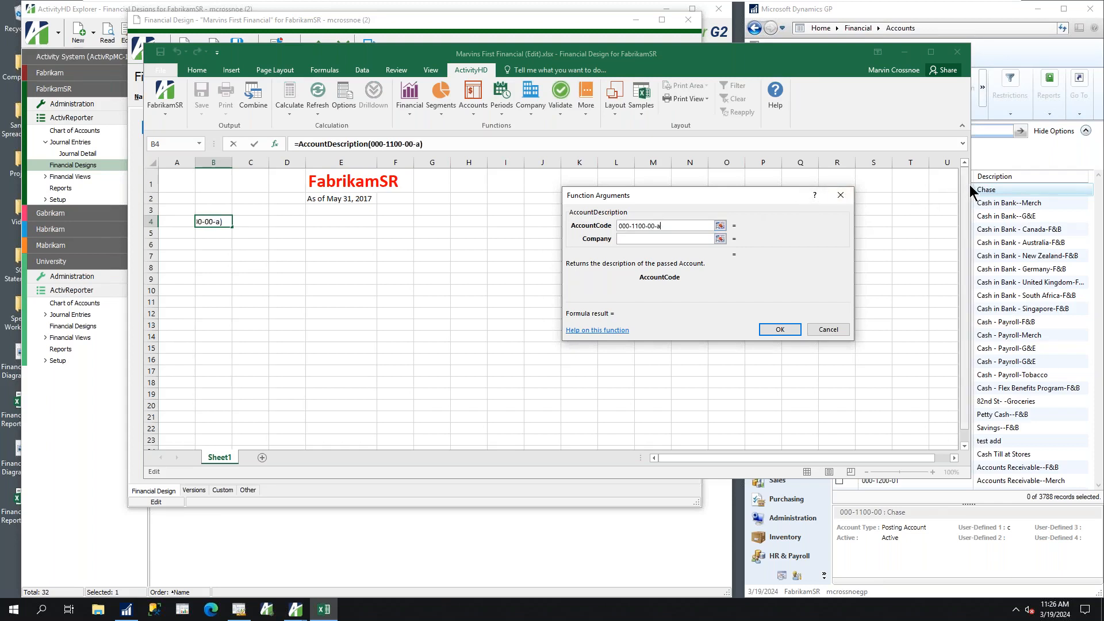
drag(971, 190, 423, 195)
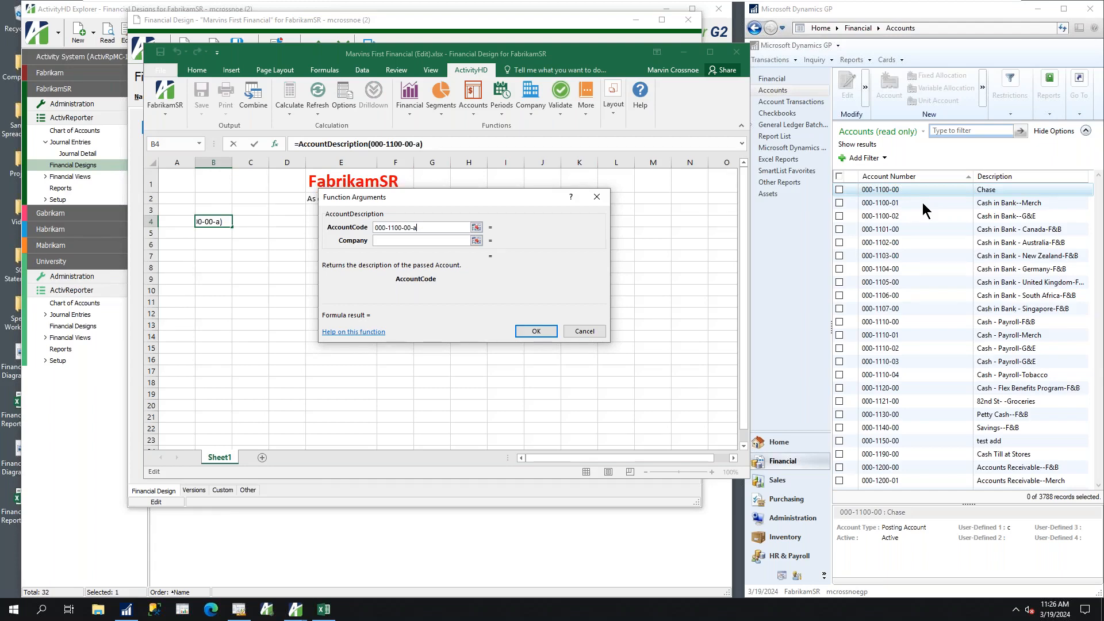
key(Return)
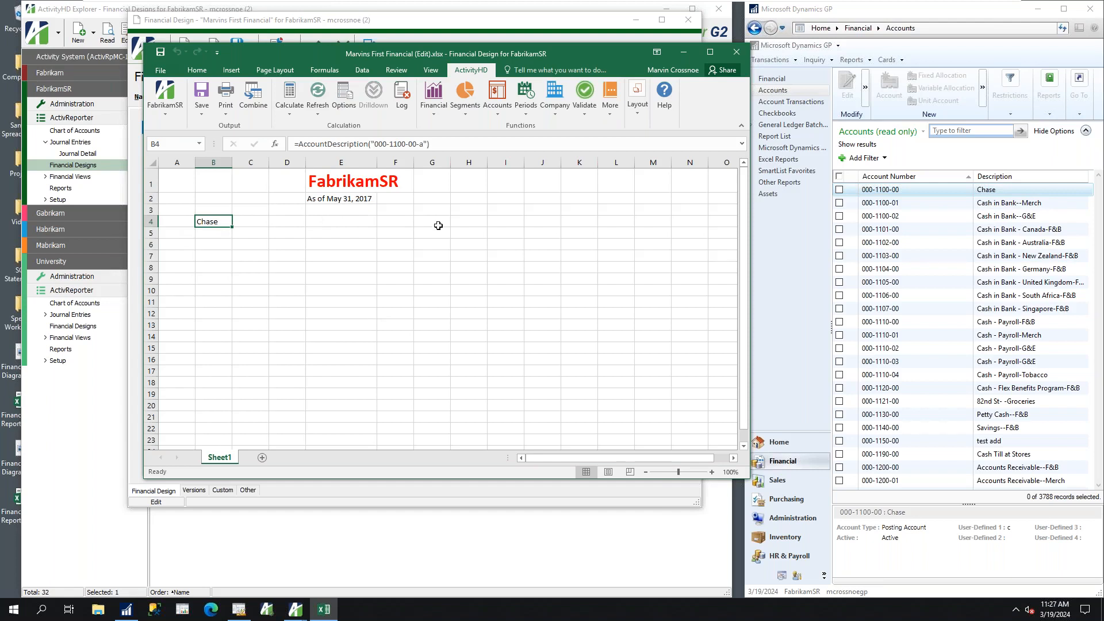
Start a Balance function in cell H4 from the Activity Financials function category
click(465, 222)
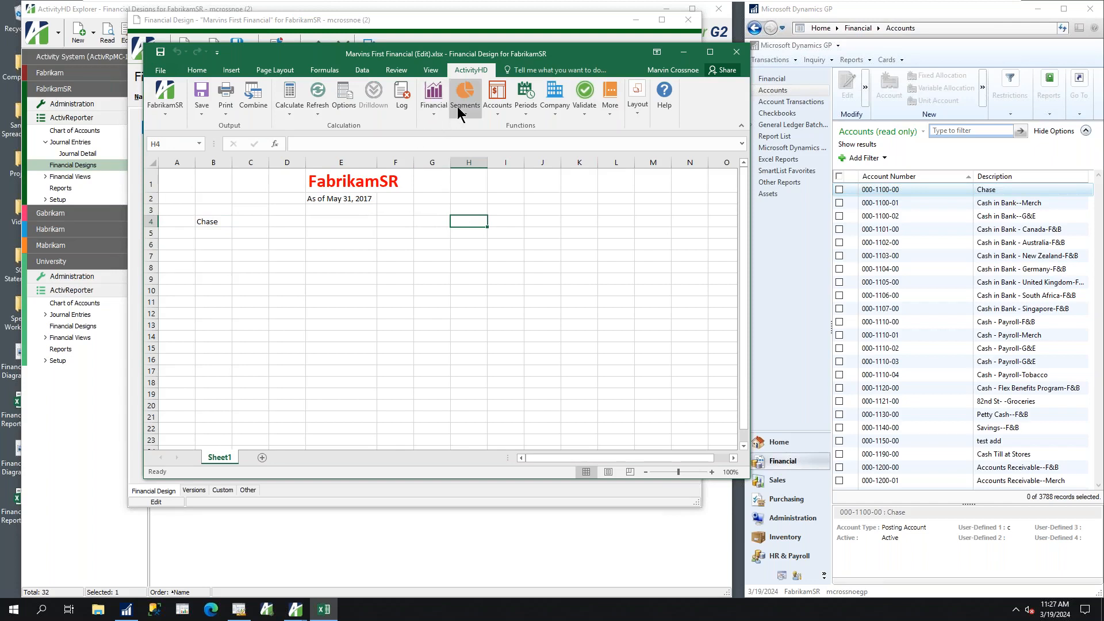
click(433, 105)
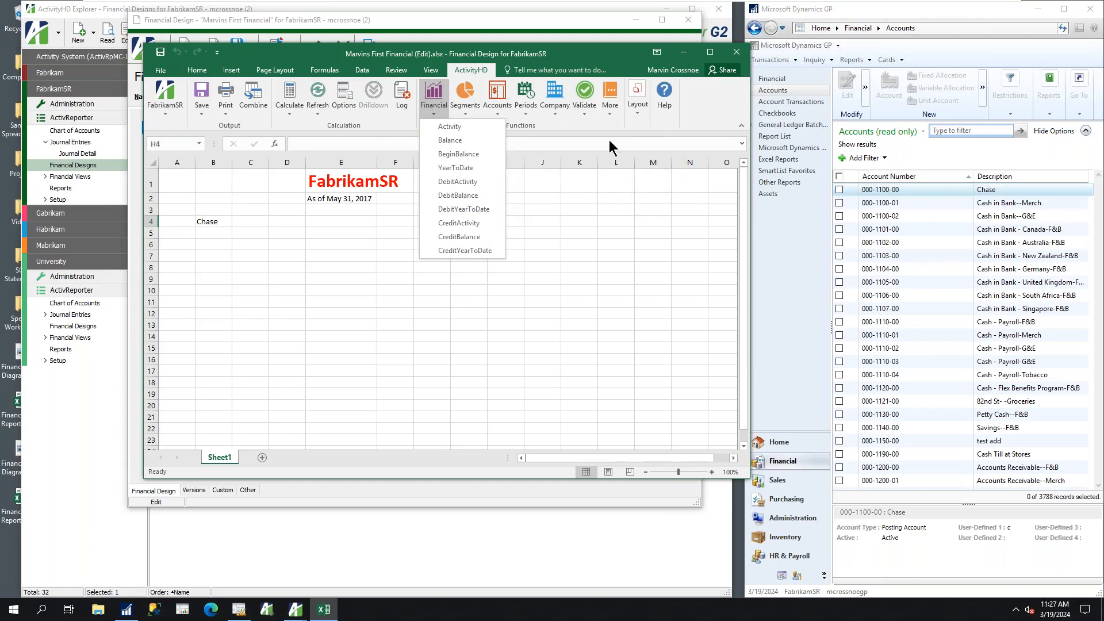
key(Escape)
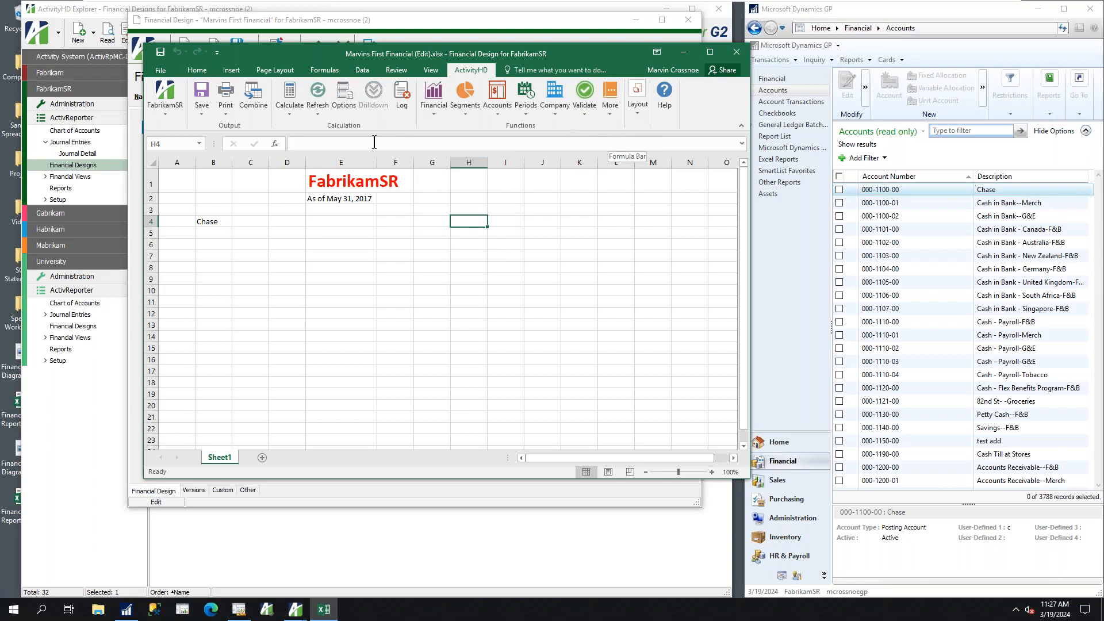
click(291, 145)
click(275, 144)
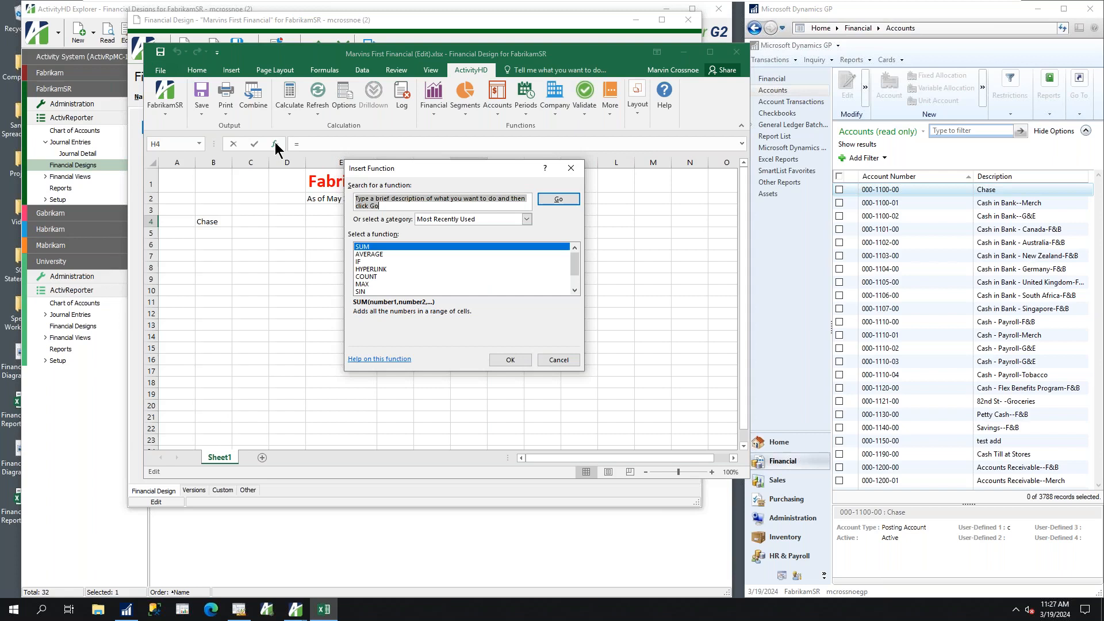
click(526, 221)
scroll(518, 264, down, 3)
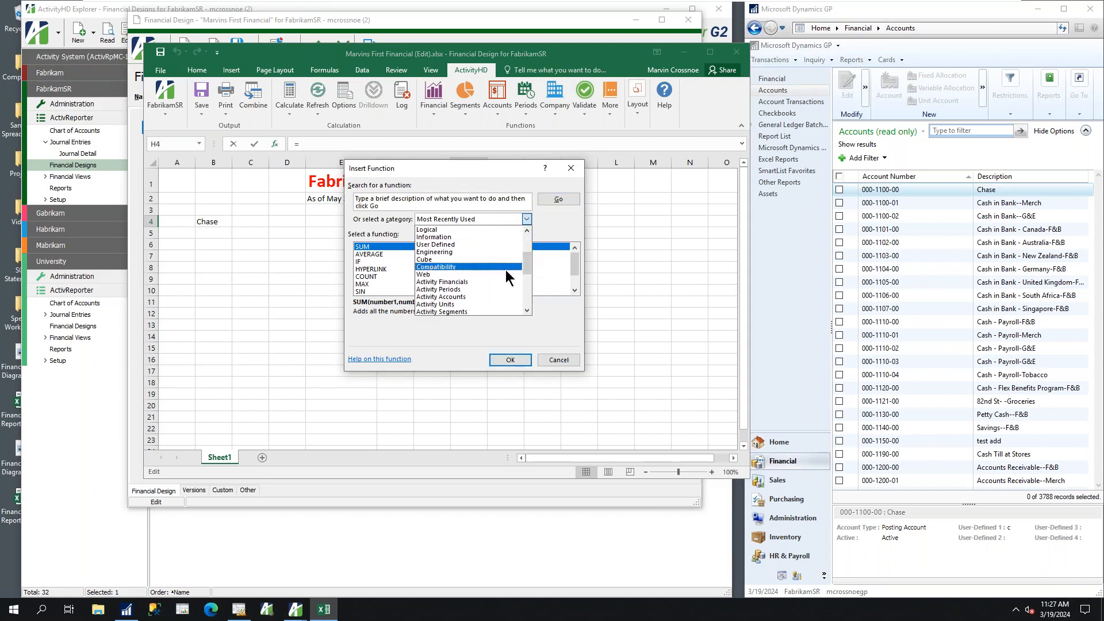
click(466, 282)
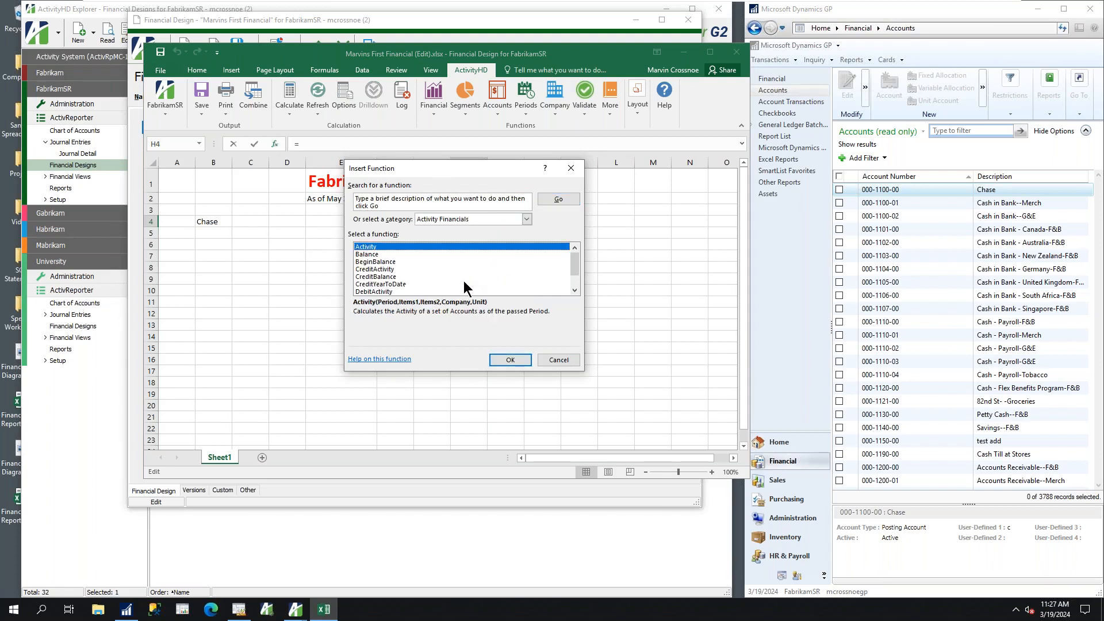
double_click(364, 254)
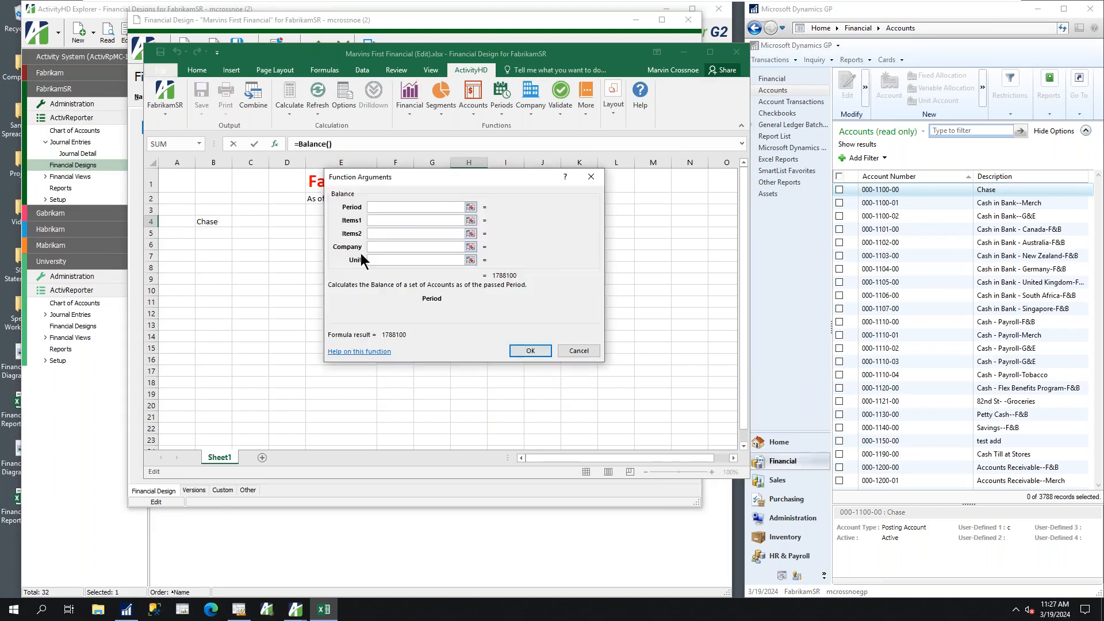
Complete the Balance function with Items1 set to gl.account=000-1100-00-a, and apply comma style to cell H4
drag(434, 177, 546, 228)
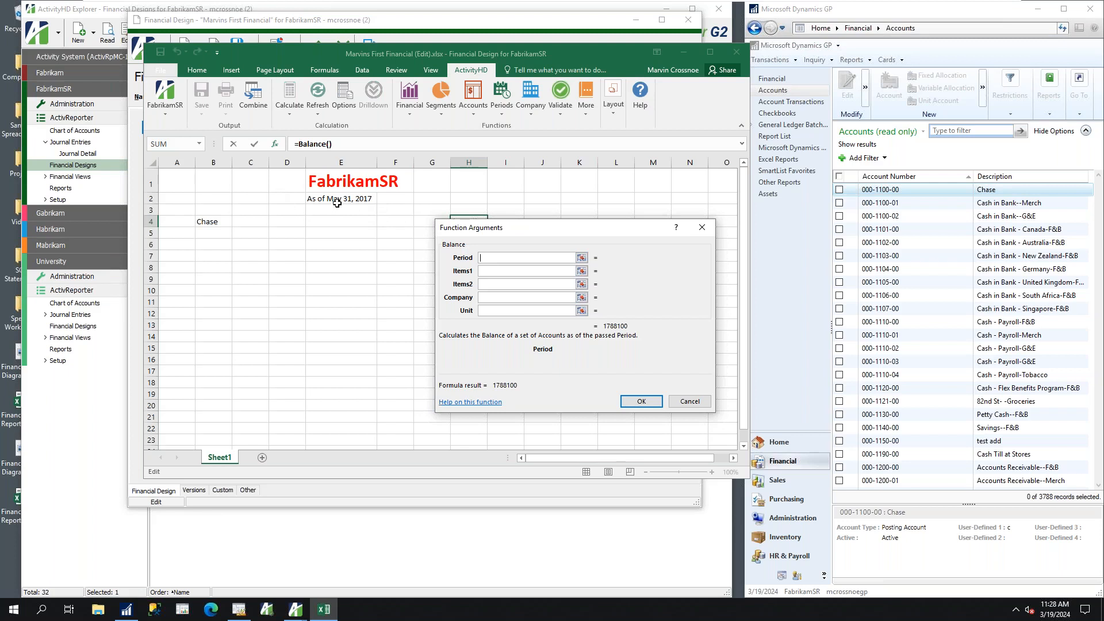
click(488, 270)
click(488, 284)
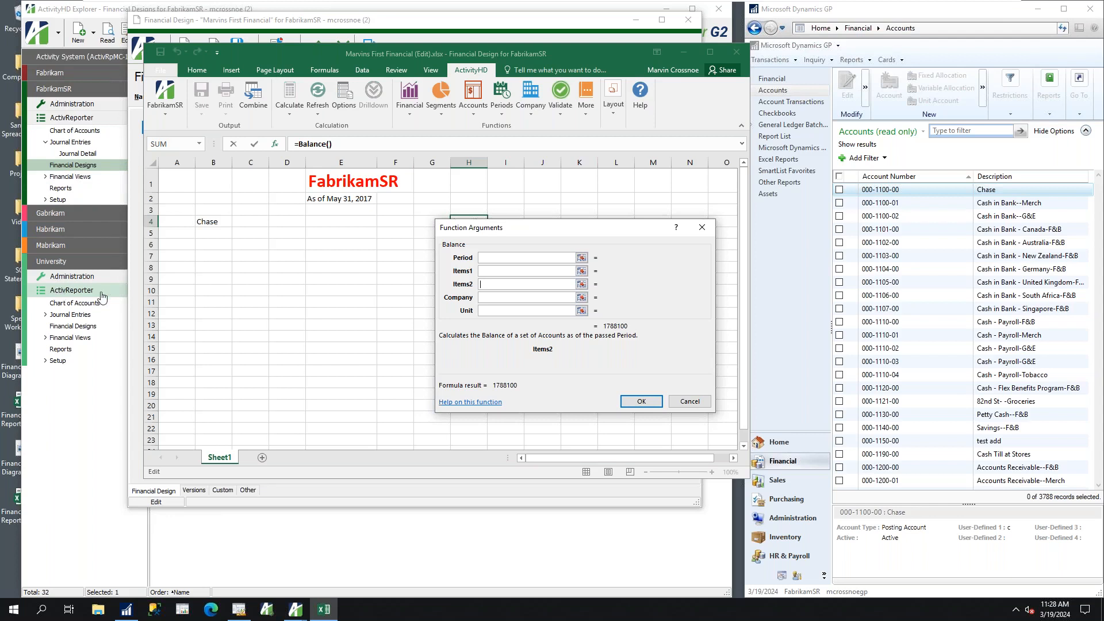
click(492, 312)
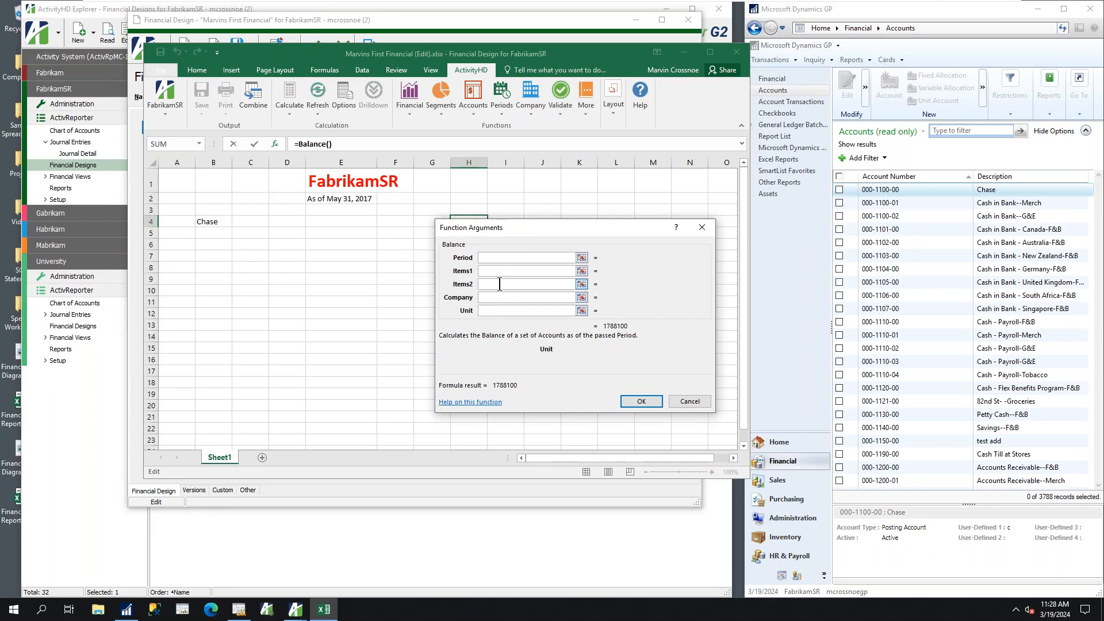
click(545, 273)
text(gl.account=)
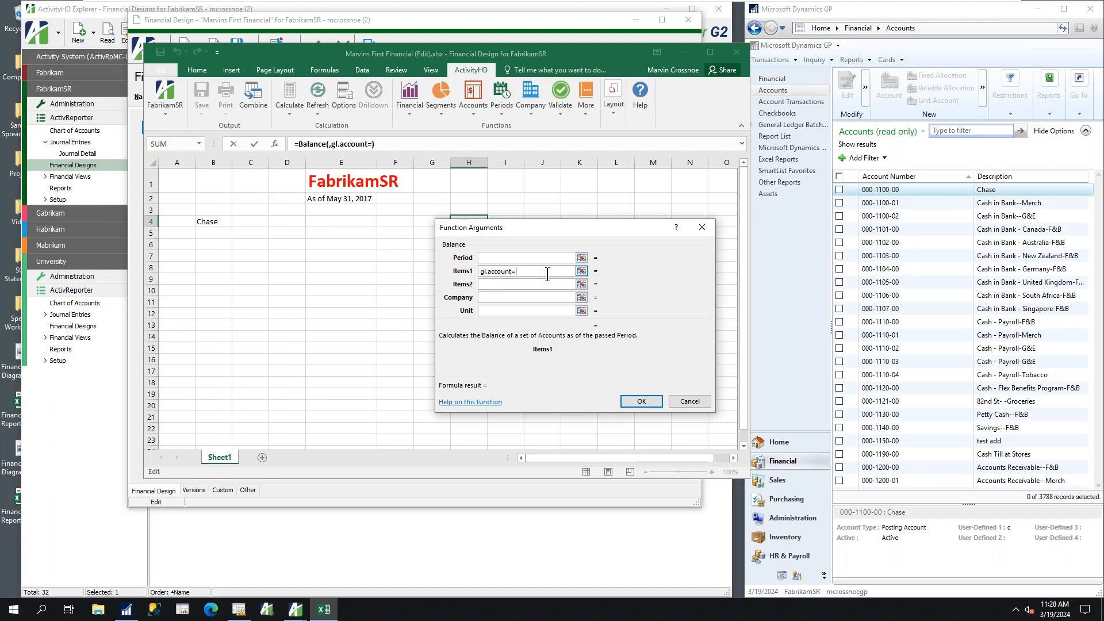
text(000-1100-00-a)
key(Return)
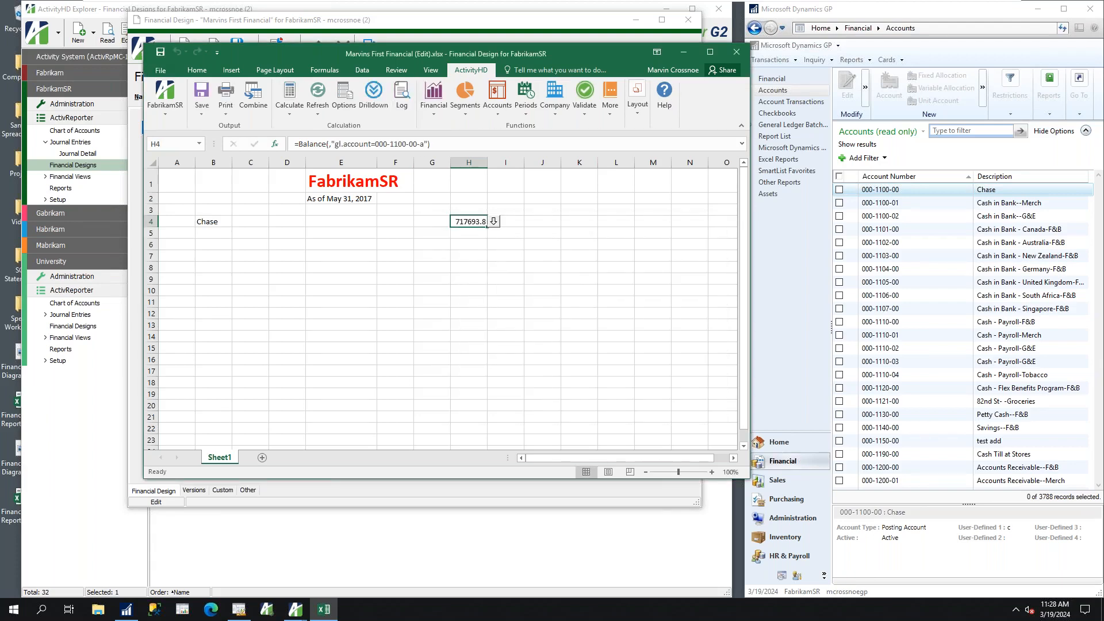
click(196, 70)
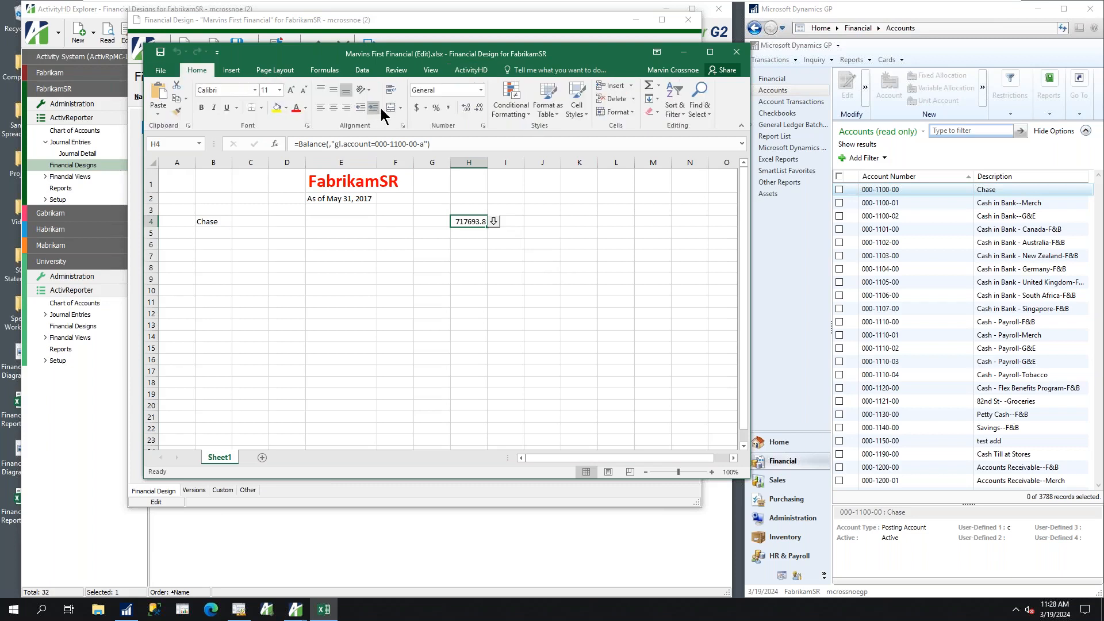
click(451, 110)
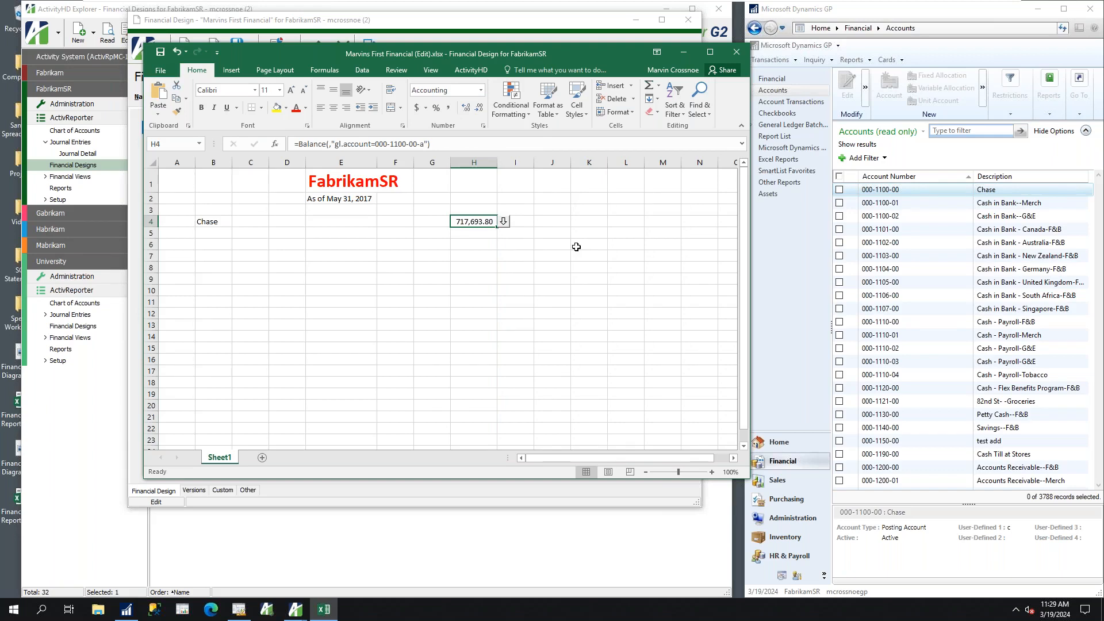
Drill down into the H4 balance, examine its journal detail sorted by account, and close the Drilldown Explorer
click(504, 225)
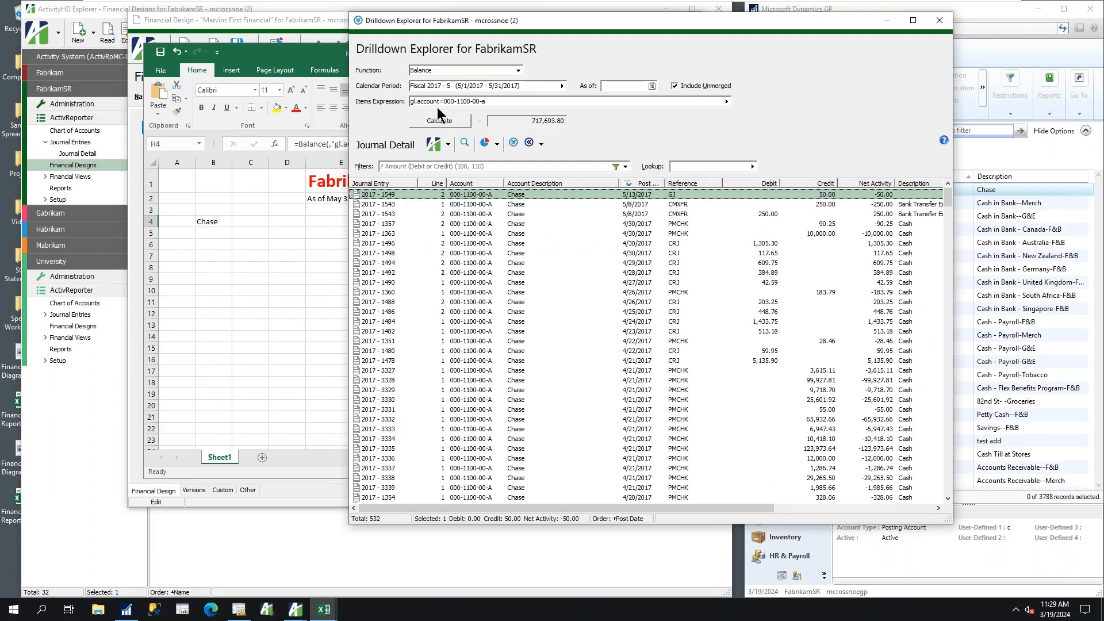
drag(523, 26, 609, 25)
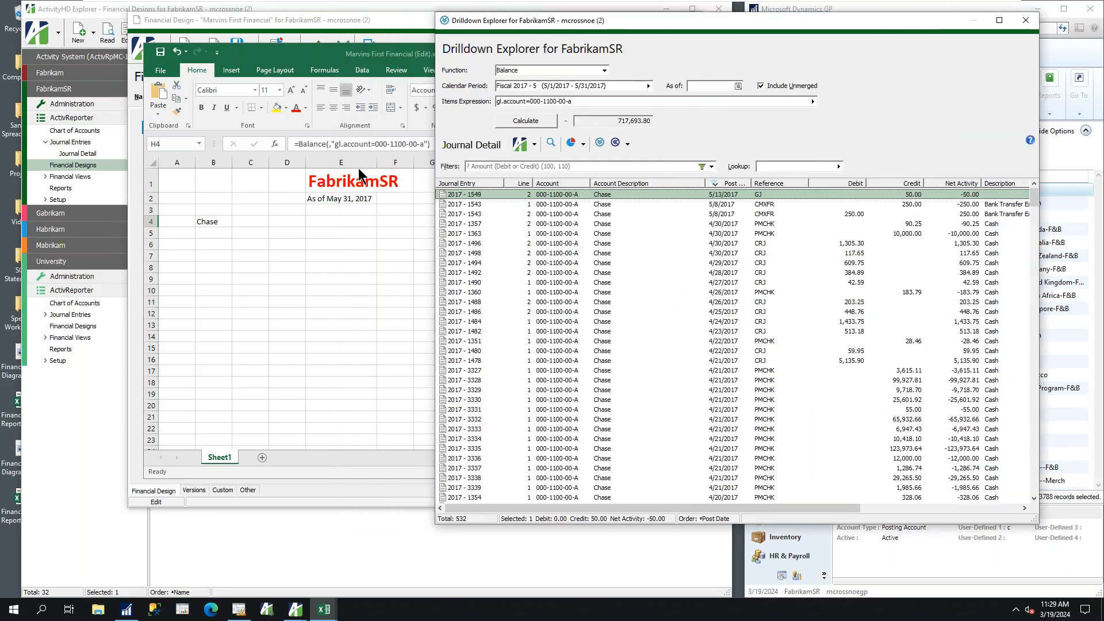
click(567, 184)
click(567, 184)
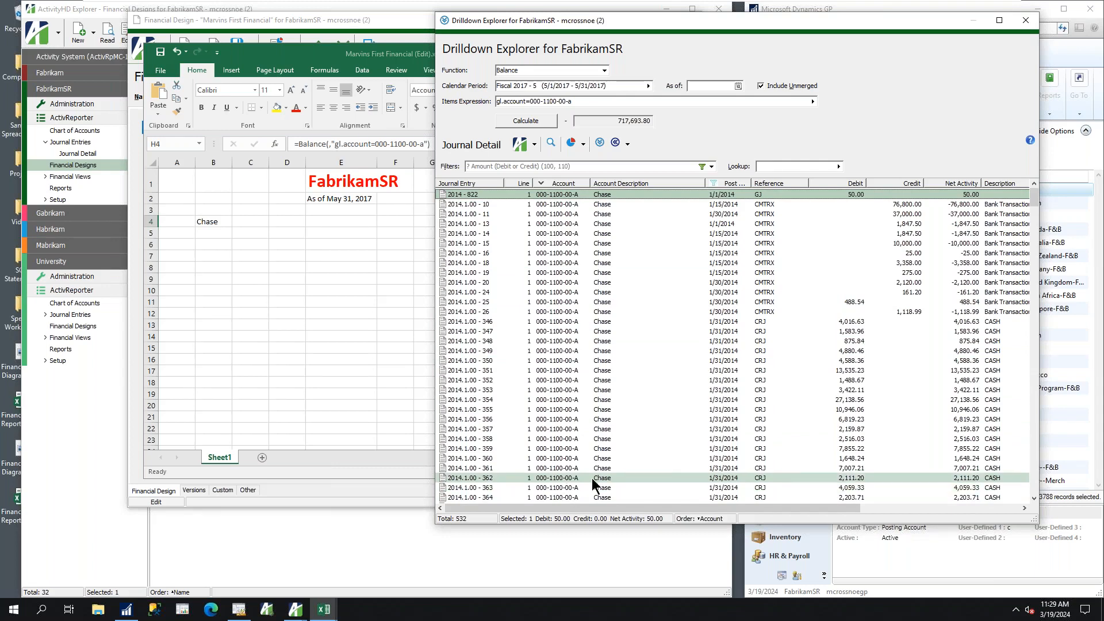
click(1024, 22)
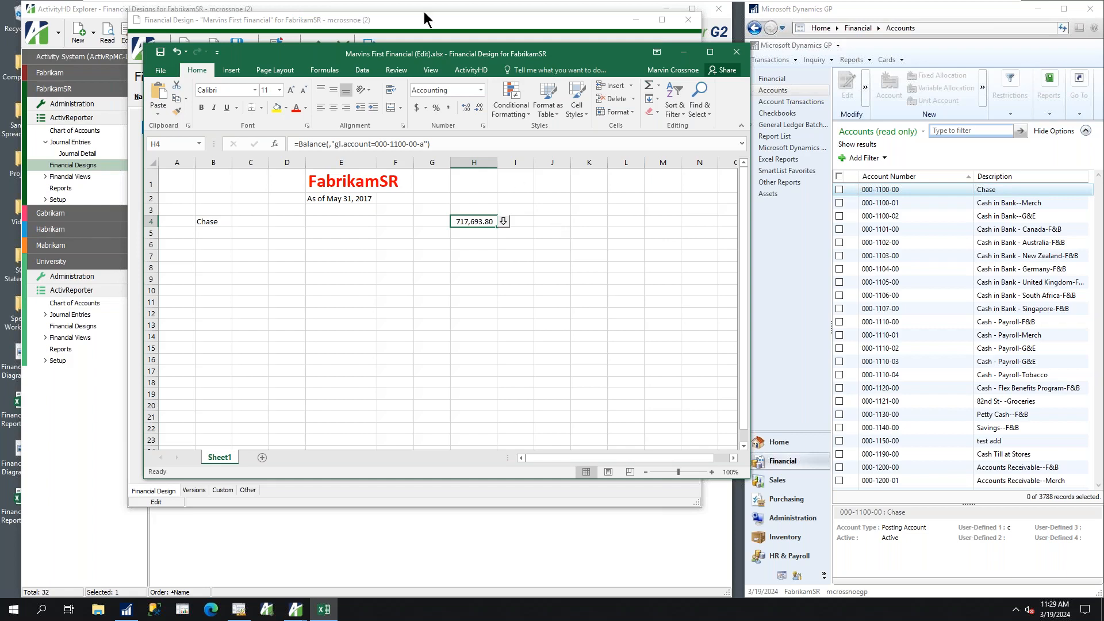
Move the workbook window clear of Dynamics GP and open a new general financial Transaction Entry in Dynamics GP
drag(410, 56, 355, 57)
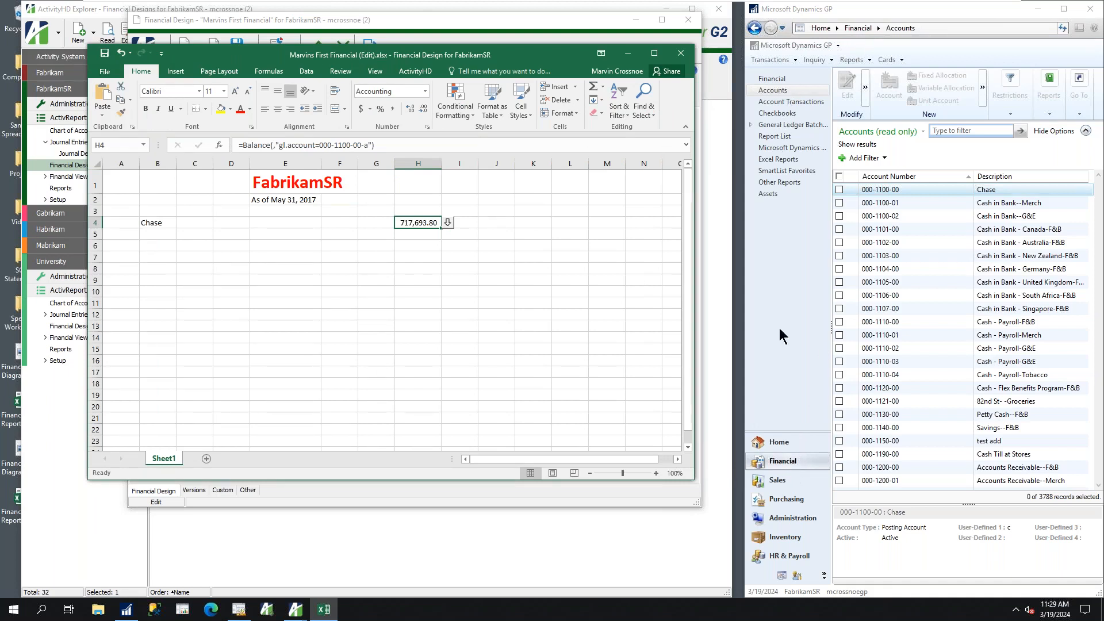
click(768, 89)
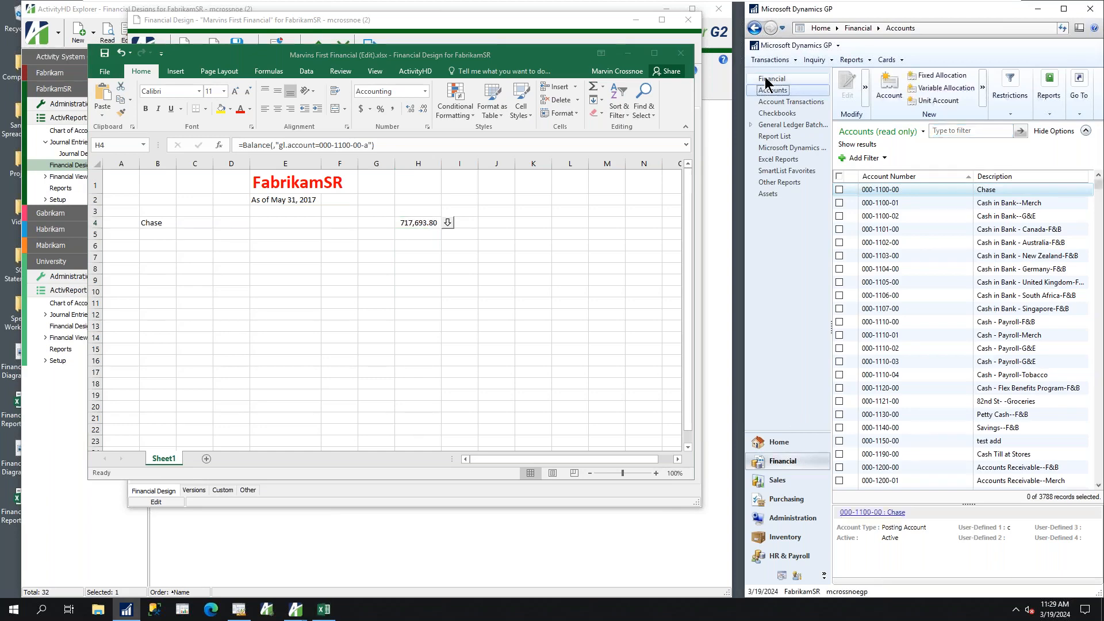
click(768, 79)
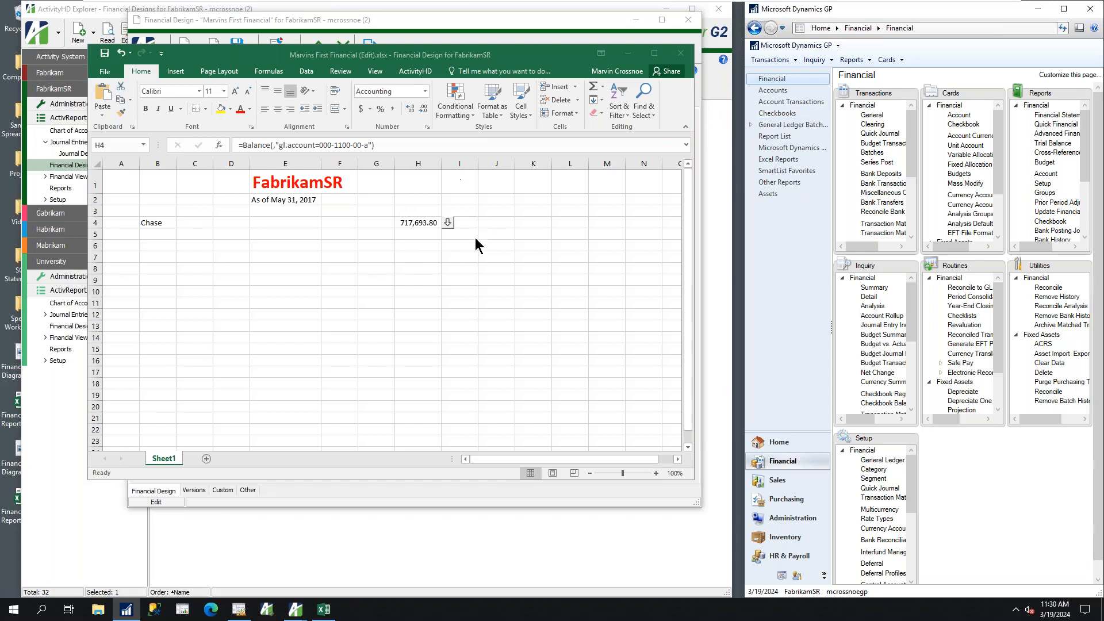
click(877, 118)
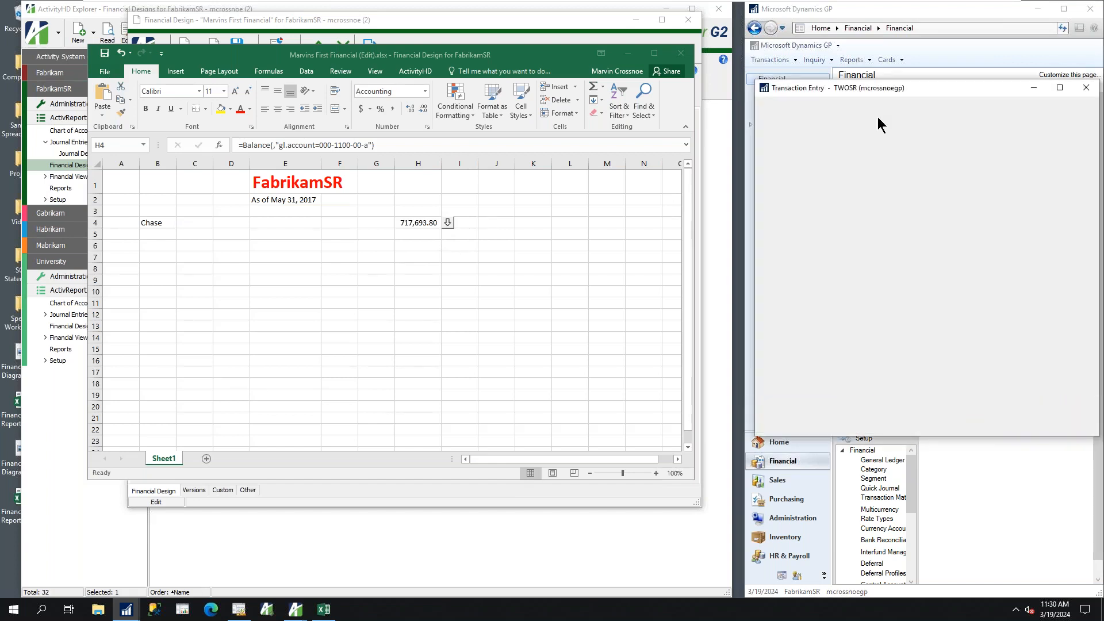
drag(922, 94, 877, 89)
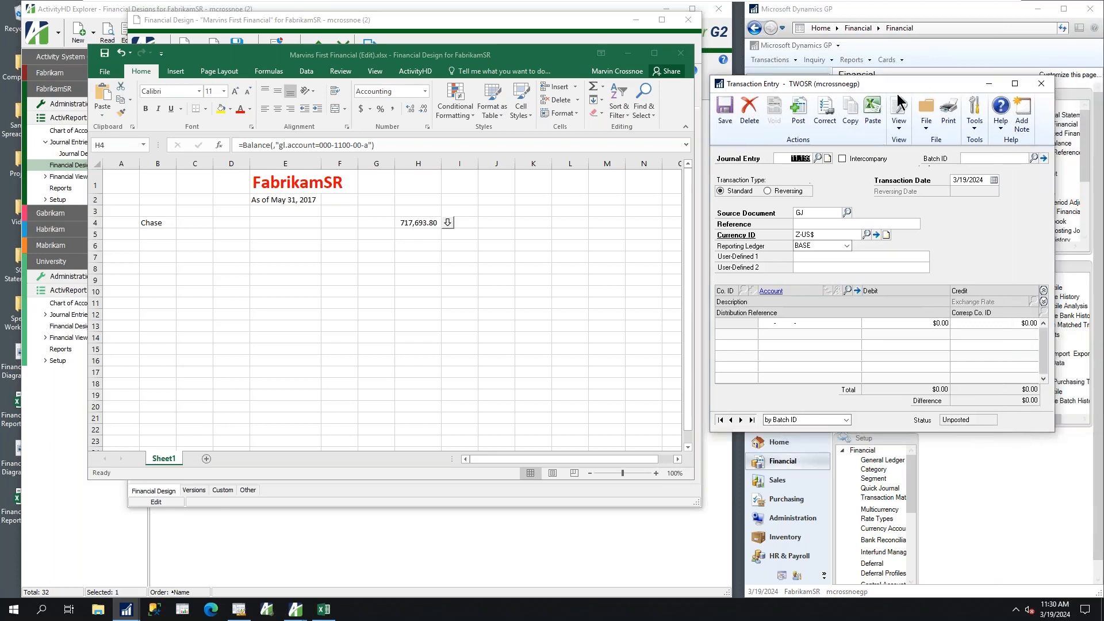
Assign the journal entry to a new single-use batch with Batch ID M and save the batch
click(985, 159)
text(M)
key(Tab)
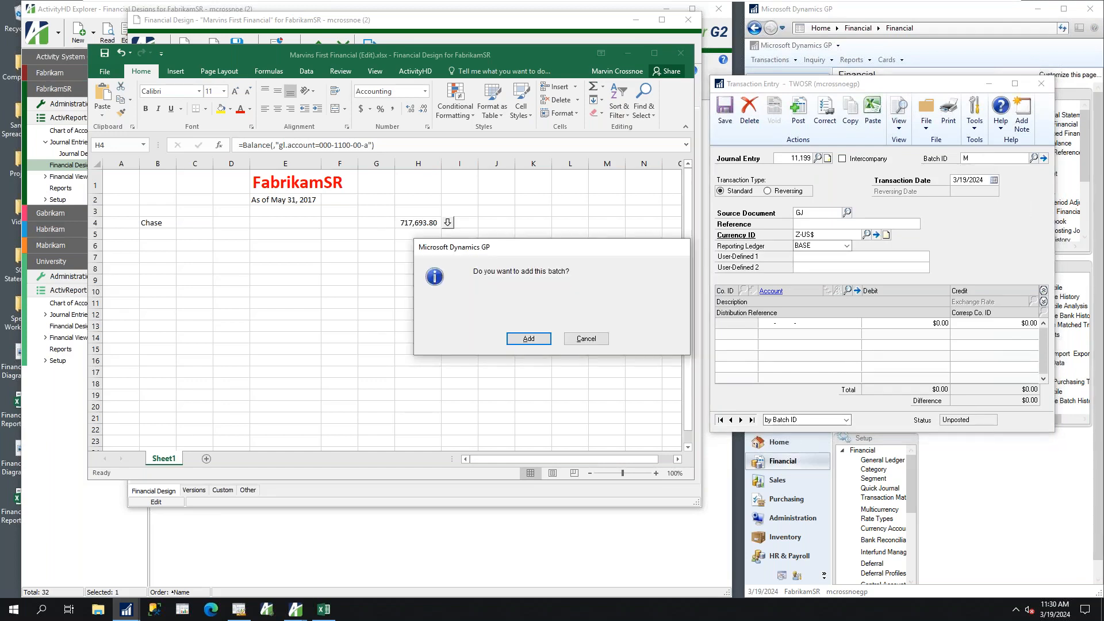
key(Return)
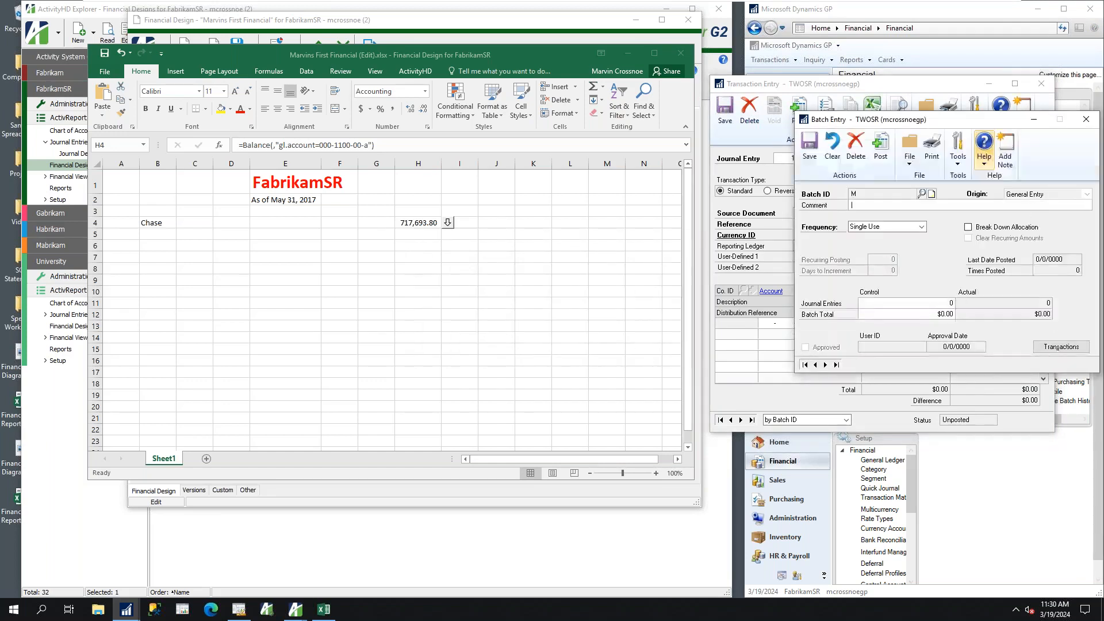
key(alt+s)
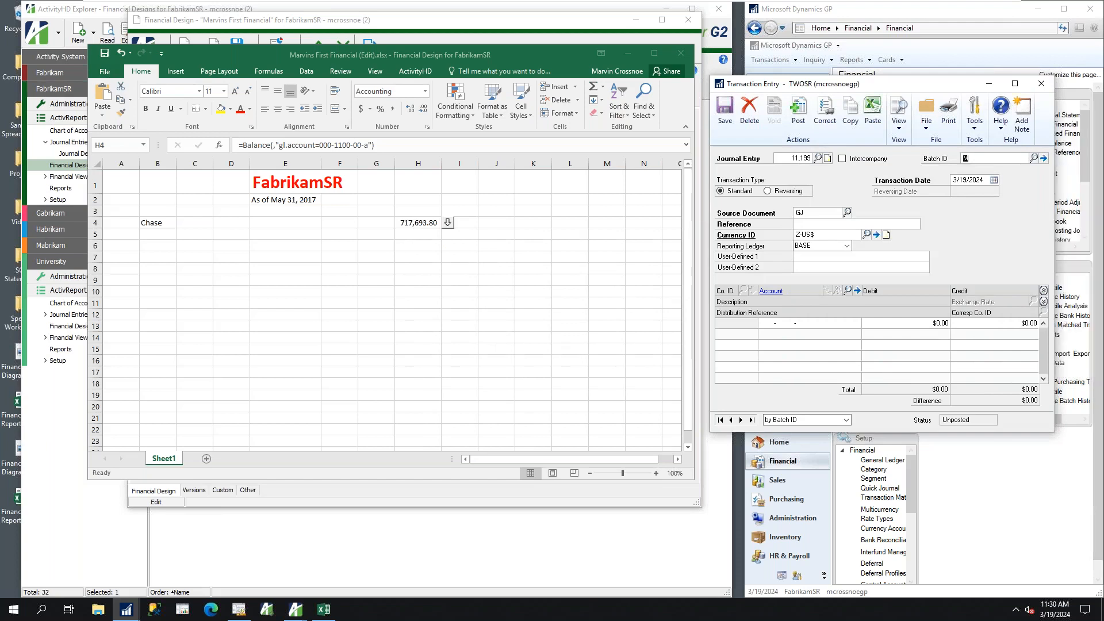
key(alt+s)
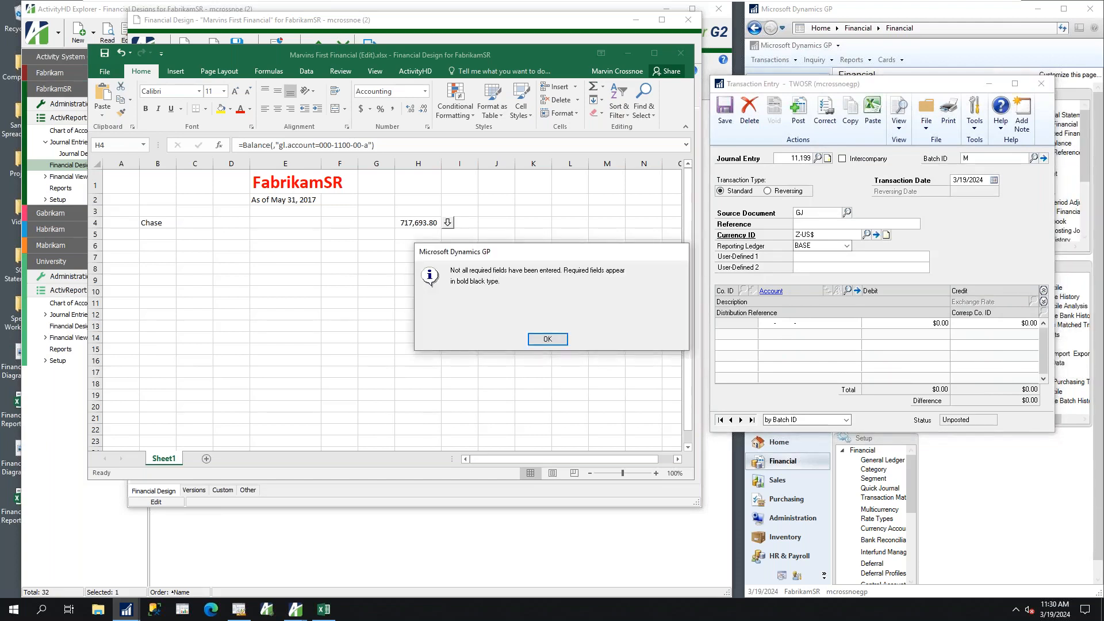
click(546, 339)
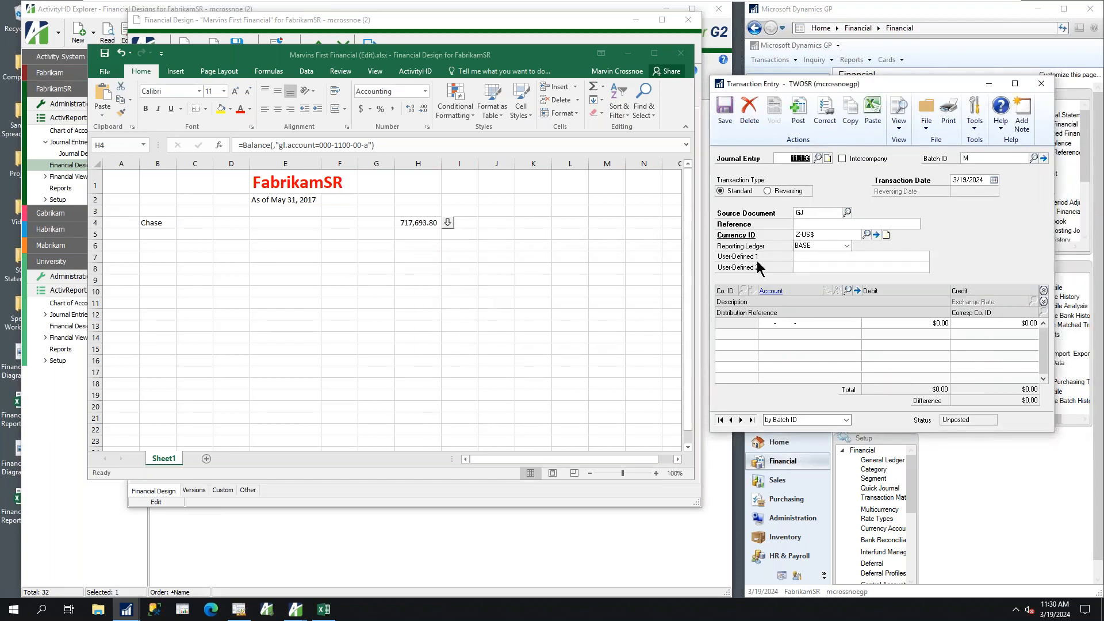
Set the journal entry's transaction date to 4/11/2017 and its reference to 777
click(981, 180)
text(041117)
key(Tab)
click(805, 222)
text(777)
Enter a distribution line debiting account 000-1100-00 with $1,000,000.00, and widen column H in the Excel workbook
click(768, 323)
text(000 -1100 -00)
key(Tab)
text(1,000,000)
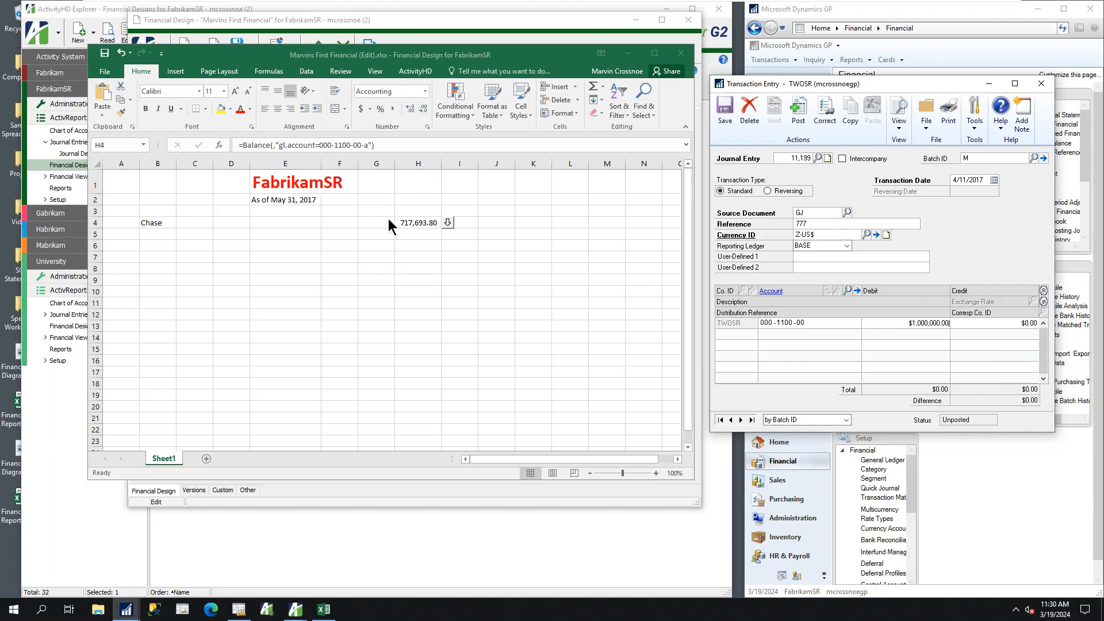
drag(442, 166, 470, 165)
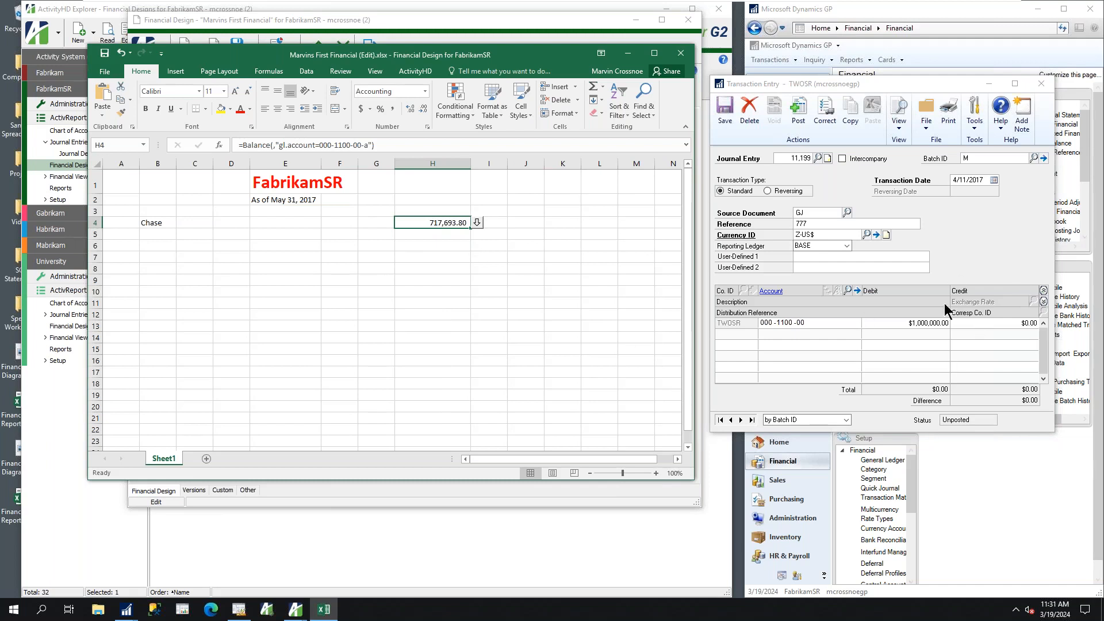
Add a second distribution line to the Dynamics GP journal entry, crediting account 000-1105-00 with $1,000,000.00
click(923, 316)
key(Tab)
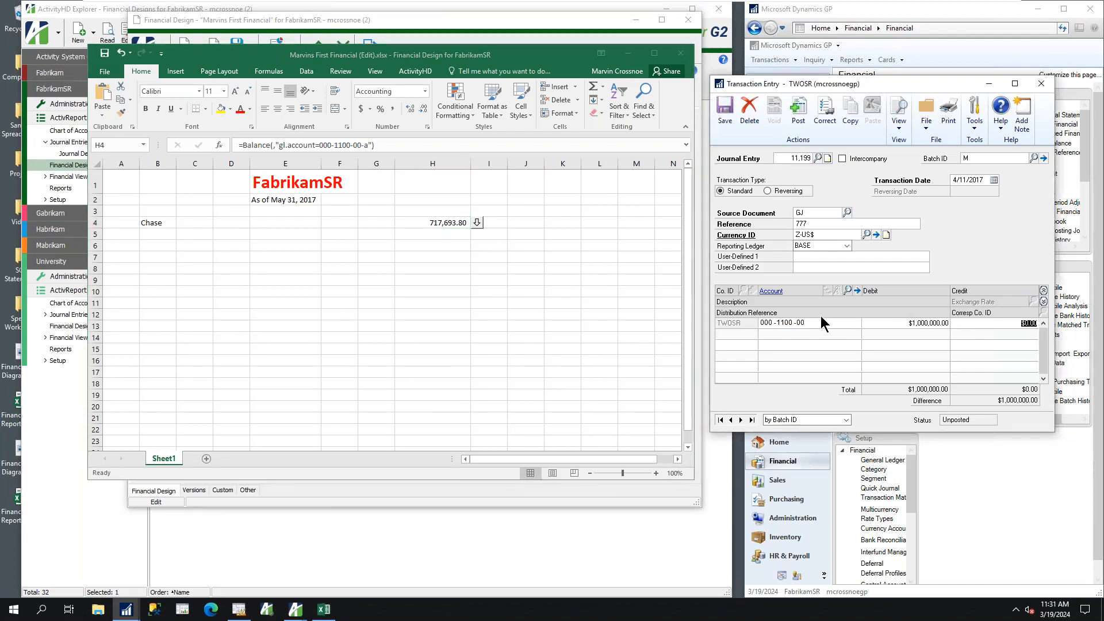
key(Tab)
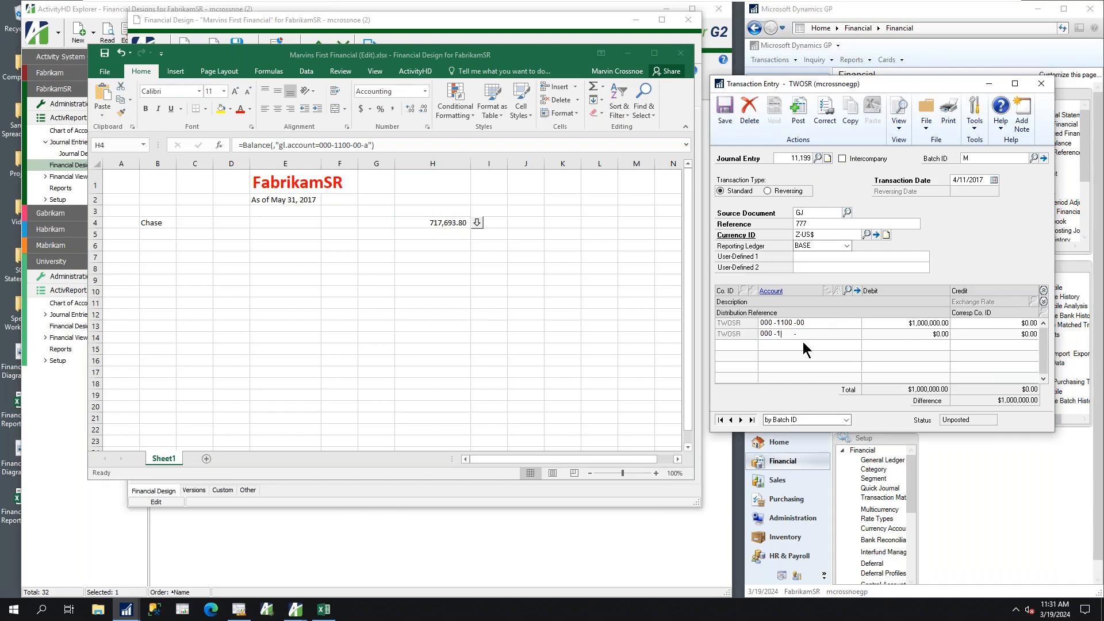
text(000 -1105 -00)
key(Tab)
key(Tab)
text(1,000,000.00)
key(Tab)
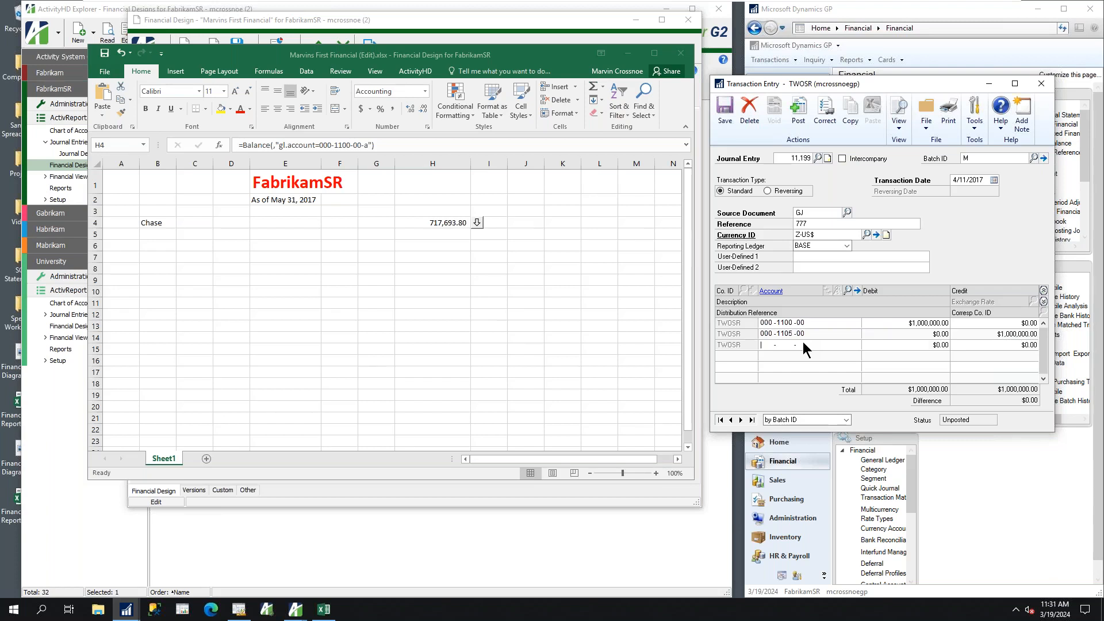
Save the journal entry in batch M and switch back to the Excel workbook
click(723, 111)
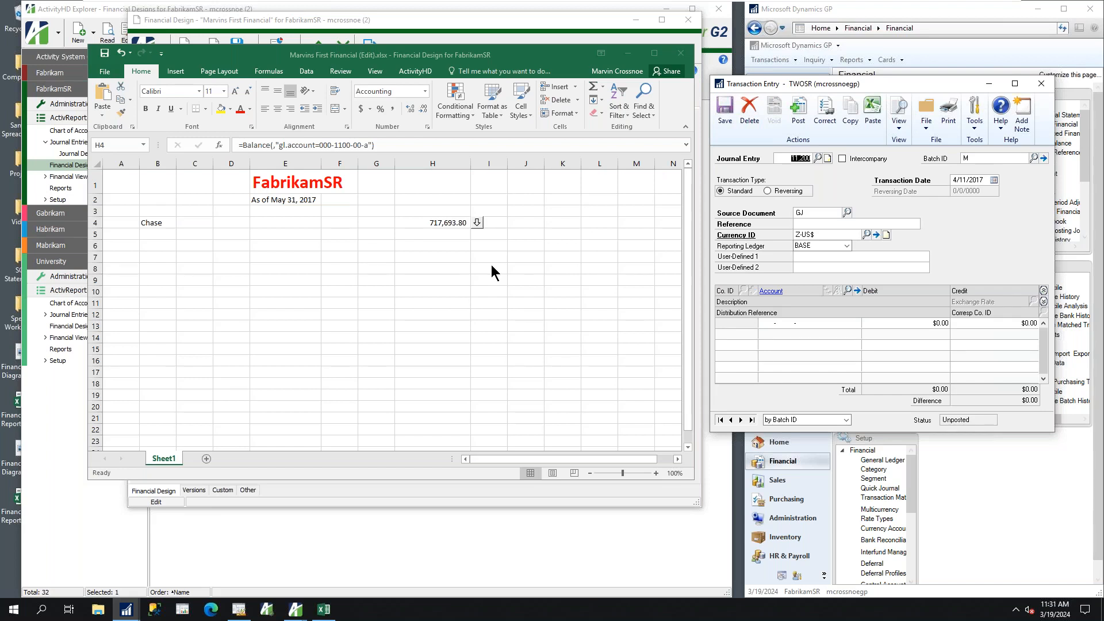
click(356, 244)
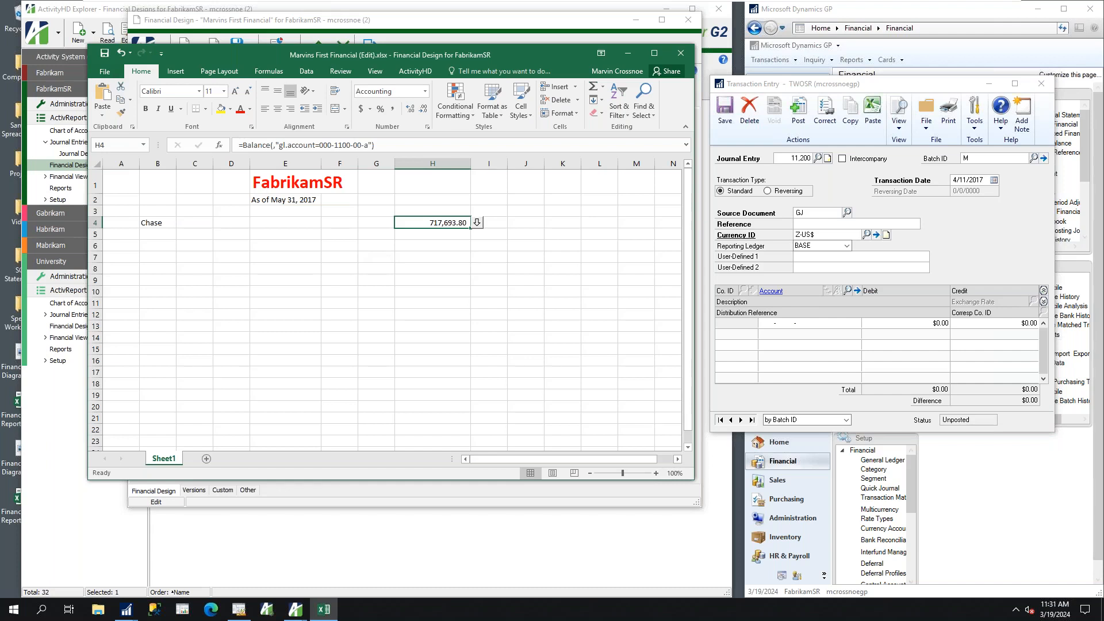
Check the ActivSync status on the FabrikamSR dashboard in ActivityHD Explorer, and return to the Excel workbook
click(420, 246)
click(435, 224)
click(109, 17)
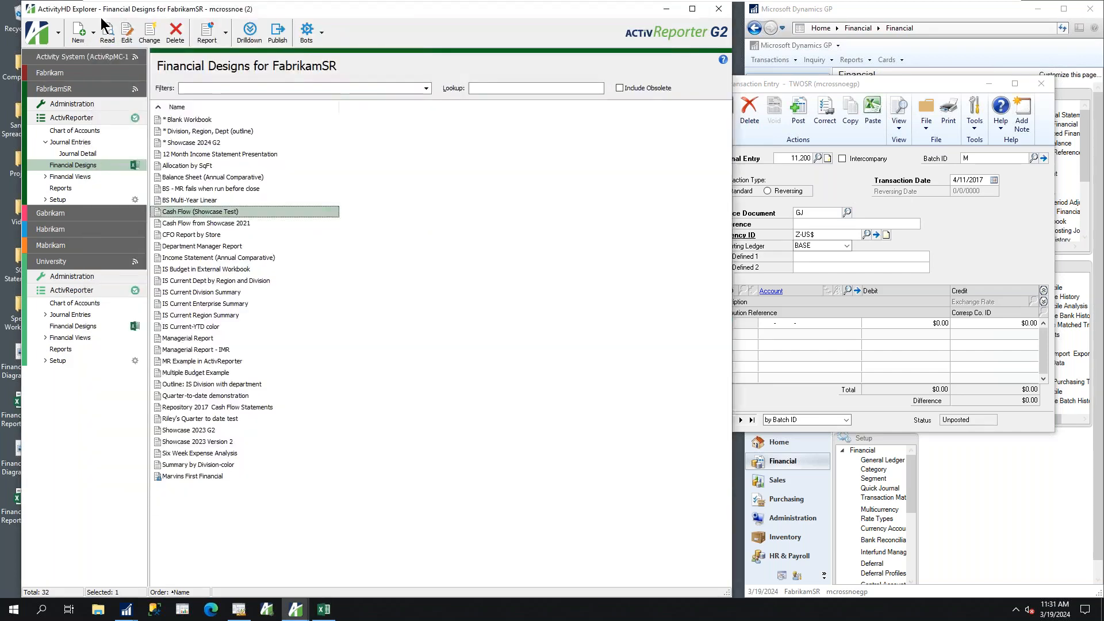
click(65, 90)
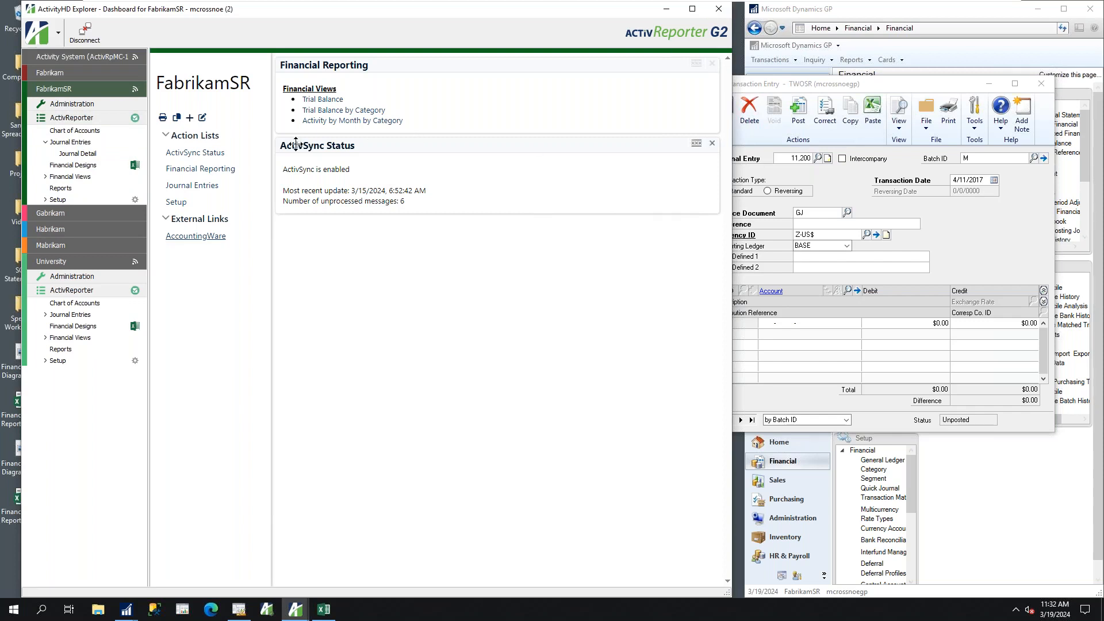
click(323, 611)
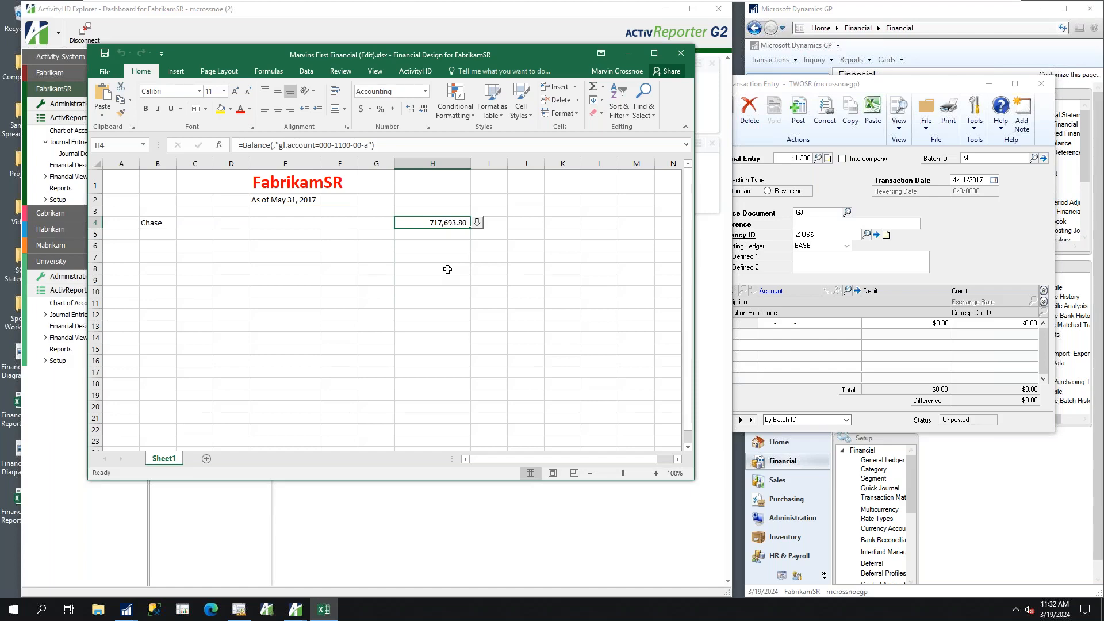
Close the Dynamics GP Transaction Entry window and the Excel workbook, saving the workbook's changes
click(1042, 85)
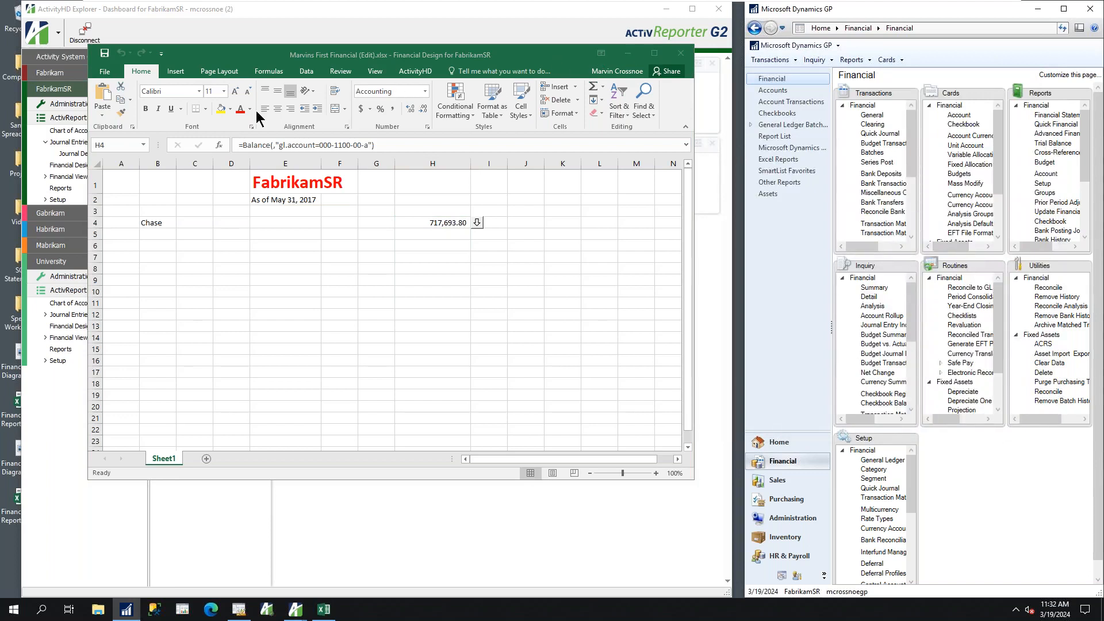
click(683, 53)
click(682, 53)
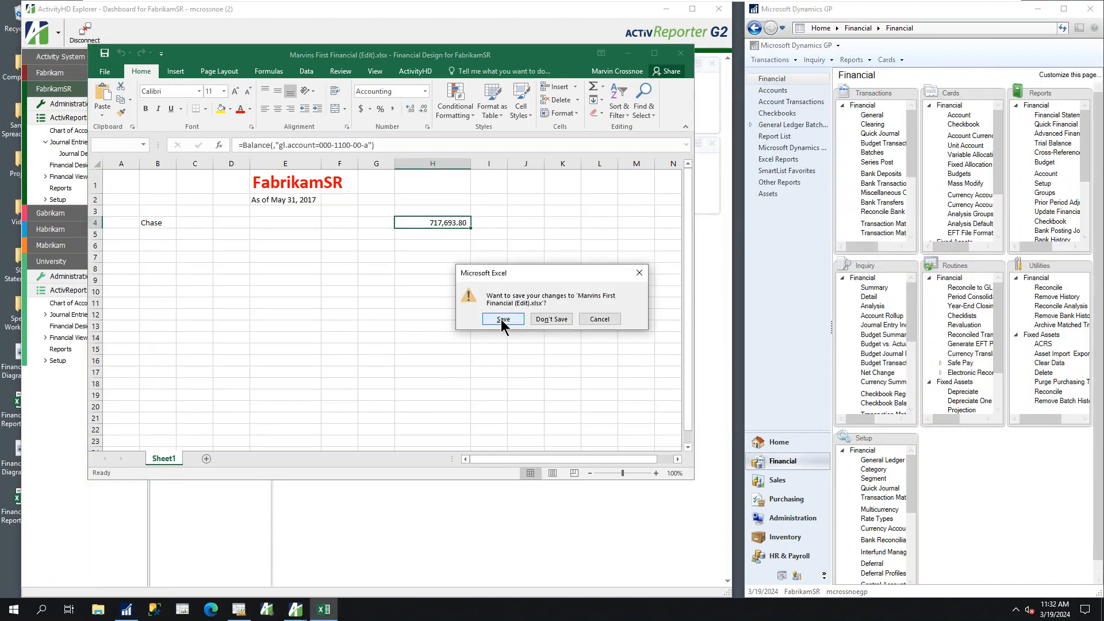
click(502, 320)
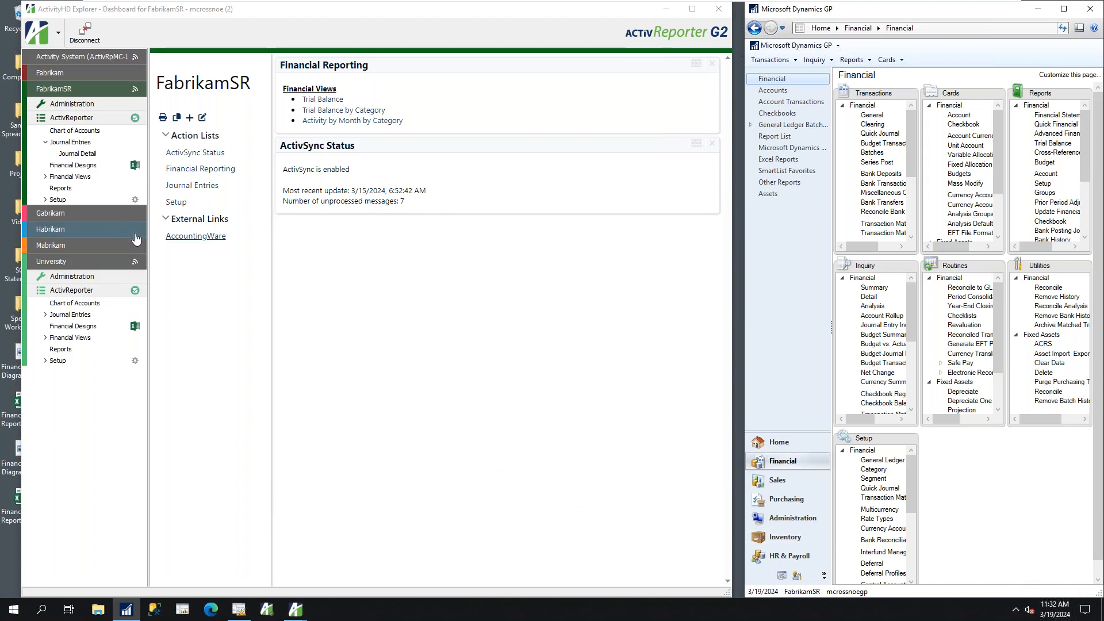
Reopen the workbook of the Marvins First Financial design from FabrikamSR's financial designs, using the April 2017 answers
click(61, 166)
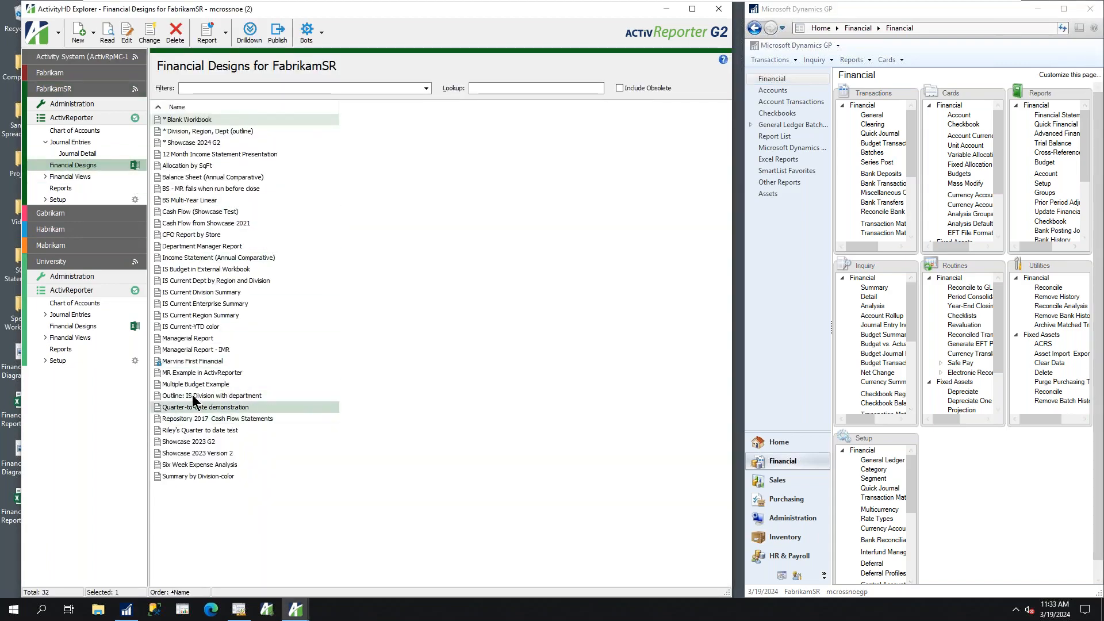
double_click(189, 362)
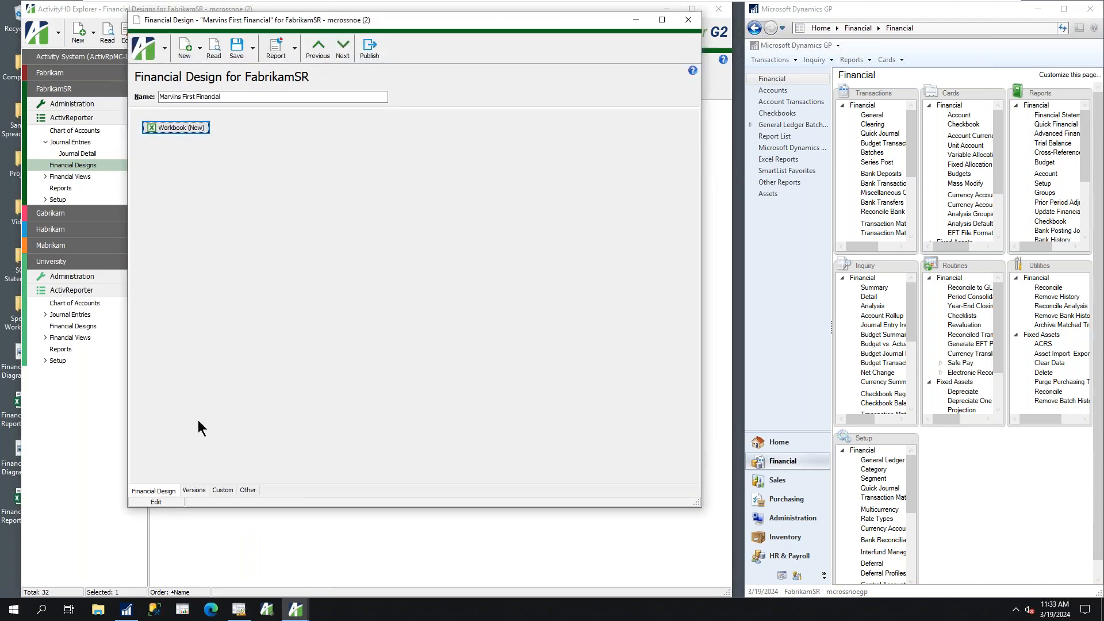
click(159, 127)
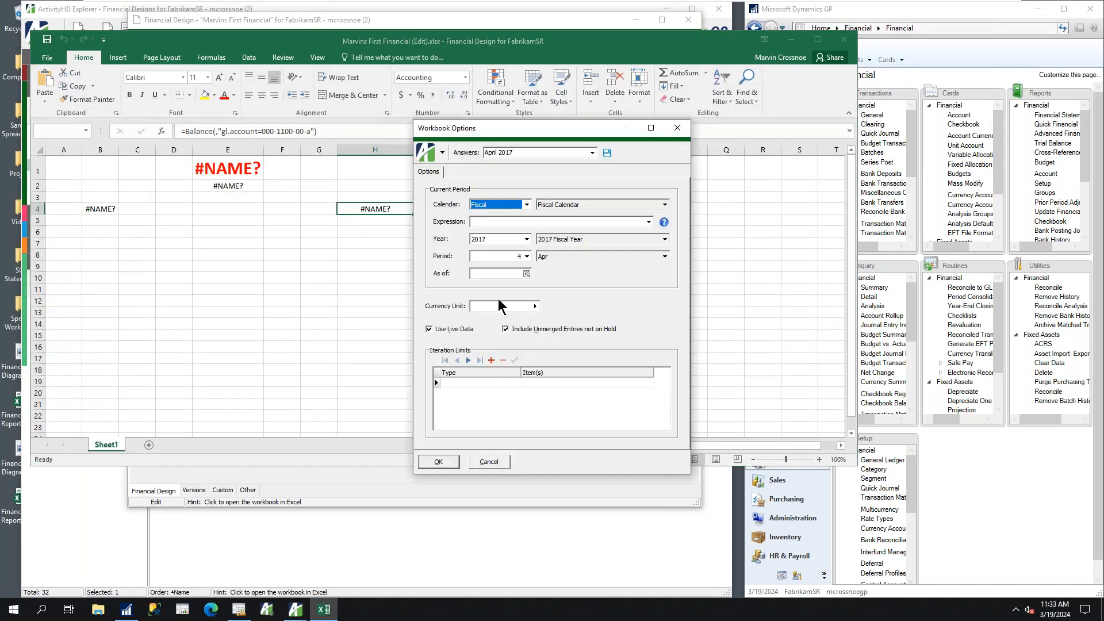
click(436, 461)
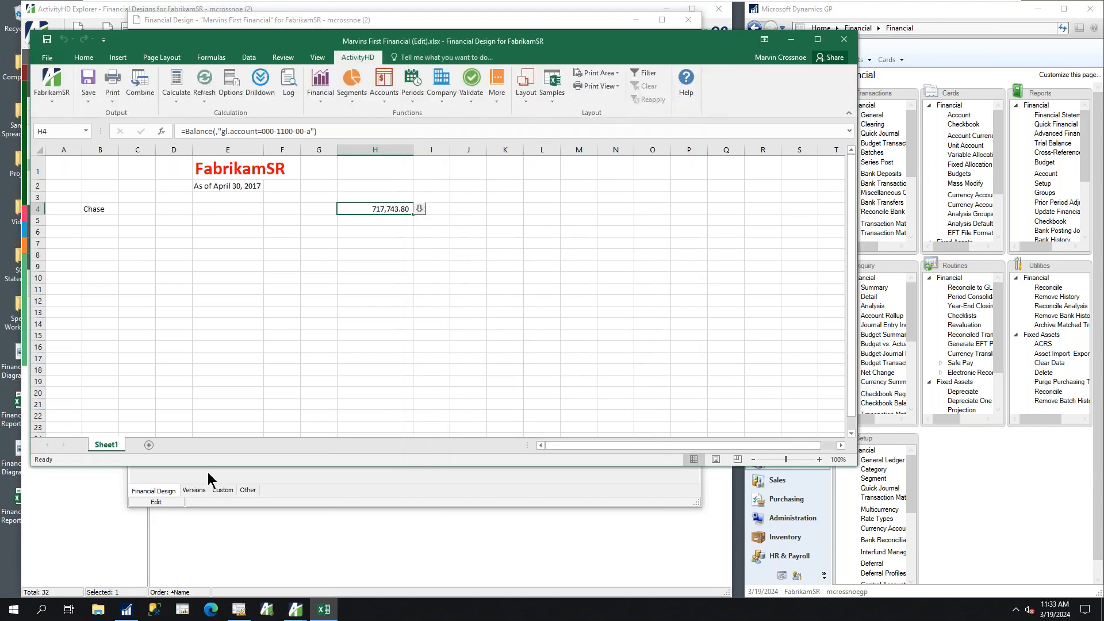
Add a new worksheet and start a Balance Sheet Current vs Previous Year layout, opening the choice of financial items
click(149, 445)
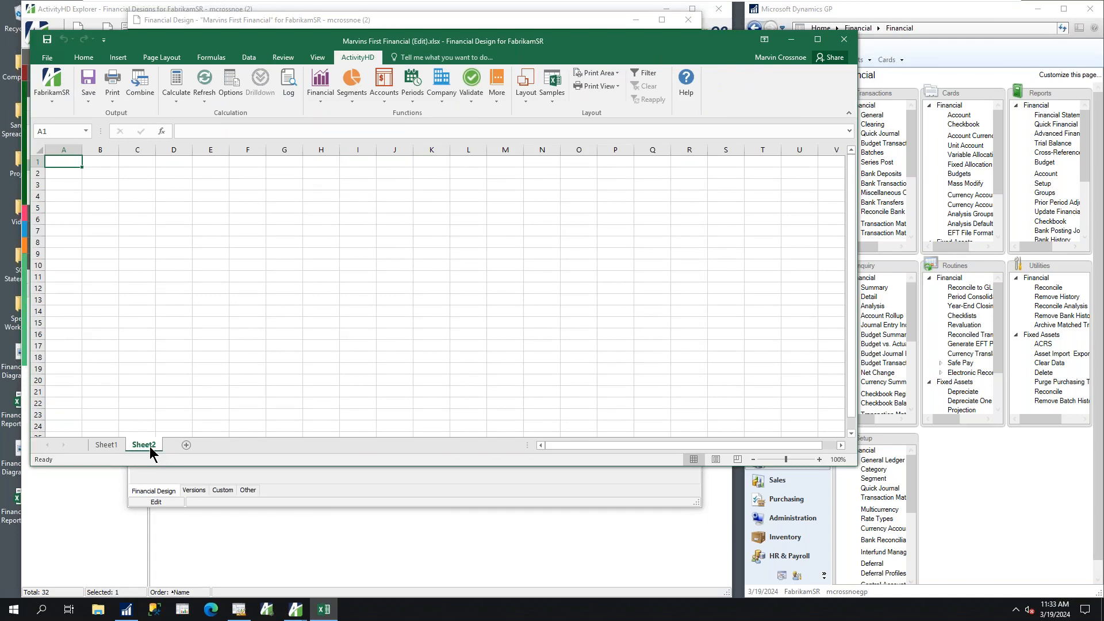
click(527, 100)
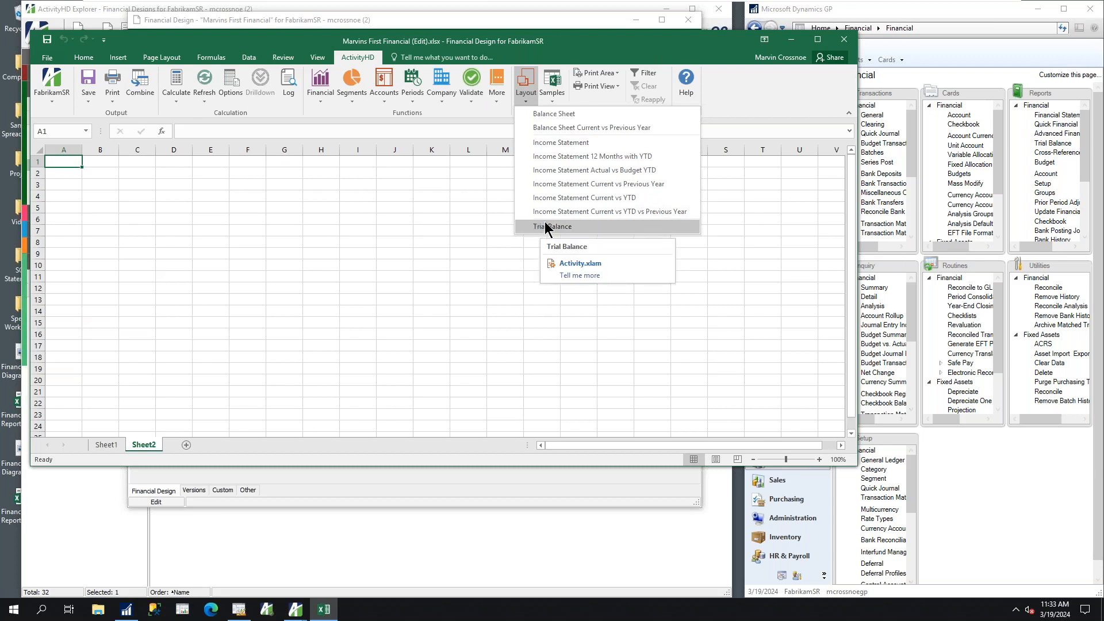
click(566, 128)
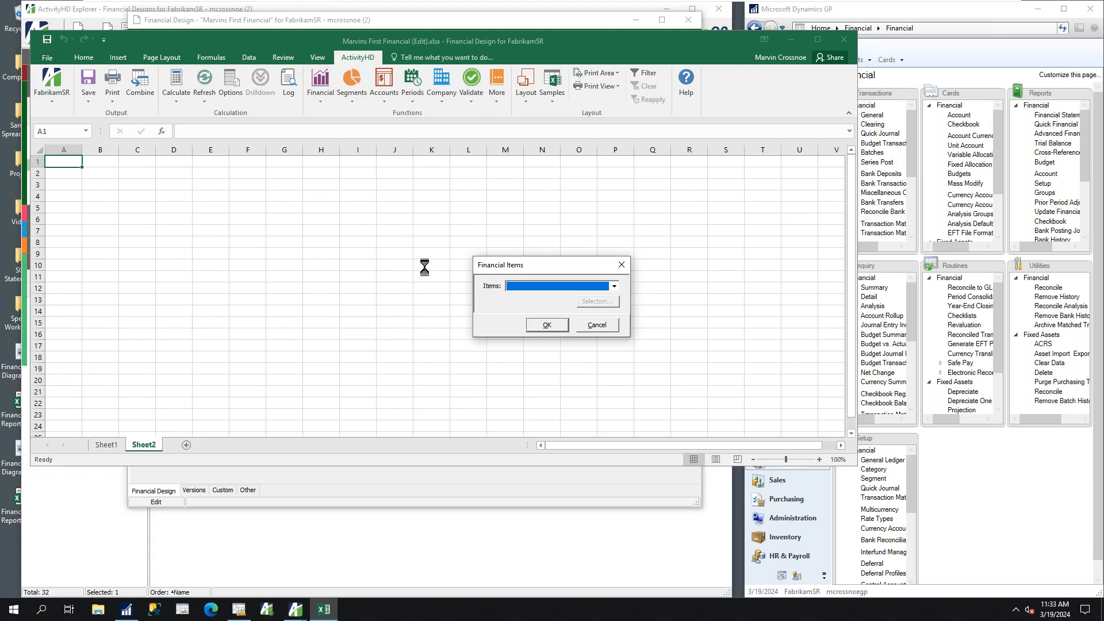
click(614, 286)
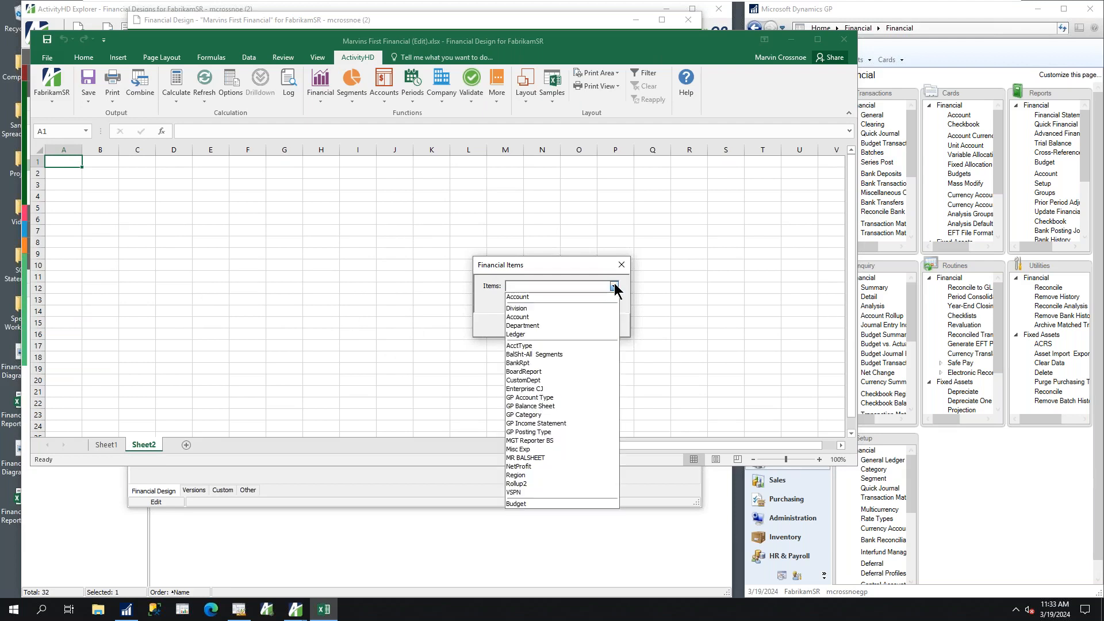
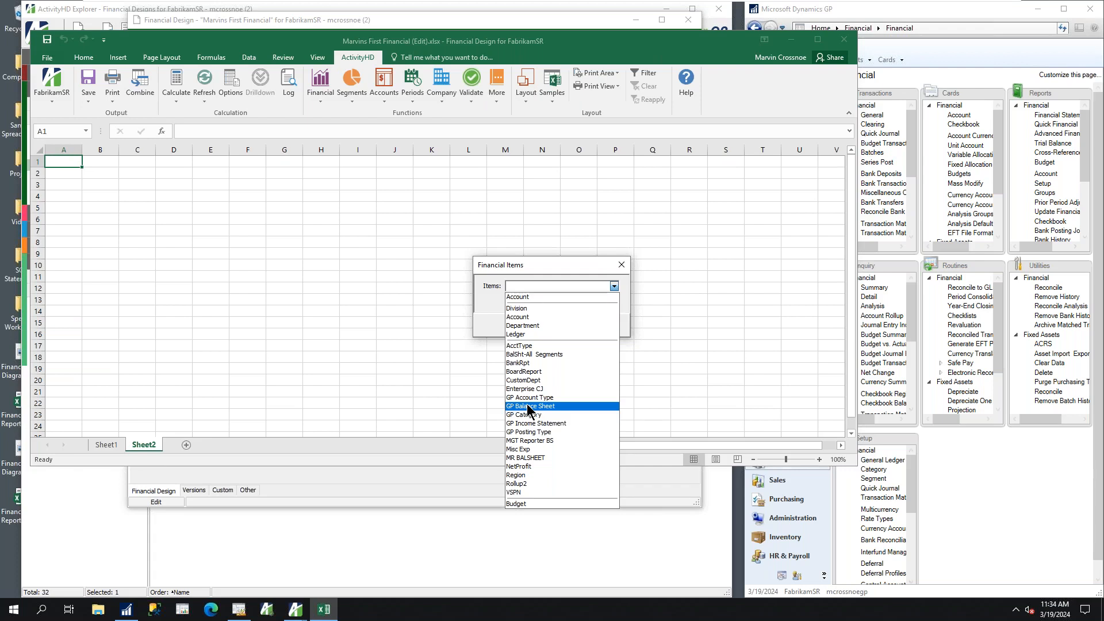
Choose GP Balance Sheet as the financial item and generate the balance sheet layout
click(528, 406)
click(549, 325)
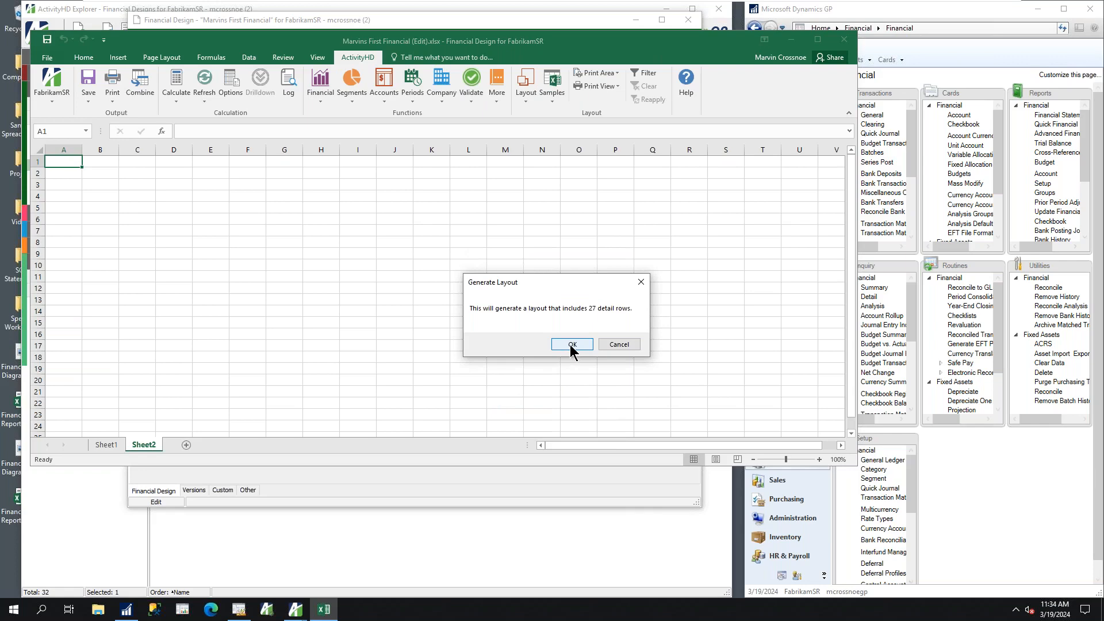
click(570, 344)
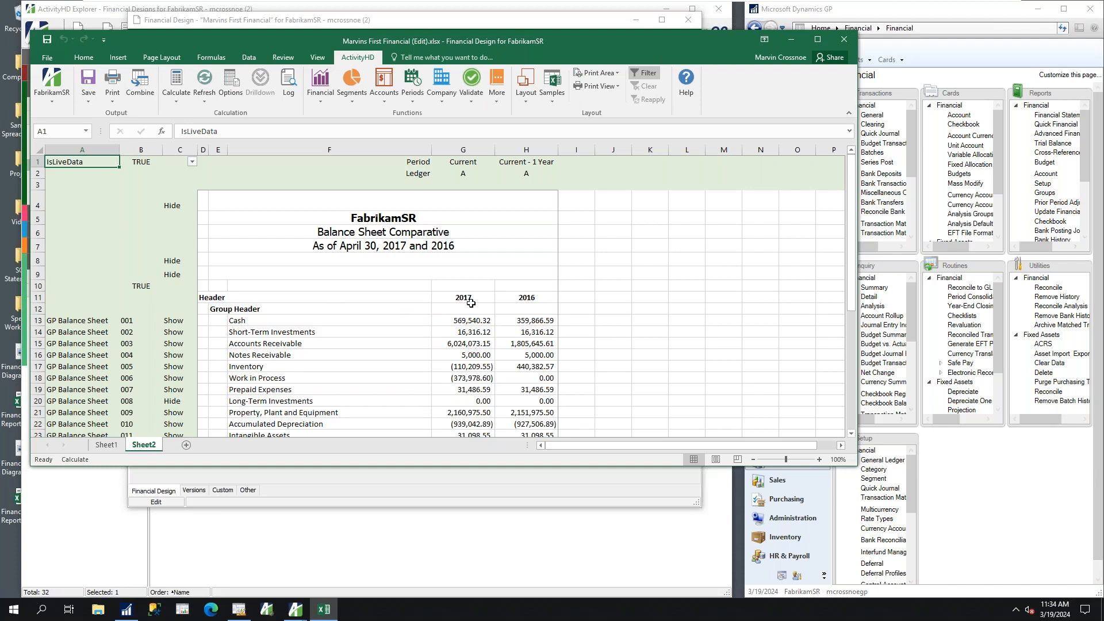
Fill the 2017 and 2016 column headings in row 11 with yellow
drag(456, 296, 553, 291)
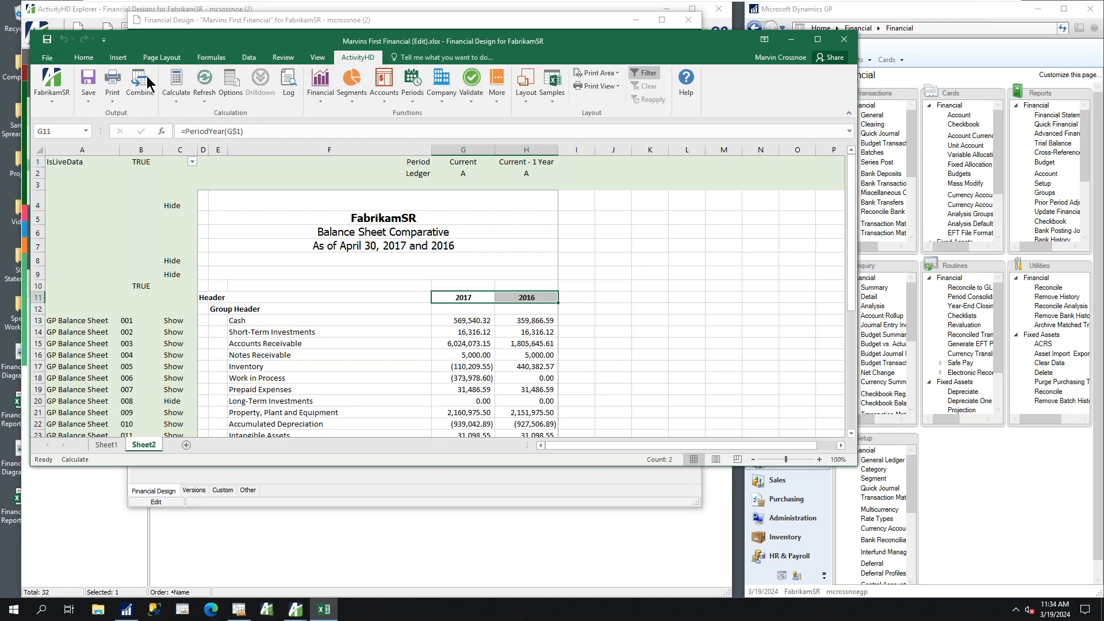
click(83, 58)
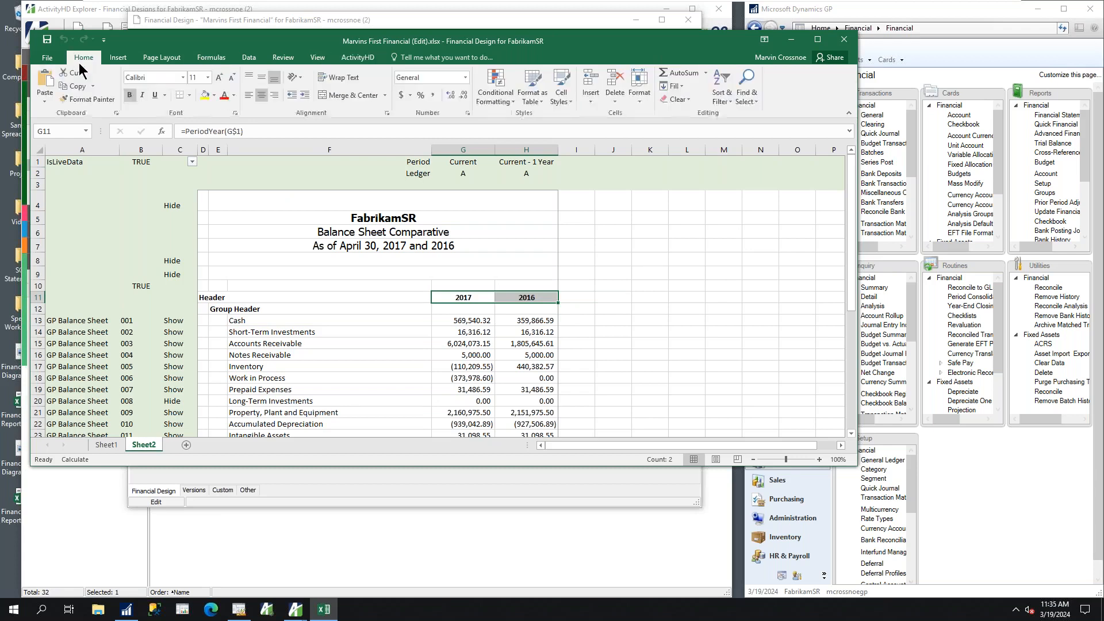
click(205, 96)
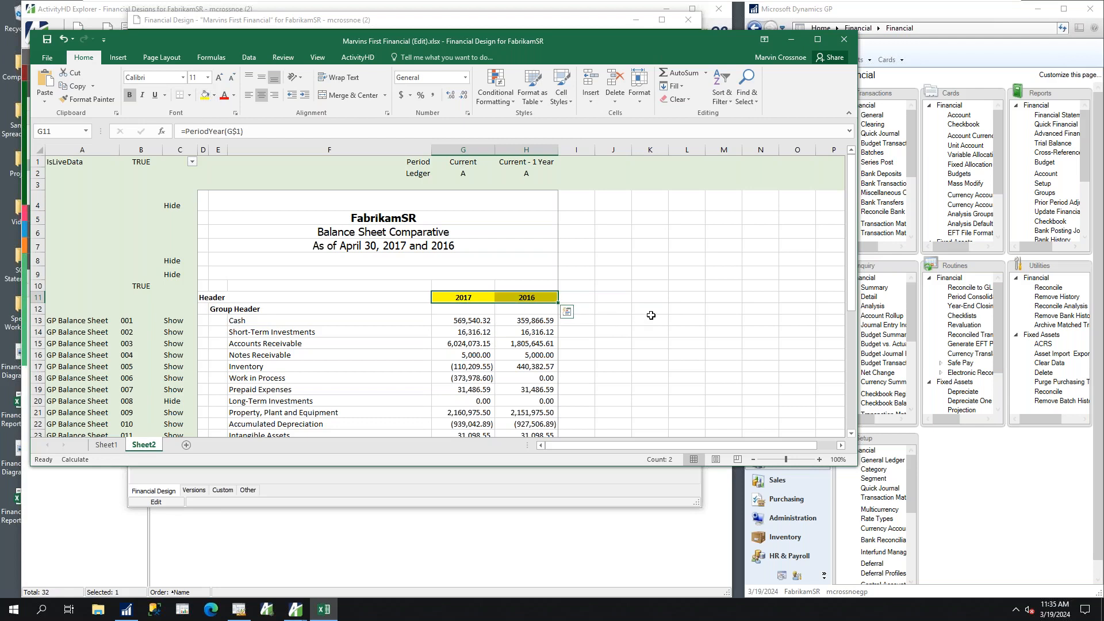
Clear the Header label in row 11 and replace the Group Header label below it with Assets
click(202, 297)
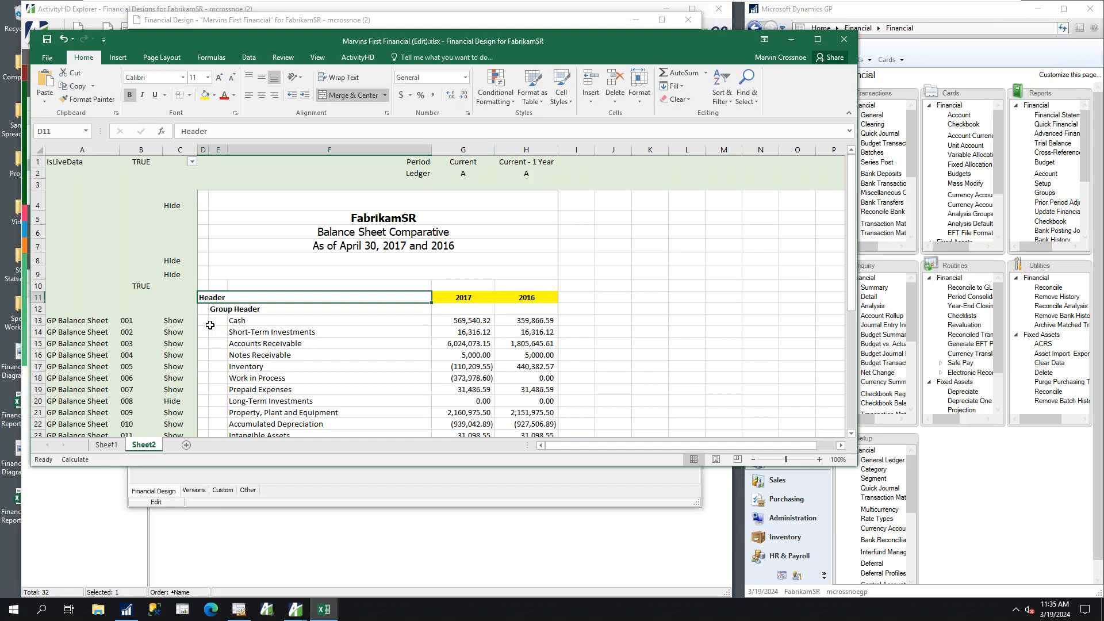
key(Delete)
click(240, 308)
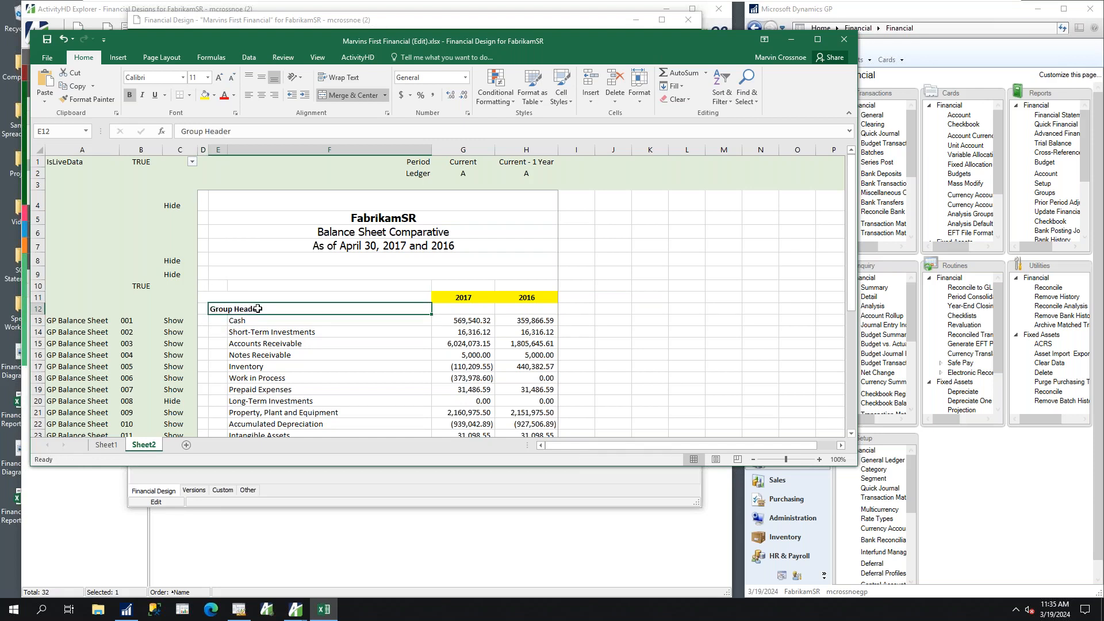
text(Assets)
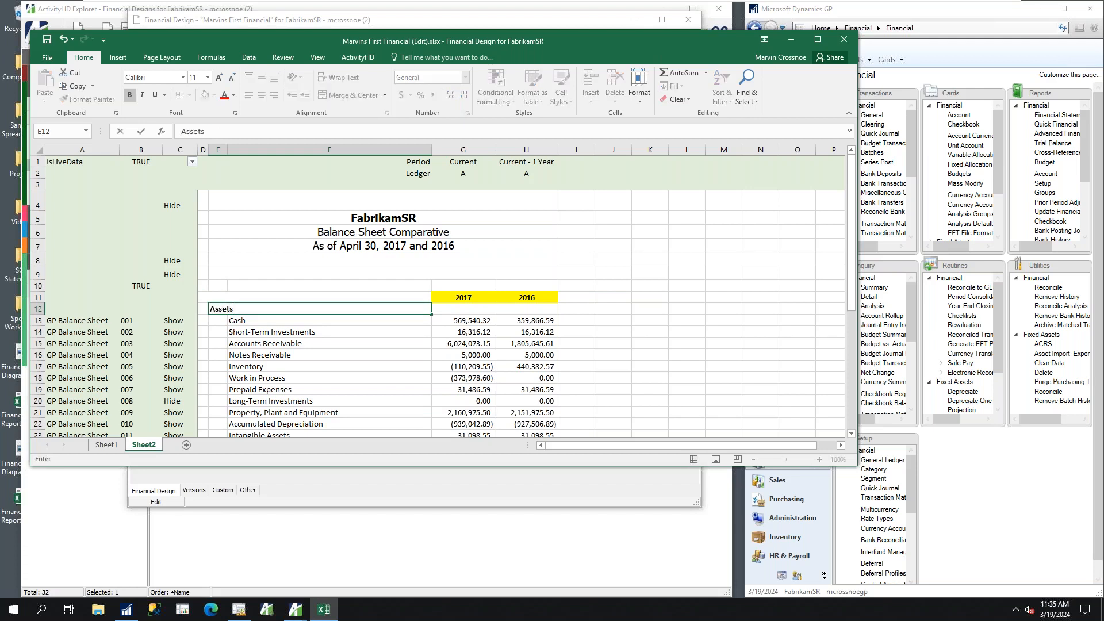
key(Tab)
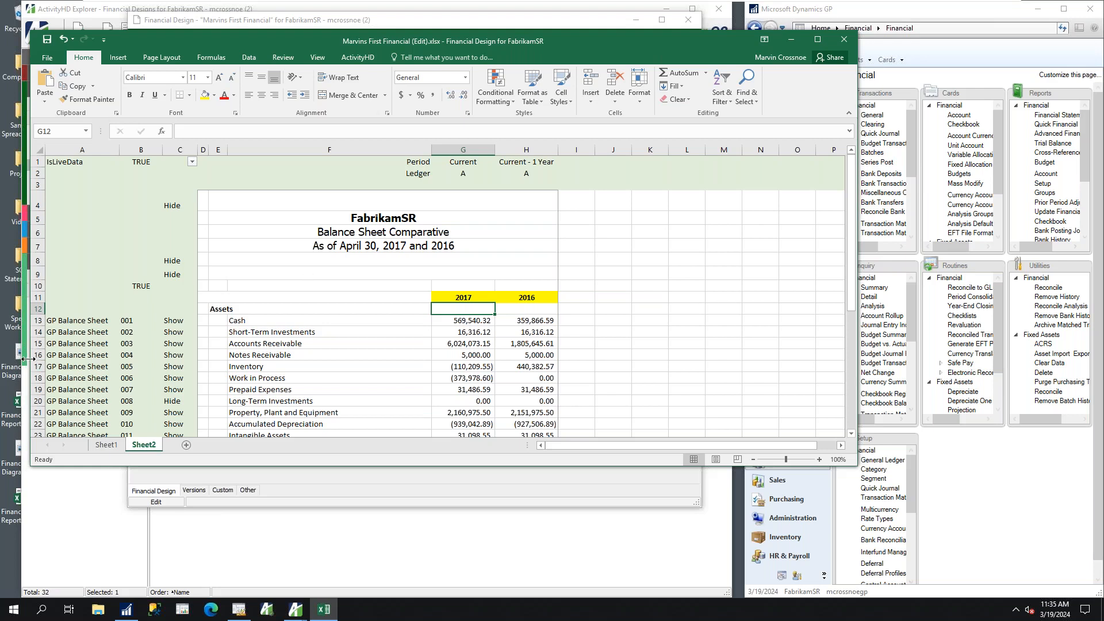
Insert three blank rows between Accounts Receivable and Notes Receivable
drag(32, 355, 31, 379)
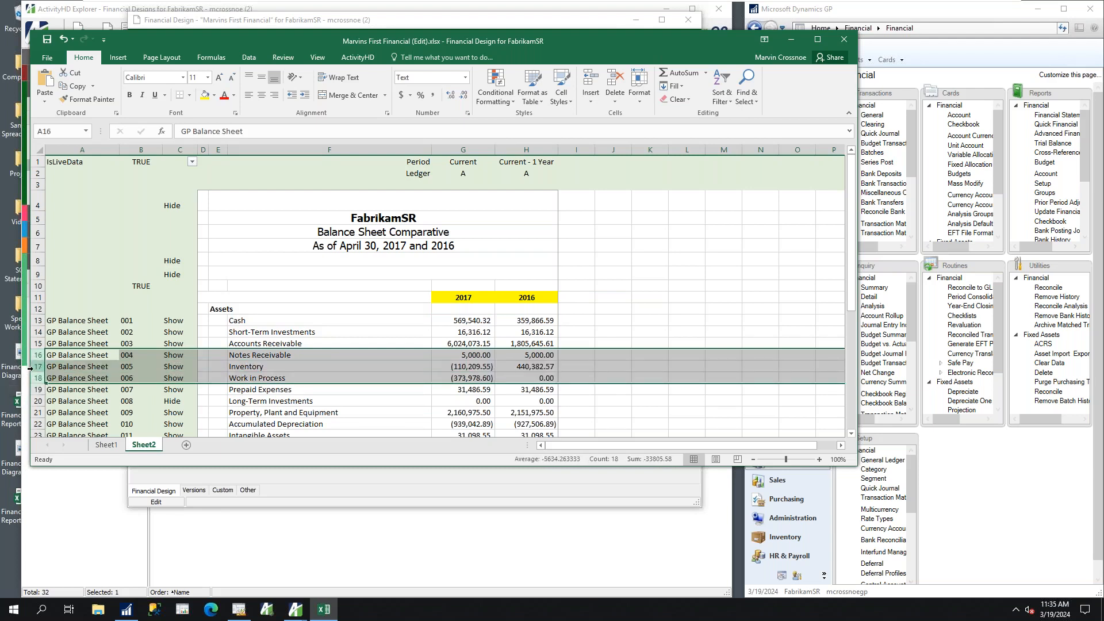
right_click(40, 374)
click(63, 449)
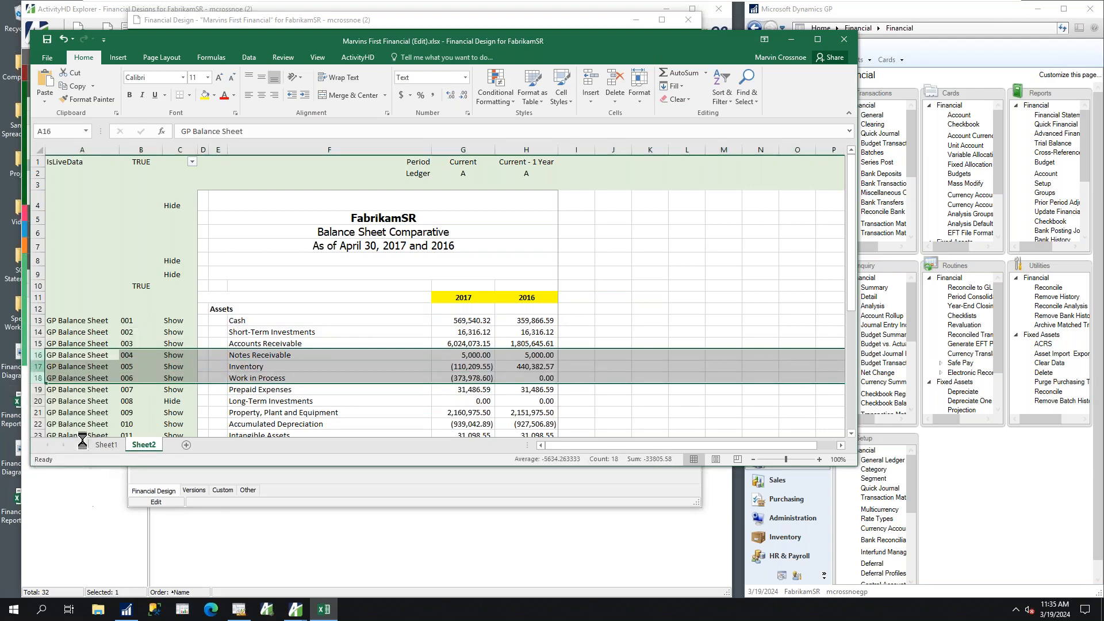
Sum the 2017 amounts from Cash through Accounts Receivable in cell G16
click(470, 320)
drag(471, 321, 472, 357)
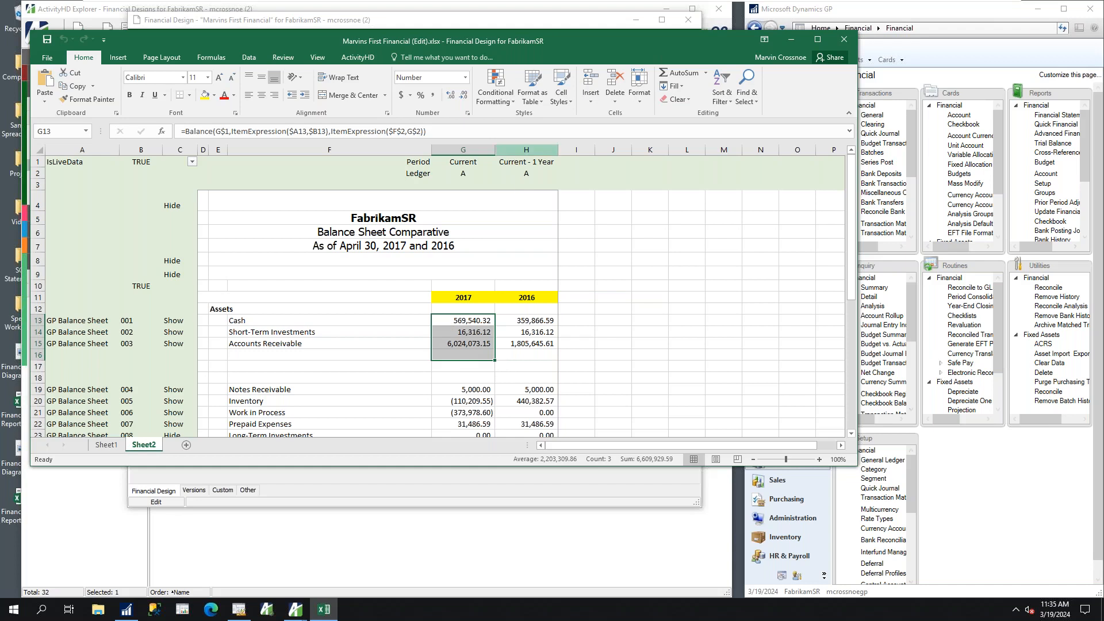
click(679, 72)
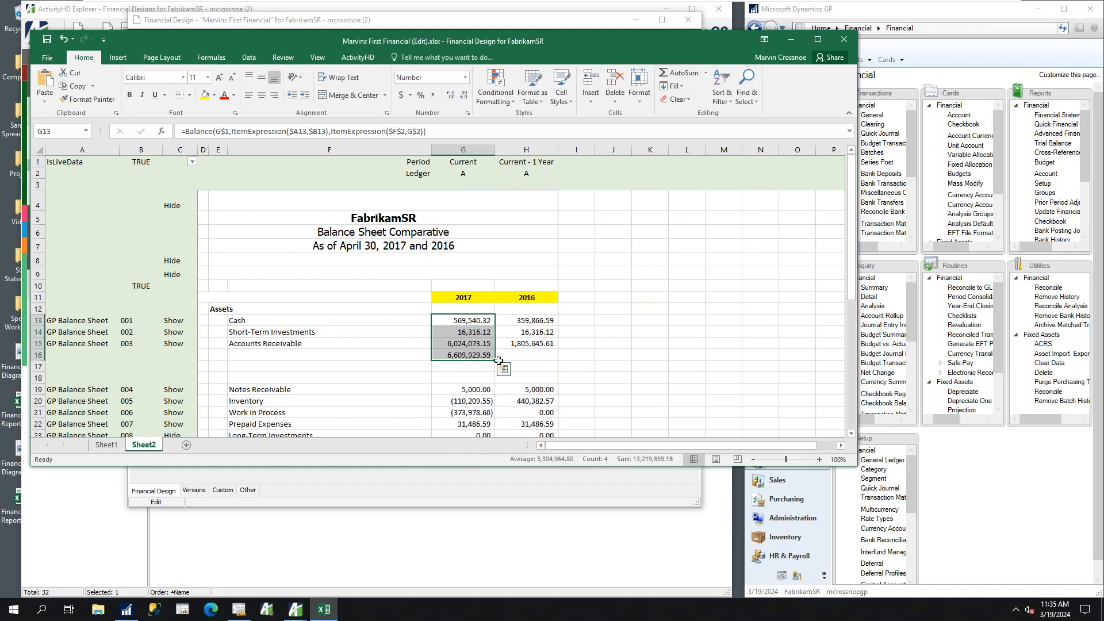
Give the 2017 subtotal in G16 a top border and the dollar accounting format
click(474, 355)
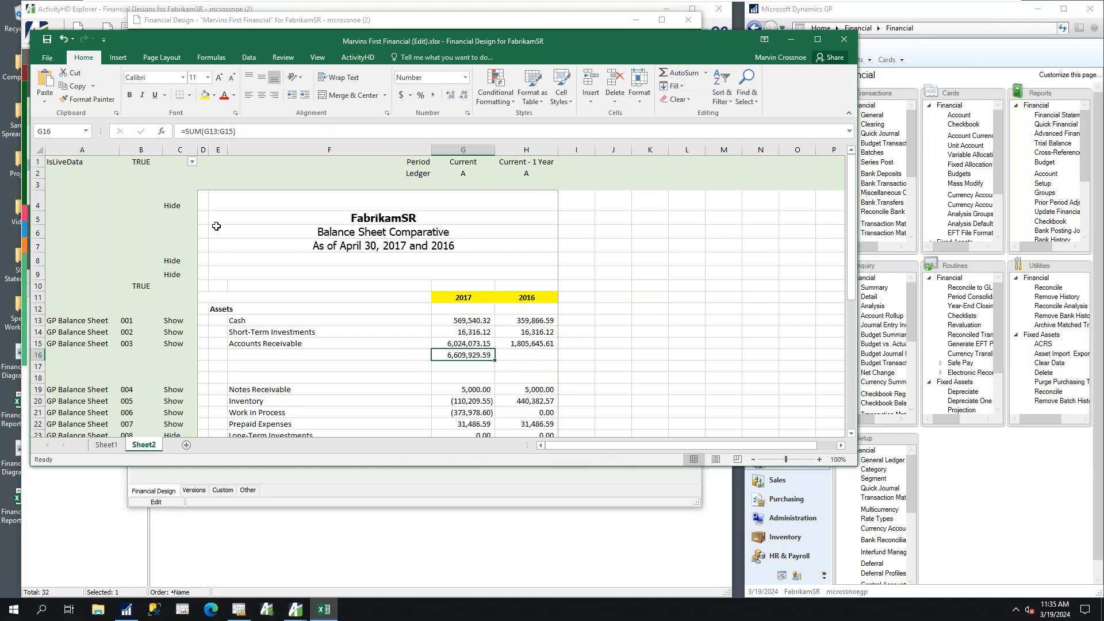
click(188, 95)
click(201, 136)
click(401, 98)
click(498, 363)
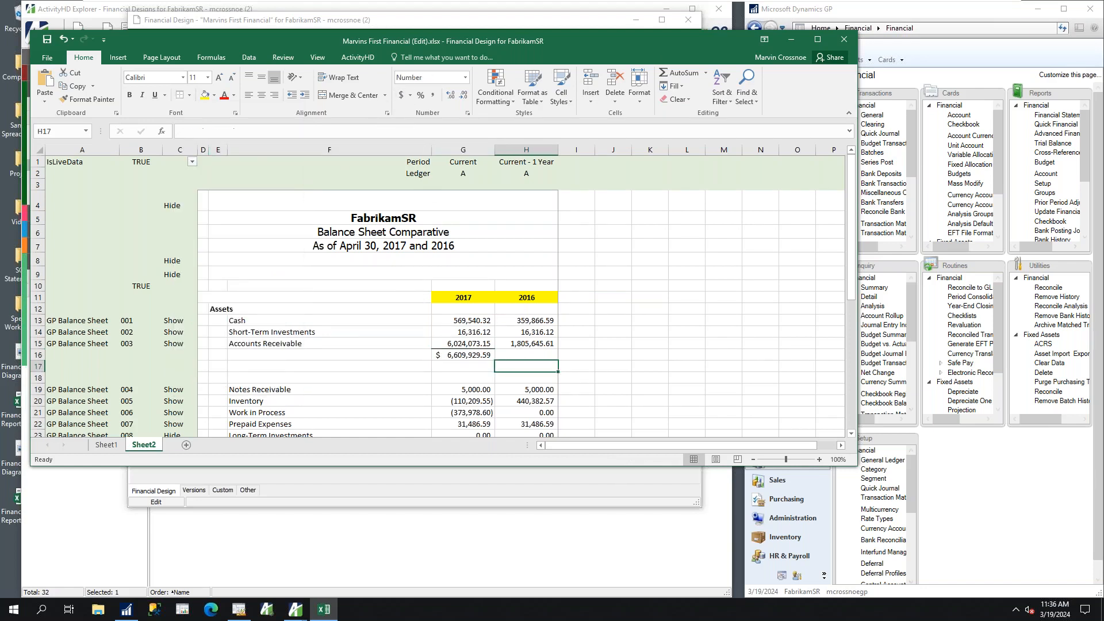
Copy the formatted 2017 subtotal formula across to the 2016 column in row 16
click(486, 354)
drag(498, 360, 535, 359)
click(647, 333)
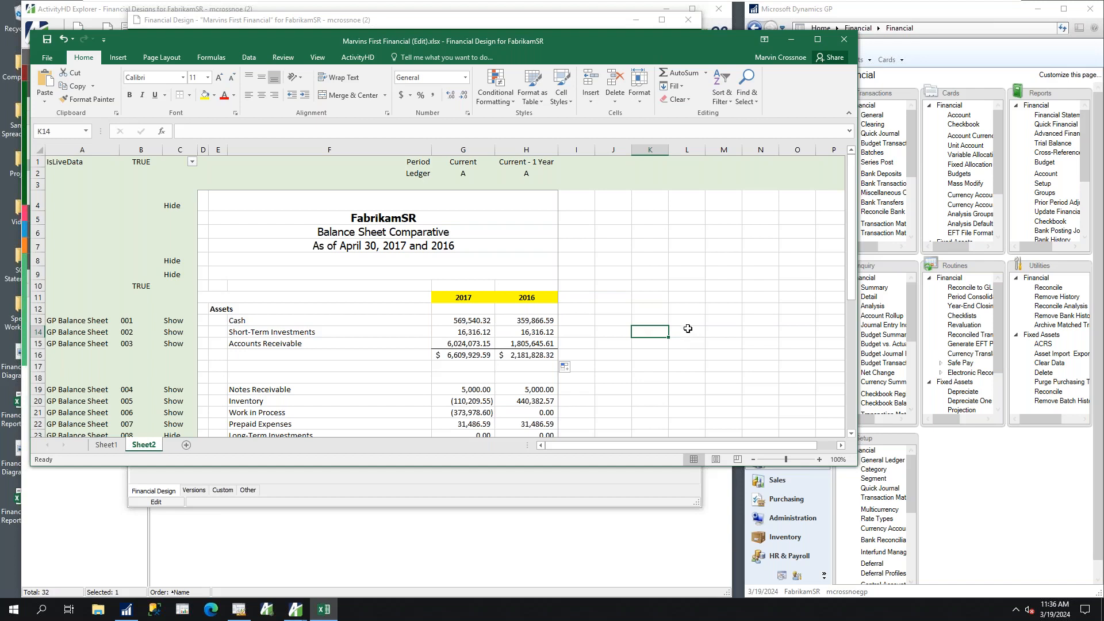
Examine the cell references in the Balance formula for 2017 Cash, leaving the formula as it is
click(460, 323)
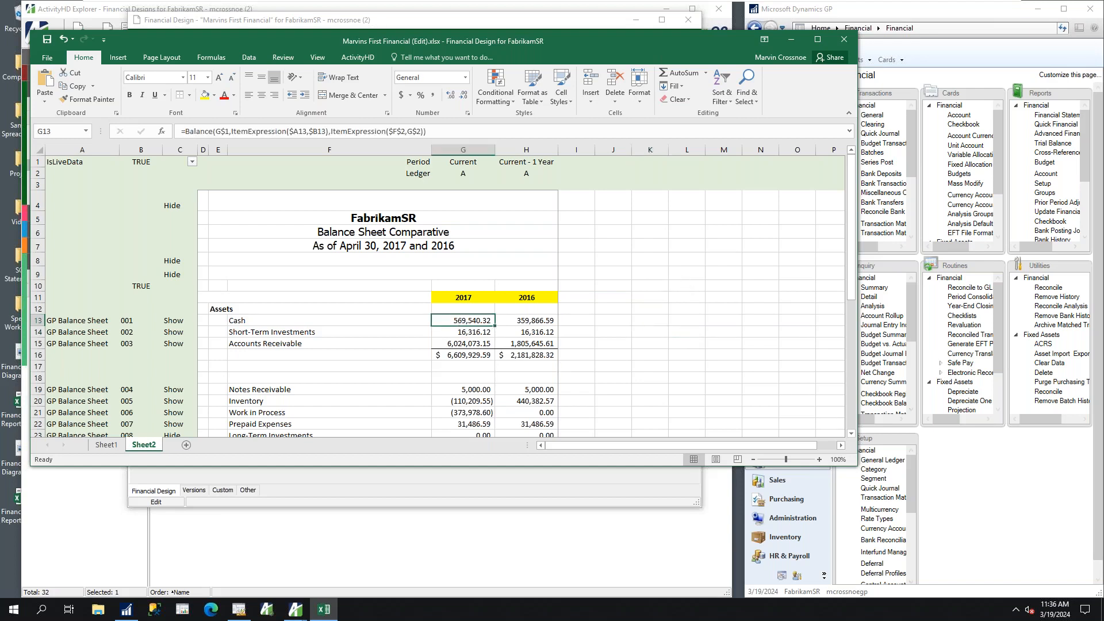
click(255, 131)
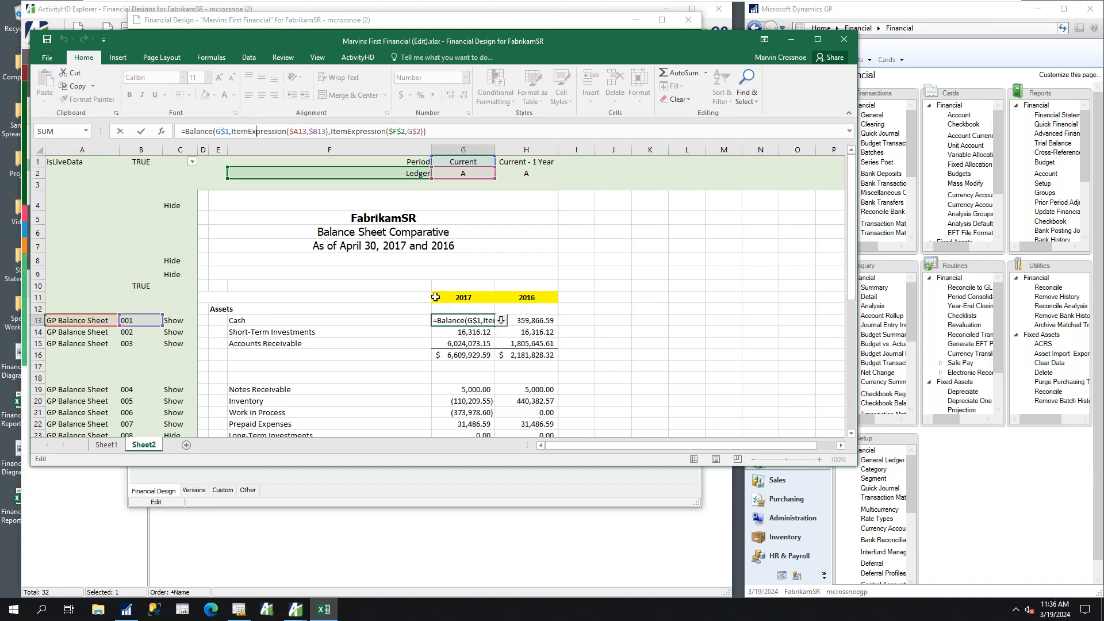
key(ctrl+Return)
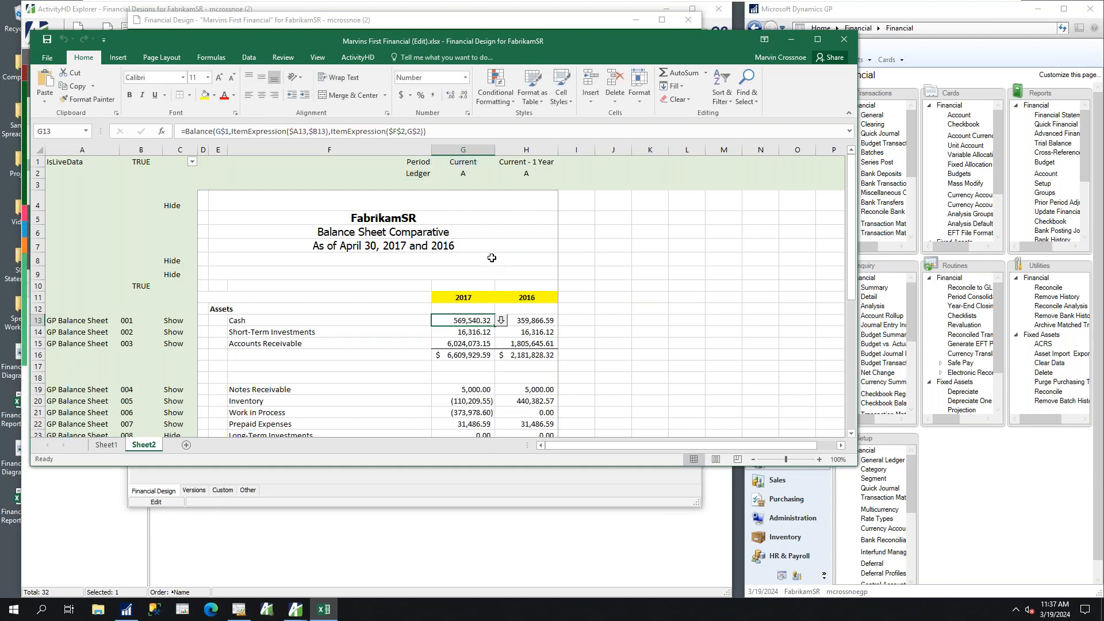
Widen column I, and insert a copy of the Current - 1 Year column directly after the original
click(470, 145)
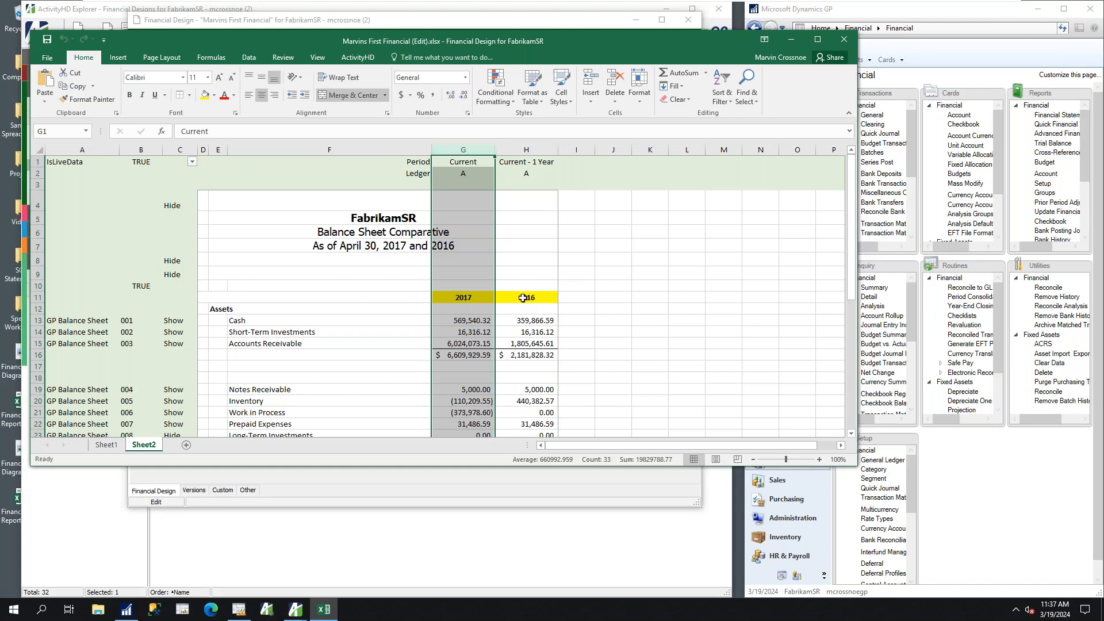
drag(602, 151, 643, 151)
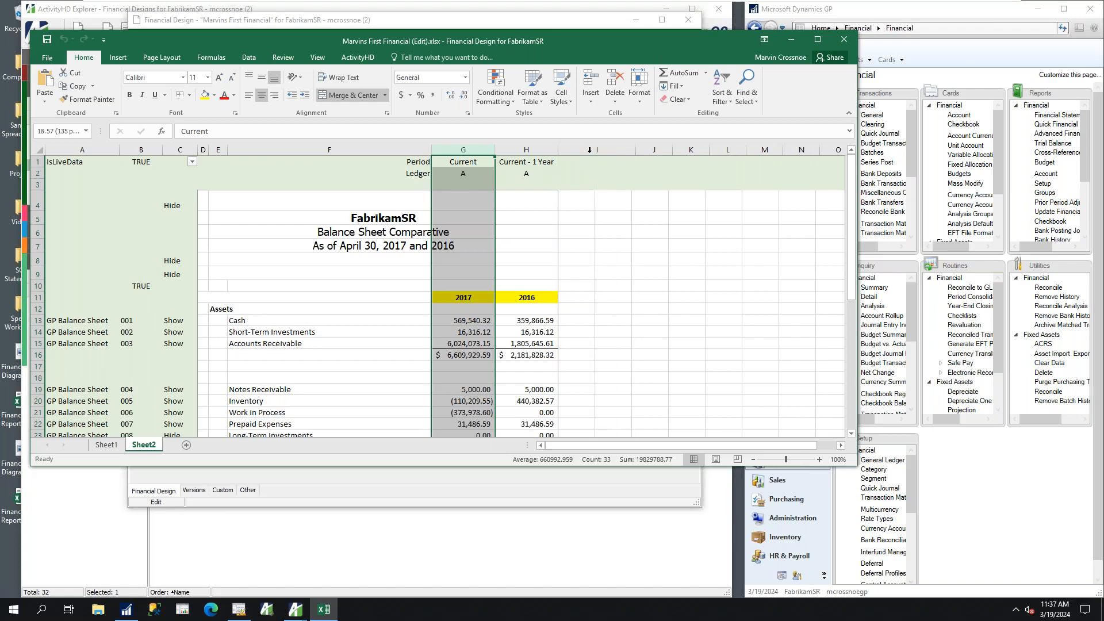
right_click(518, 147)
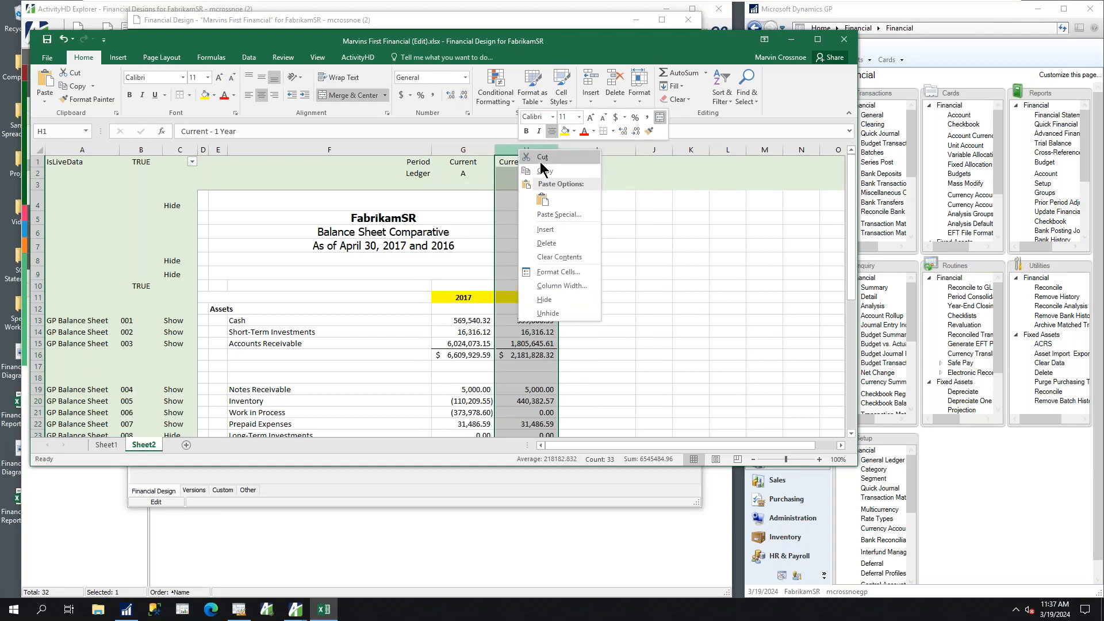
click(545, 171)
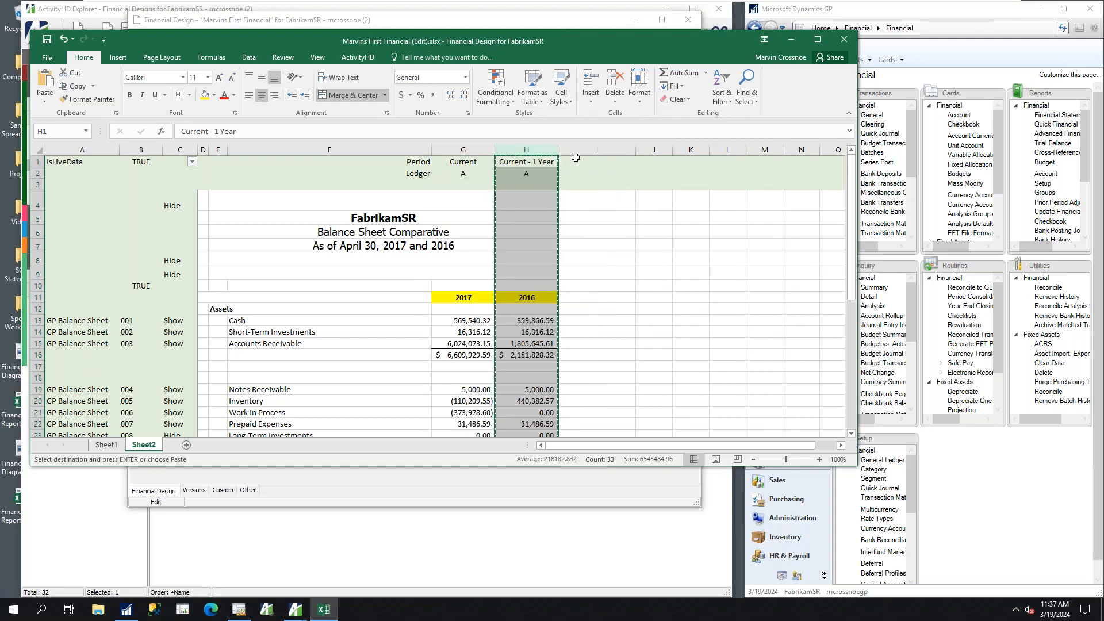
right_click(595, 149)
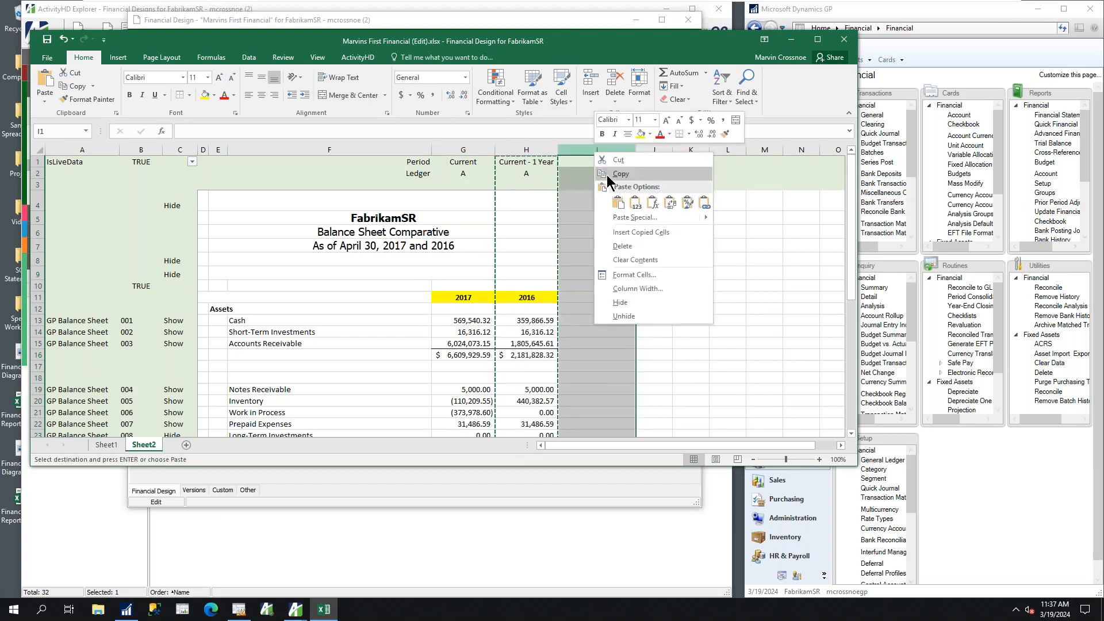
click(629, 229)
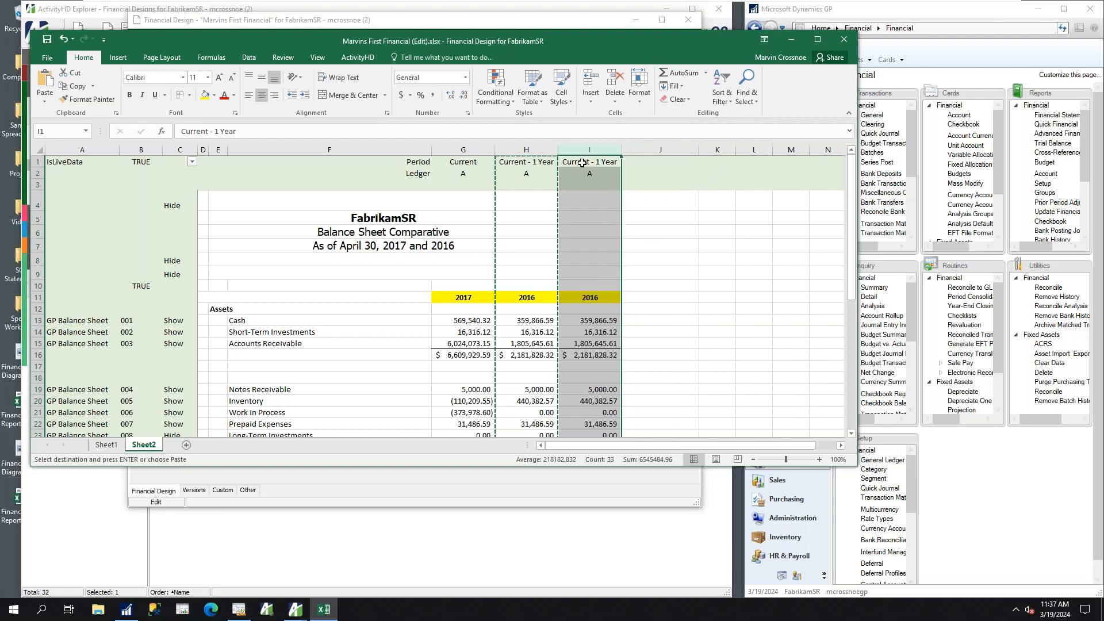
Change the period of the copied column in I1 to Current - 2 Year
click(220, 131)
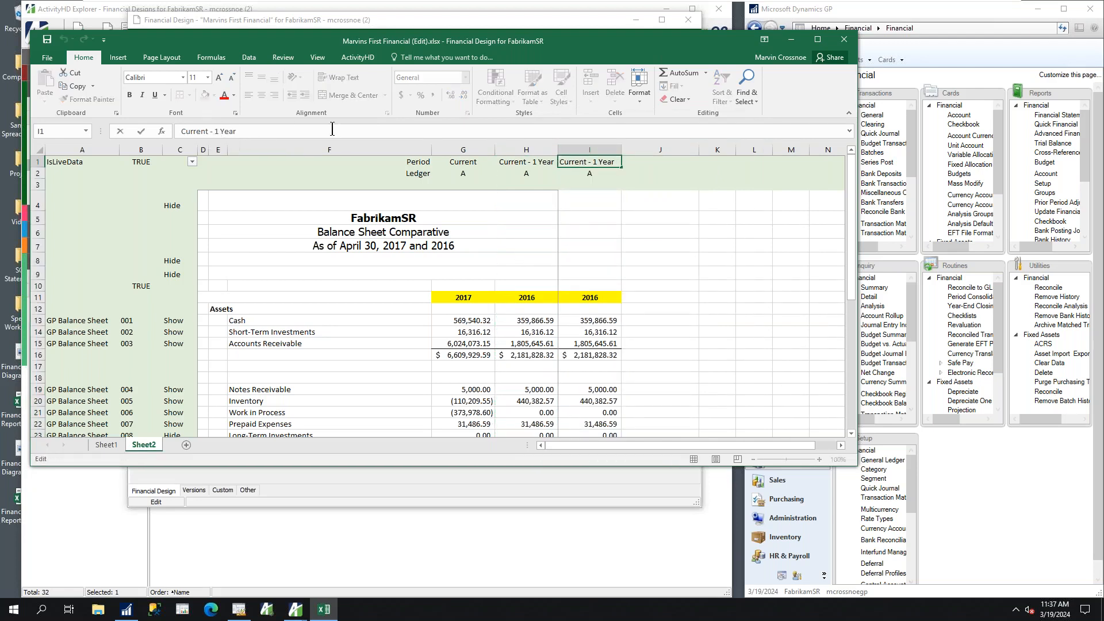
key(BackSpace)
text(2)
key(Return)
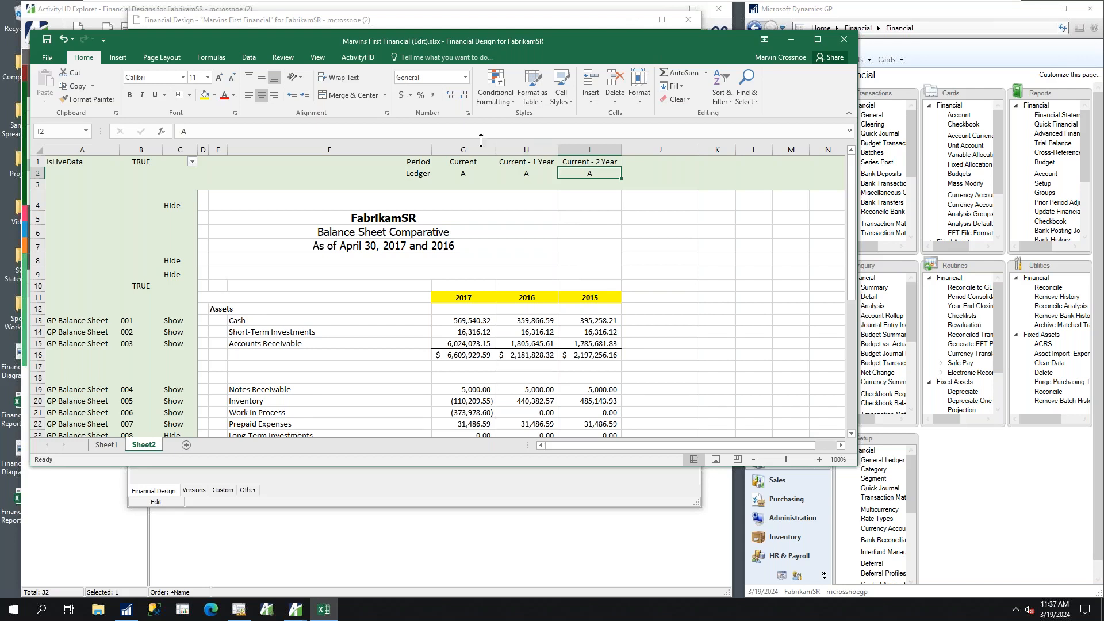
Insert a copy of the Current period column between it and the Current - 1 Year column
click(467, 149)
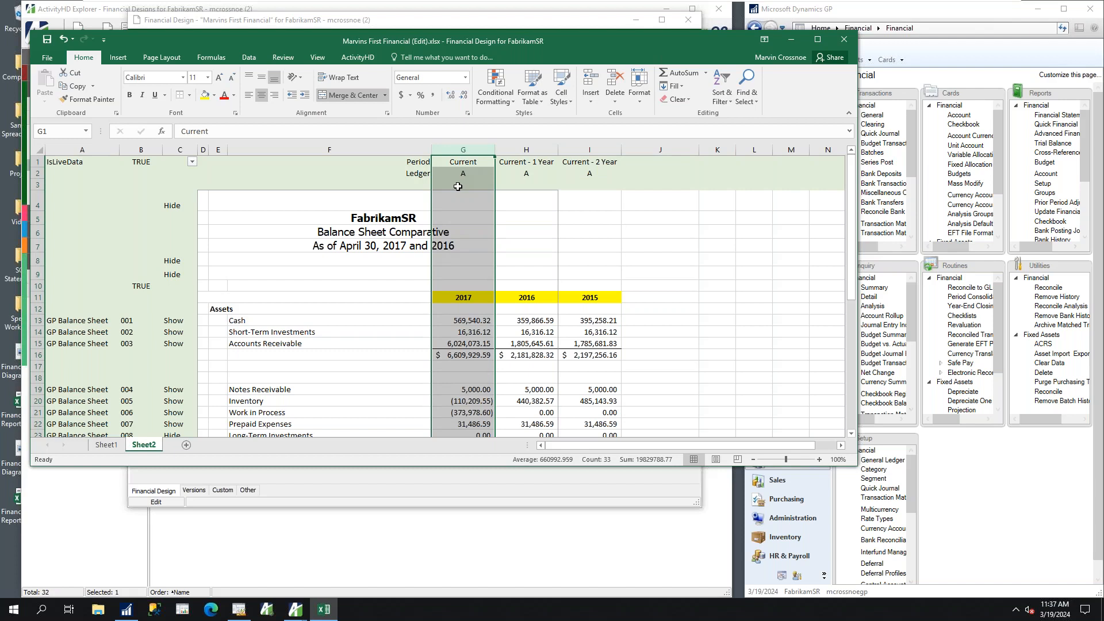
right_click(480, 149)
click(507, 171)
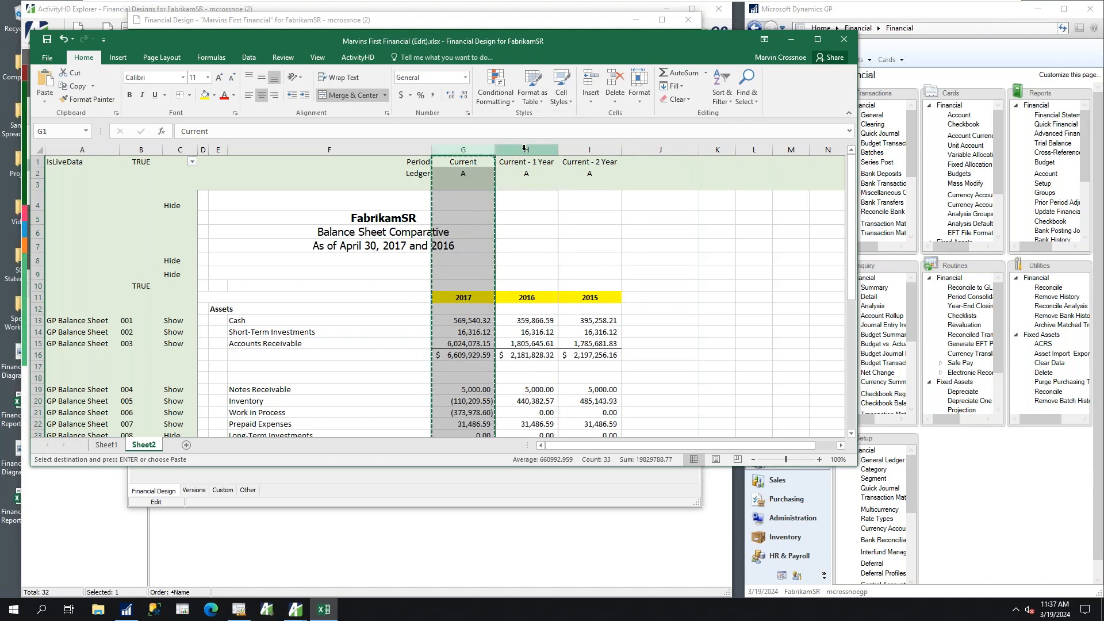
right_click(524, 147)
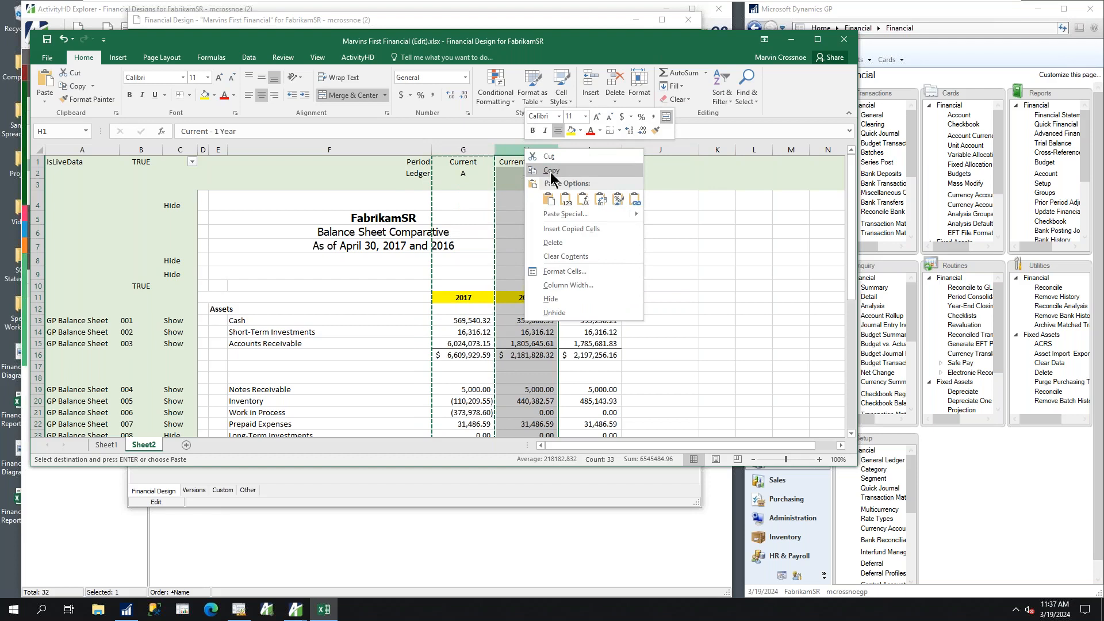
click(555, 227)
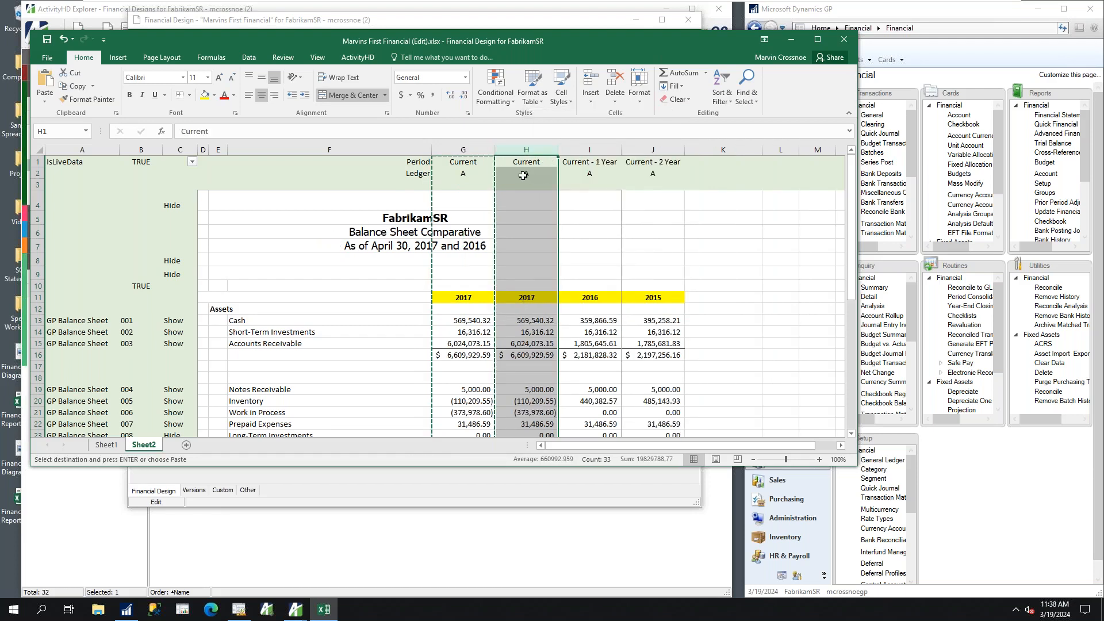
Set the ledger of the duplicated Current column in H2 to b, and select the calculation log notice in row 4
click(525, 173)
text(b)
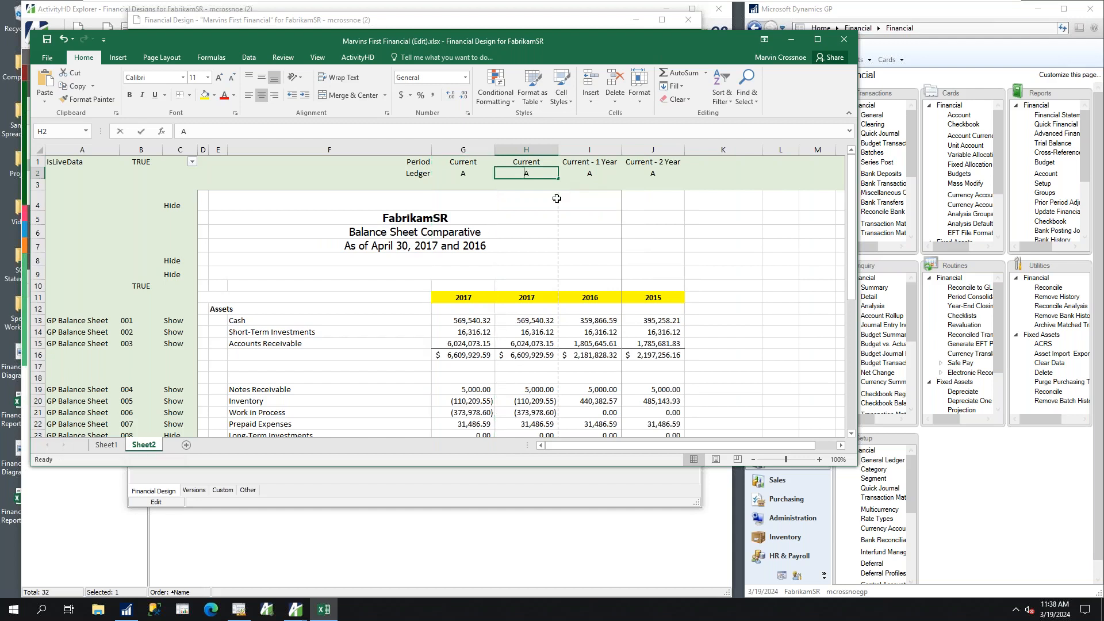
key(Return)
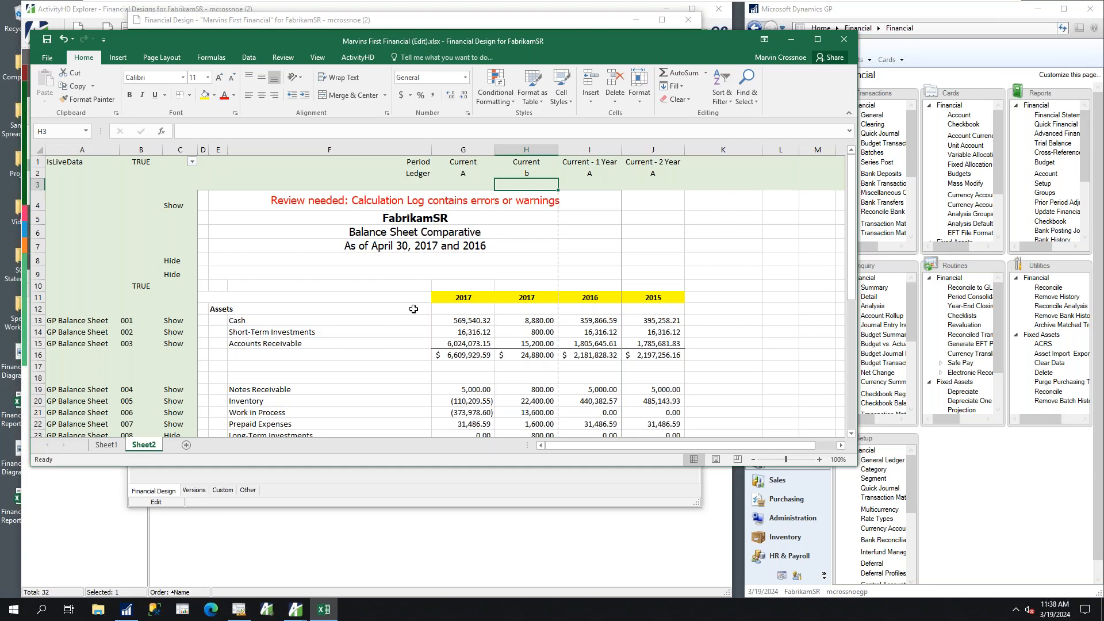
click(241, 199)
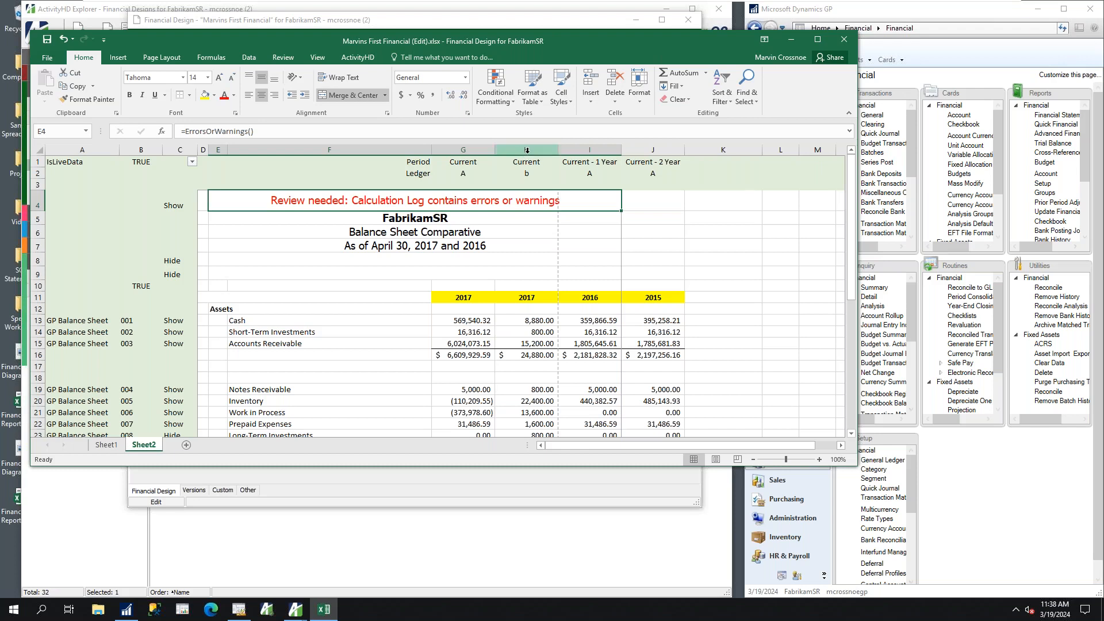
Insert a blank column before the Current - 1 Year column and enter the heading Variance in I11
click(575, 149)
right_click(587, 148)
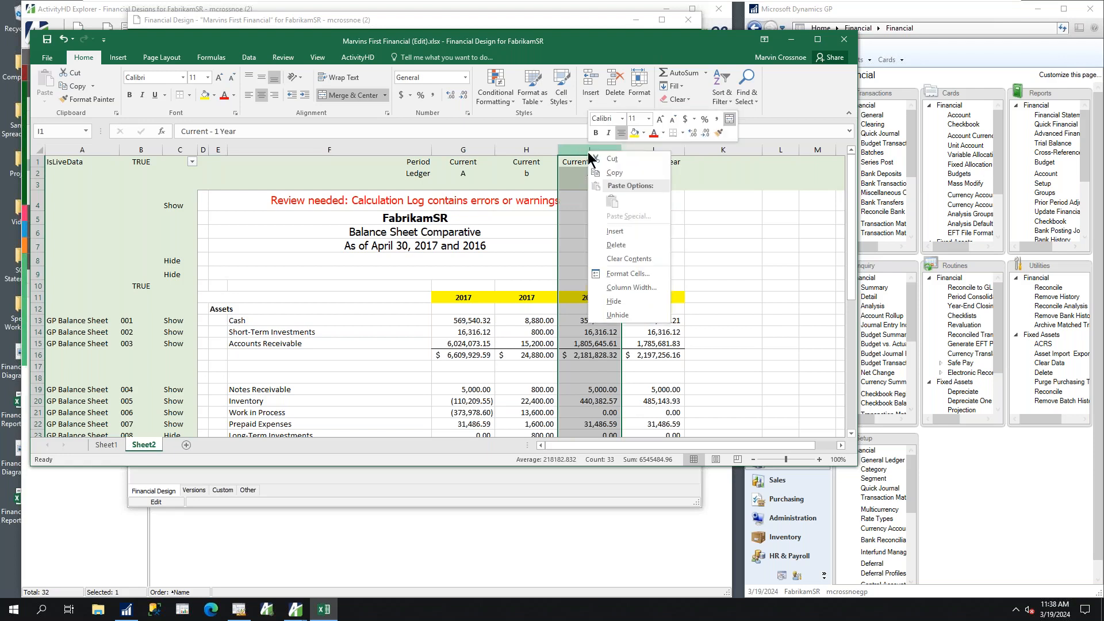
click(627, 229)
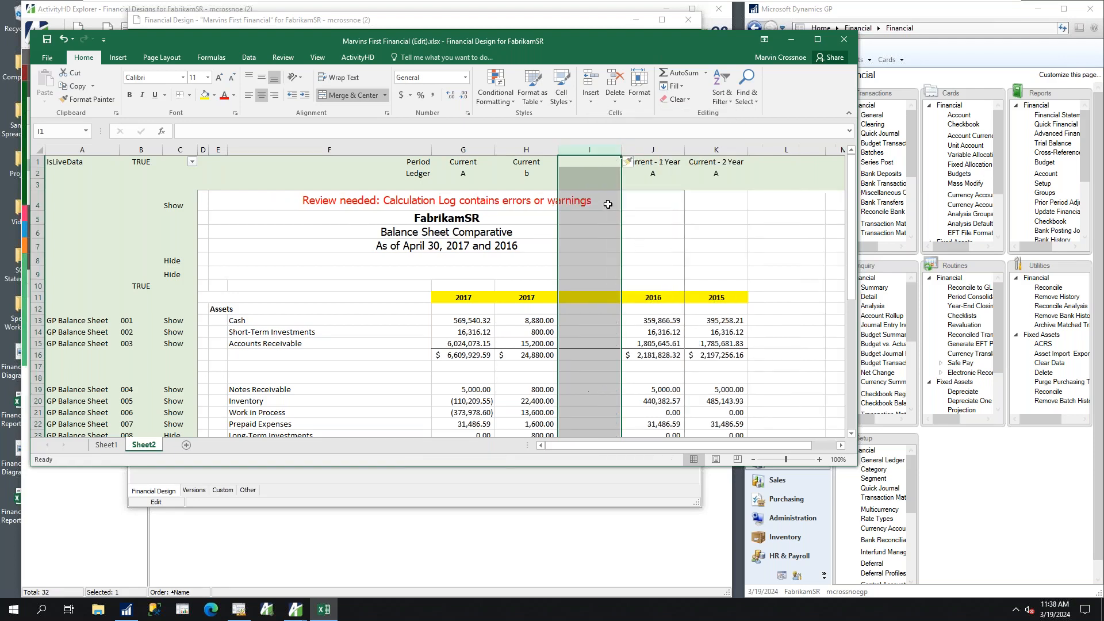
click(578, 302)
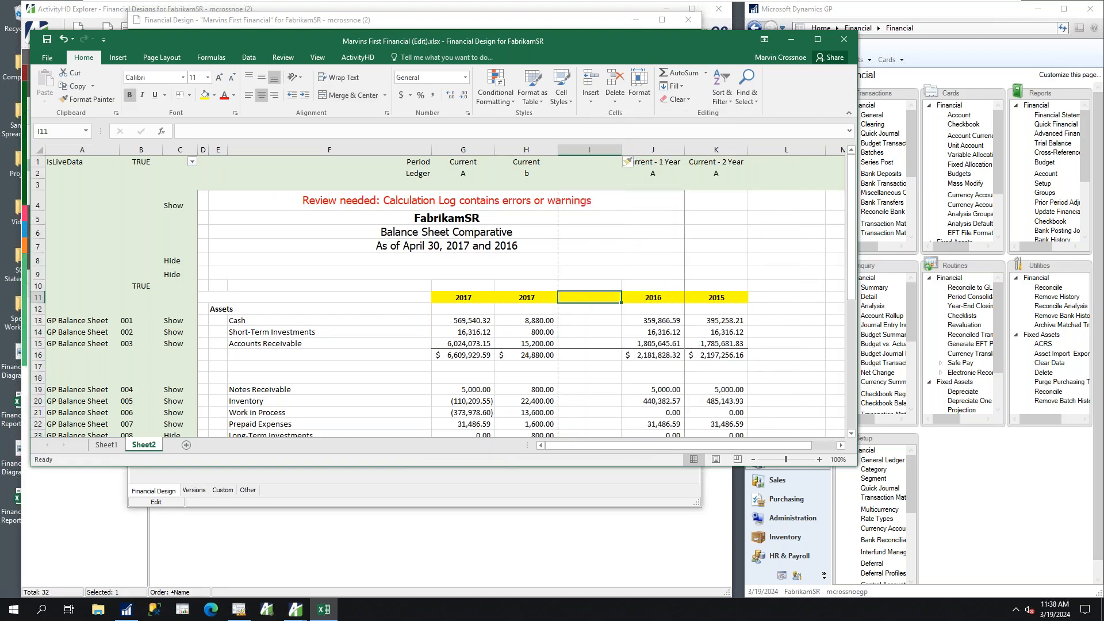
text(Variance)
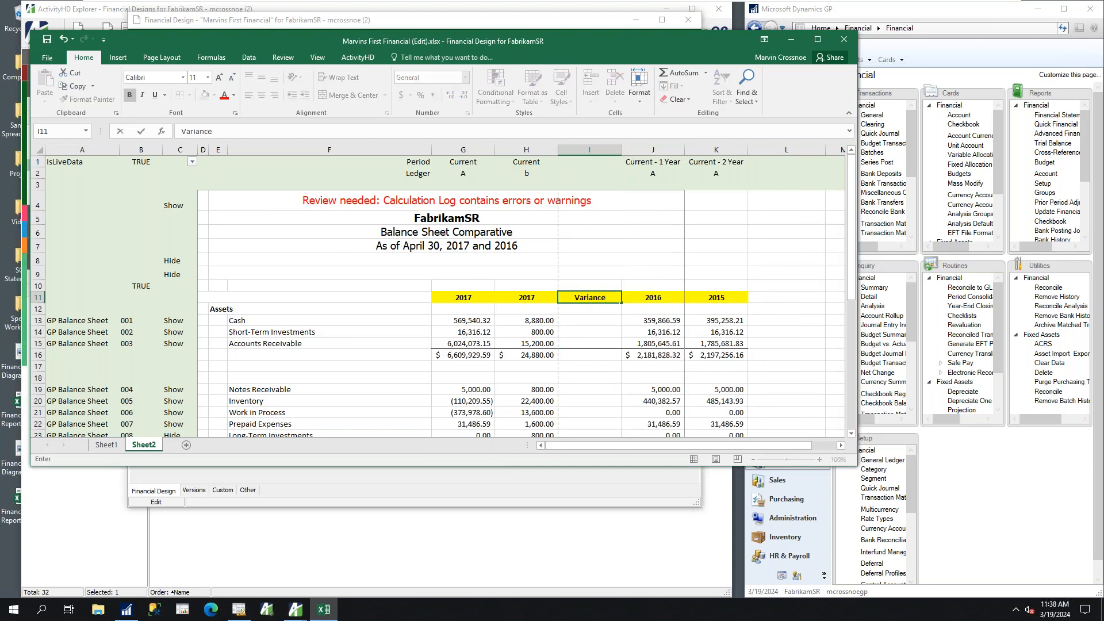
Enter the Cash variance formula =G13-H13 in cell I13
click(580, 318)
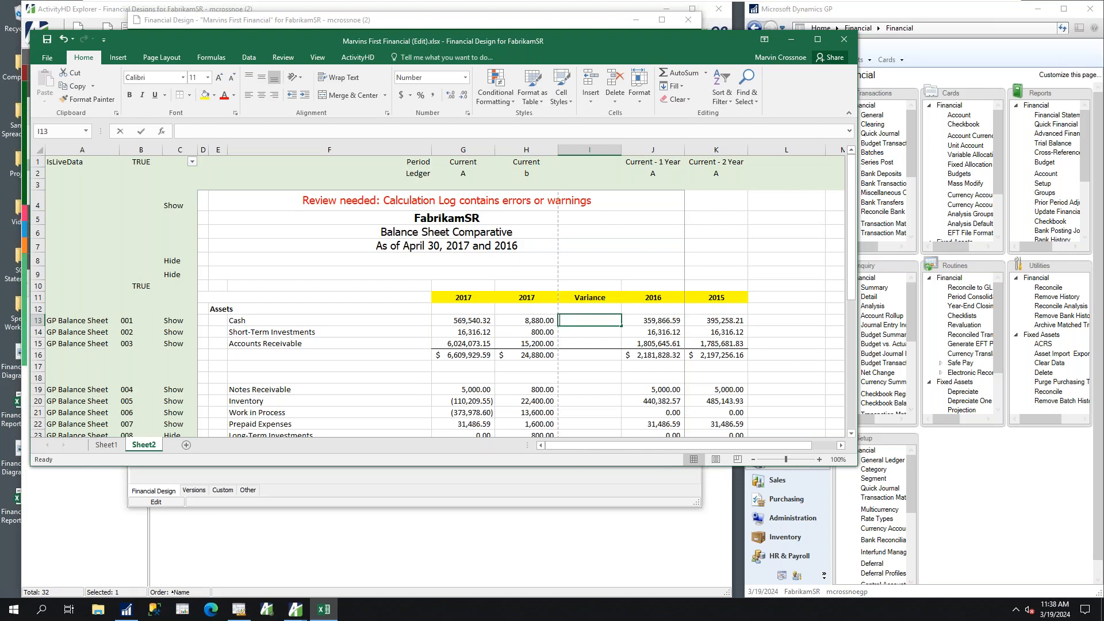
text(=)
click(480, 321)
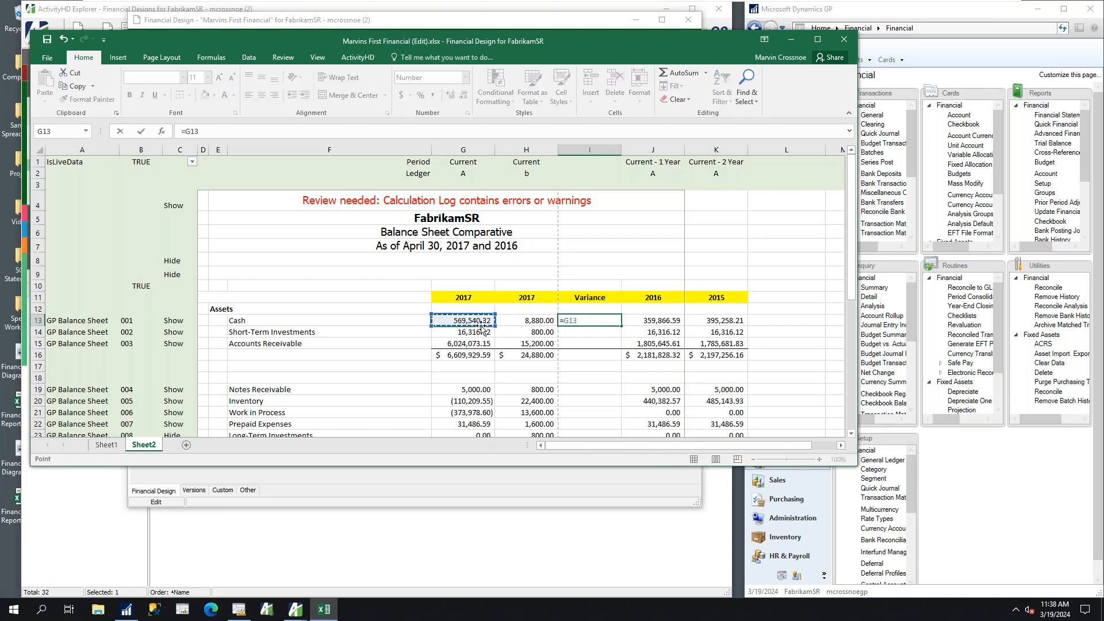
text(-)
click(536, 322)
key(Return)
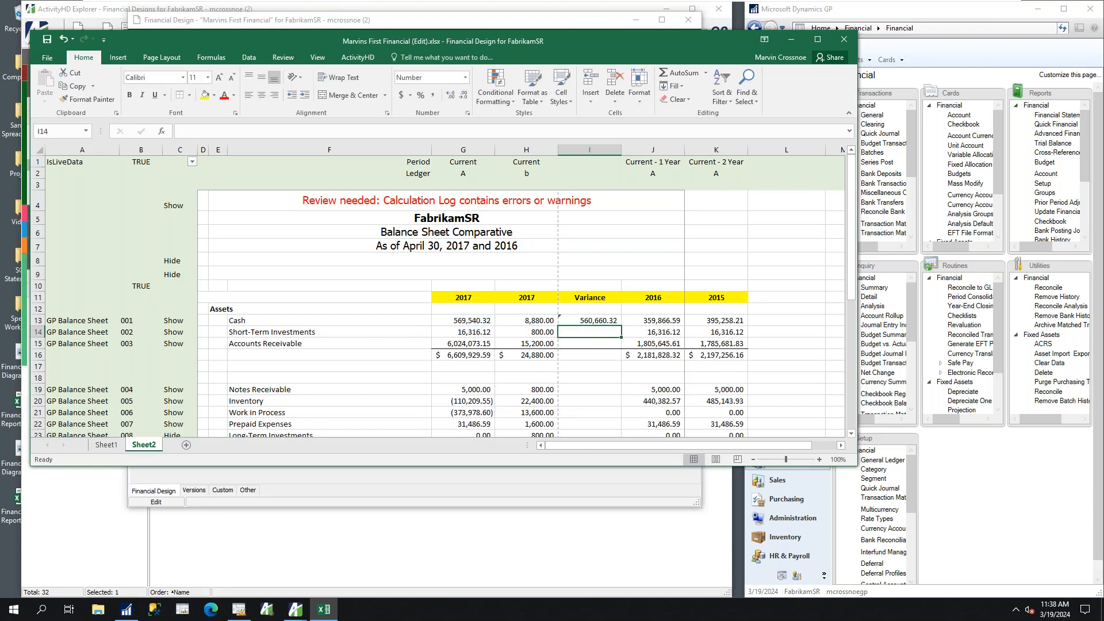
Drill down into the Current ledger A Cash balance in G13, sort its journal detail by post date descending, and close the explorer
click(472, 321)
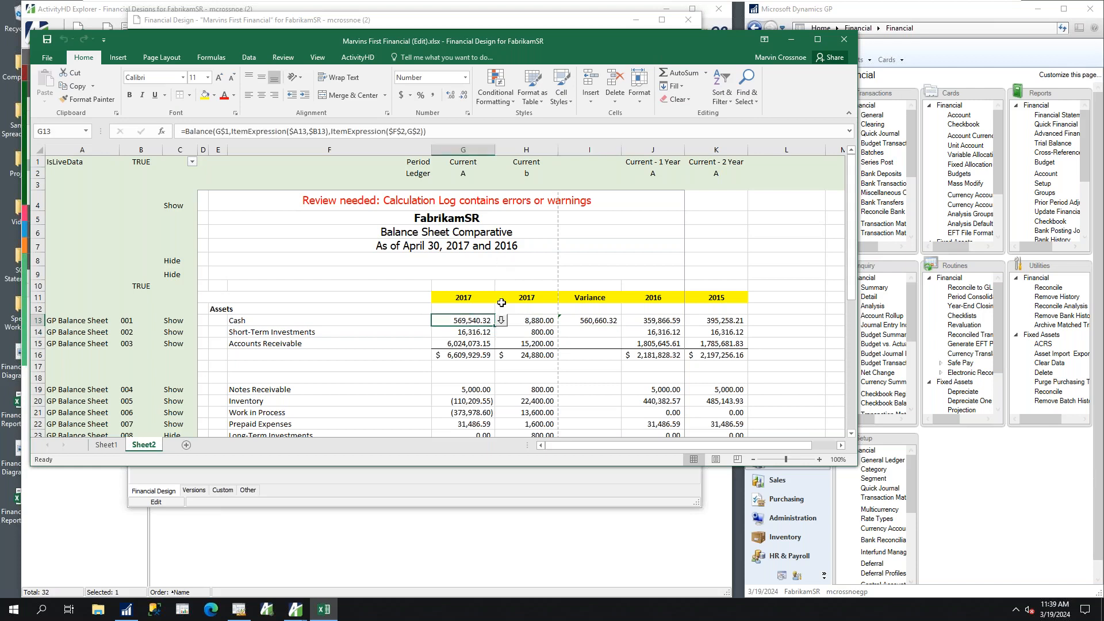
click(501, 320)
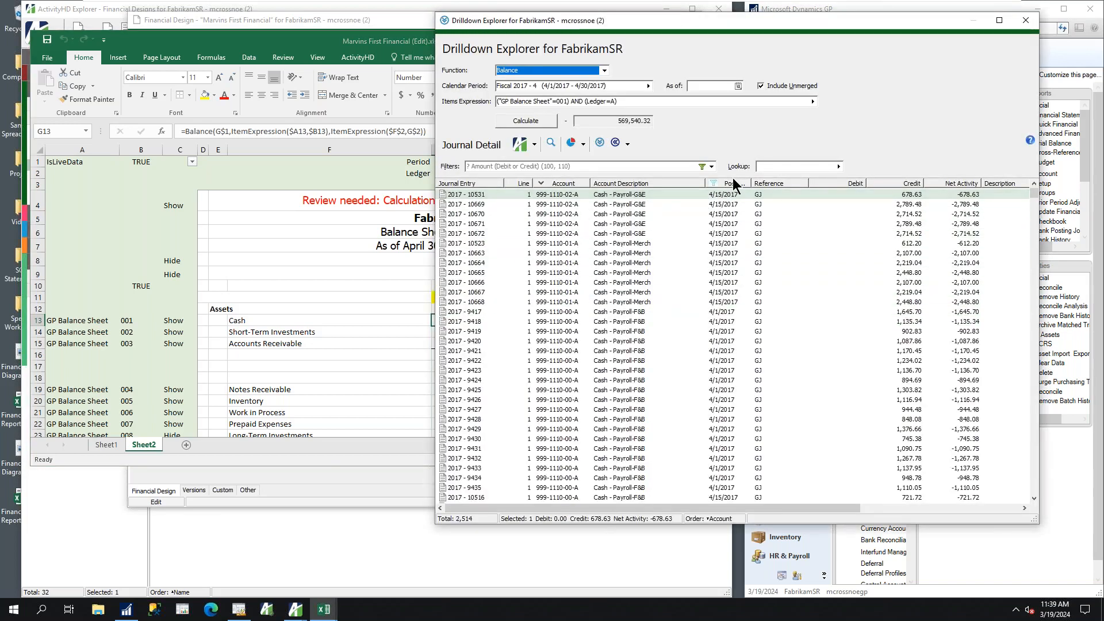
click(733, 182)
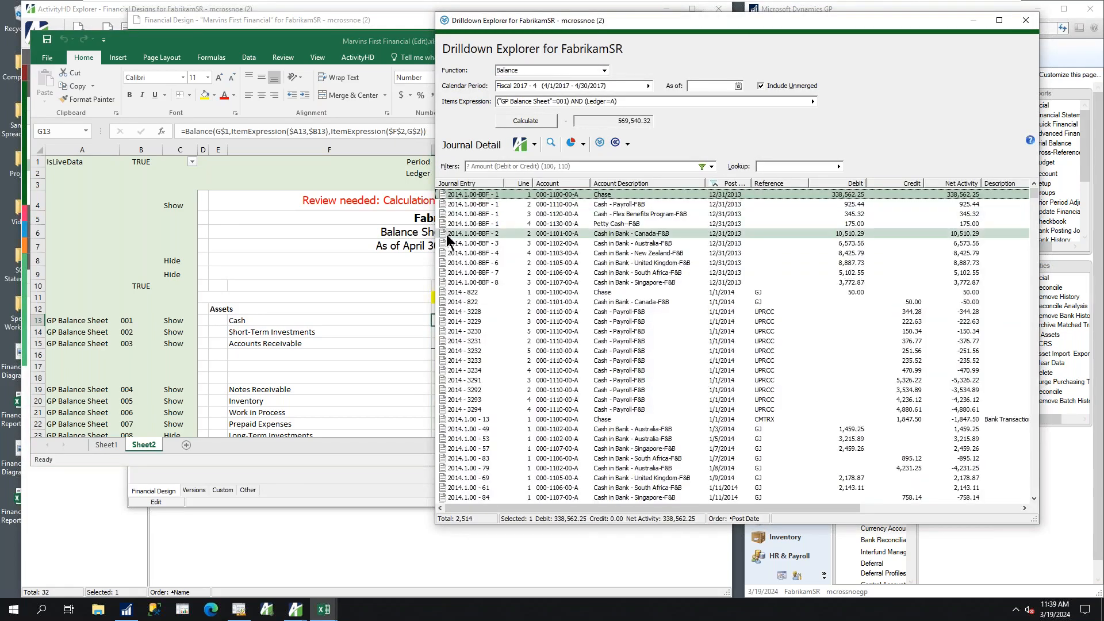
click(724, 182)
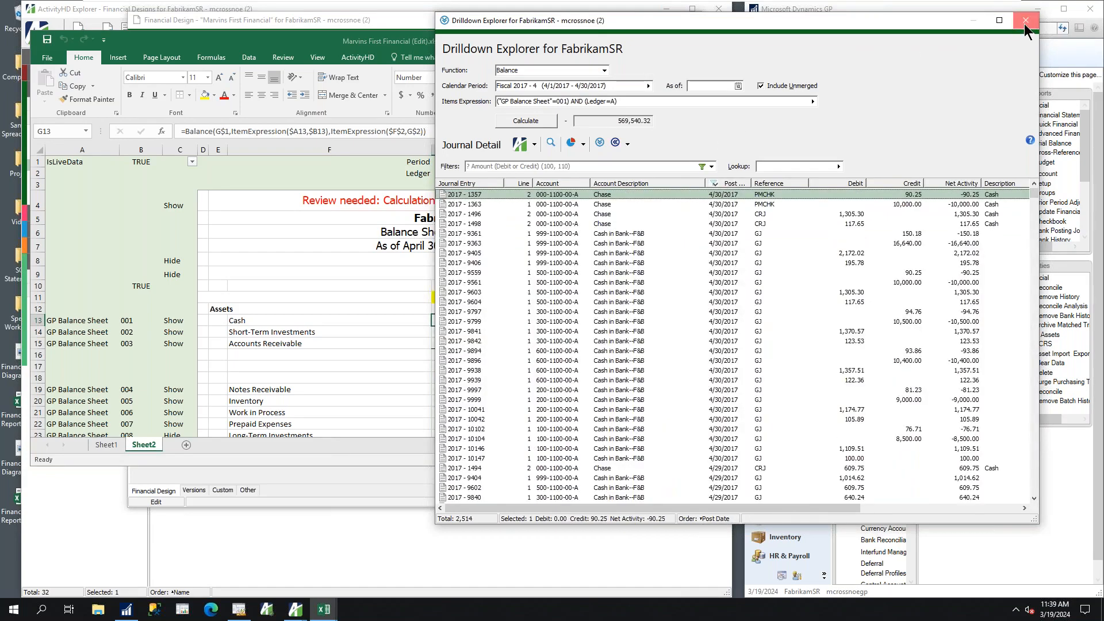
click(1025, 20)
Drill down into the 2016 Cash balance in J13 and the ledger b Accounts Receivable balance in H15, closing each journal detail view
click(650, 319)
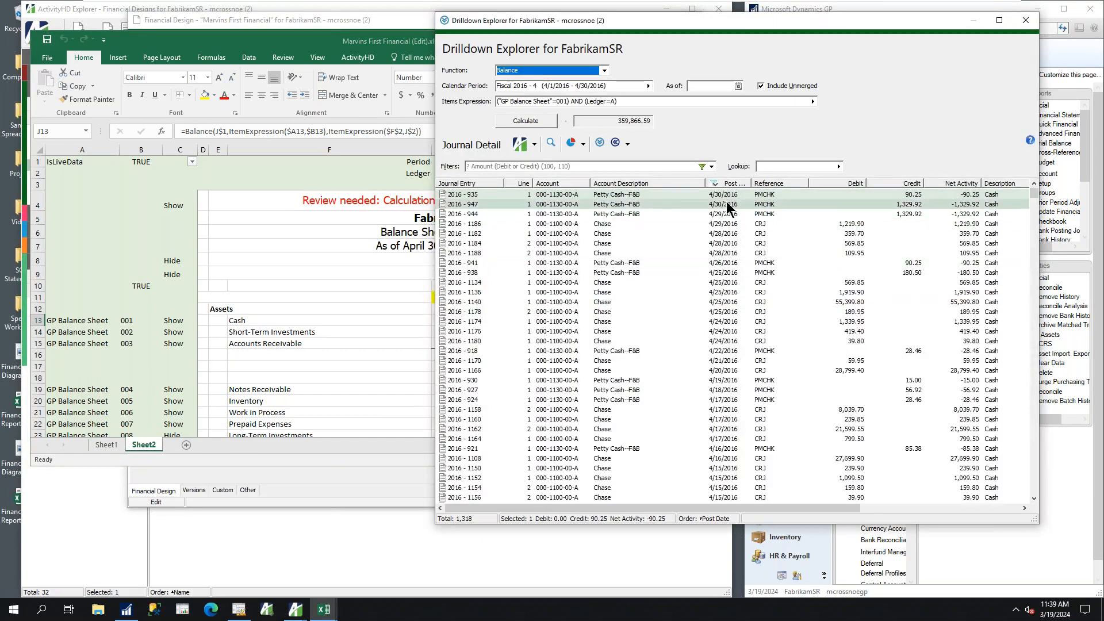
click(1025, 20)
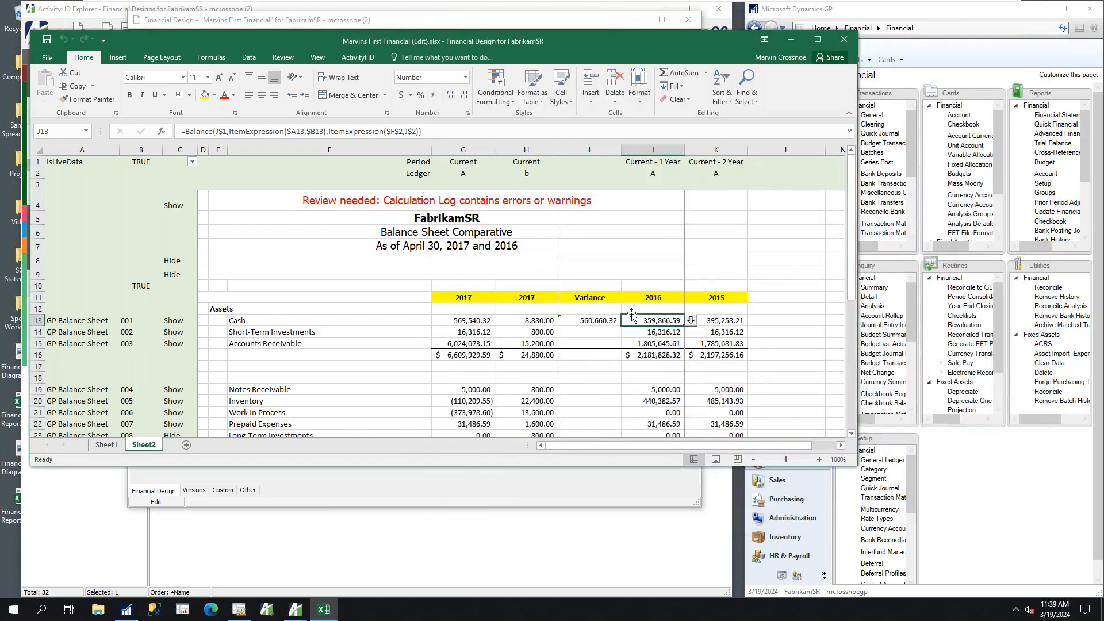
click(546, 345)
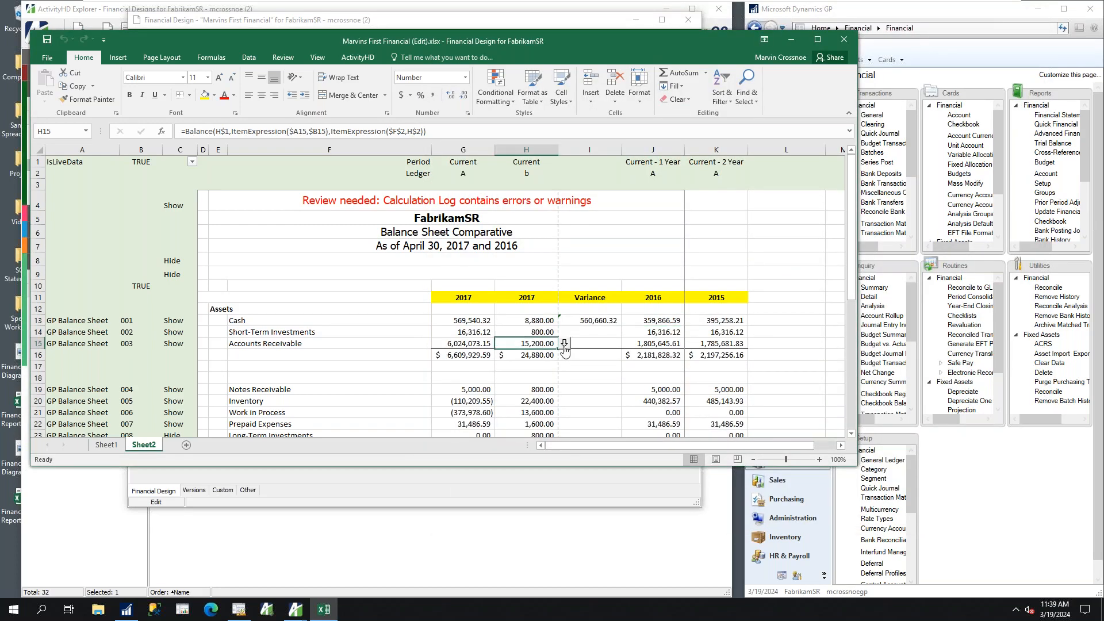
click(564, 343)
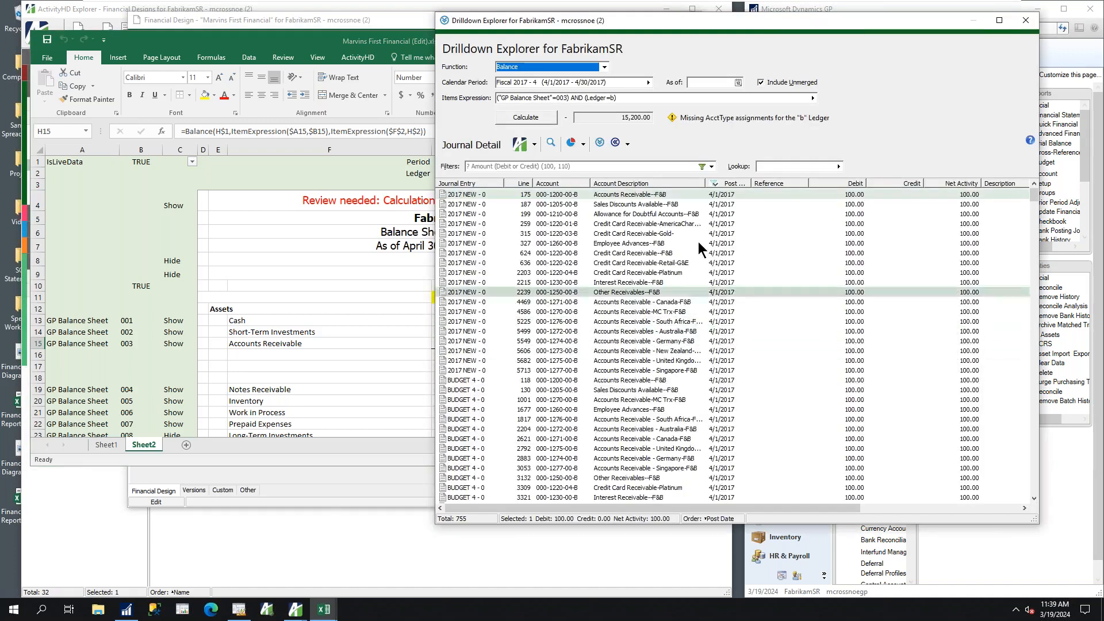
click(1025, 20)
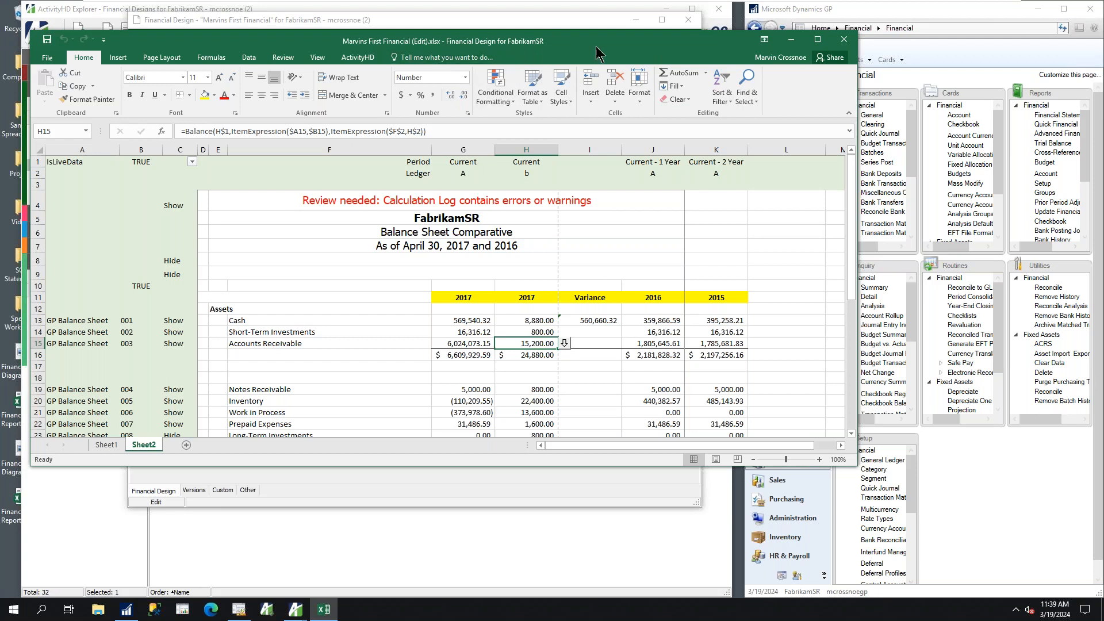
Close the workbook with its changes saved, save the financial design, and check its version history before closing it
click(844, 39)
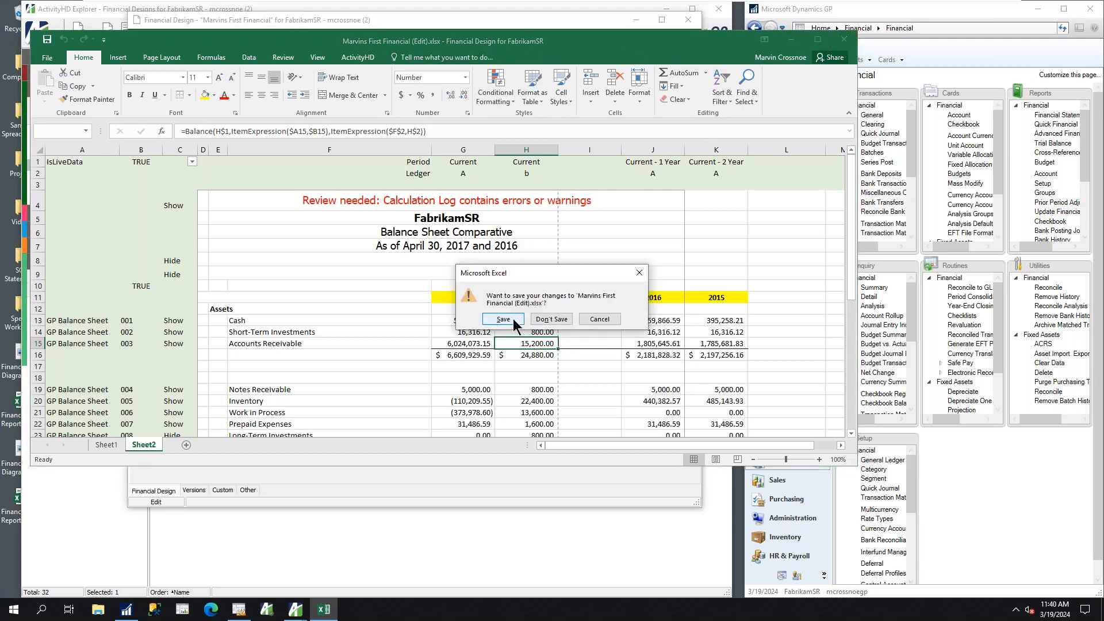
click(503, 319)
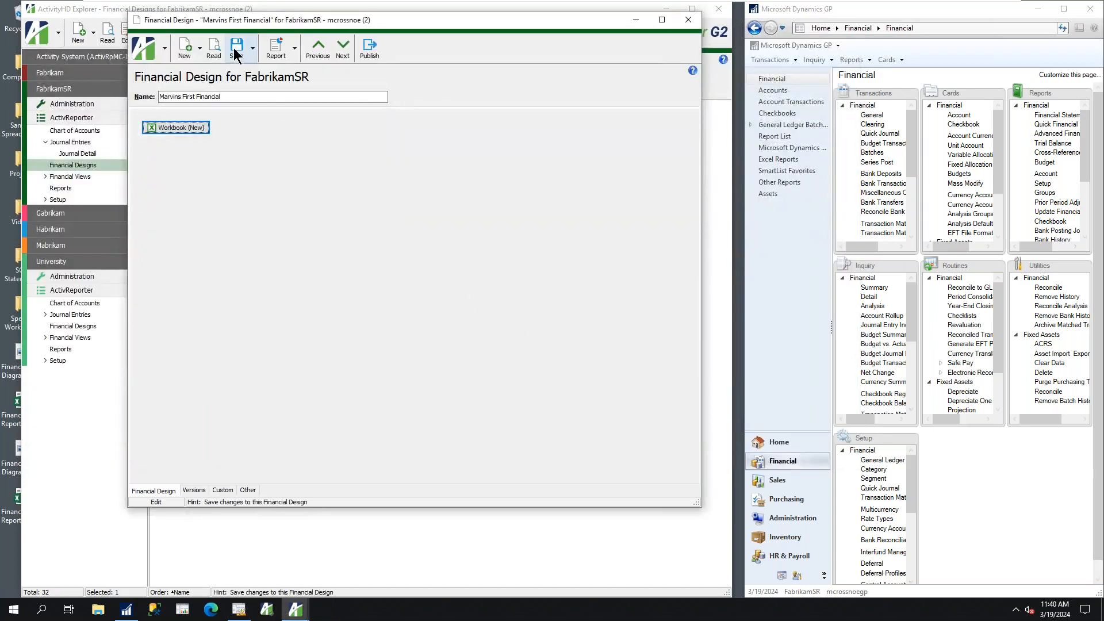
click(235, 51)
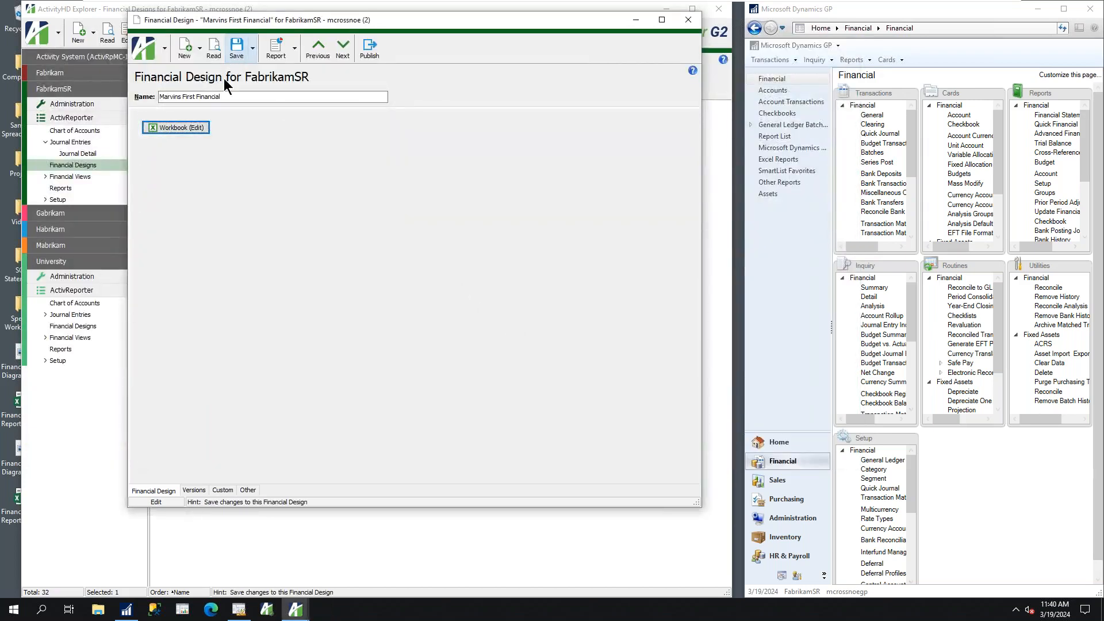
click(196, 491)
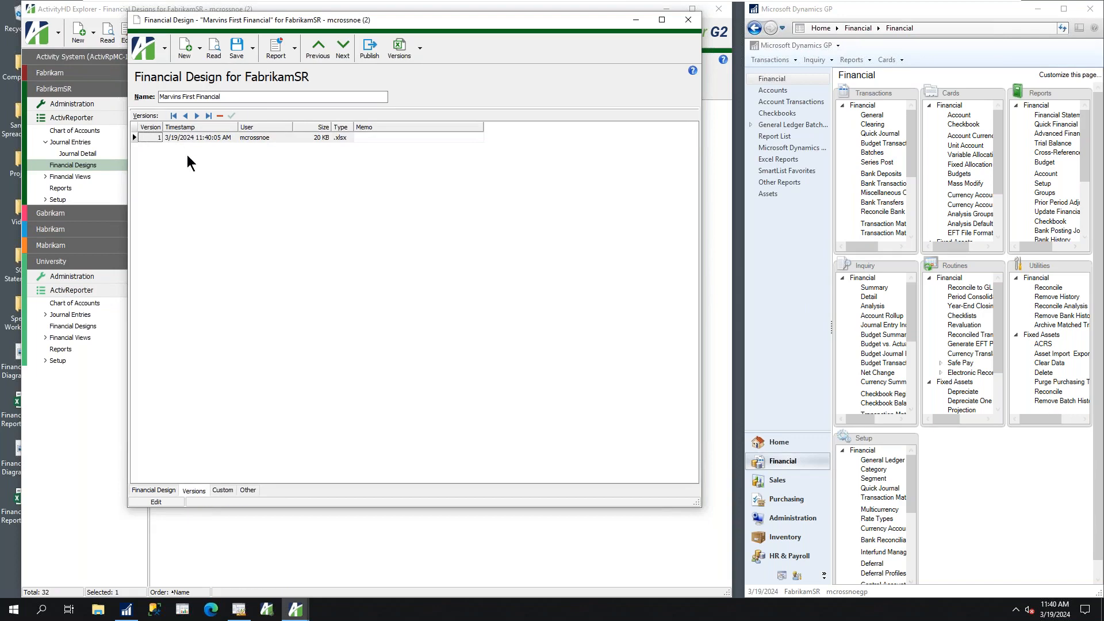
click(690, 24)
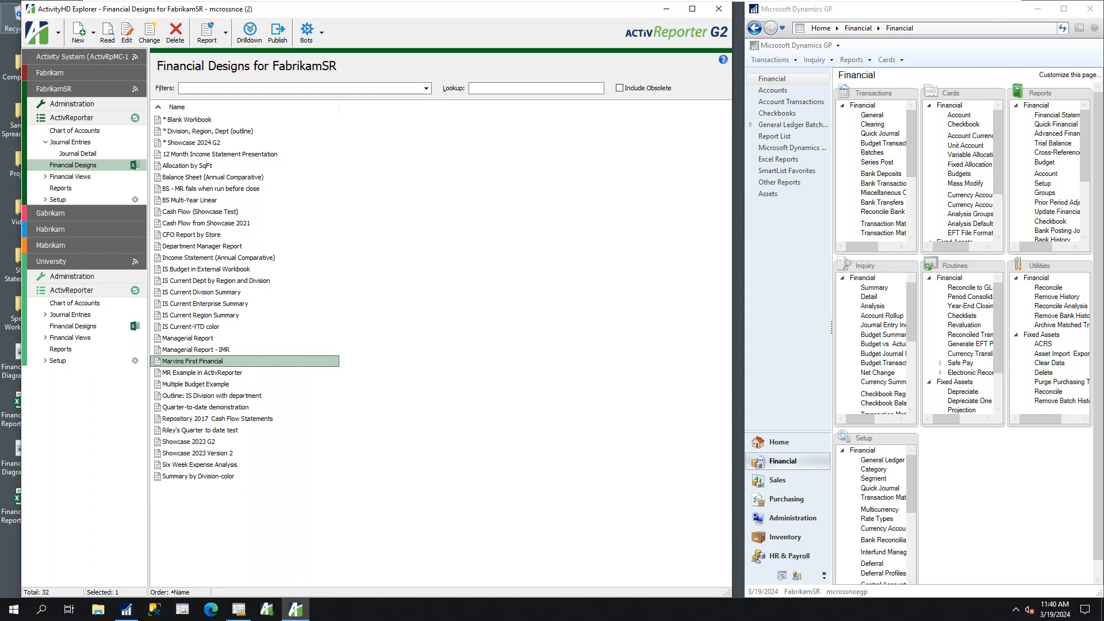
Switch to Management Reporter and open the (FAB) BALSHEET row definition from the (F) BALSHT report
mouse_move(241, 613)
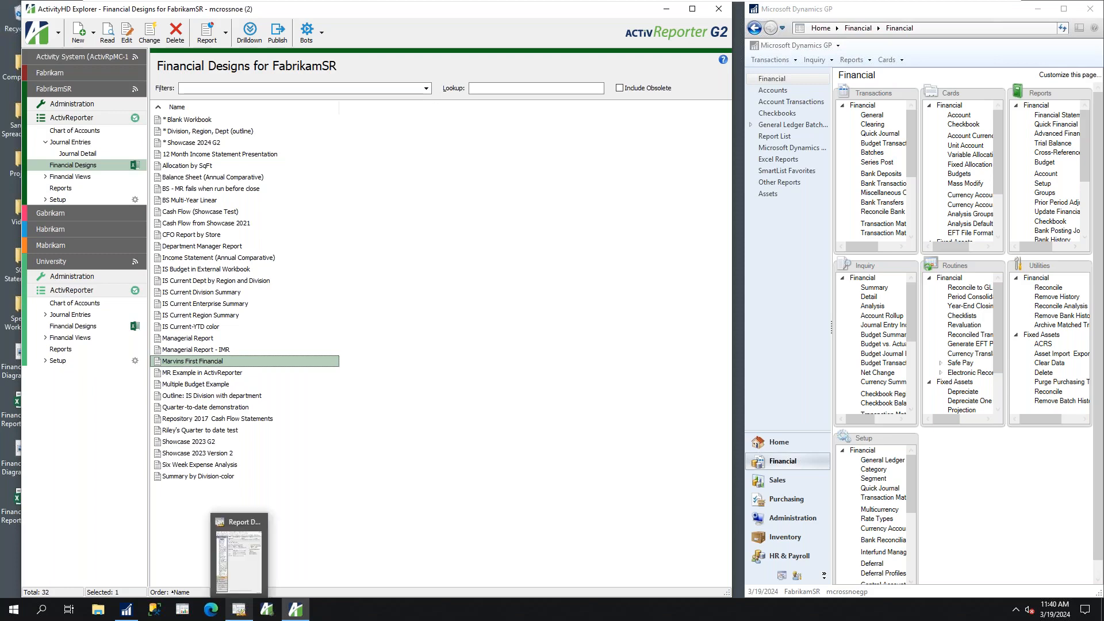
click(242, 573)
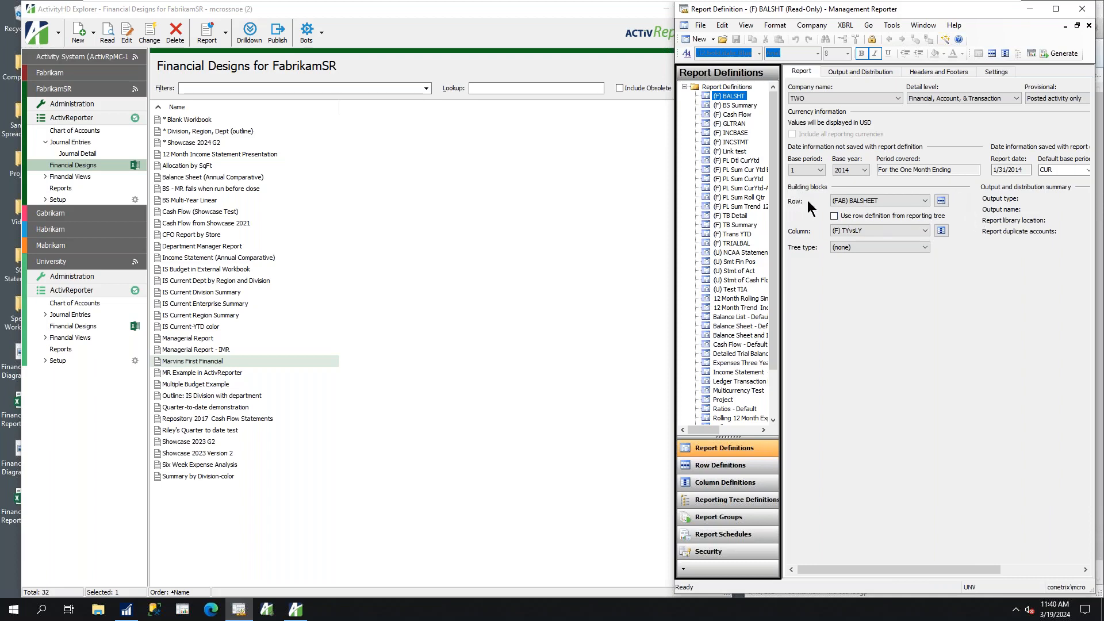
click(941, 201)
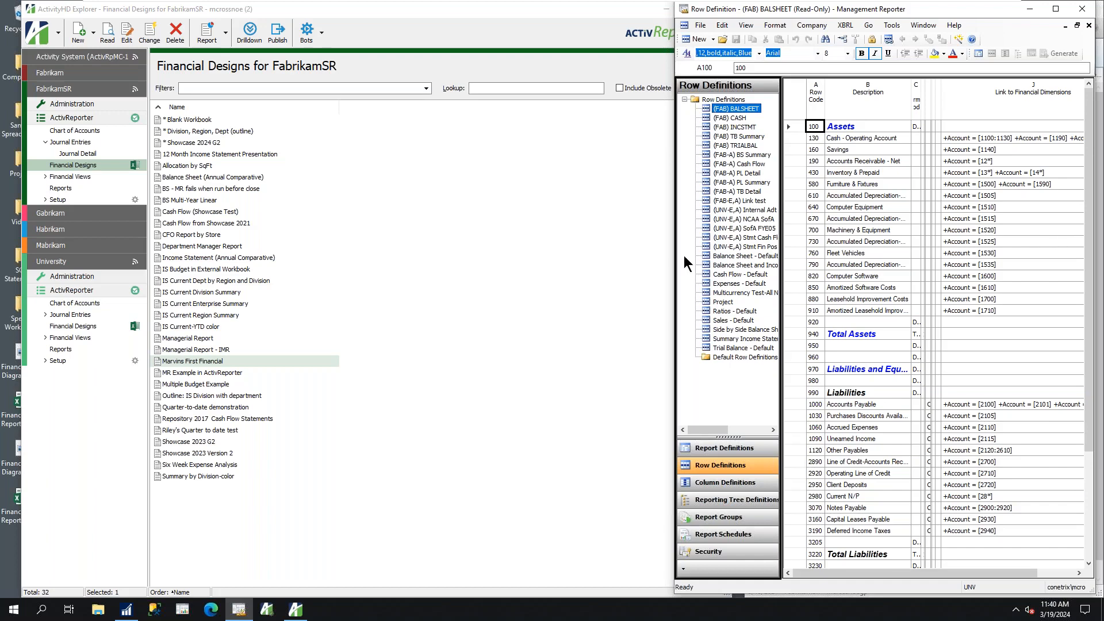
Switch to ActivityHD Explorer, open the FabrikamSR rollups list, and narrow the window to reveal the row definition
click(40, 200)
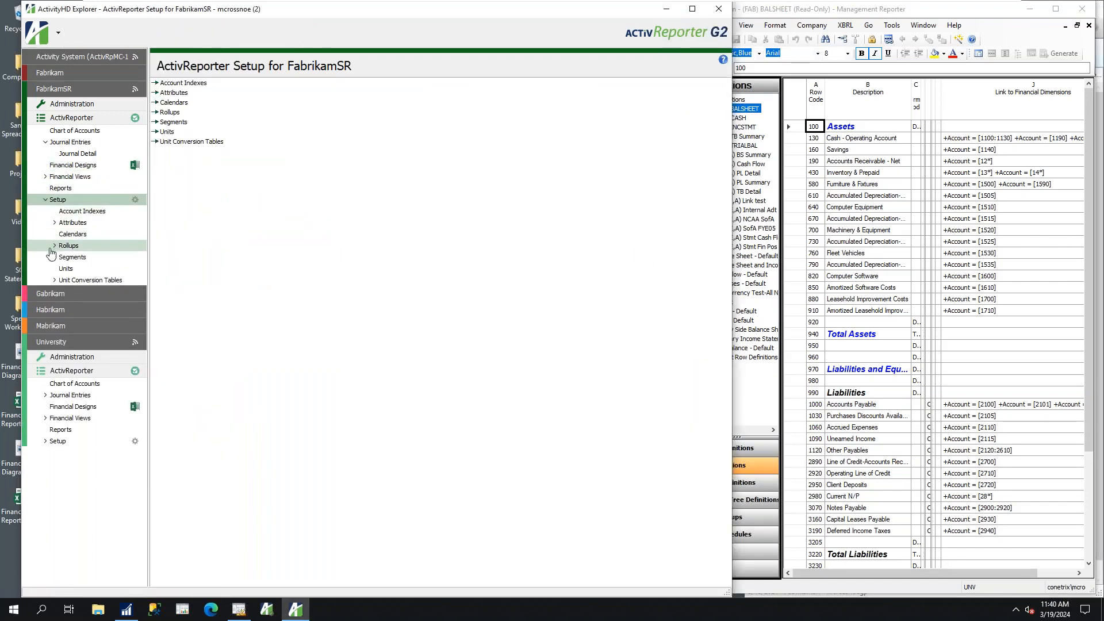
click(64, 246)
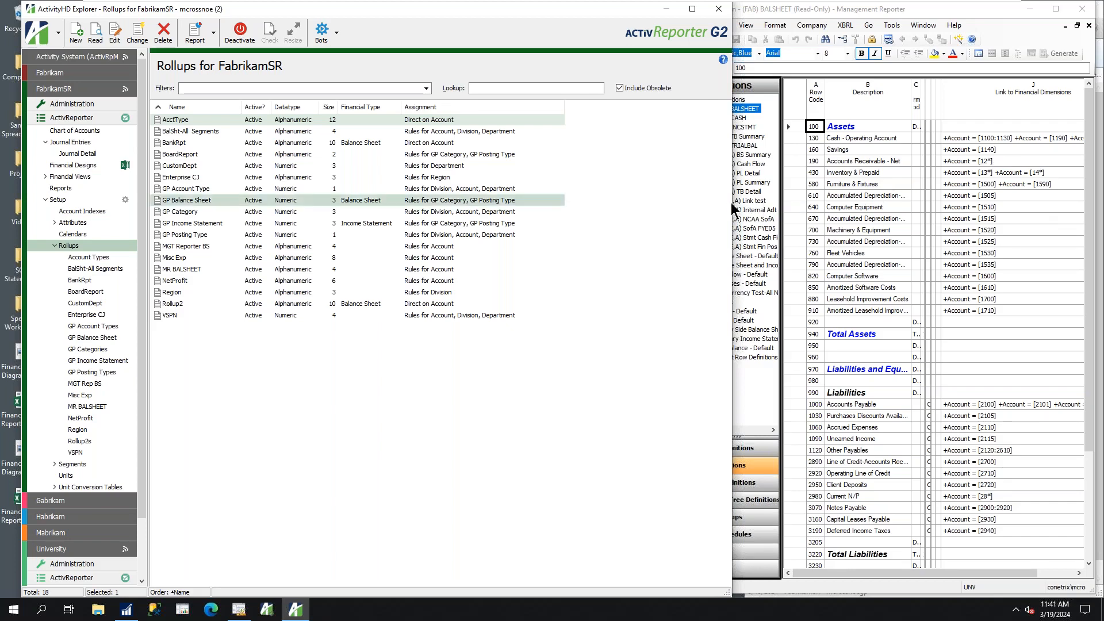
drag(733, 201, 601, 202)
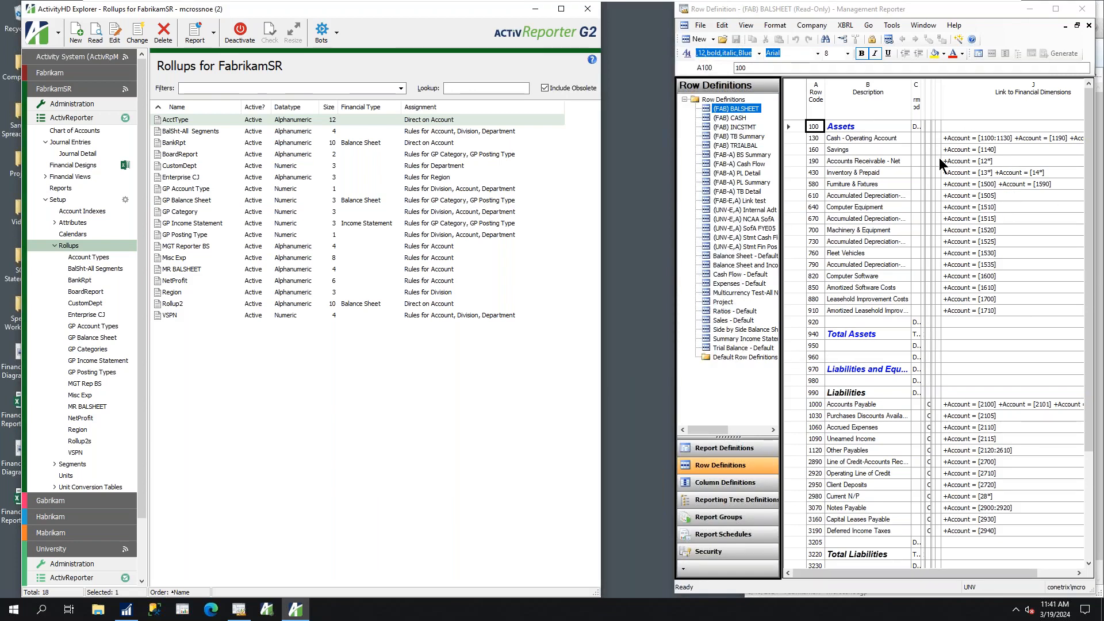
Run the New Rollup from MR Rows bot and log in to SQL Server using a trusted connection
click(337, 32)
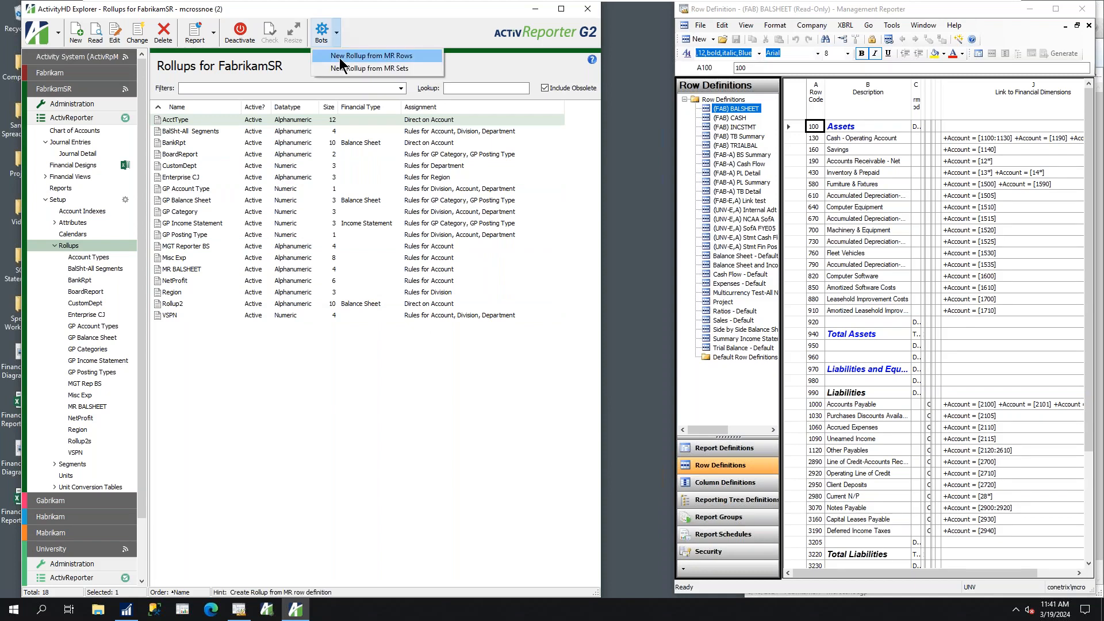
click(346, 57)
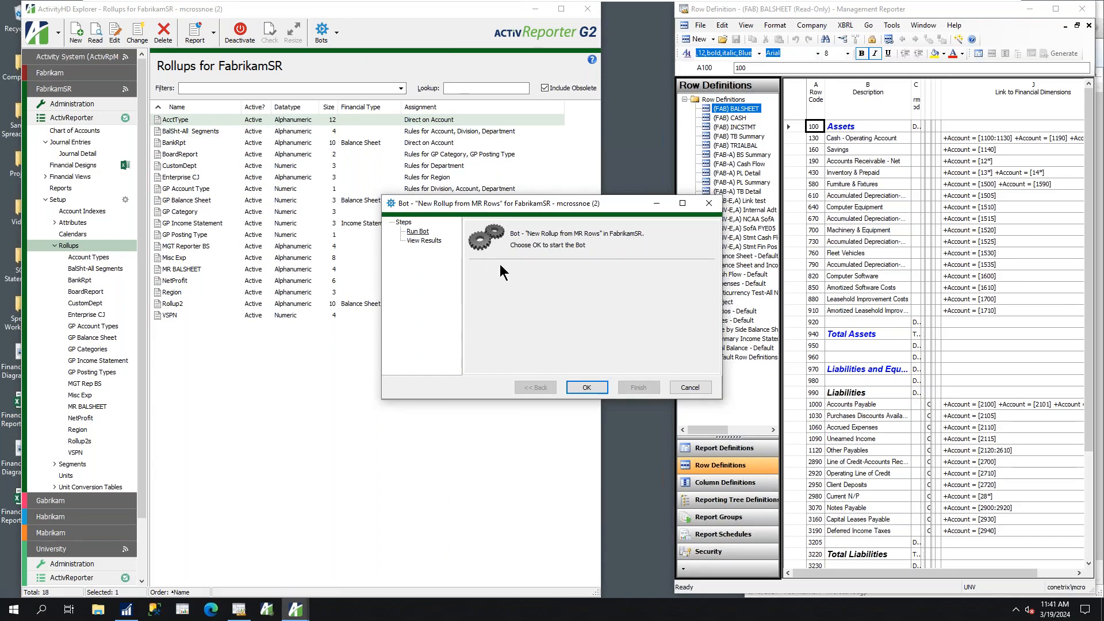
click(587, 387)
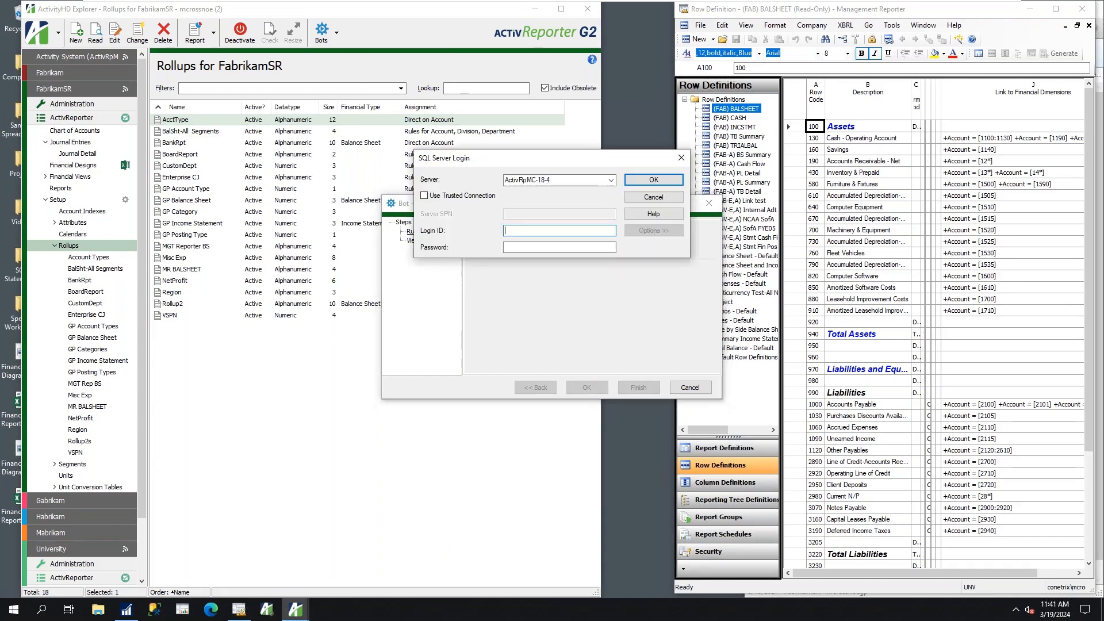
click(424, 196)
click(650, 182)
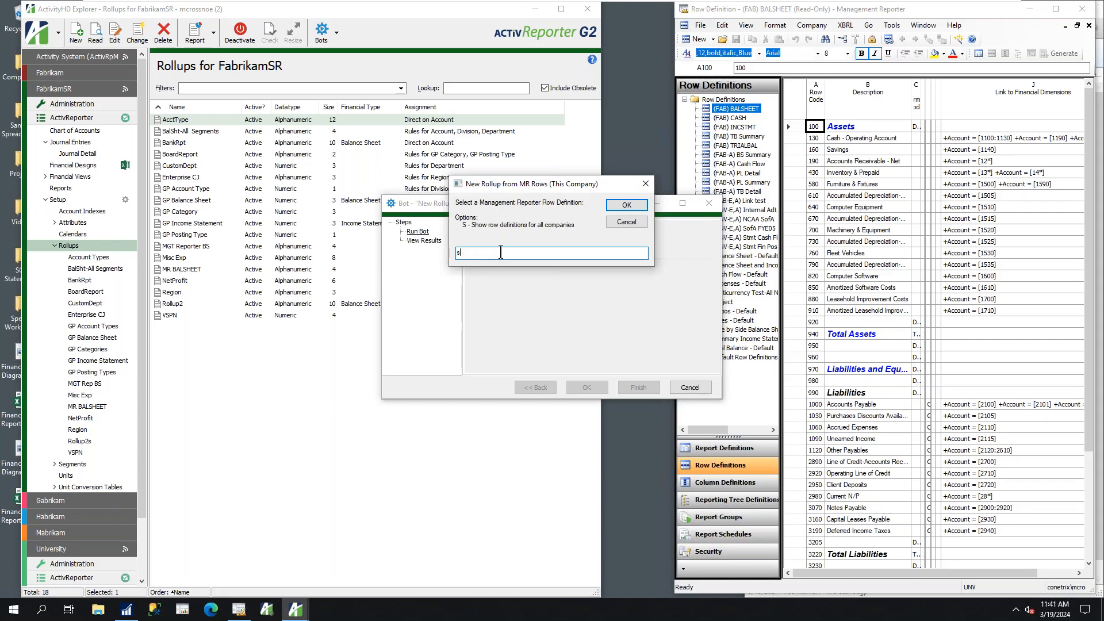
Show row definitions for all companies, create a rollup from (FAB) BALSHEET keeping that name, and finish the bot
text(s)
key(Return)
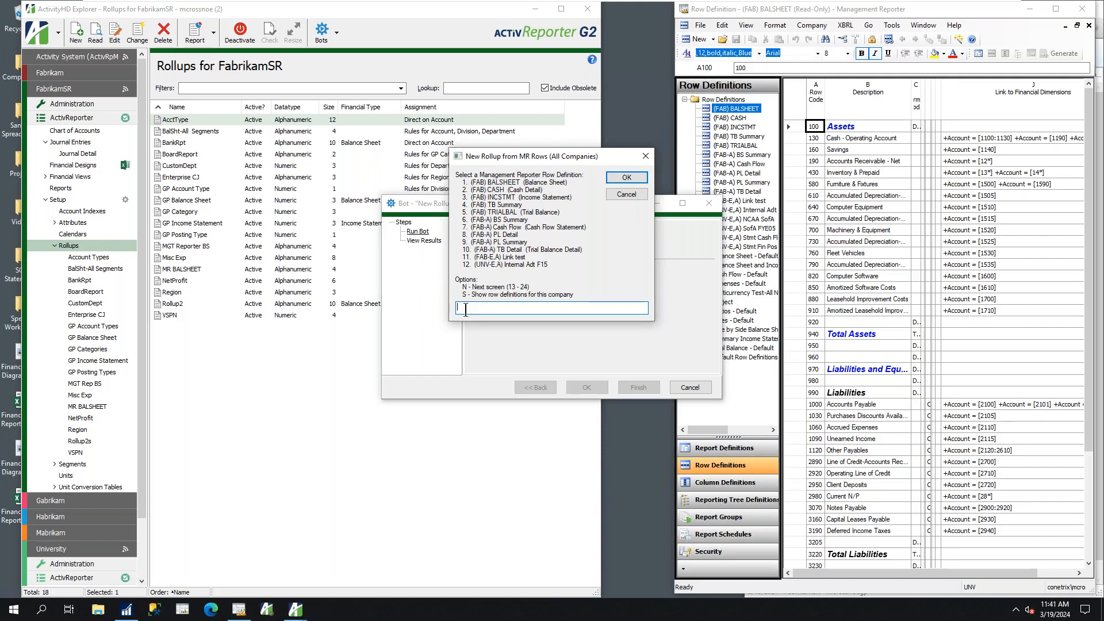
key(Return)
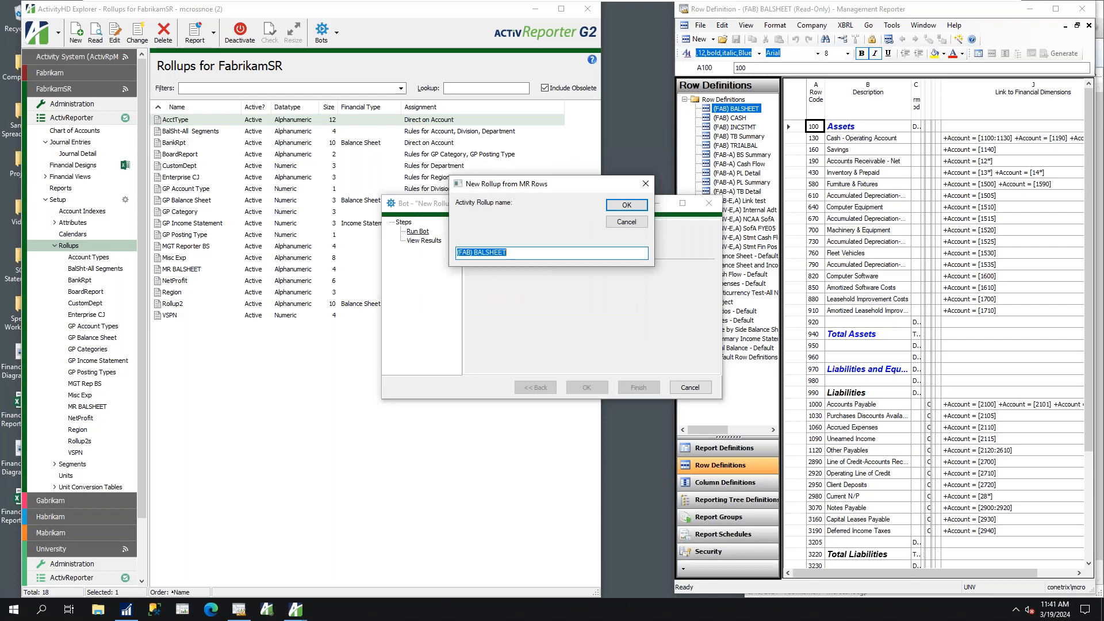
key(Return)
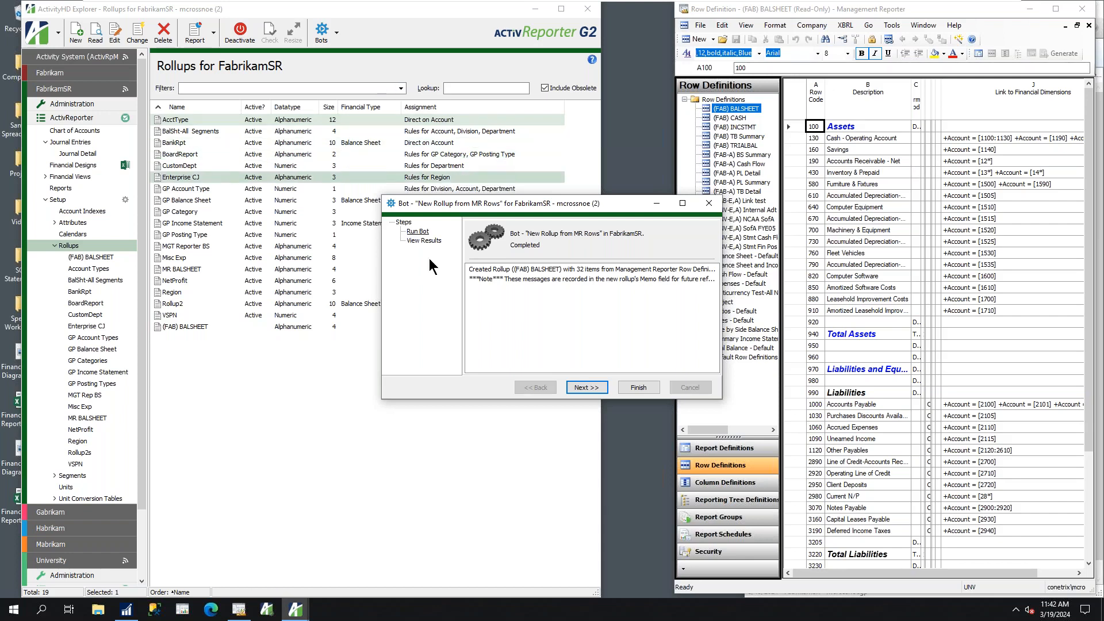
click(633, 389)
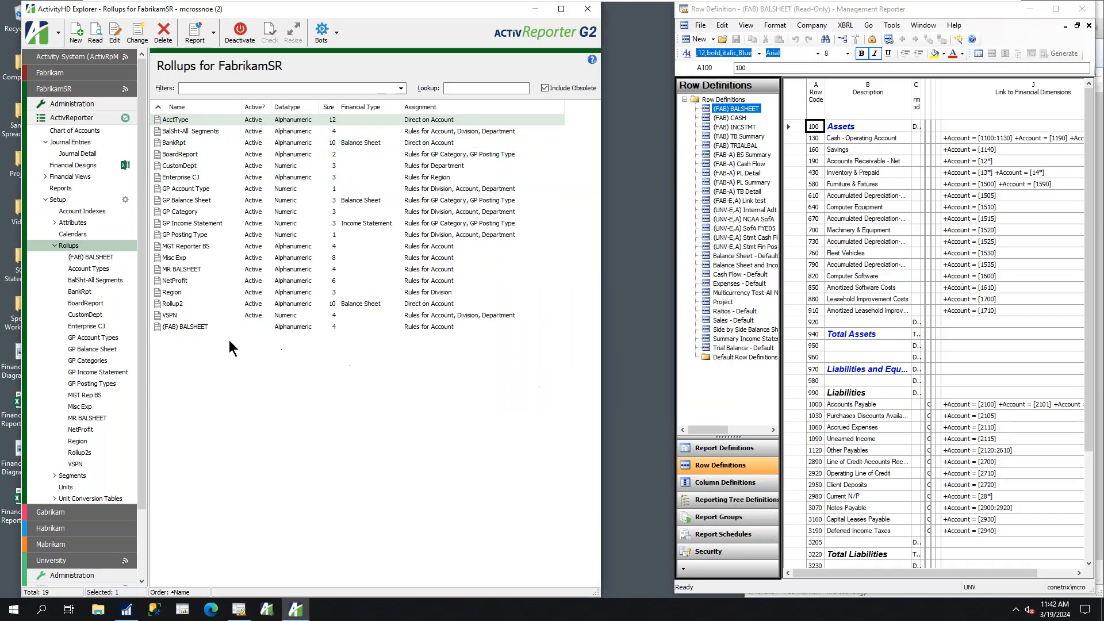
Activate the new (FAB) BALSHEET rollup in the FabrikamSR rollups list
click(200, 328)
right_click(200, 327)
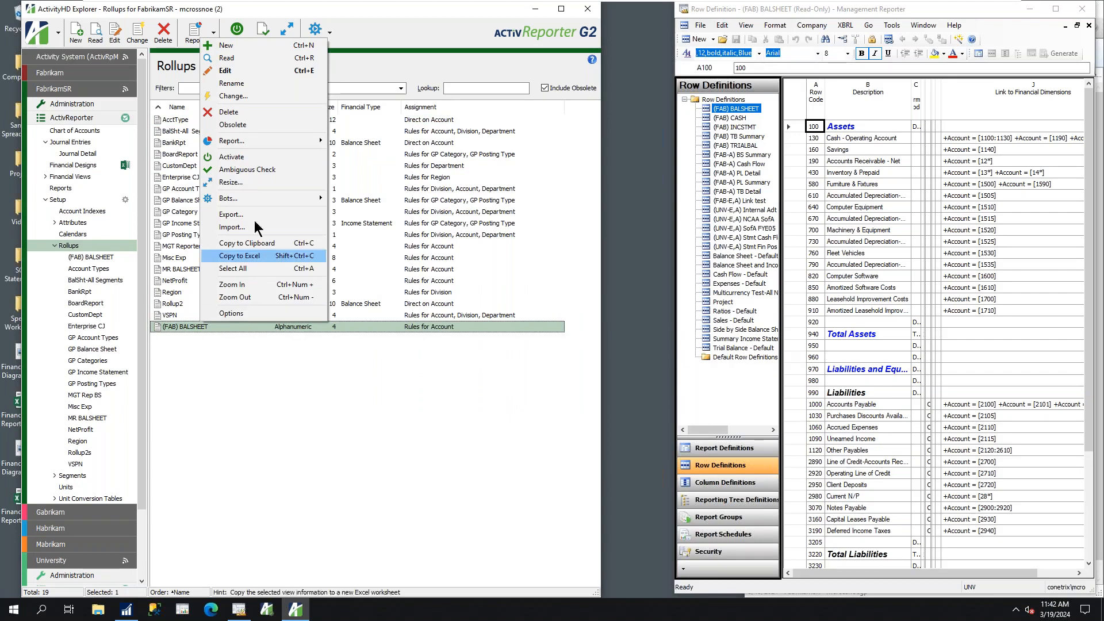
click(241, 163)
click(462, 357)
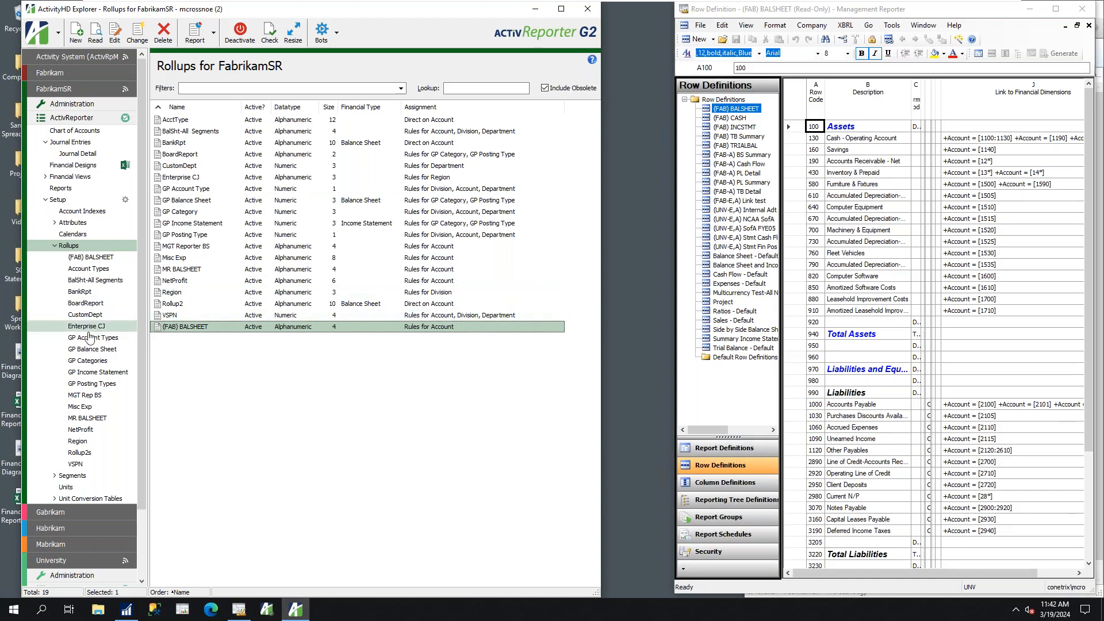
Compare the assignment rules of (FAB) BALSHEET rollup item 130, Cash - Operating Account, with that row's linked dimensions in Management Reporter
click(74, 259)
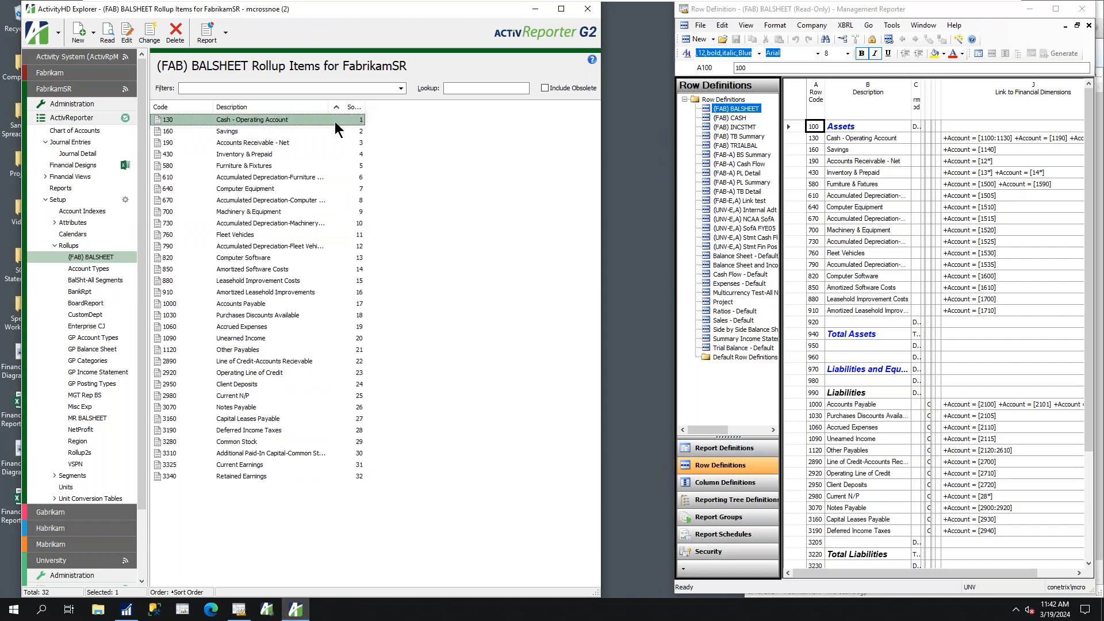
double_click(246, 120)
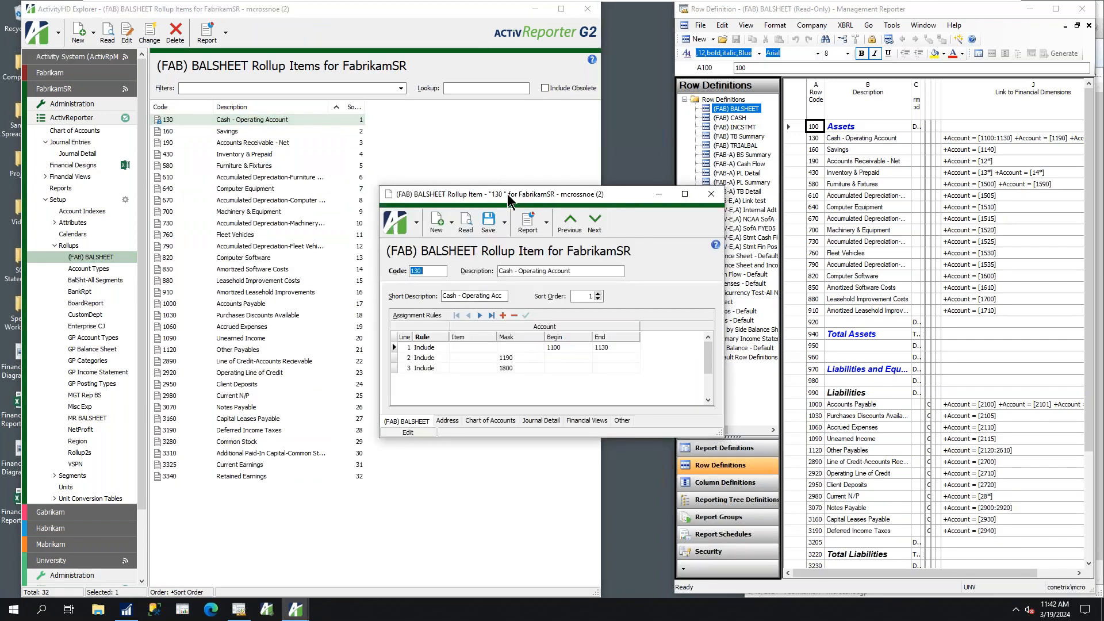
drag(510, 198, 361, 170)
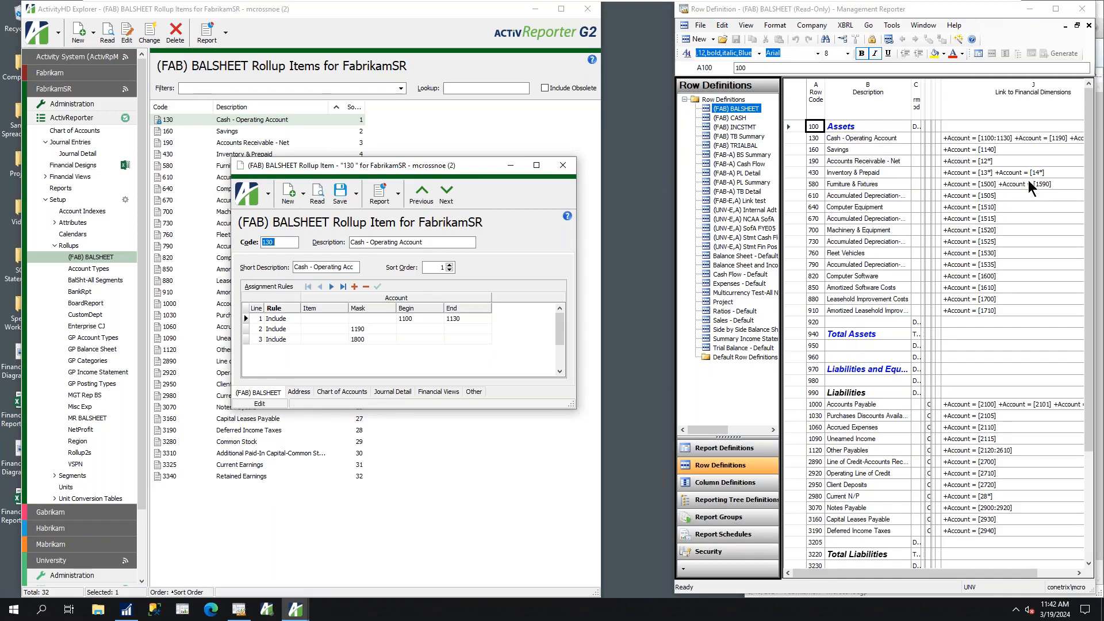
double_click(968, 140)
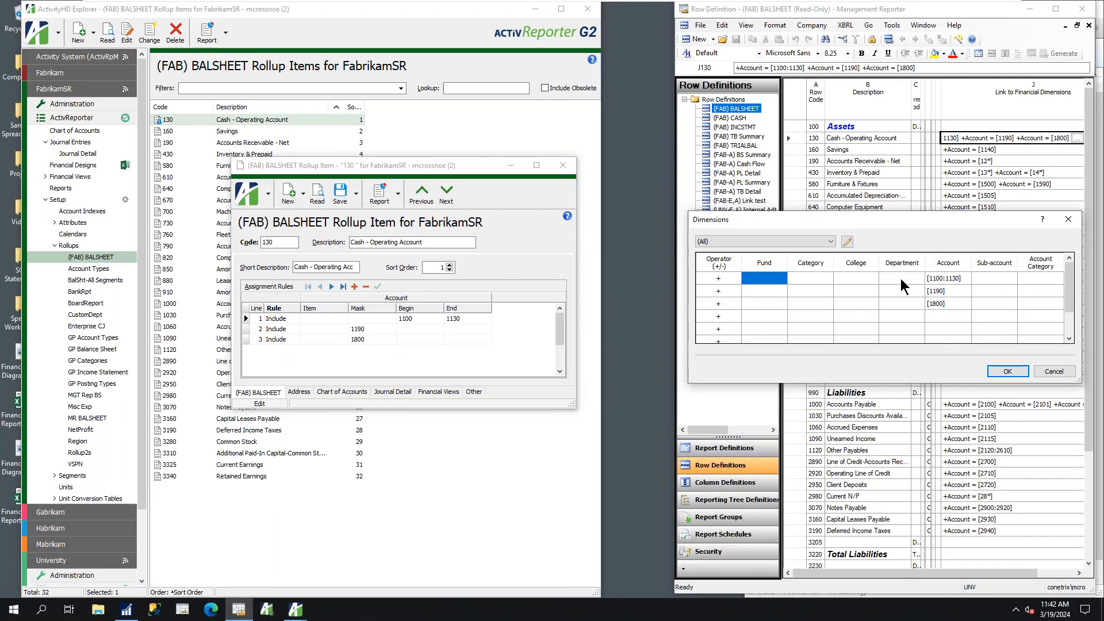
click(1008, 372)
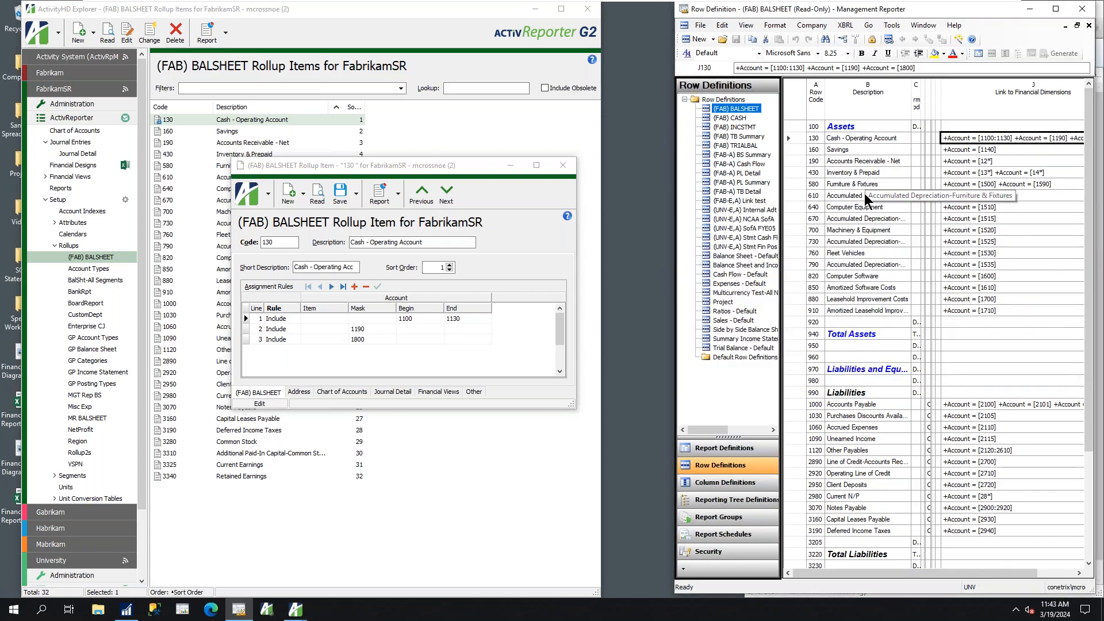
click(563, 165)
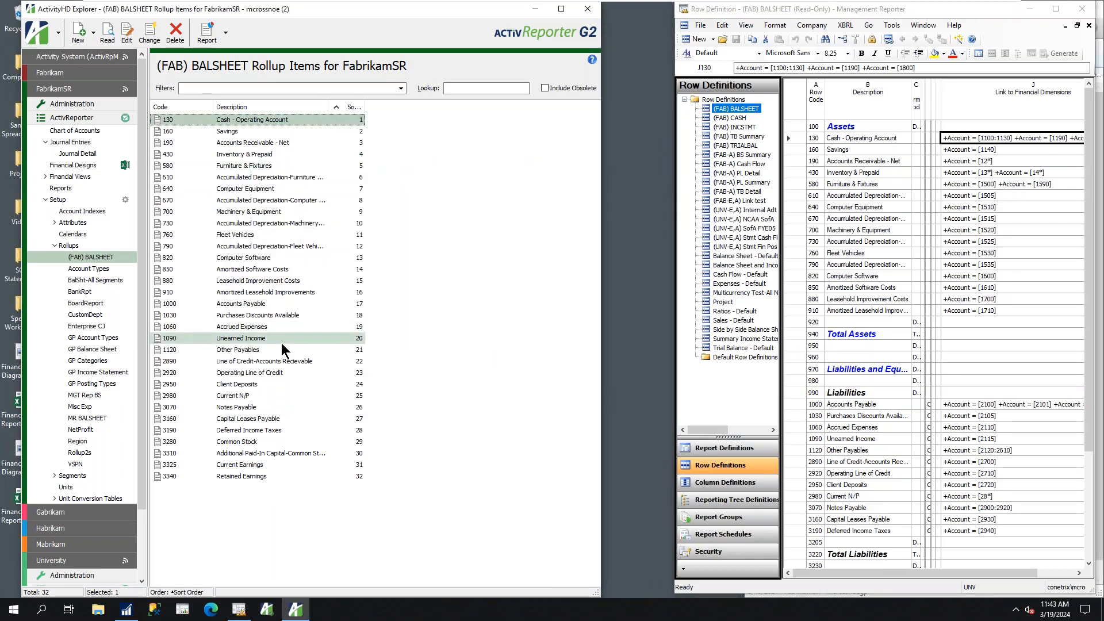
Open the First Financial design's workbook for editing from the FabrikamSR financial designs, using the April 2017 answers
click(74, 168)
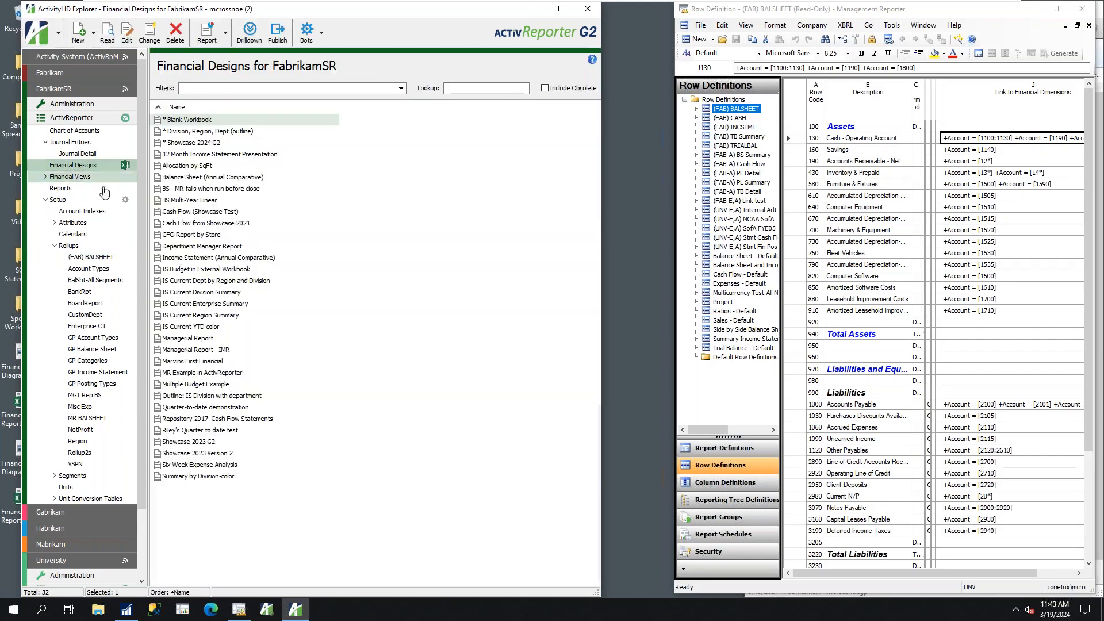
double_click(191, 362)
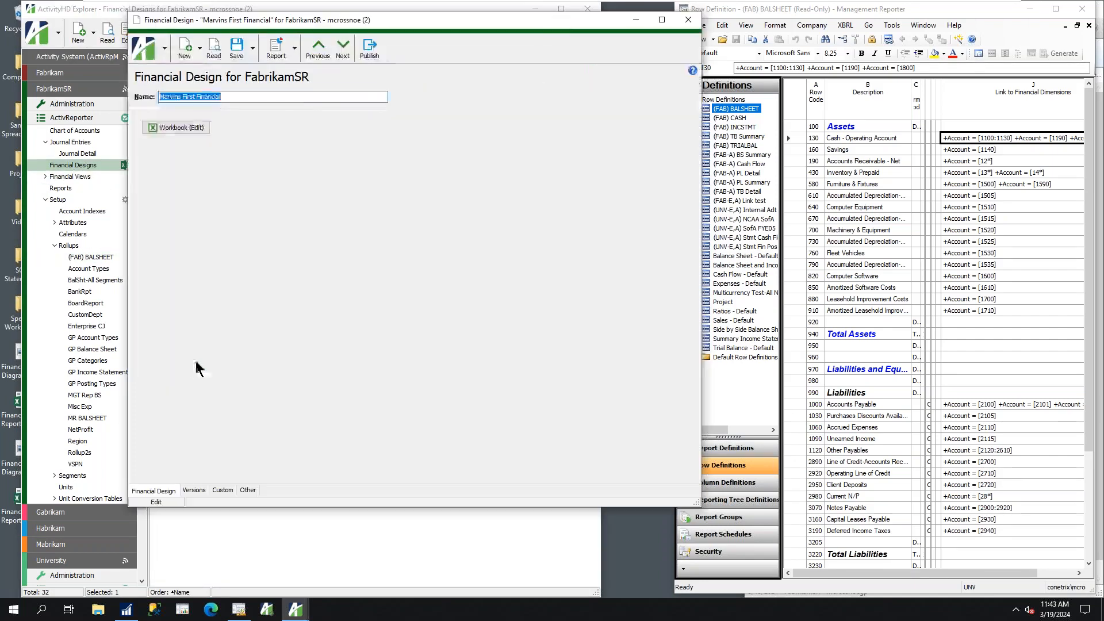
click(168, 128)
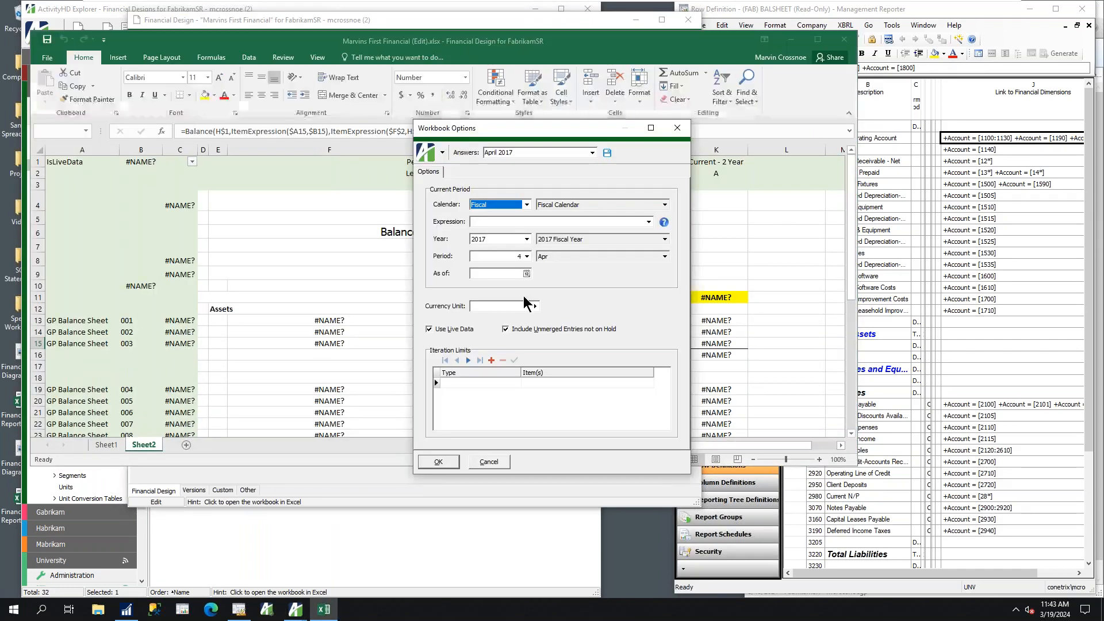
click(440, 462)
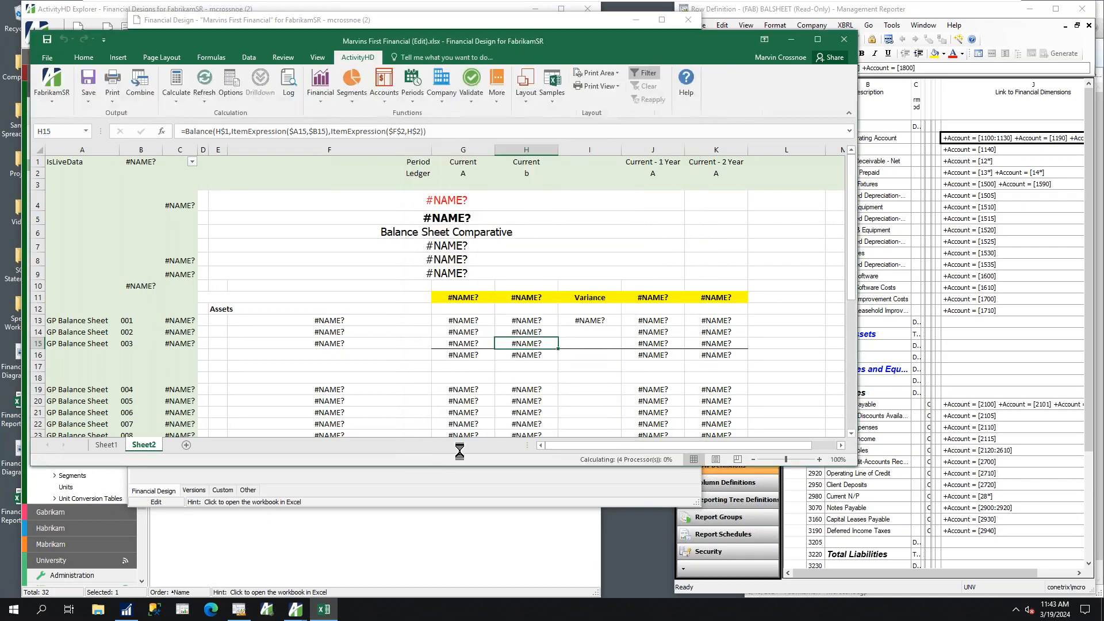
Add a new sheet and insert the Balance Sheet Current vs Previous Year layout using (FAB) BALSHEET items
click(106, 447)
click(140, 446)
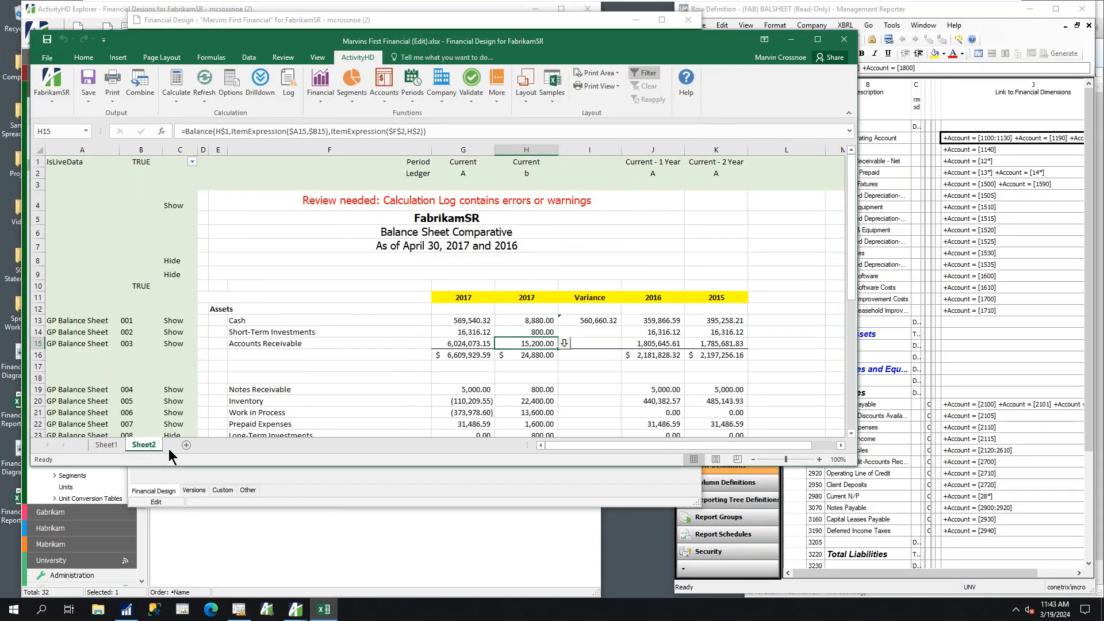
click(186, 445)
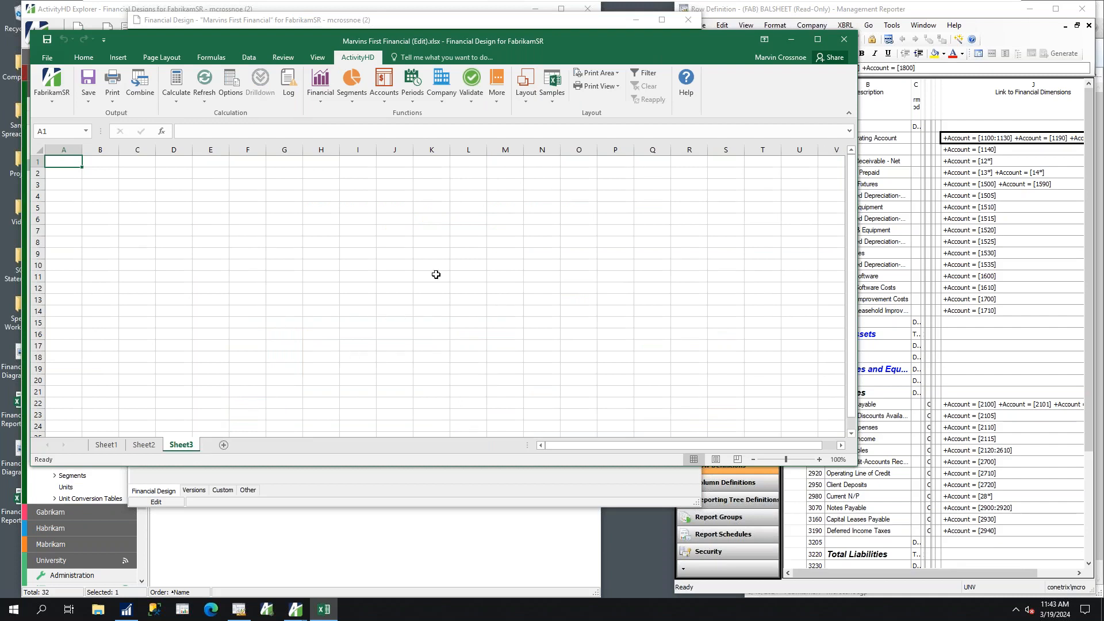
click(529, 102)
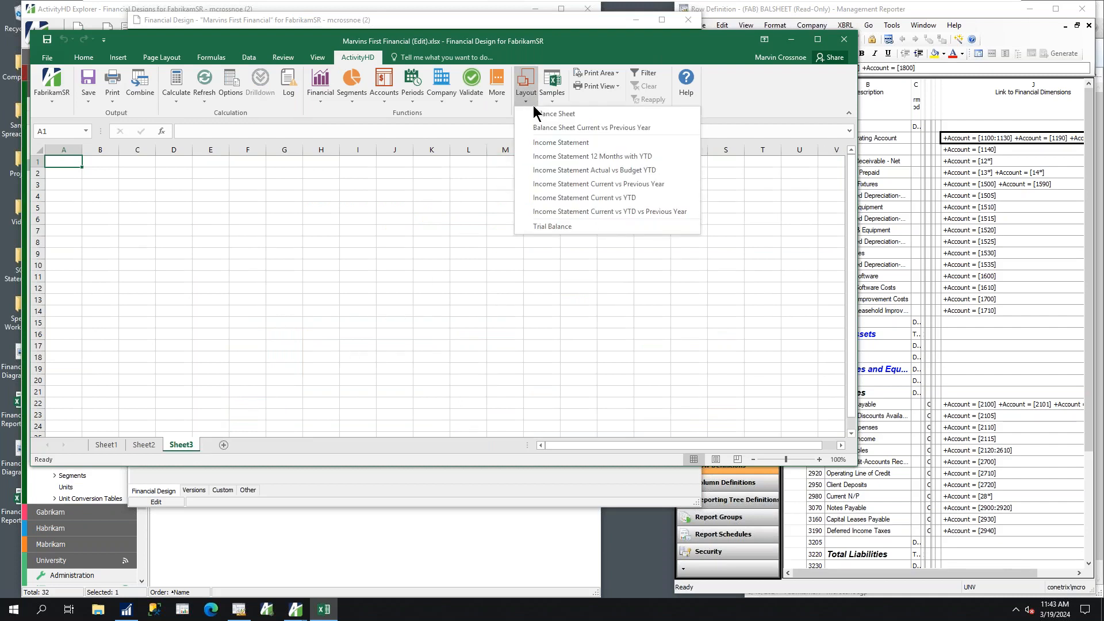
click(557, 128)
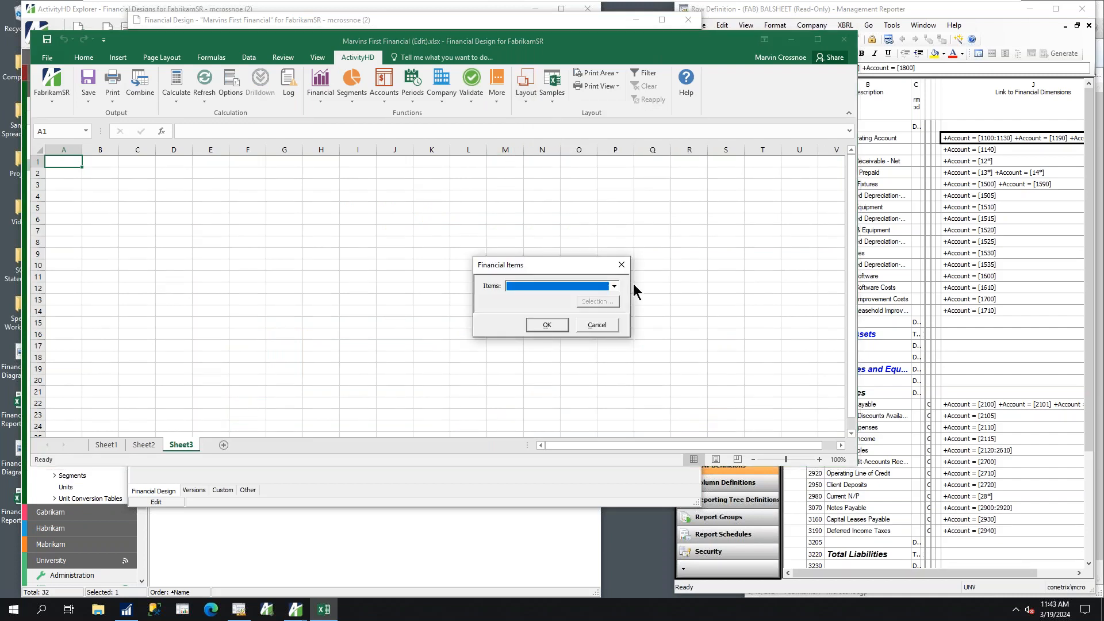
click(614, 286)
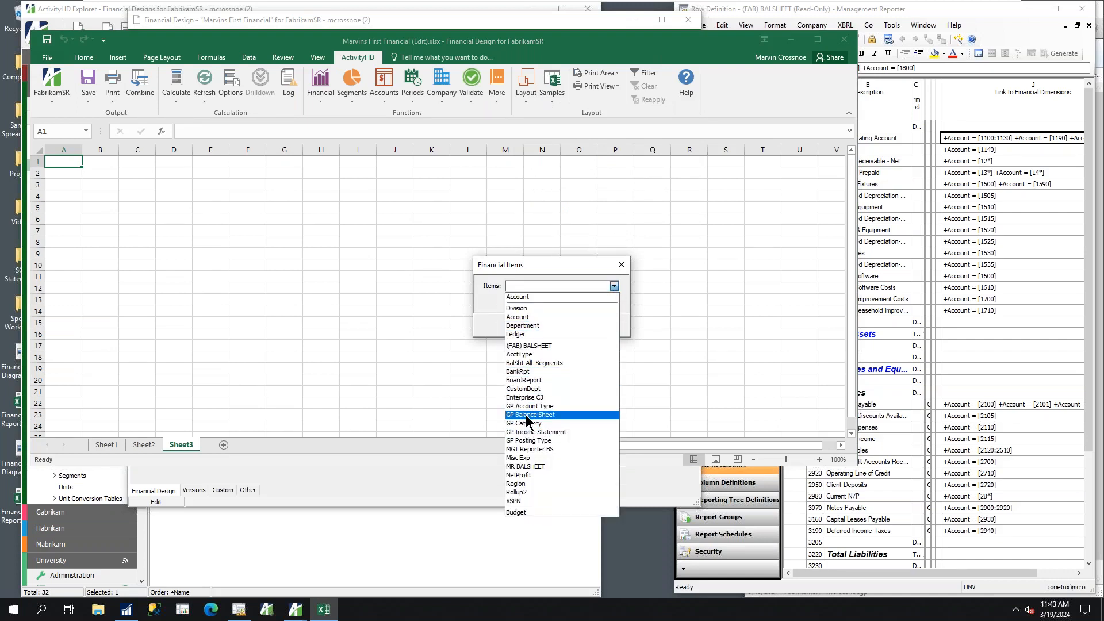
click(520, 346)
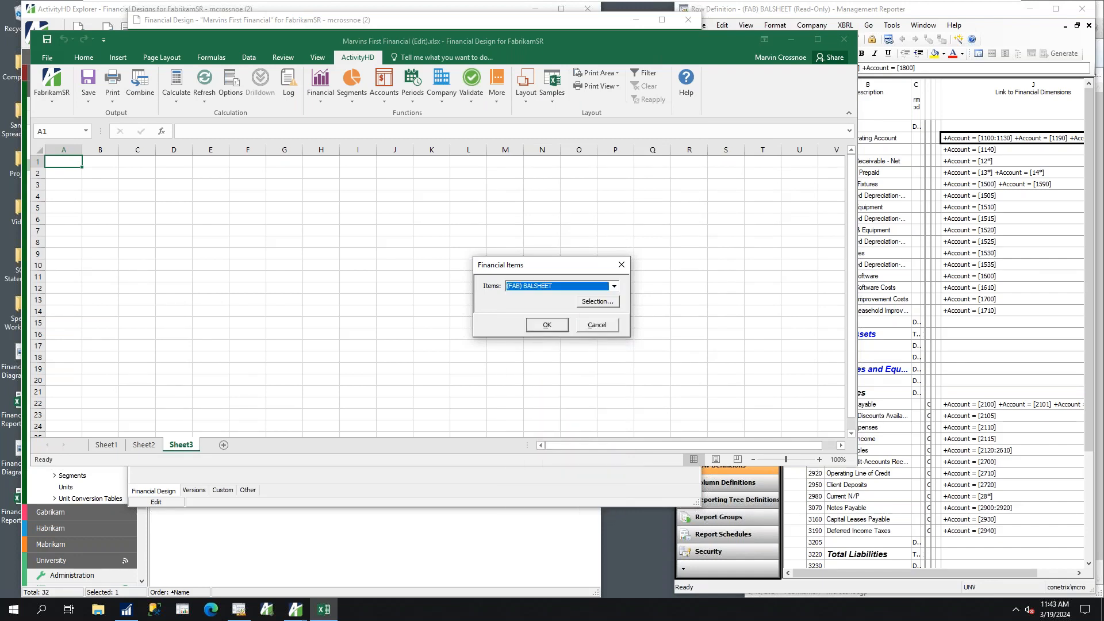
click(555, 327)
click(579, 346)
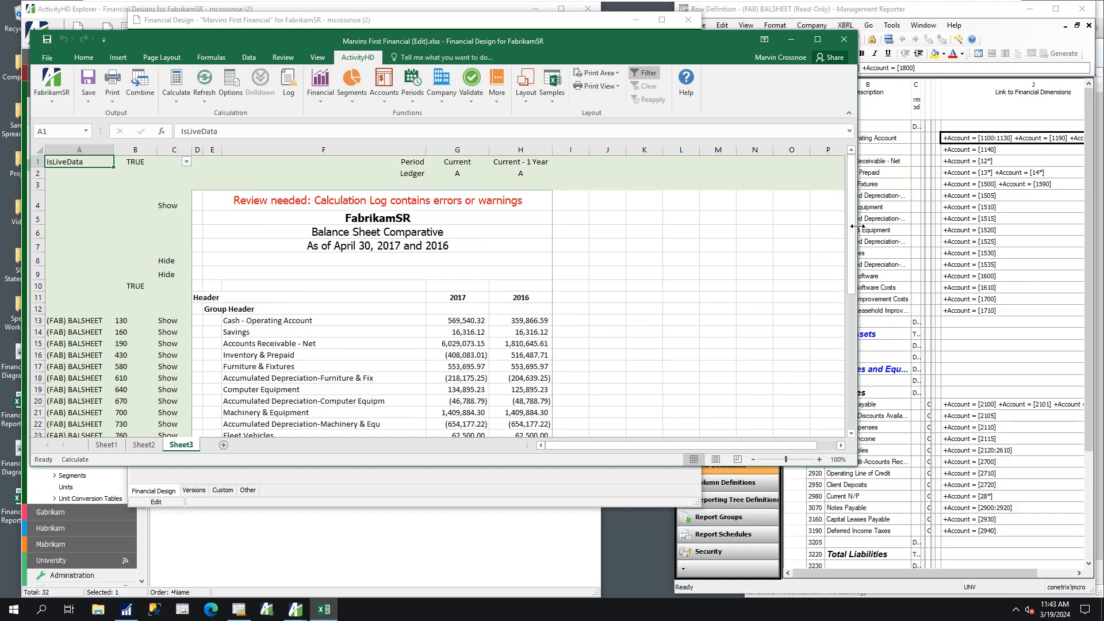
Narrow the workbook window and compare the layout's header rows with rows 920 to 990 of the Management Reporter row definition
drag(855, 226, 671, 230)
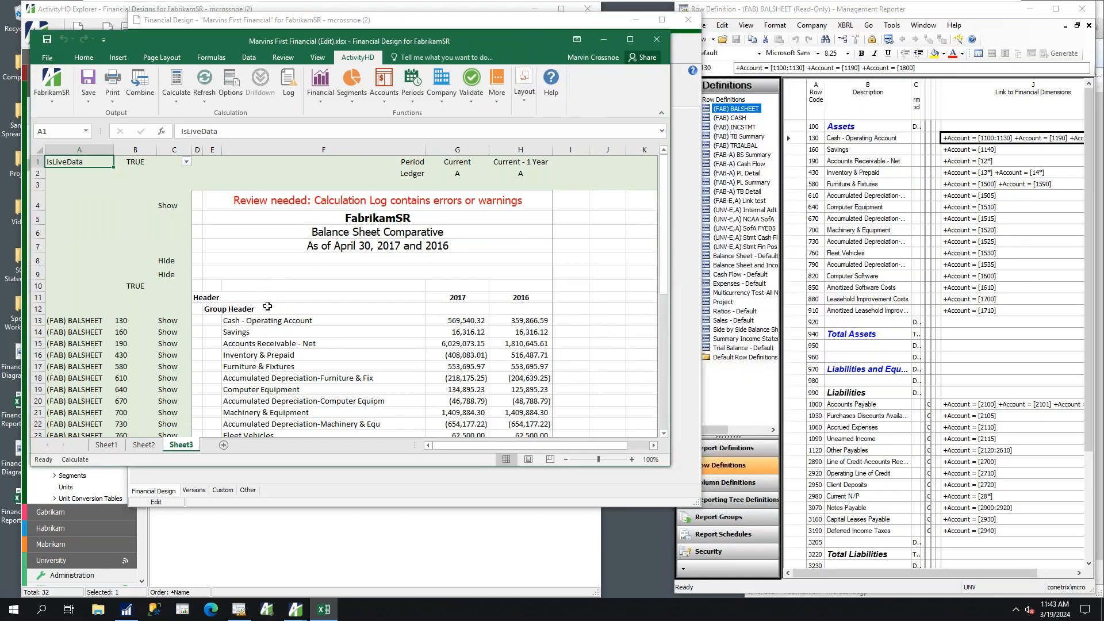
click(199, 298)
click(215, 313)
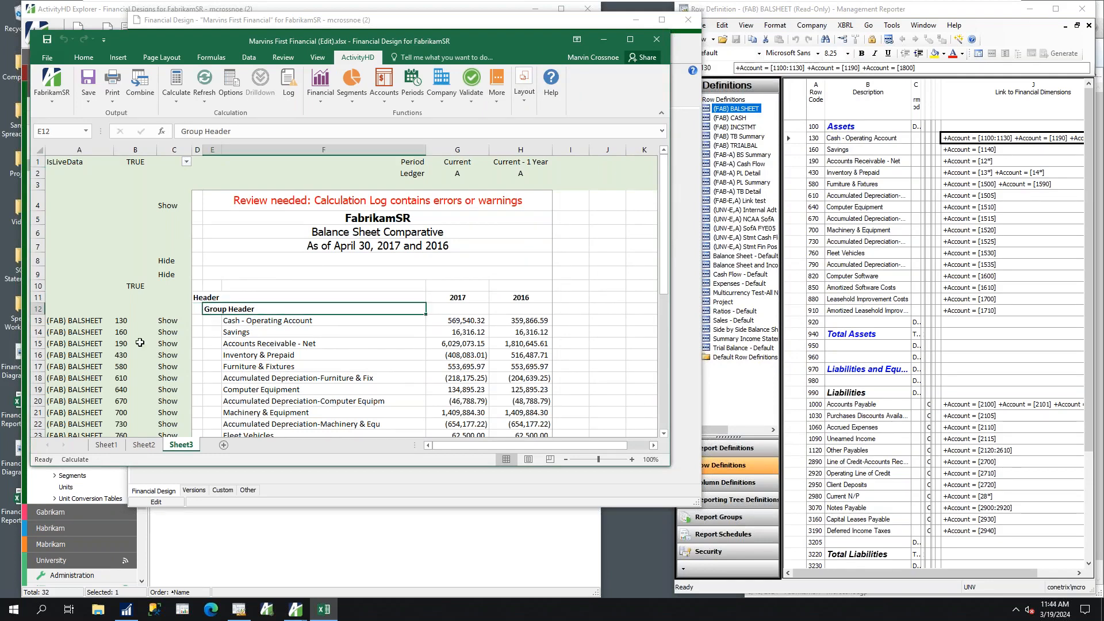
drag(819, 320, 1029, 390)
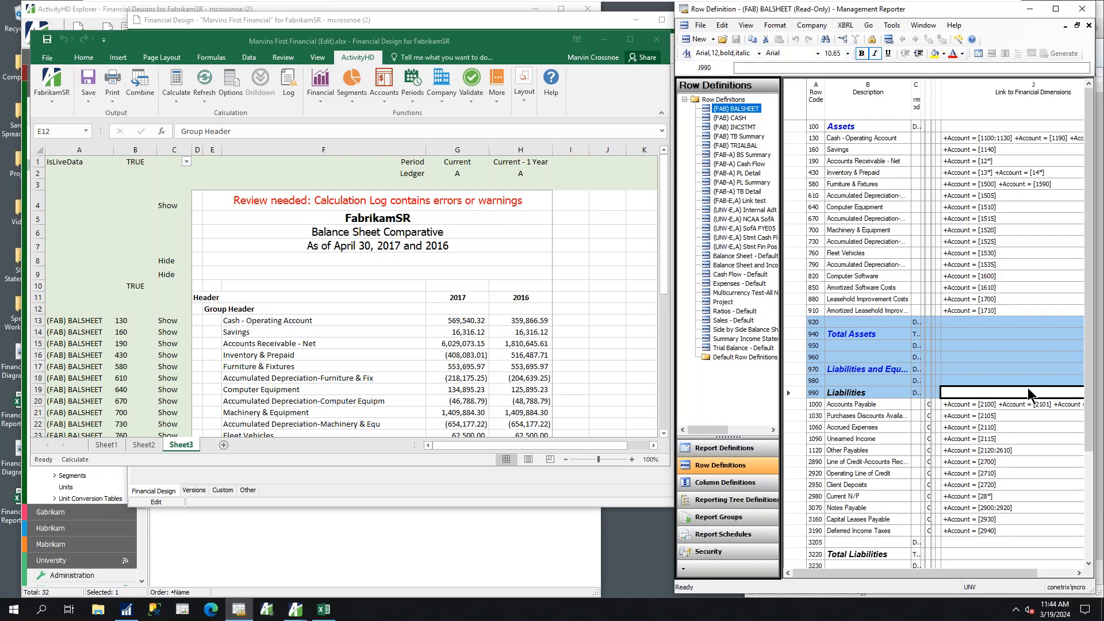
Replace the Group Header text above the cash row with Assets and clear the Header text above it
click(206, 308)
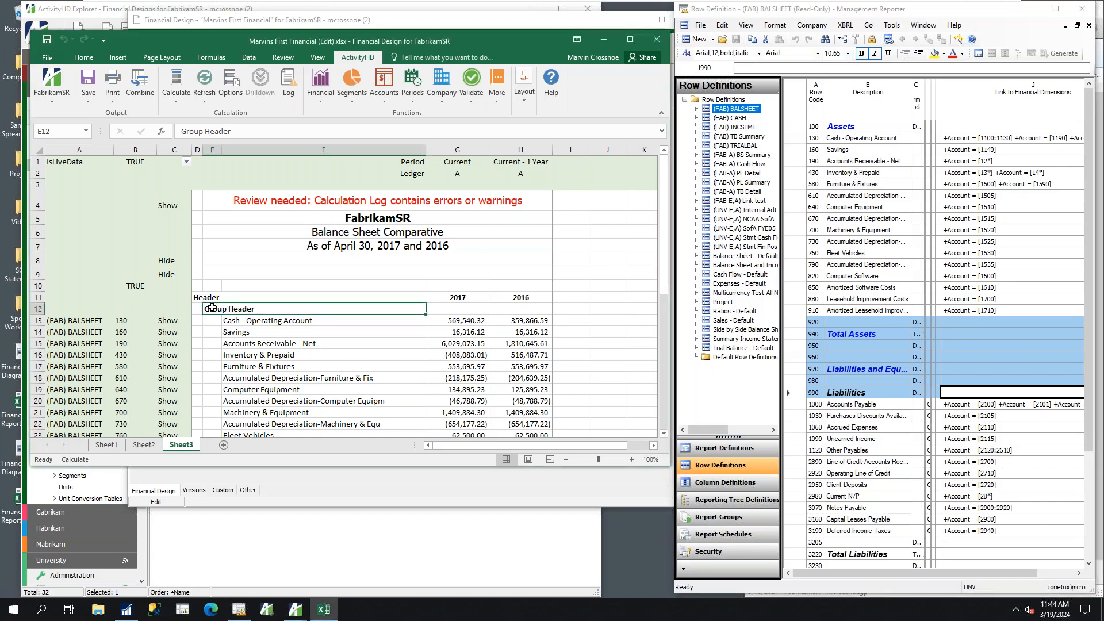
text(a)
key(BackSpace)
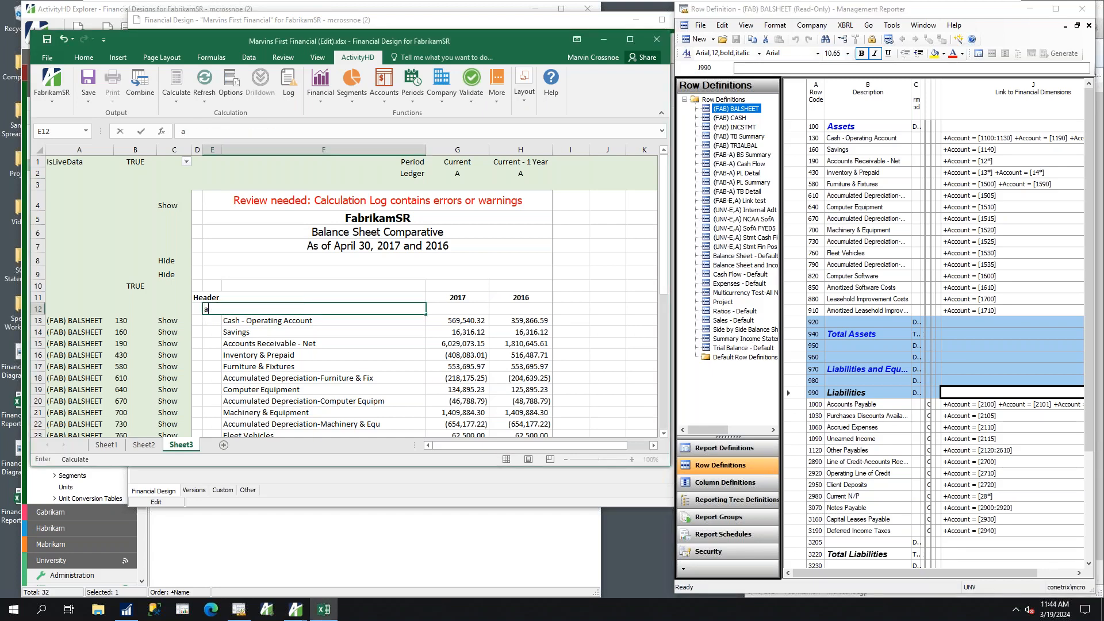
key(BackSpace)
text(A)
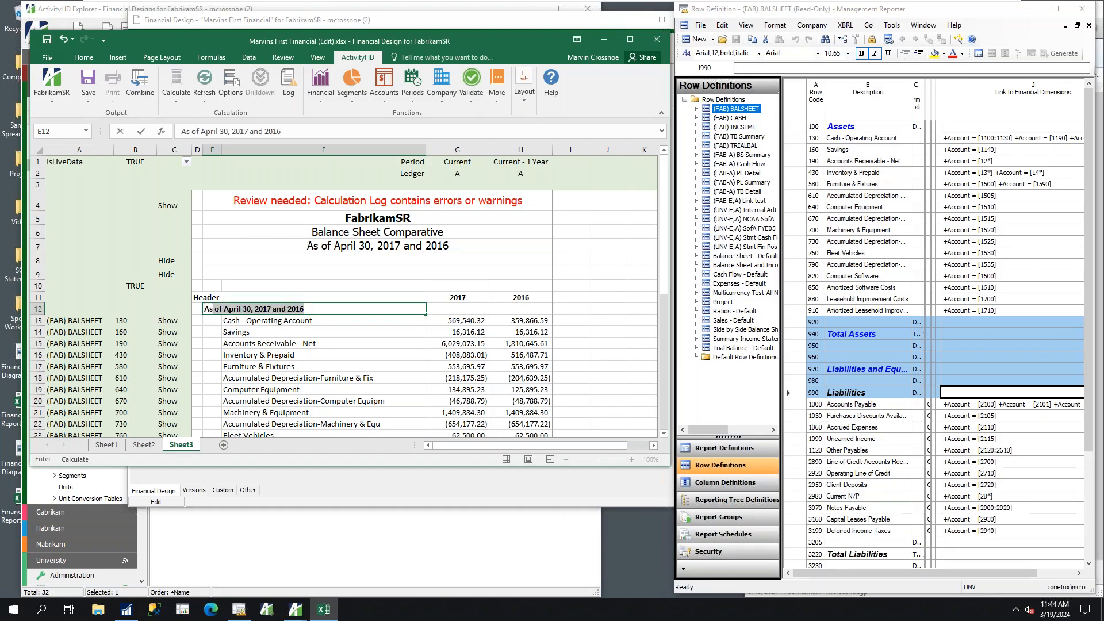
text(sset)
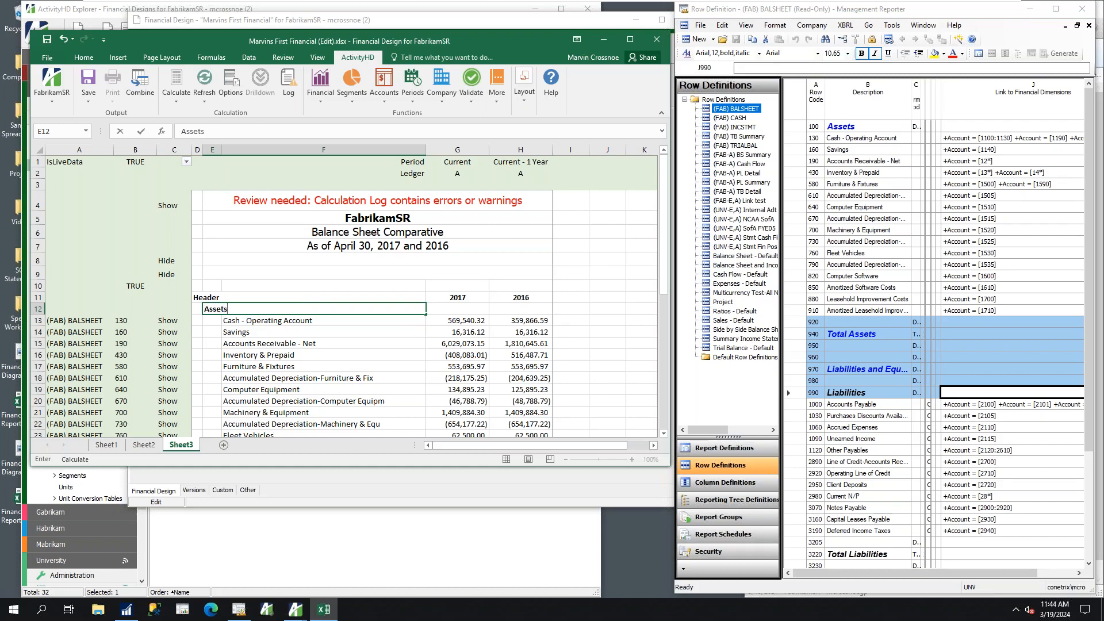
text(s)
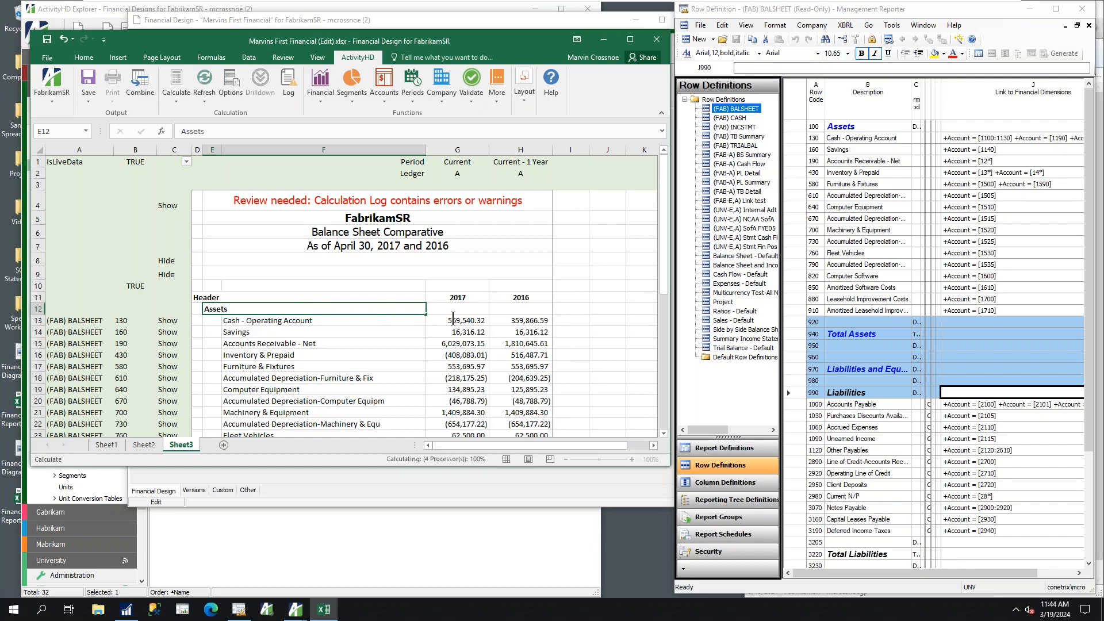
key(Tab)
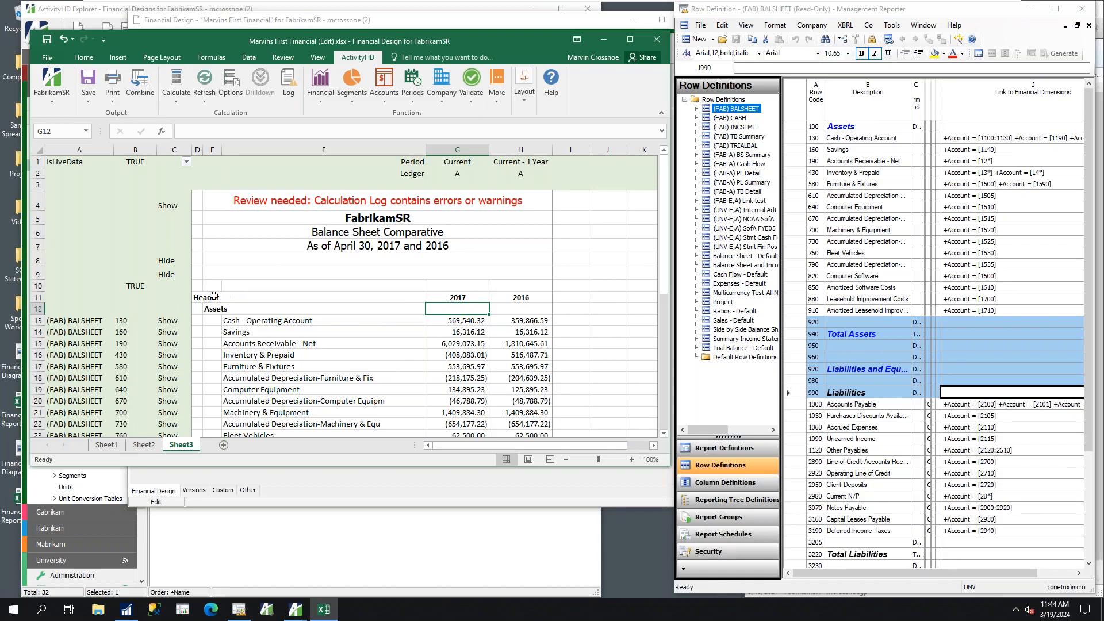
click(262, 299)
key(Delete)
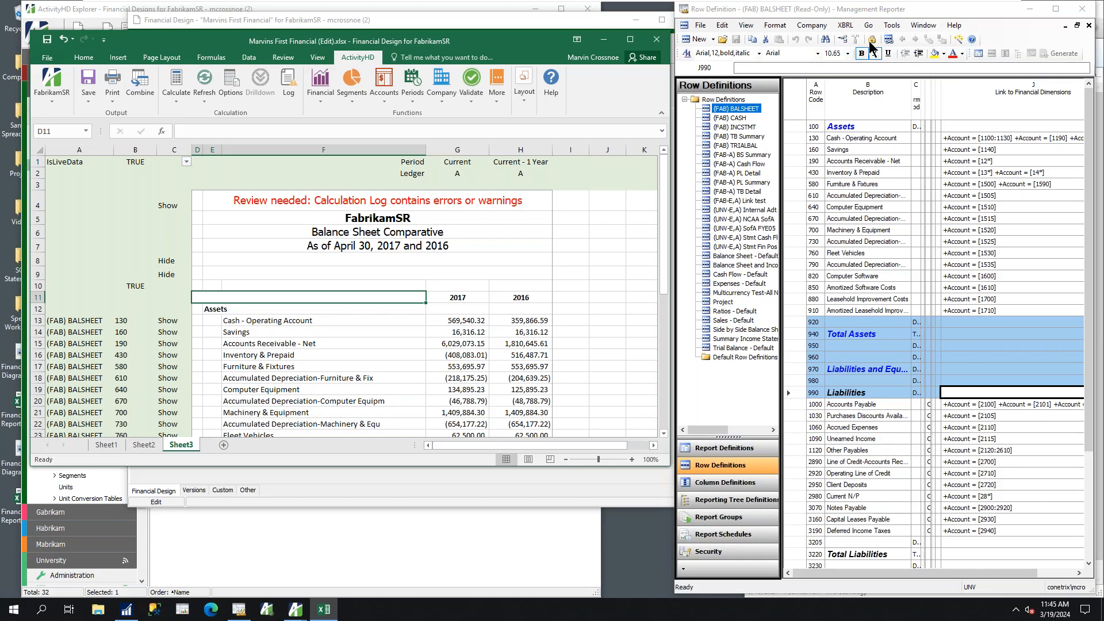
Close Management Reporter and the edited workbook, save the financial design, and check its version list
click(1082, 12)
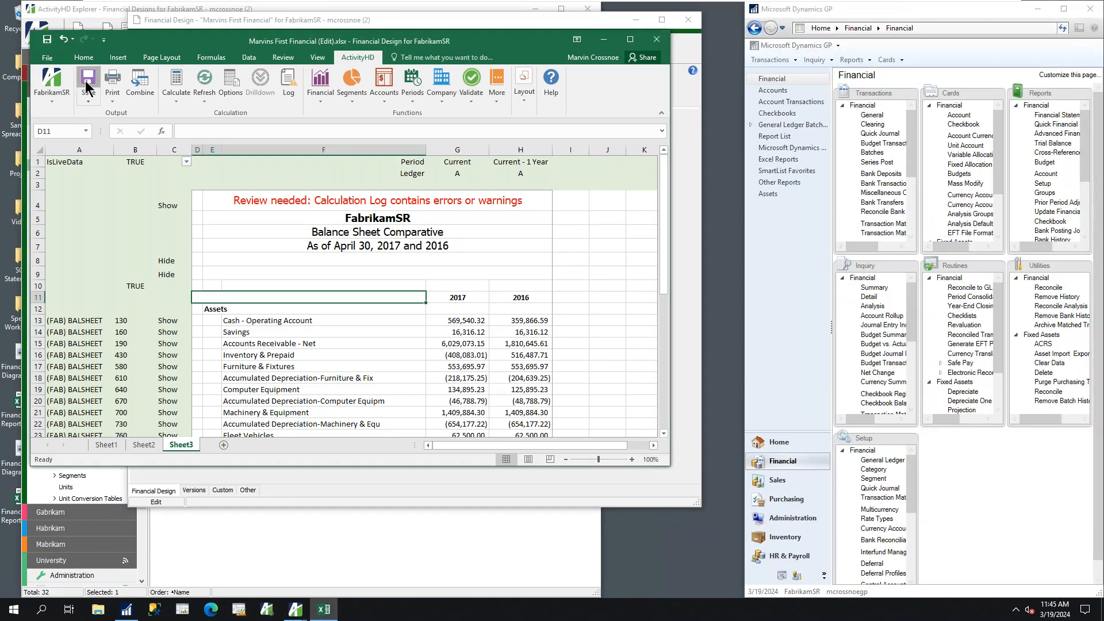
click(655, 40)
click(235, 49)
click(195, 491)
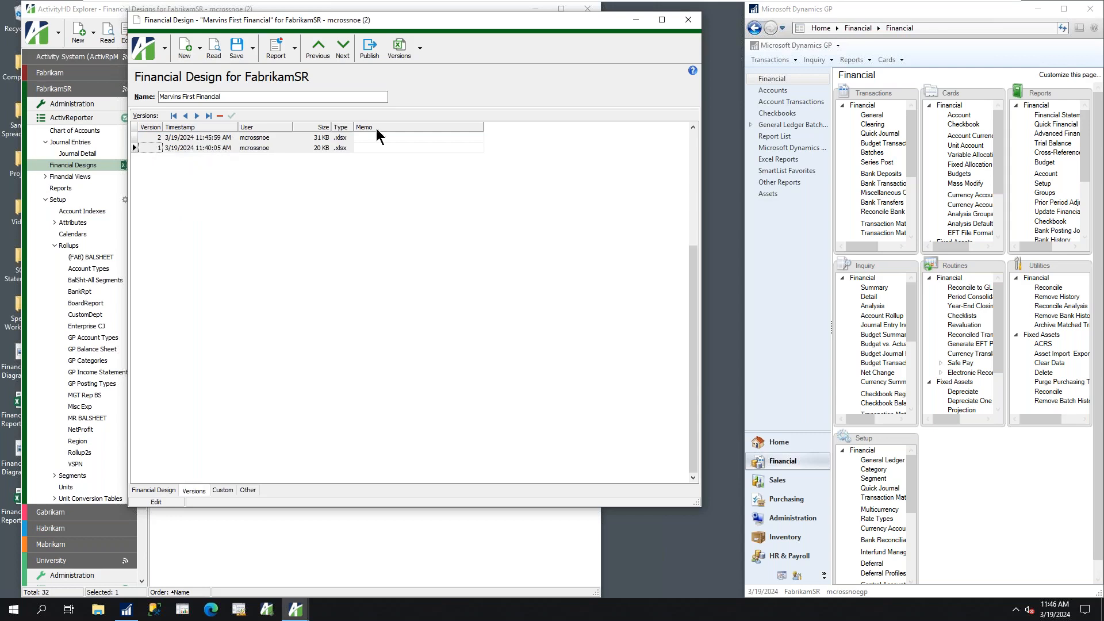
click(694, 21)
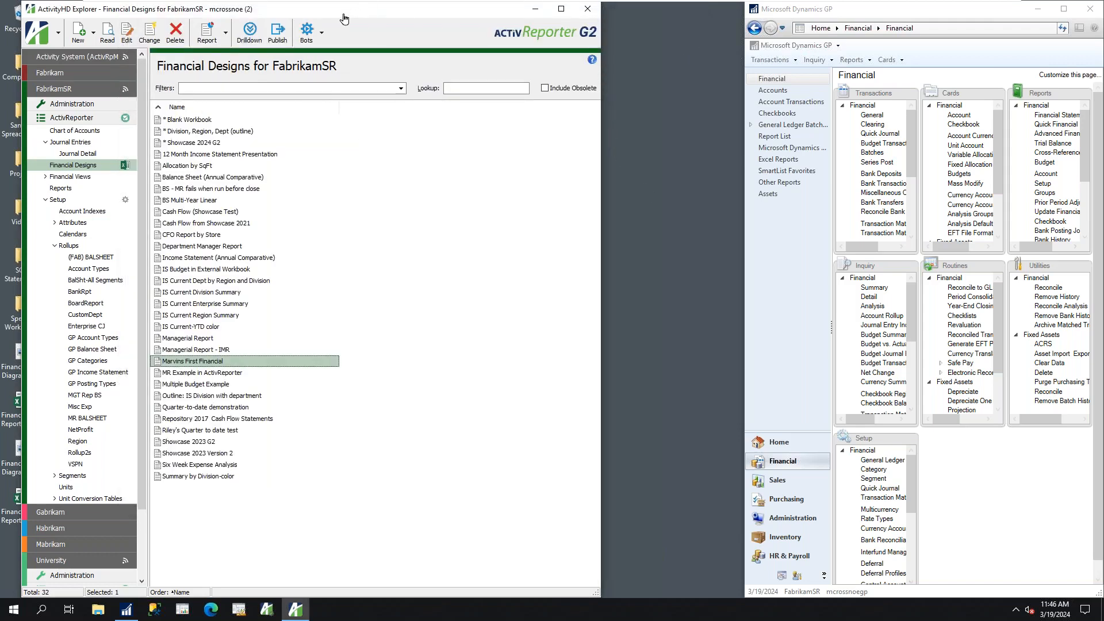
Open Financial Tree Diagram-pristine.png in Paint and enlarge it to 200% to examine the FabrikamSR department, division and region hierarchy
drag(357, 12, 447, 11)
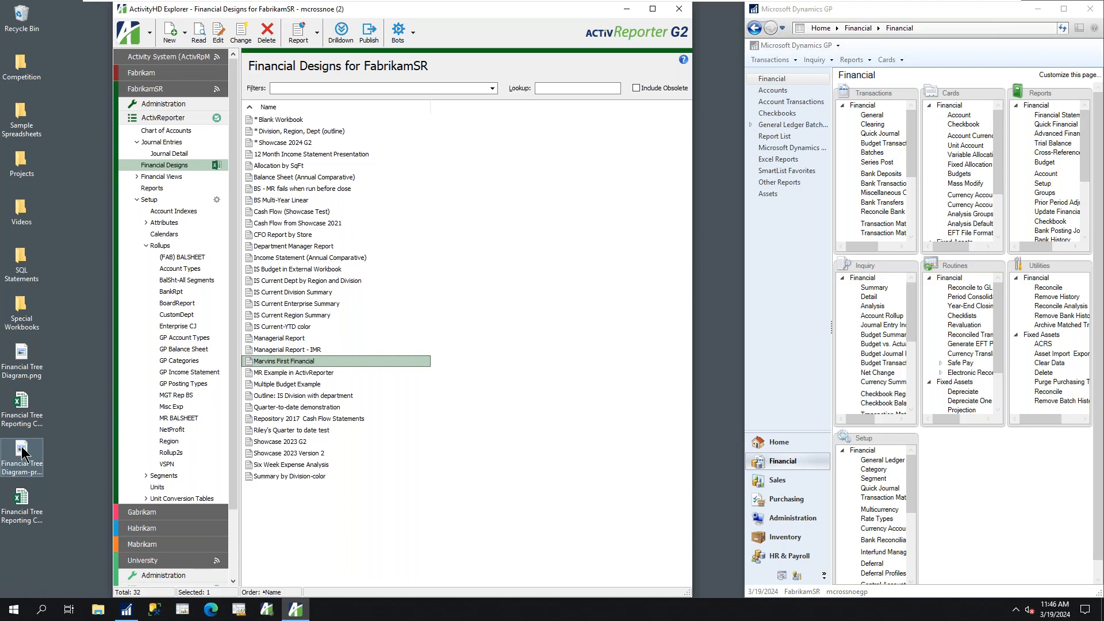
double_click(22, 455)
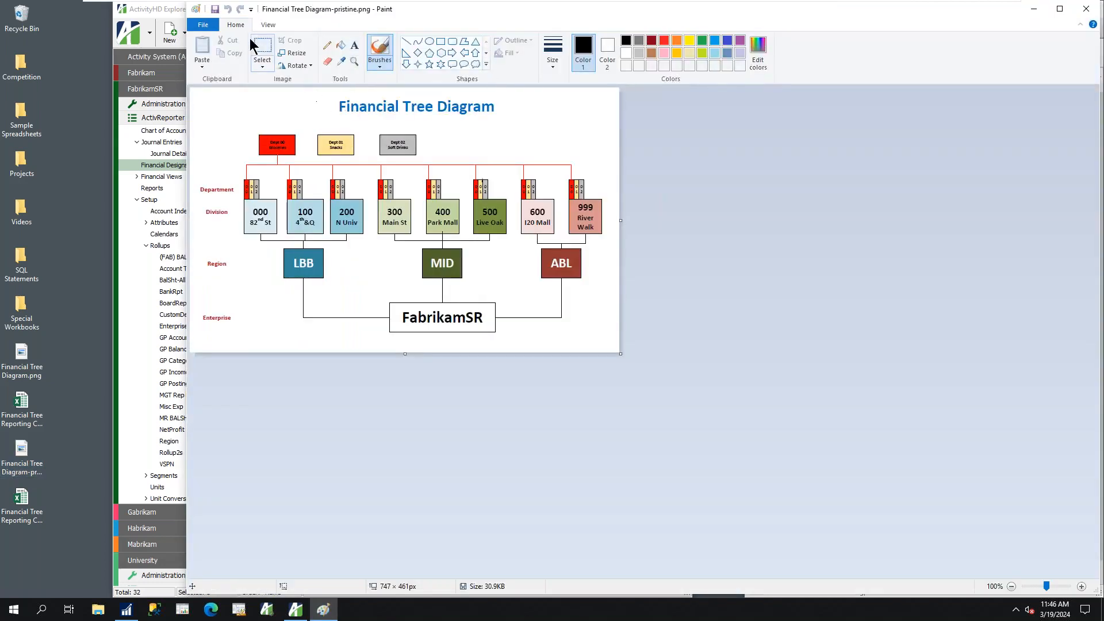
click(265, 25)
click(205, 56)
drag(736, 22, 632, 14)
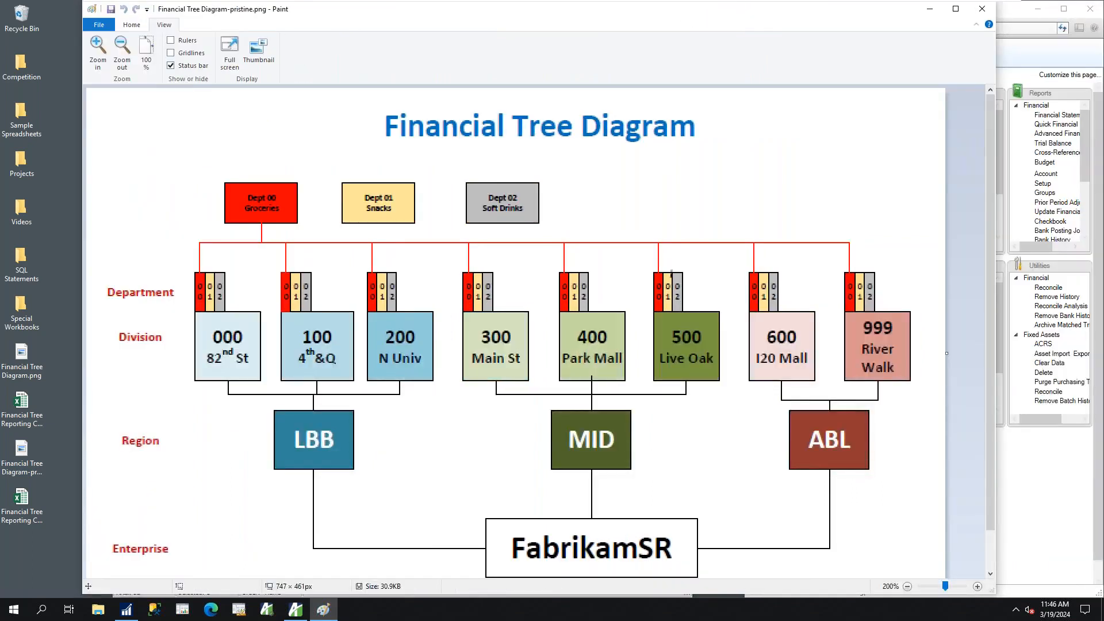
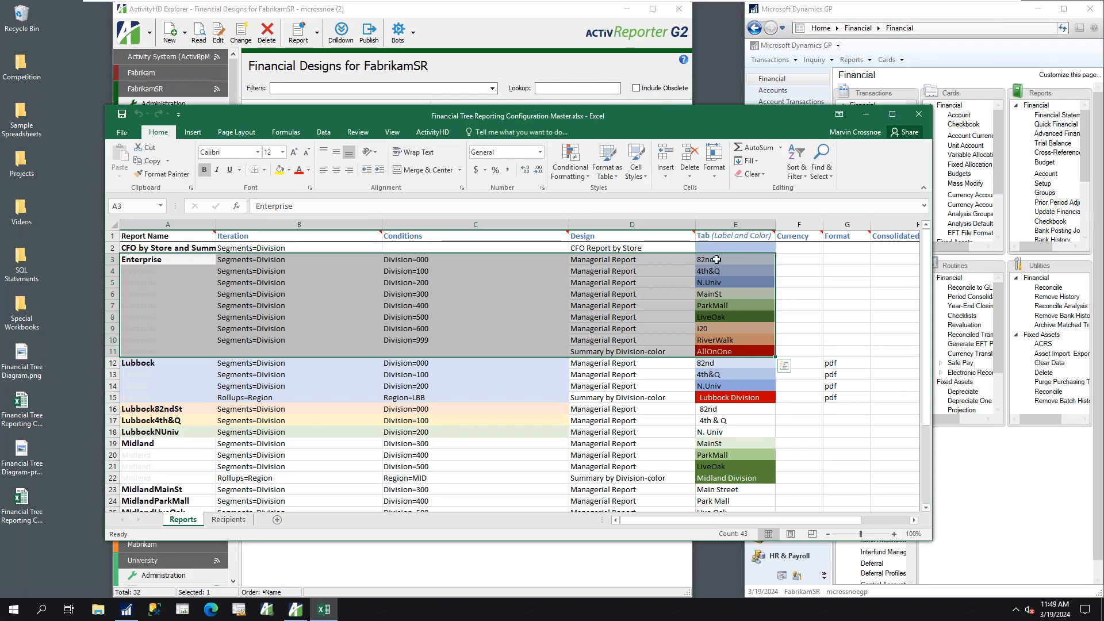
Review the Enterprise rows 3 to 11 of the Reports sheet, including their divisions, designs, and tab labels and colors
click(716, 259)
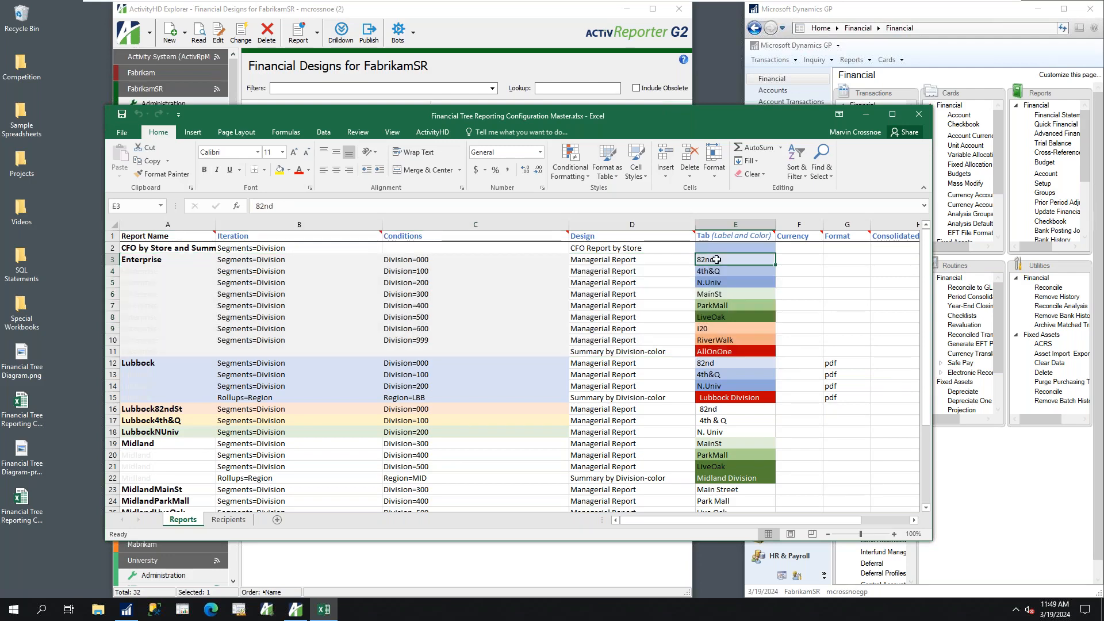
drag(717, 259, 726, 341)
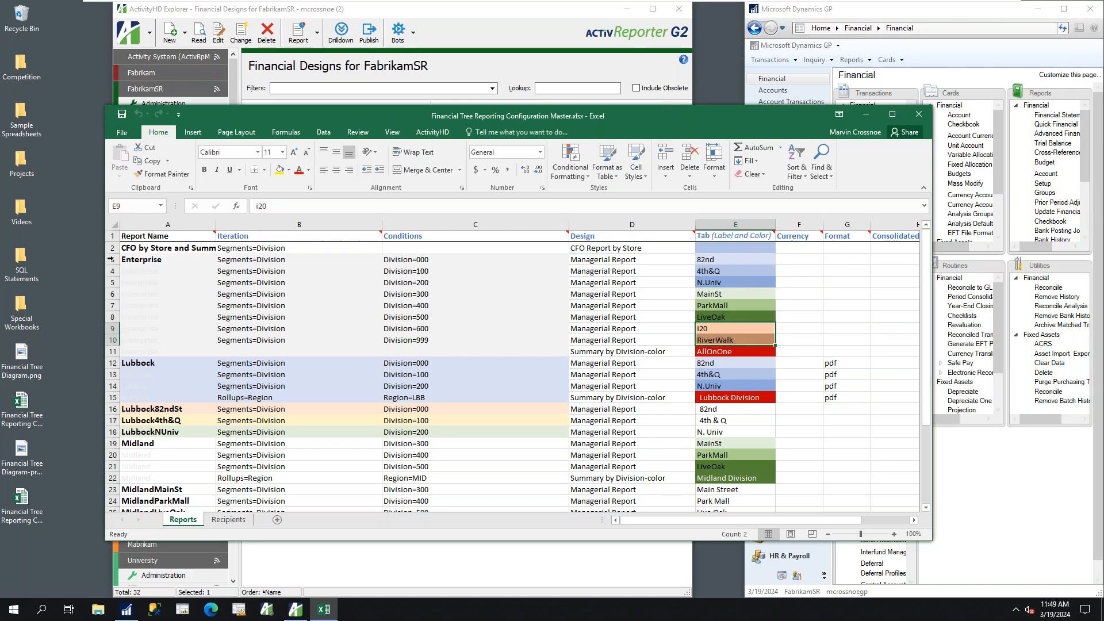
drag(128, 260, 756, 343)
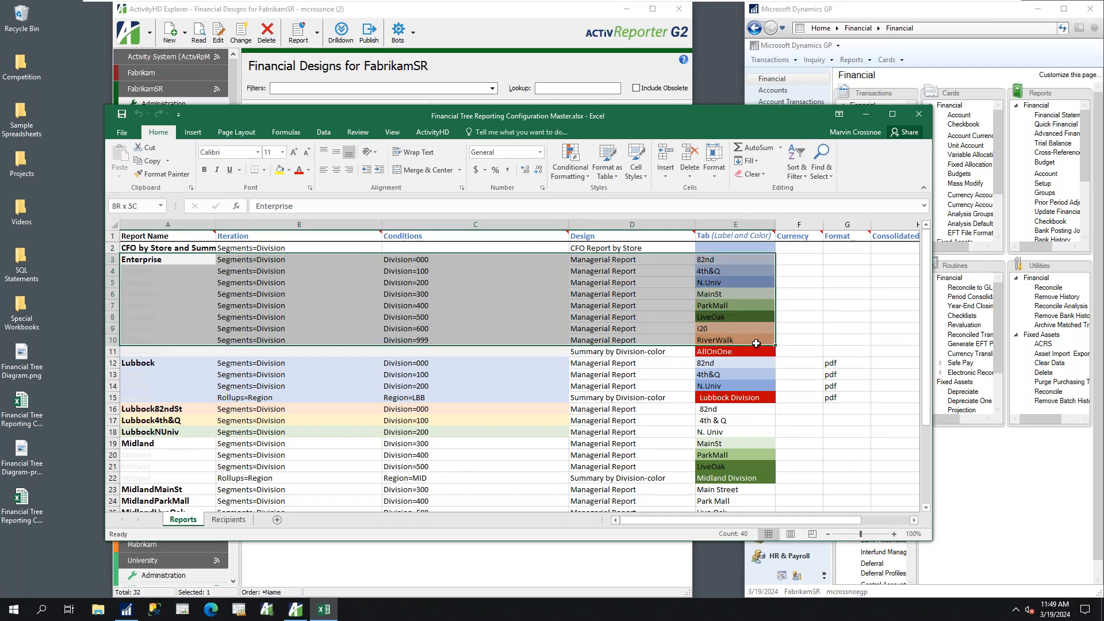
drag(756, 343, 756, 353)
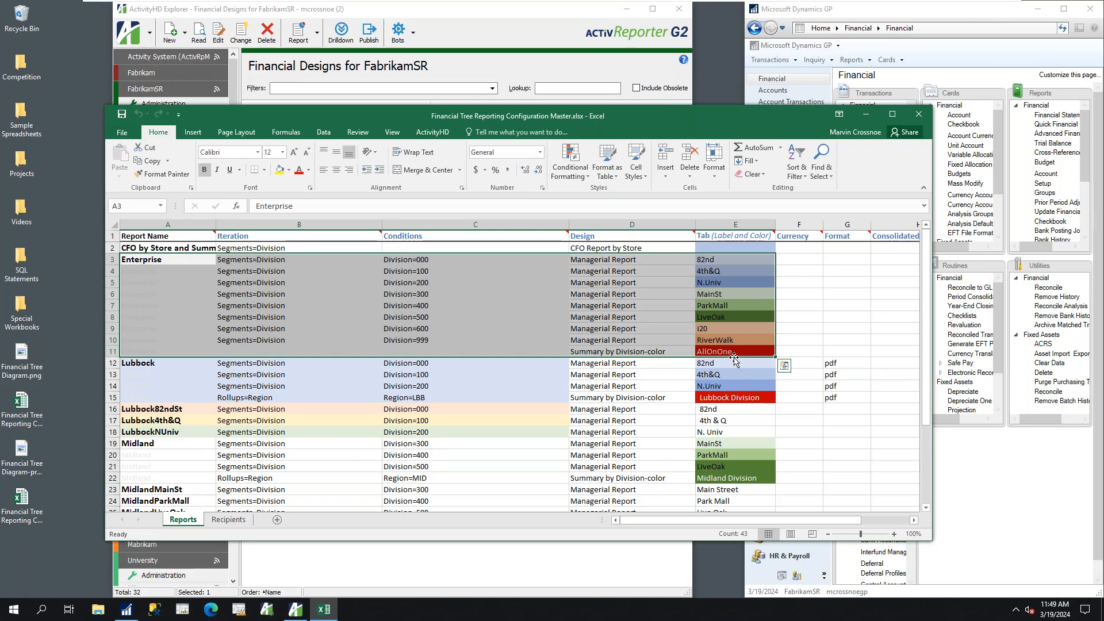
Review the Lubbock report rows 12 to 15 and the single-store rows for Lubbock82ndSt and Lubbock4th&Q
drag(142, 364, 736, 391)
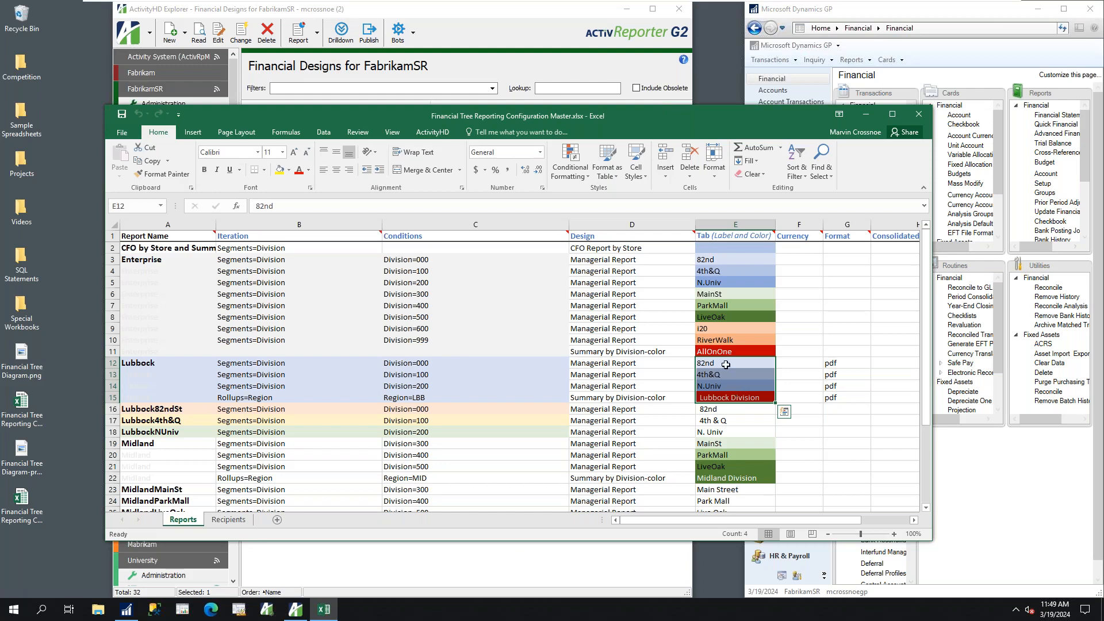
click(728, 398)
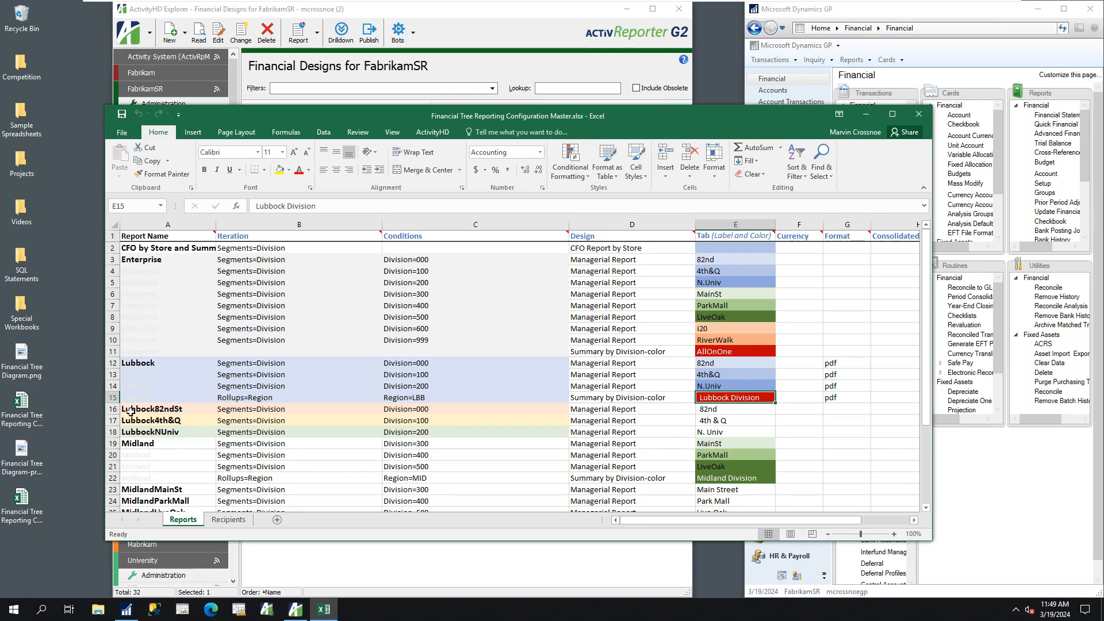
click(167, 412)
drag(167, 412, 739, 408)
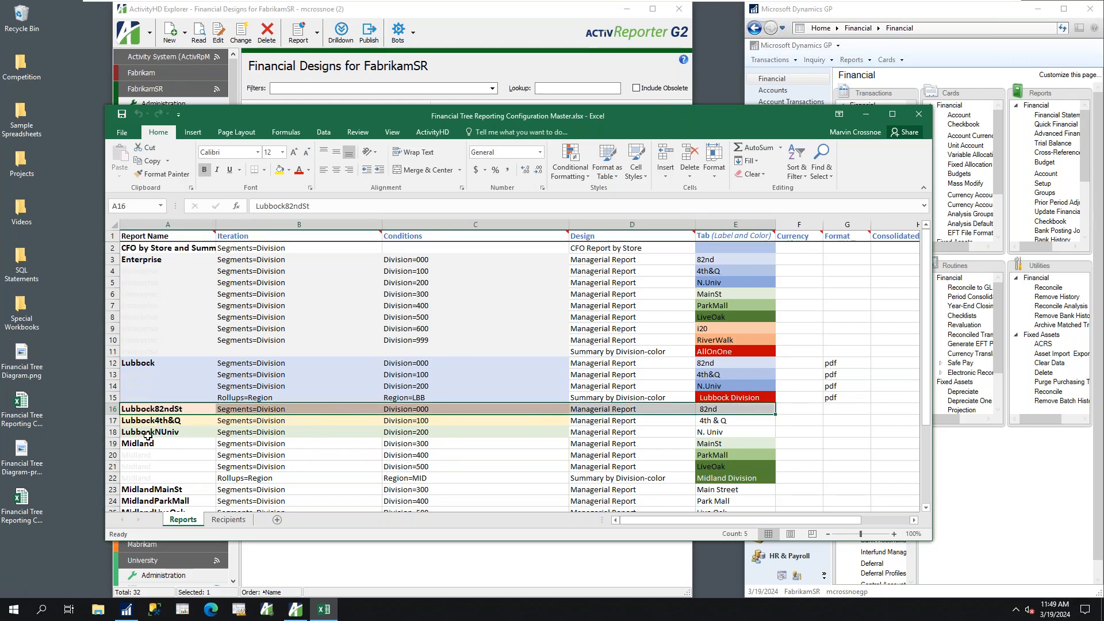
drag(130, 421, 712, 422)
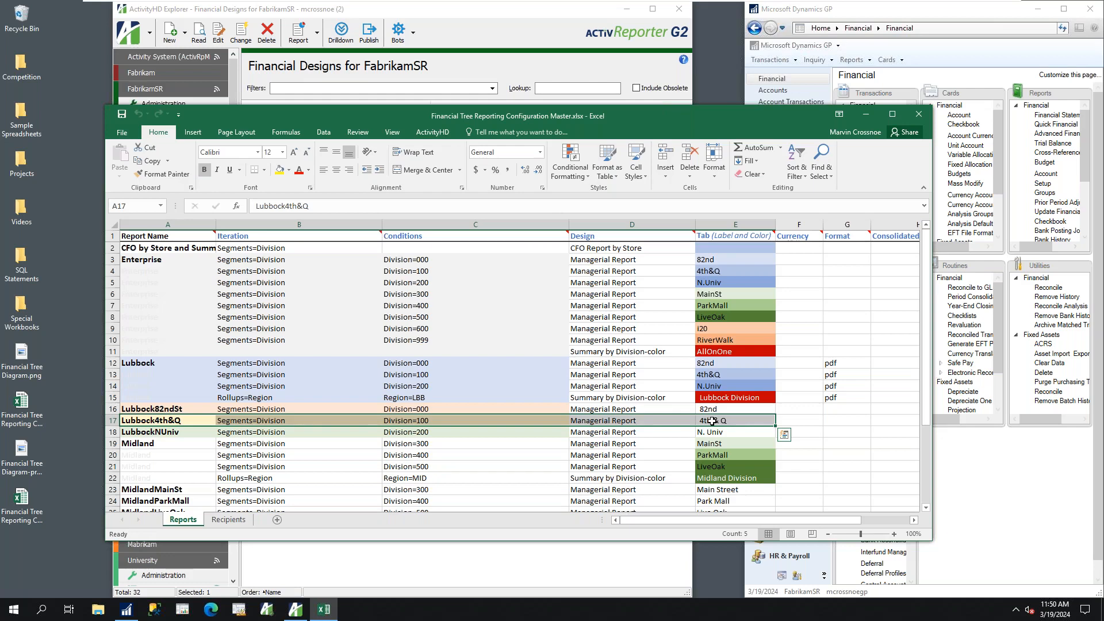
Examine the Recipients sheet's name, email, reports, file location and SharePoint location entries for the listed recipient
click(229, 520)
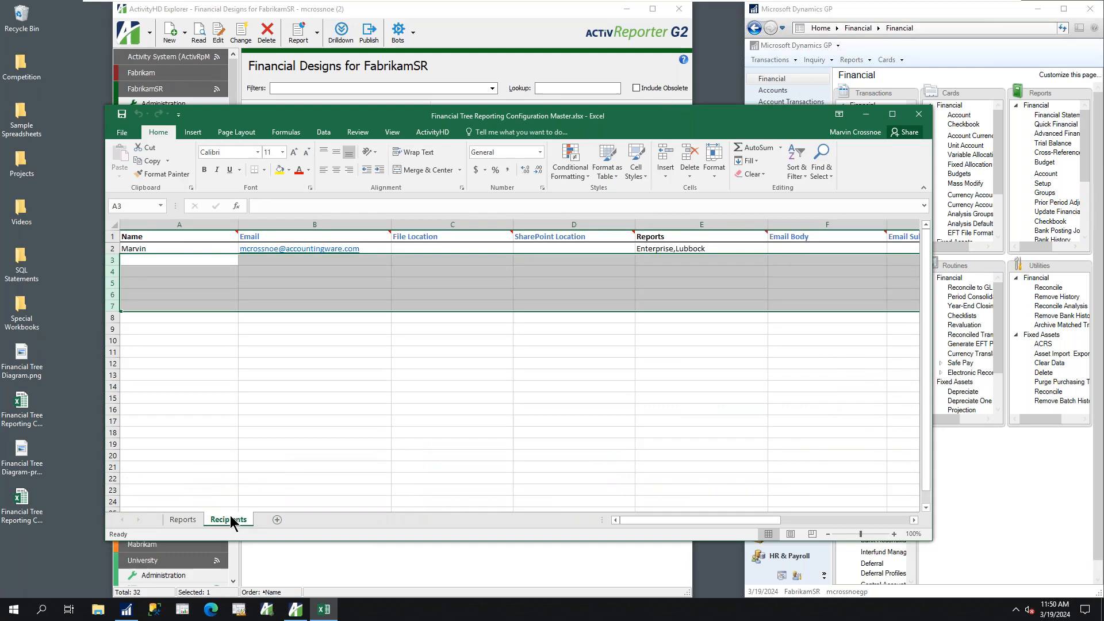
click(136, 249)
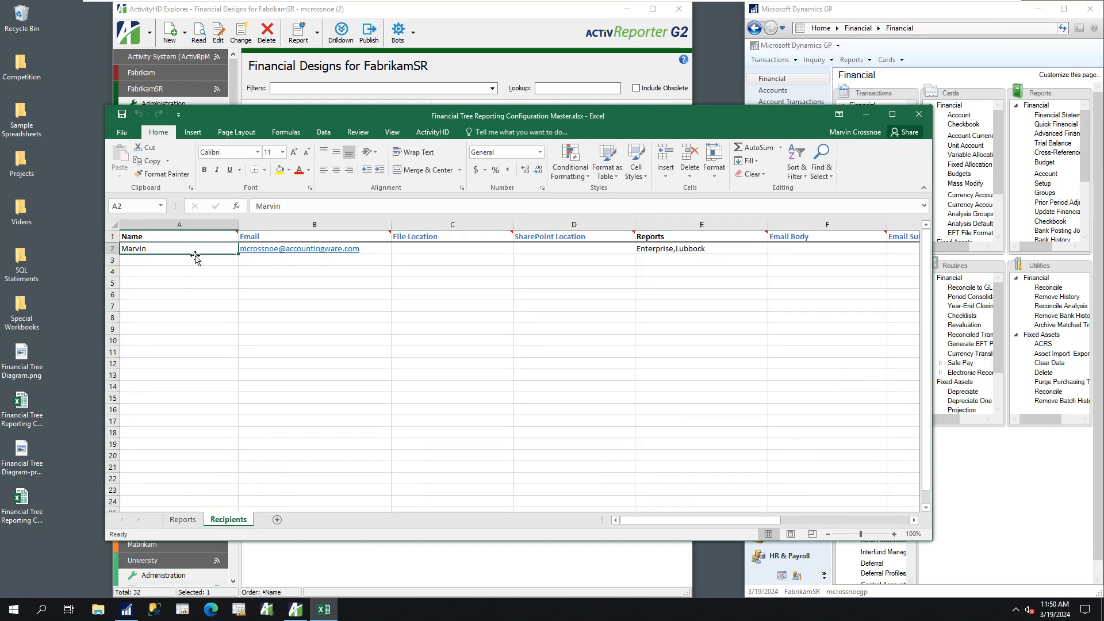
click(272, 248)
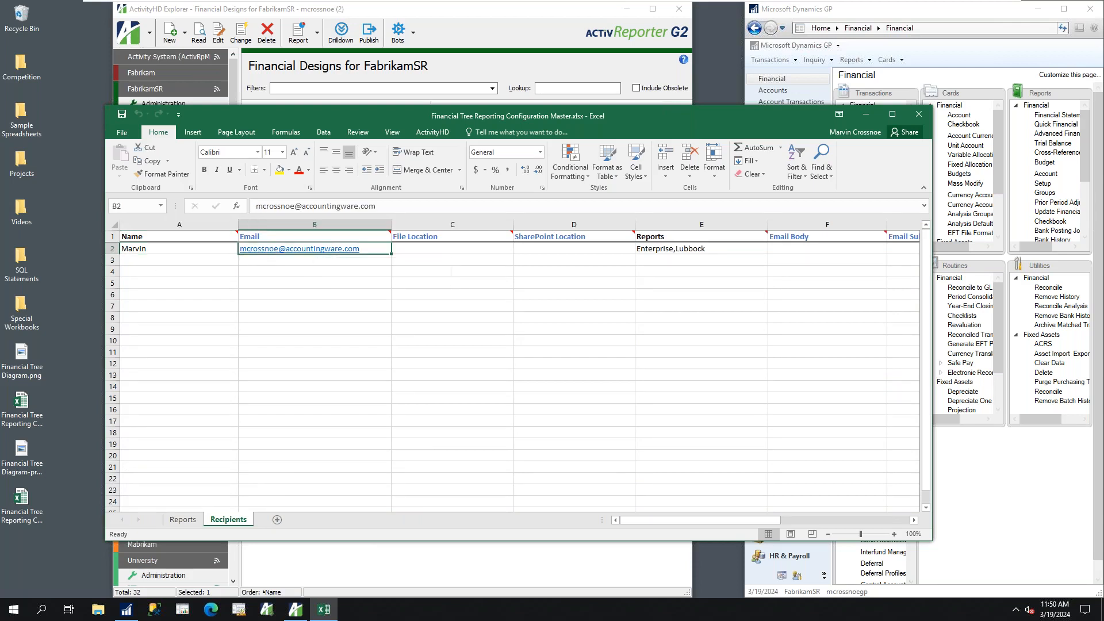
click(717, 378)
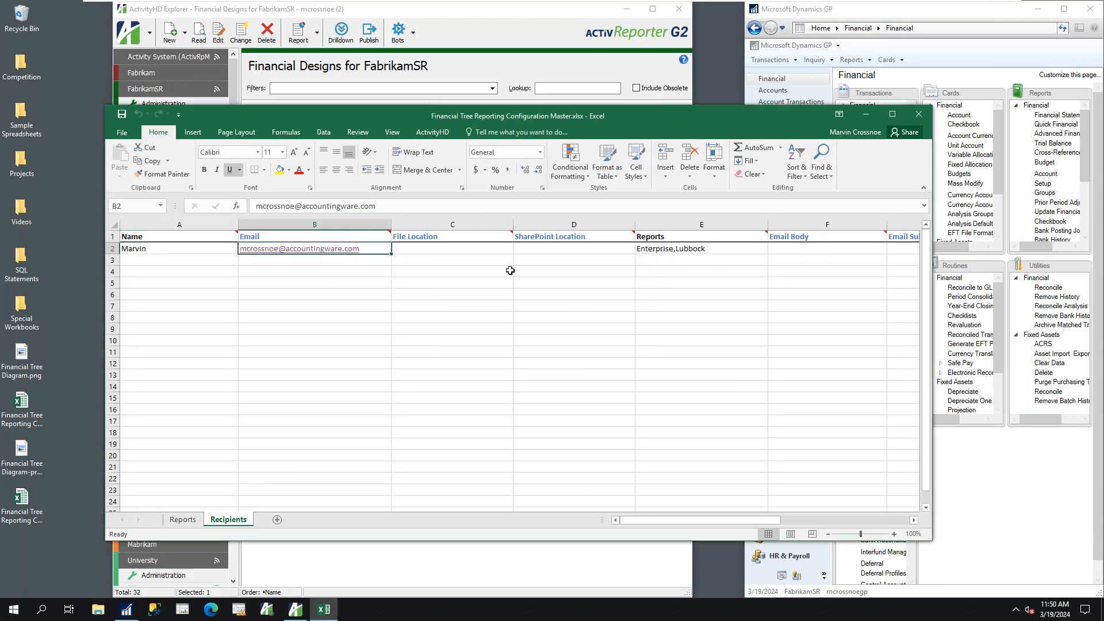
click(654, 250)
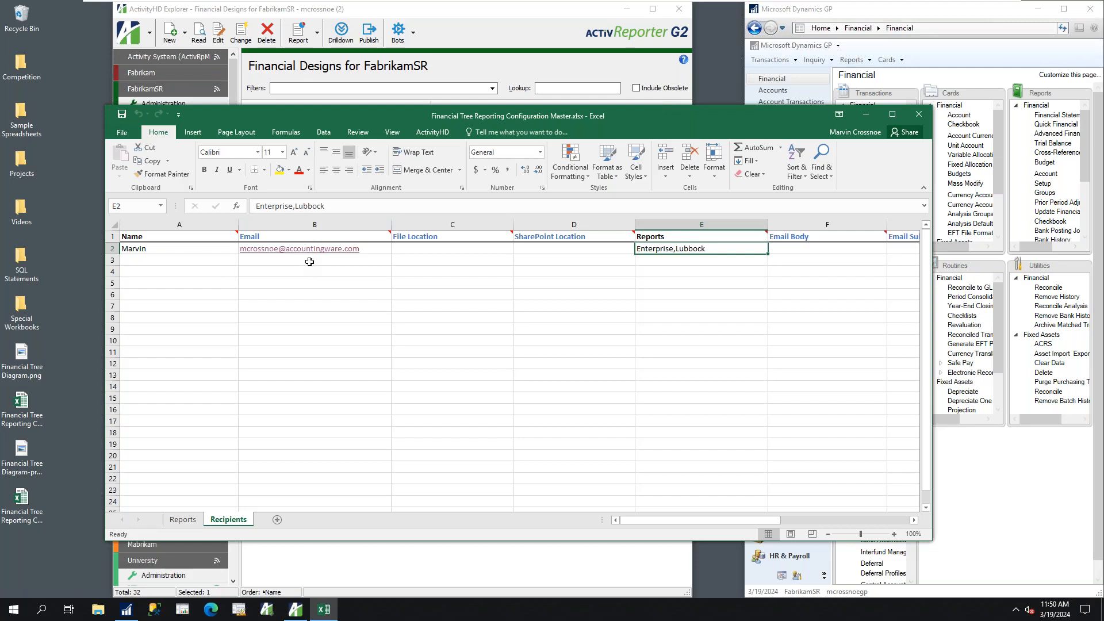
click(429, 249)
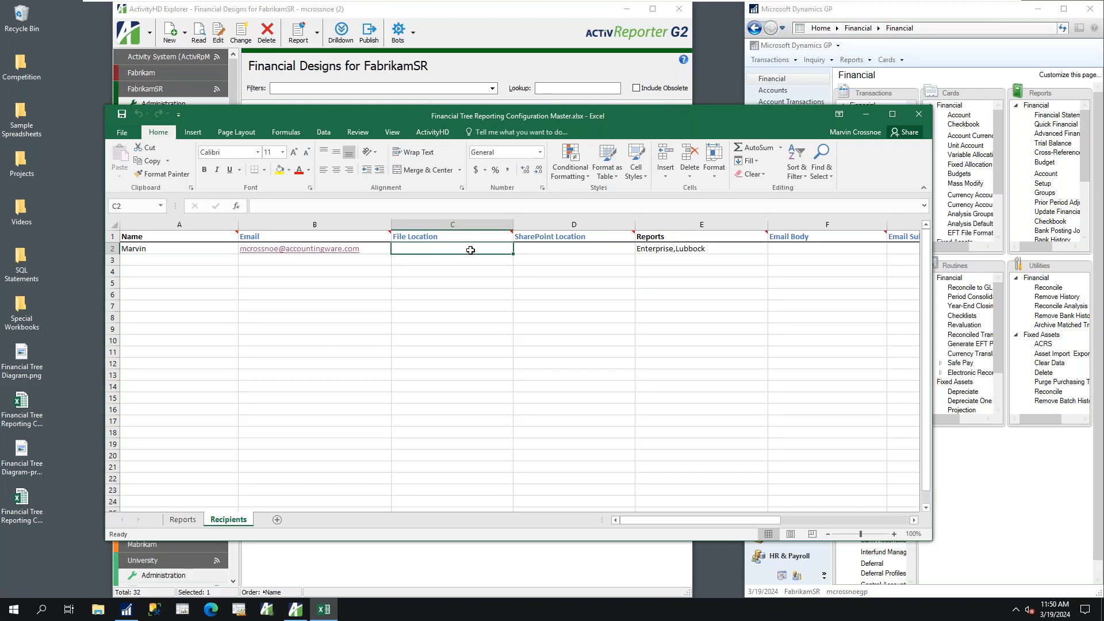
click(529, 249)
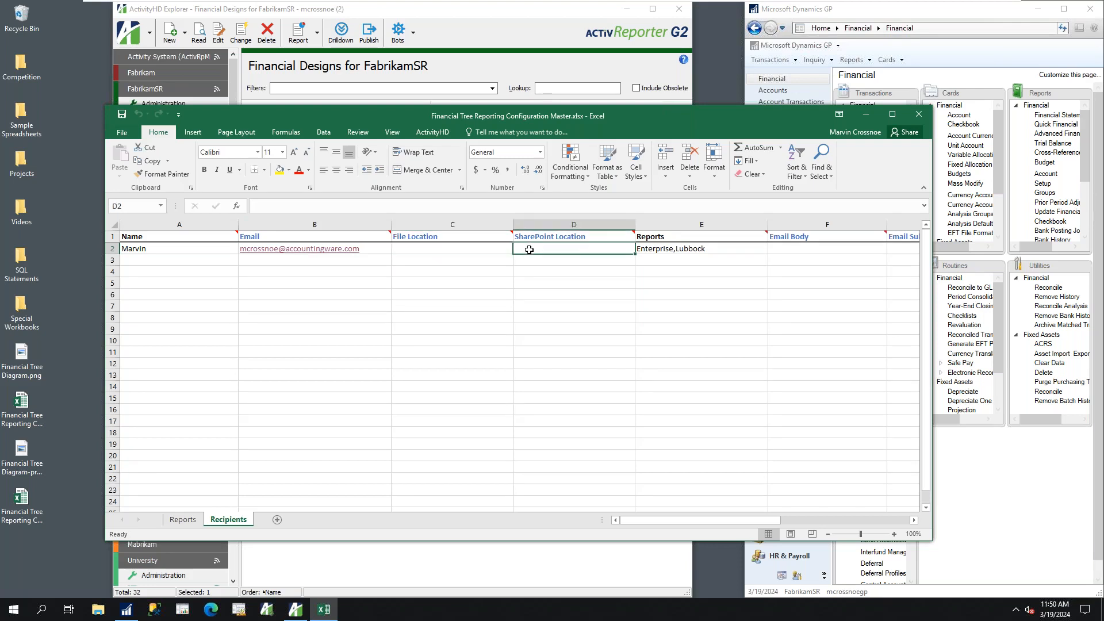
Compare the Reports sheet with the Recipients sheet once more and close the tree reporting configuration workbook
click(918, 117)
click(182, 520)
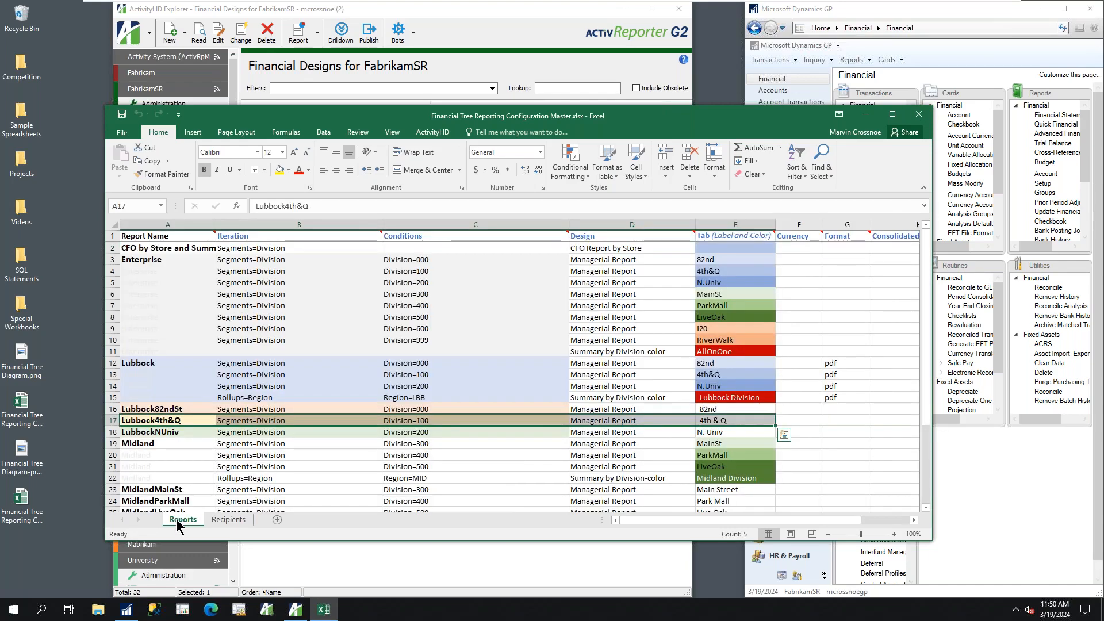
click(230, 521)
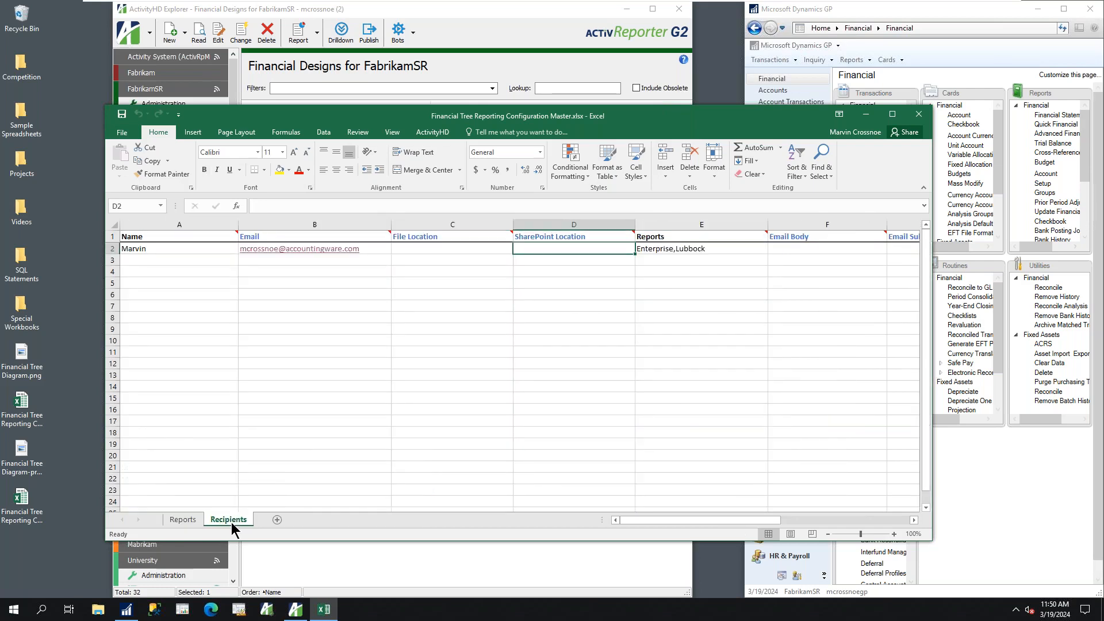
click(919, 115)
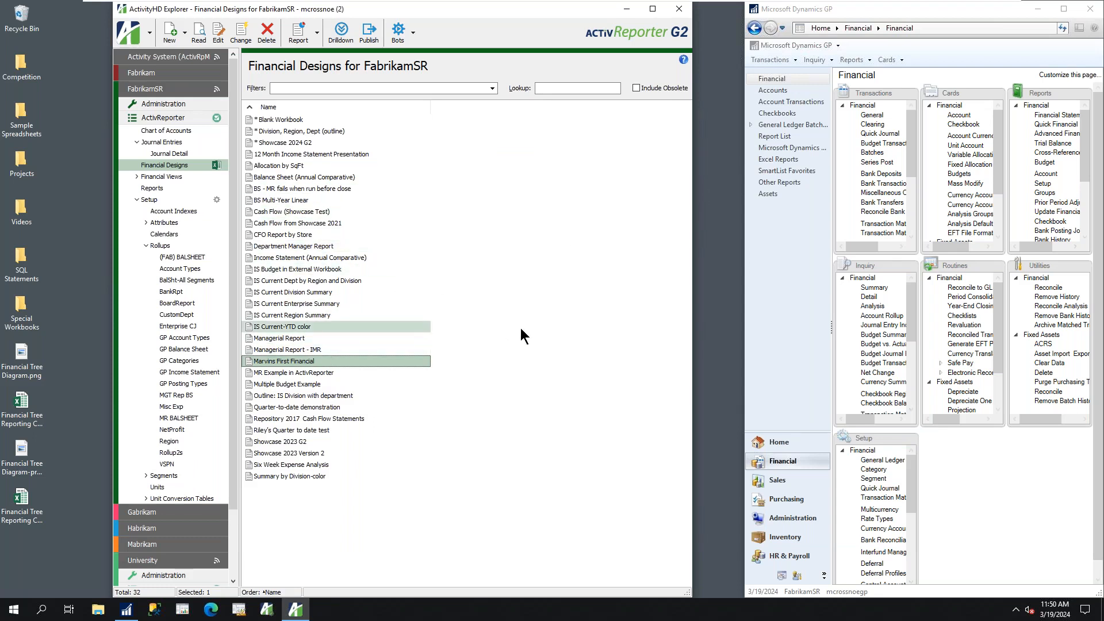
Open the Managerial Report design's workbook with the April 2017 answers and enlarge its window to show the whole income statement
click(282, 338)
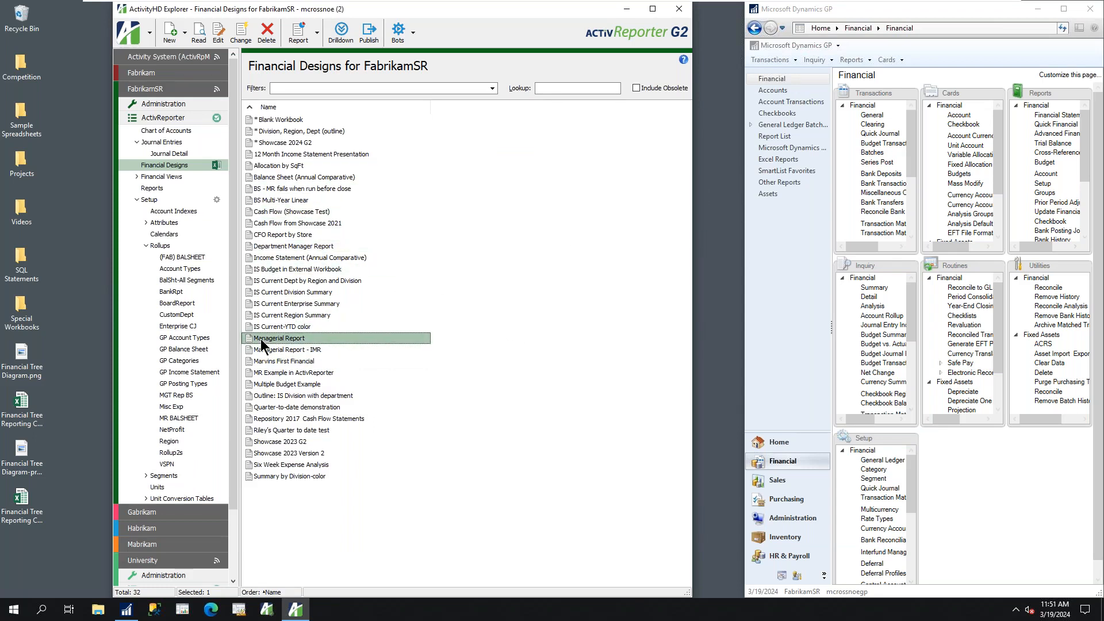
double_click(270, 338)
click(164, 127)
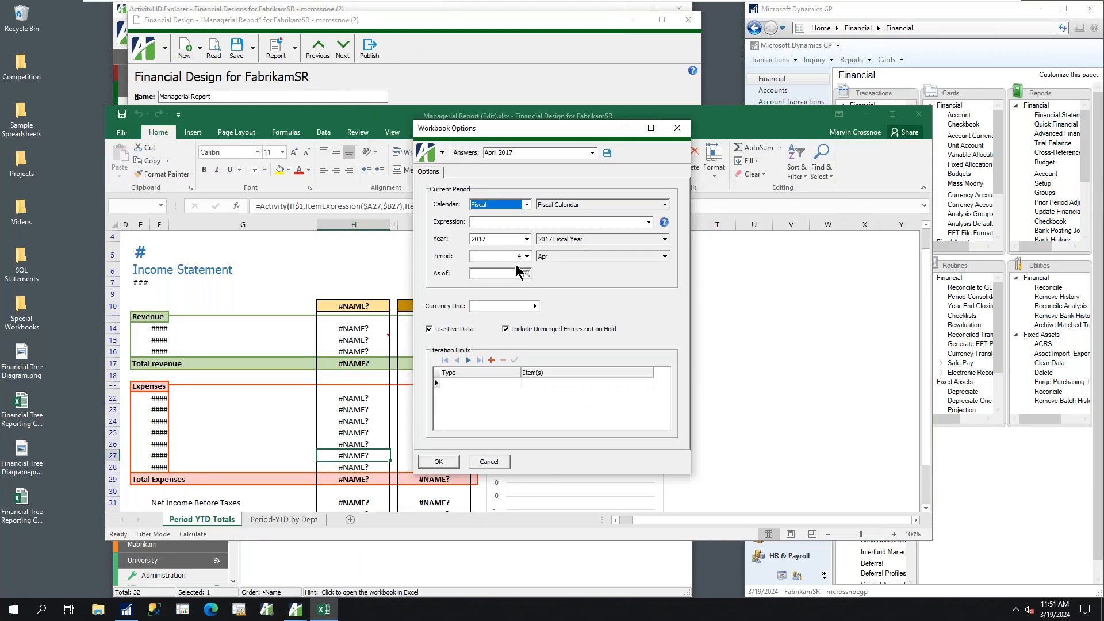
click(438, 462)
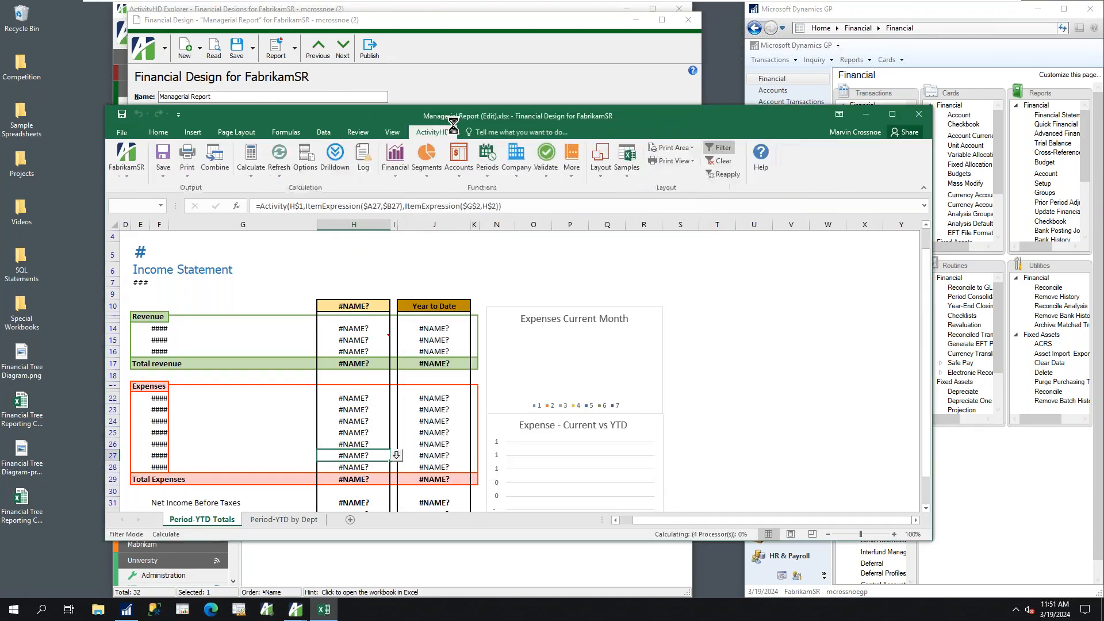
drag(458, 121, 409, 36)
drag(878, 451, 963, 563)
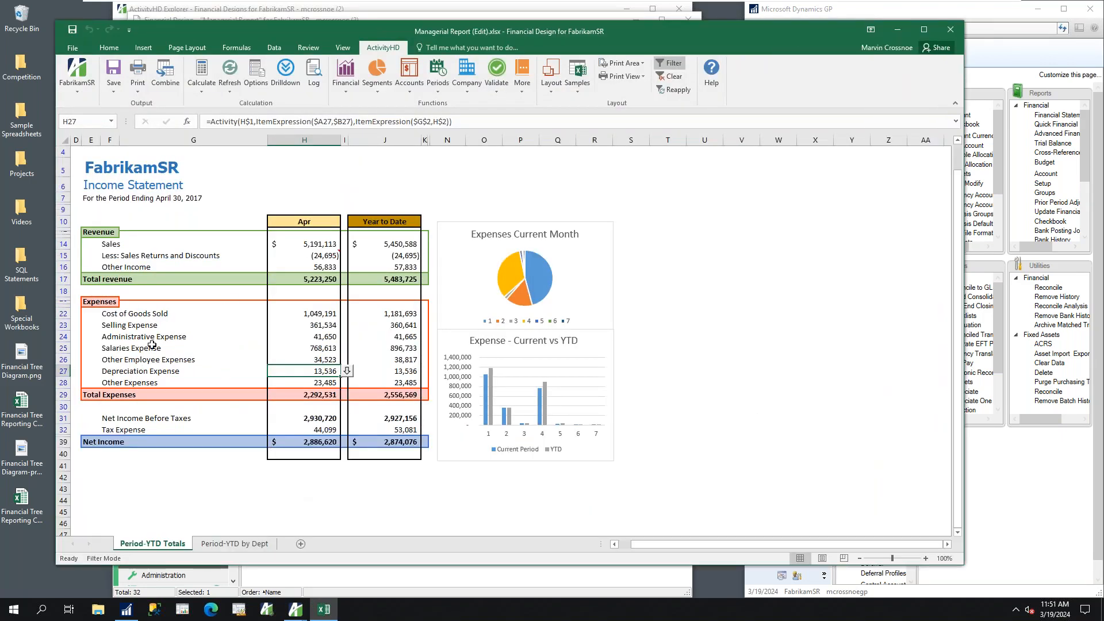
Examine the Apr and Year to Date columns on Period-YTD Totals and the Groceries, Snacks and Soft Drinks columns on Period-YTD by Dept
click(286, 221)
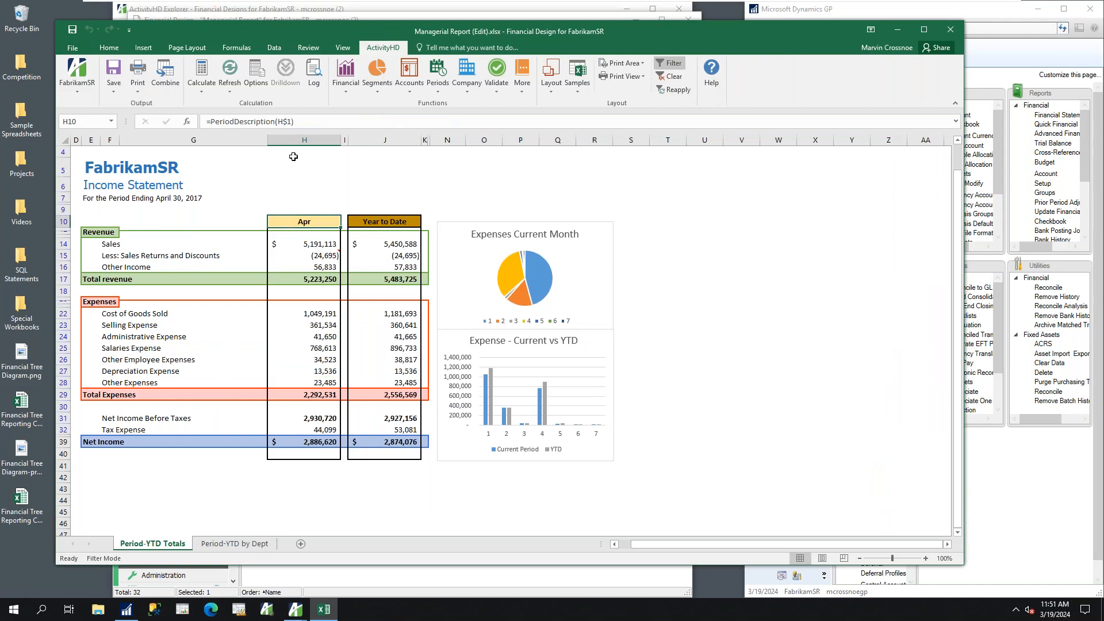
click(298, 141)
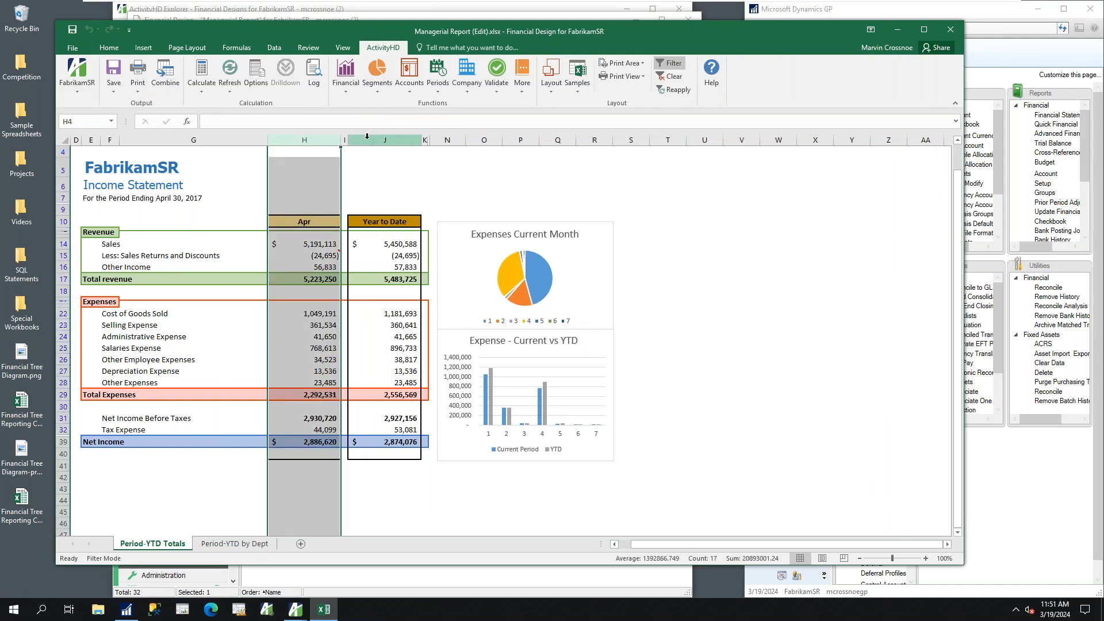
click(373, 138)
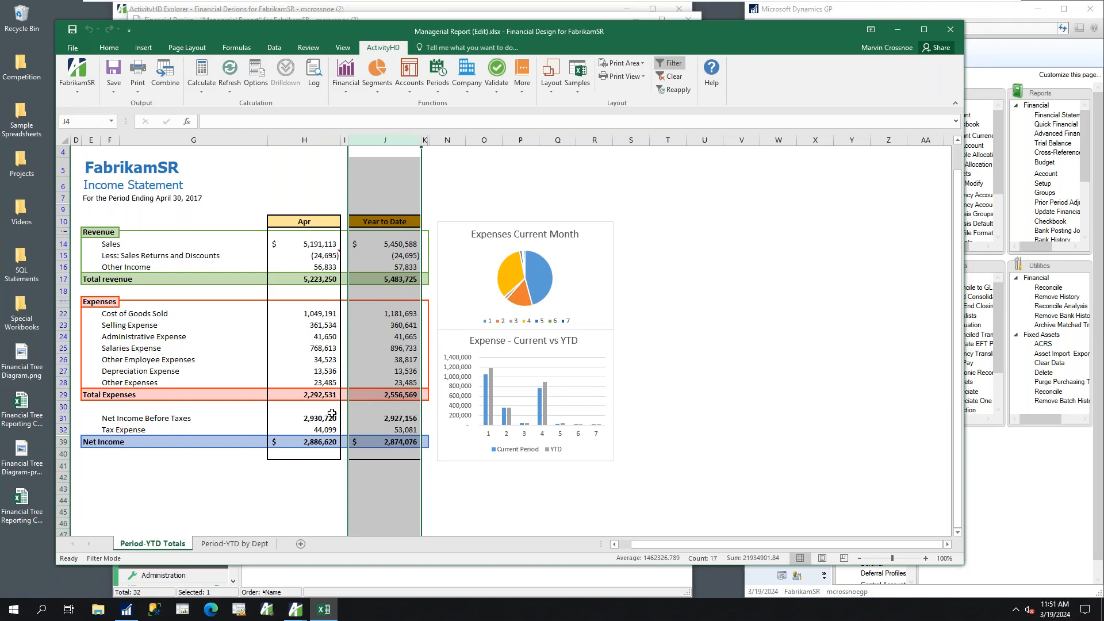
click(234, 545)
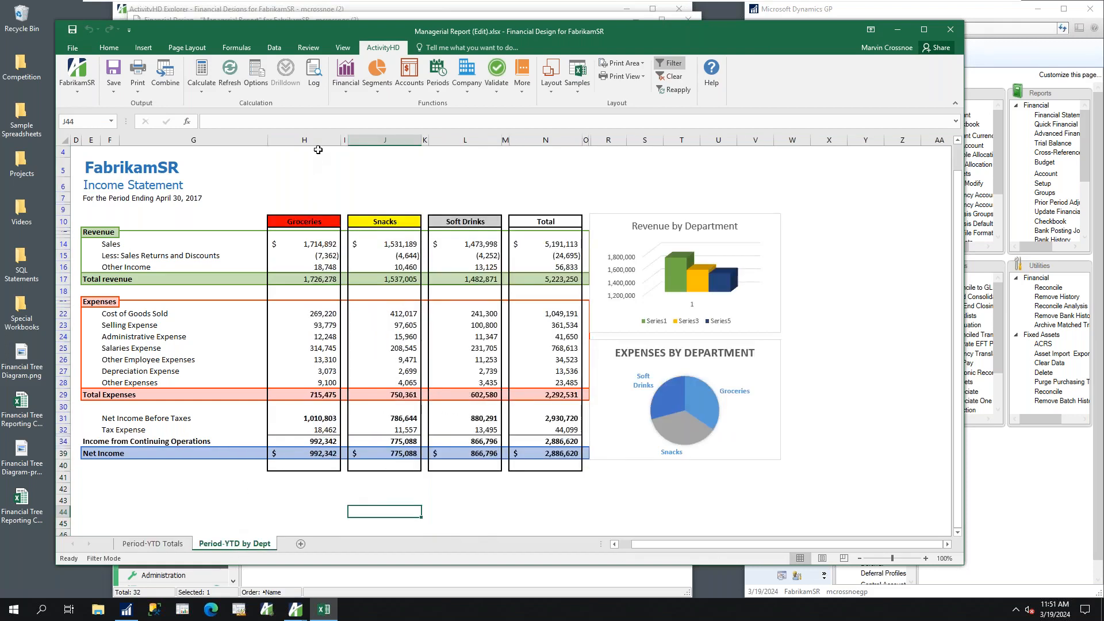
click(316, 139)
click(385, 140)
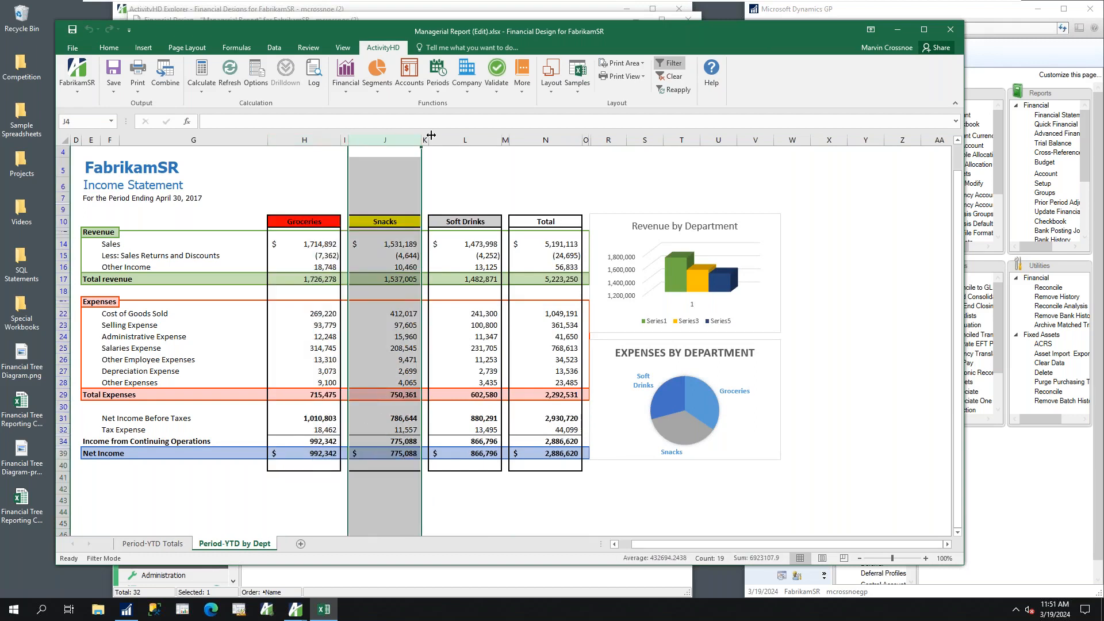
click(465, 140)
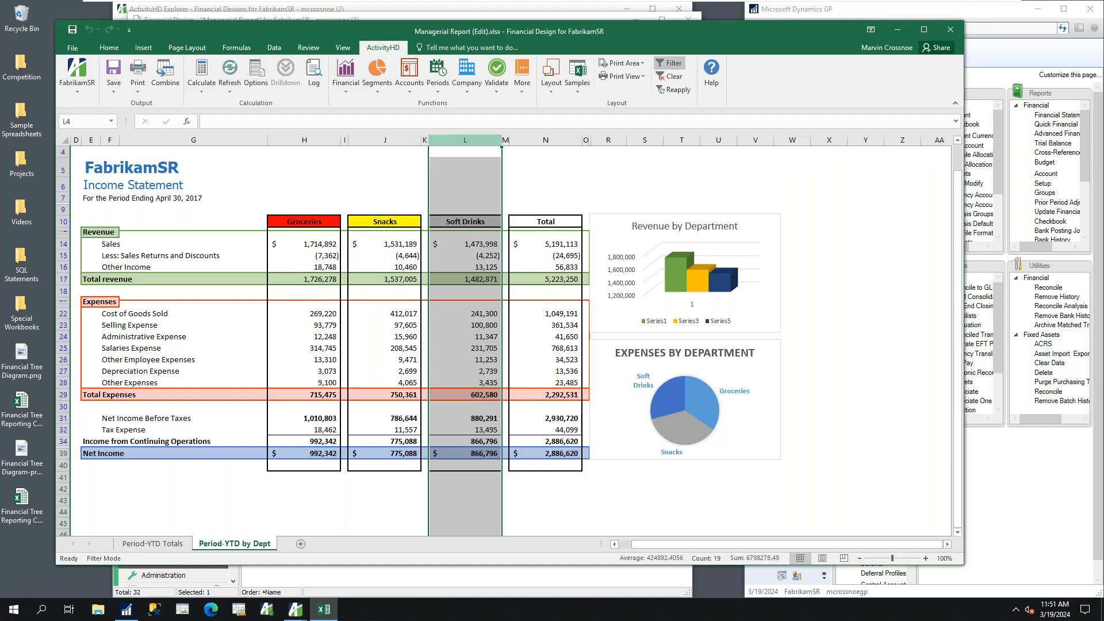
Close the Managerial Report workbook and its financial design without saving changes
click(951, 35)
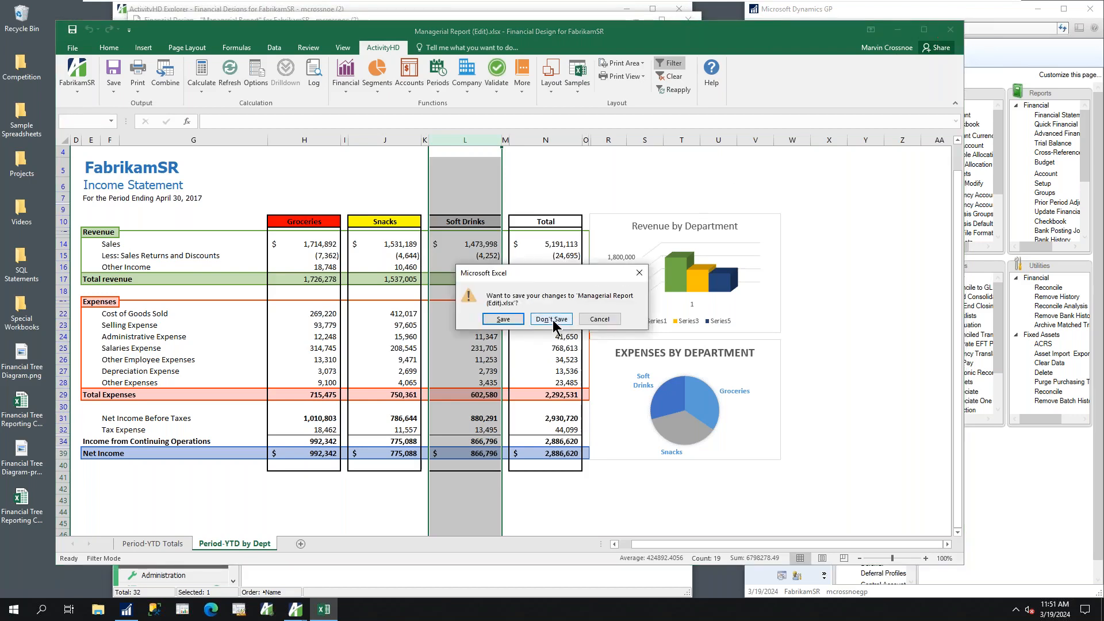
click(553, 321)
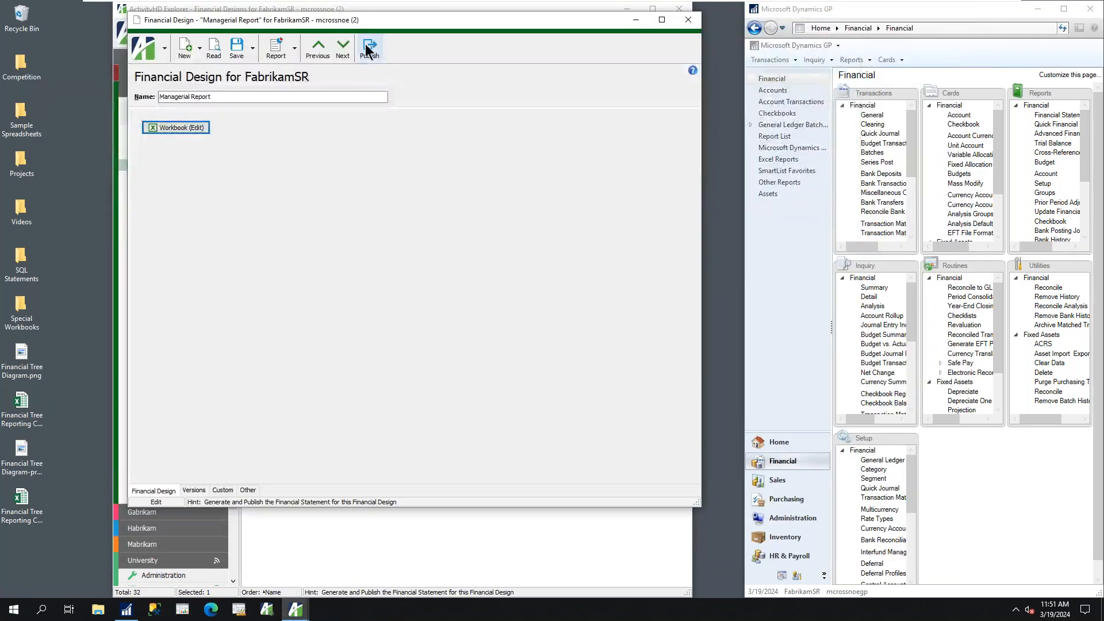
click(686, 23)
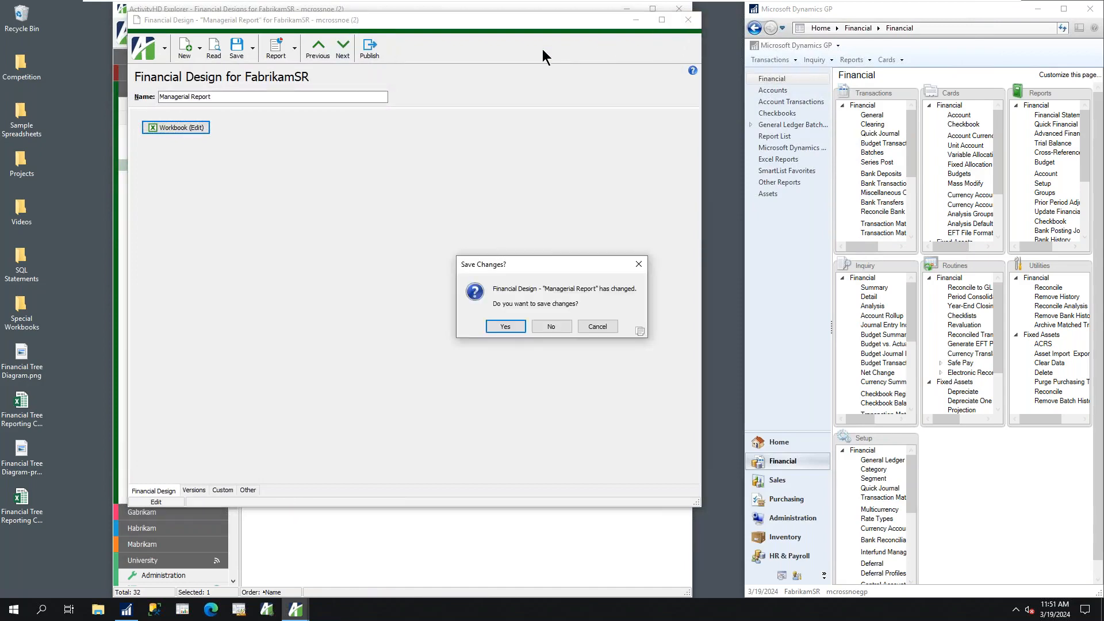
click(550, 327)
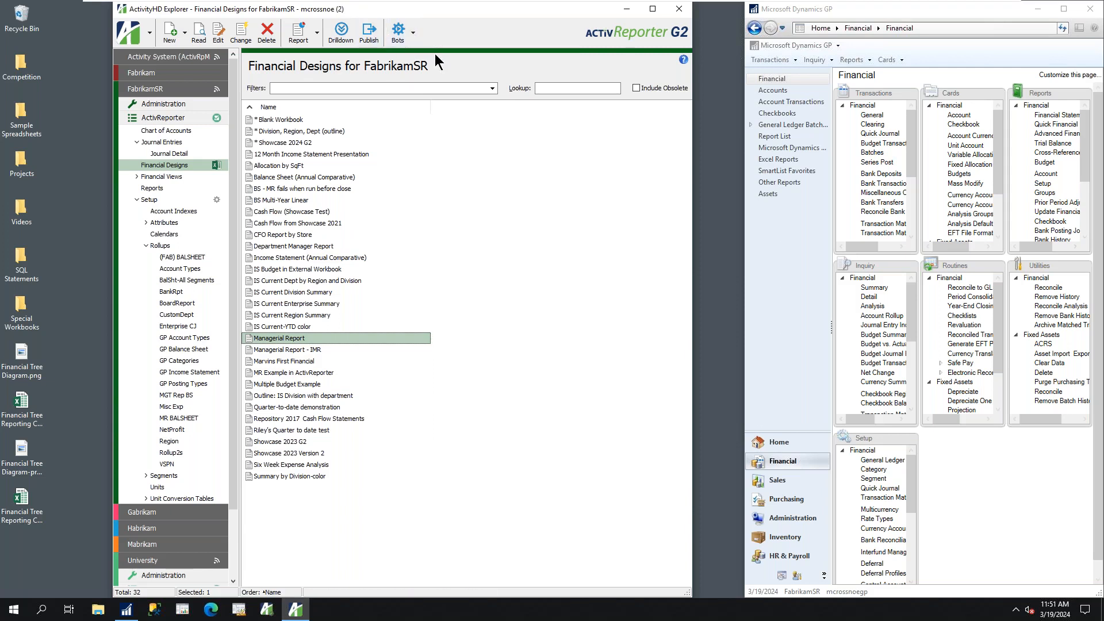
Start the Financial Tree-Sharepoint 2 bot for the Managerial Report design and reposition its options window over the design list
click(413, 33)
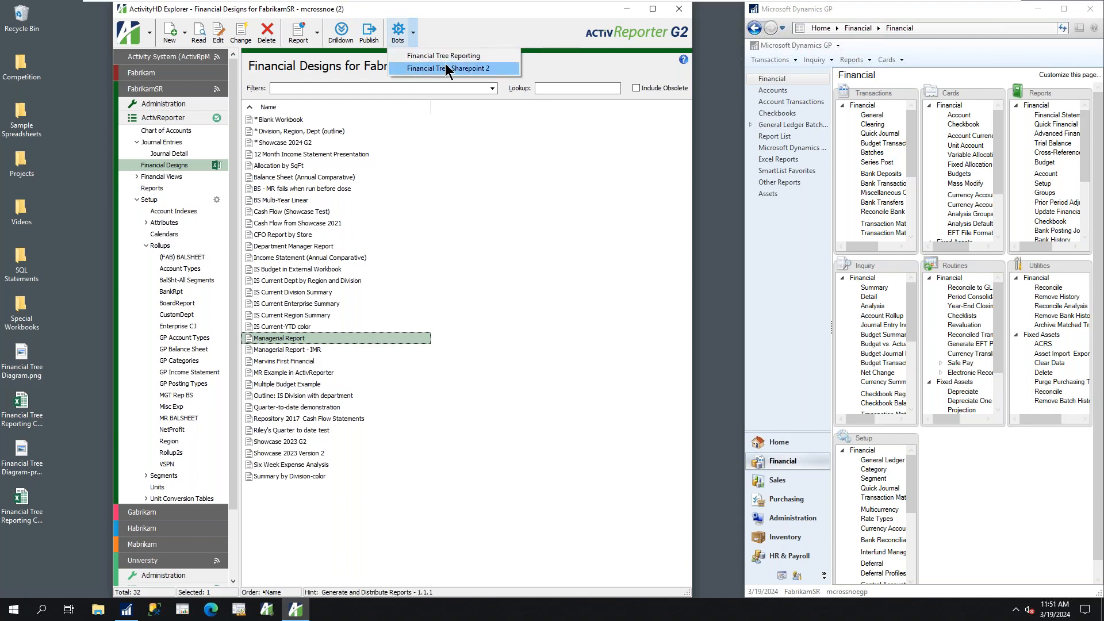
click(413, 67)
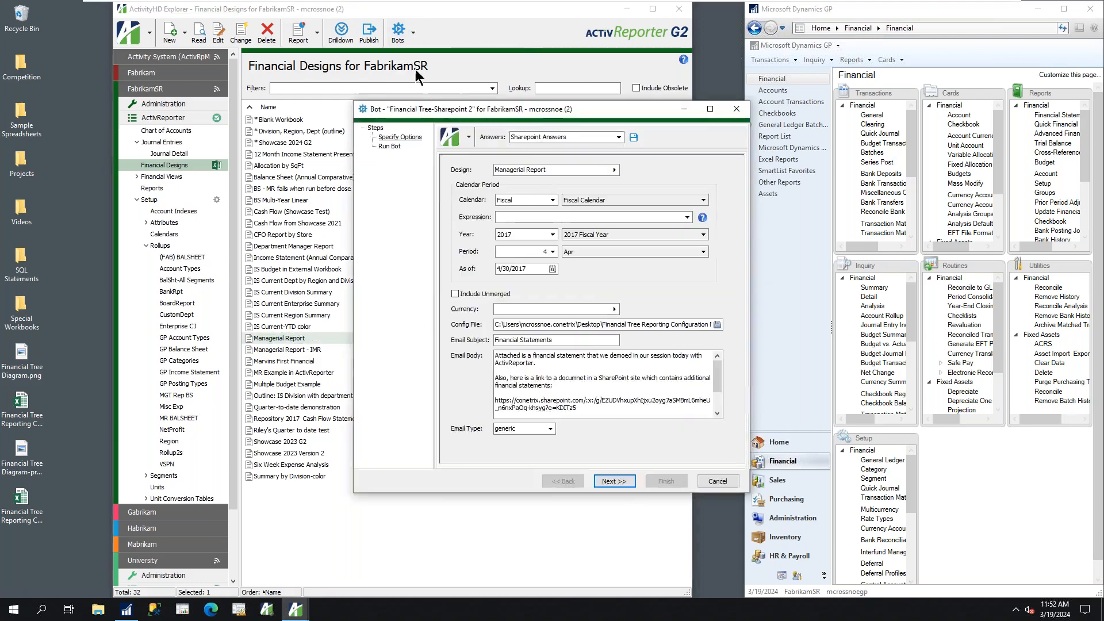
drag(509, 105, 441, 65)
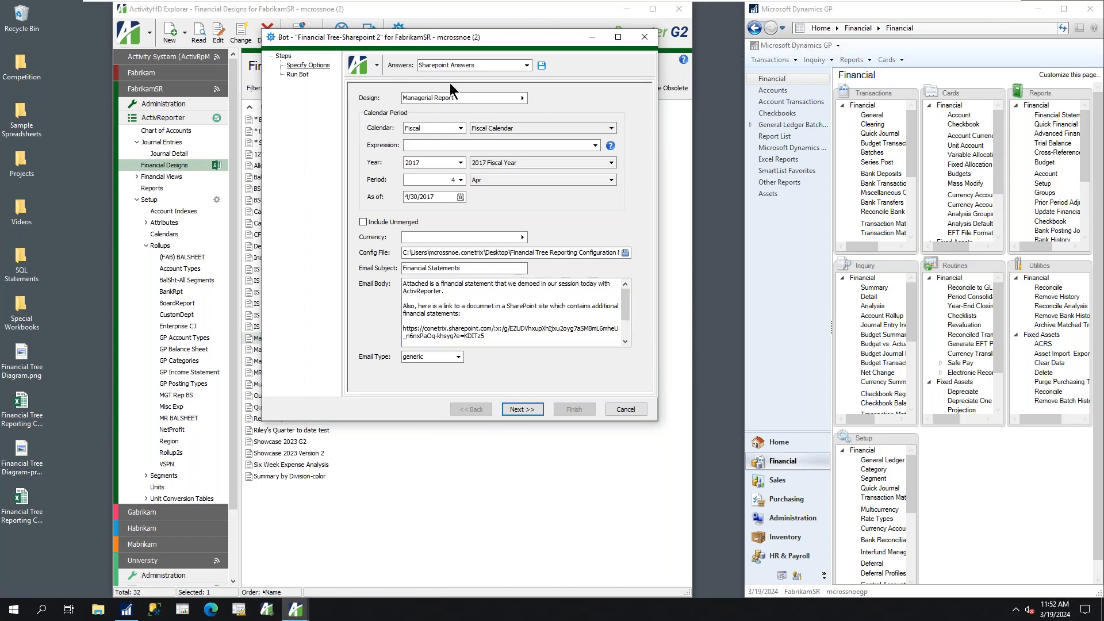
Review the Sharepoint Answers config file and email subject, keep the email type generic, and run the bot
drag(427, 40, 548, 49)
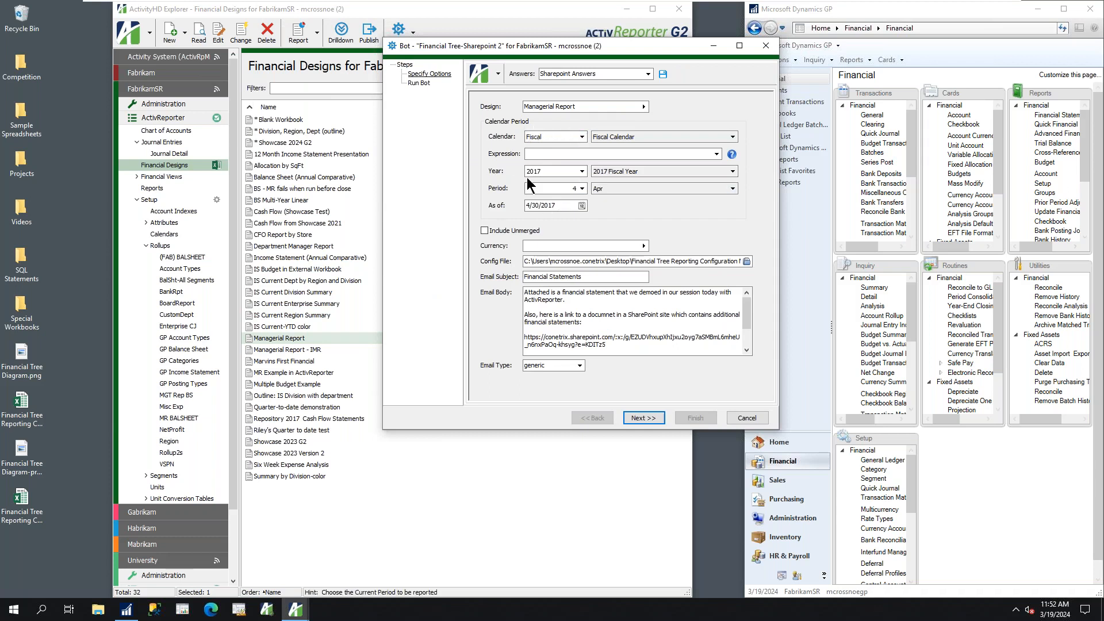
click(529, 262)
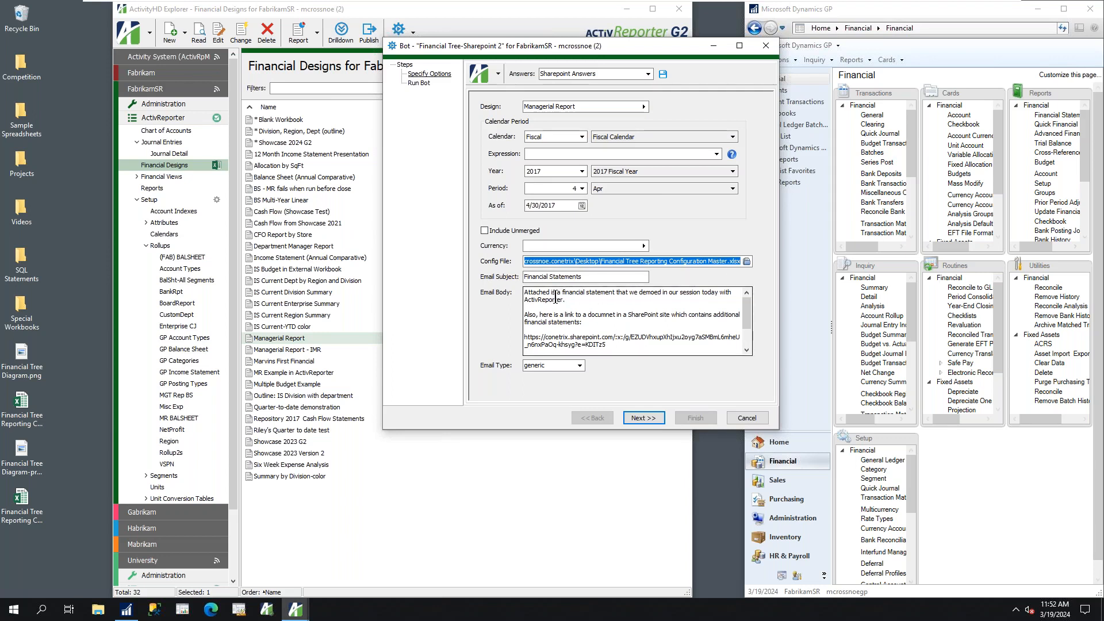
key(Tab)
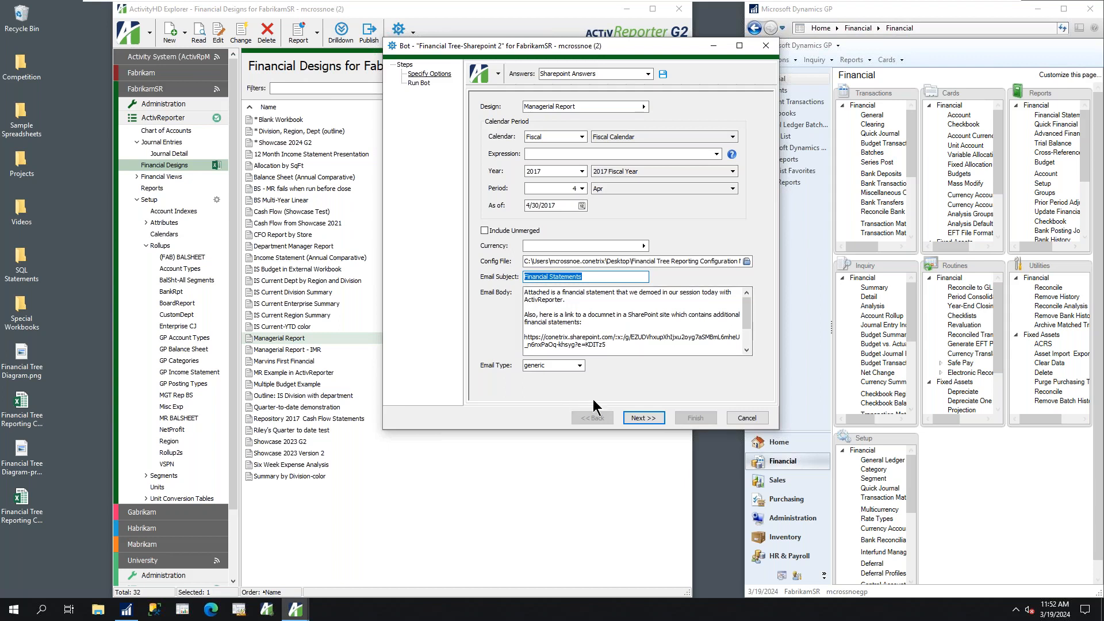
click(579, 366)
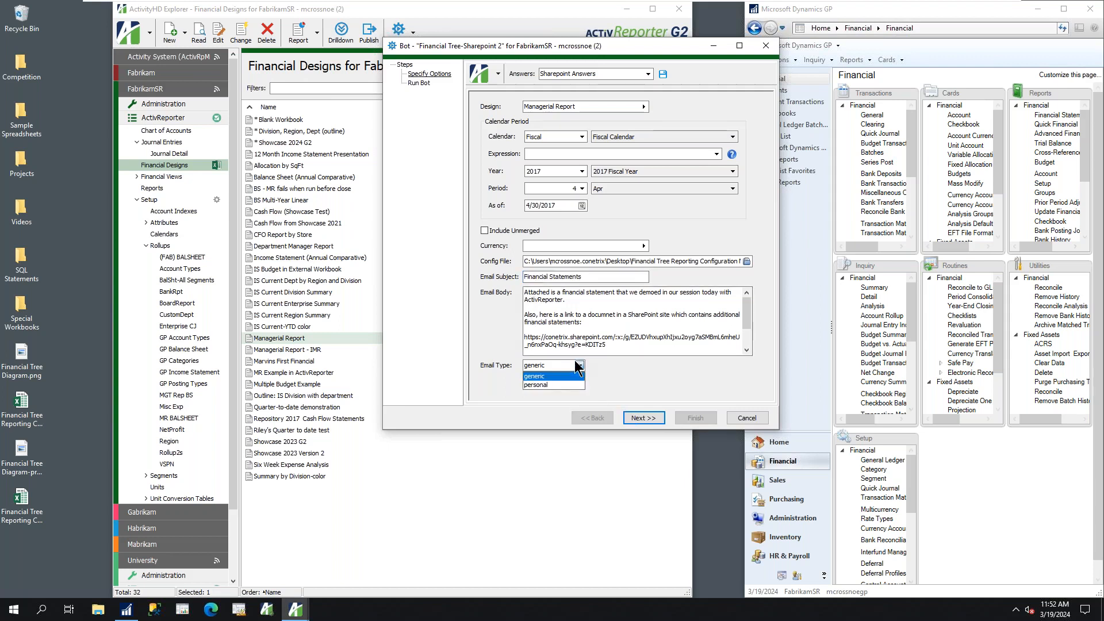
click(548, 365)
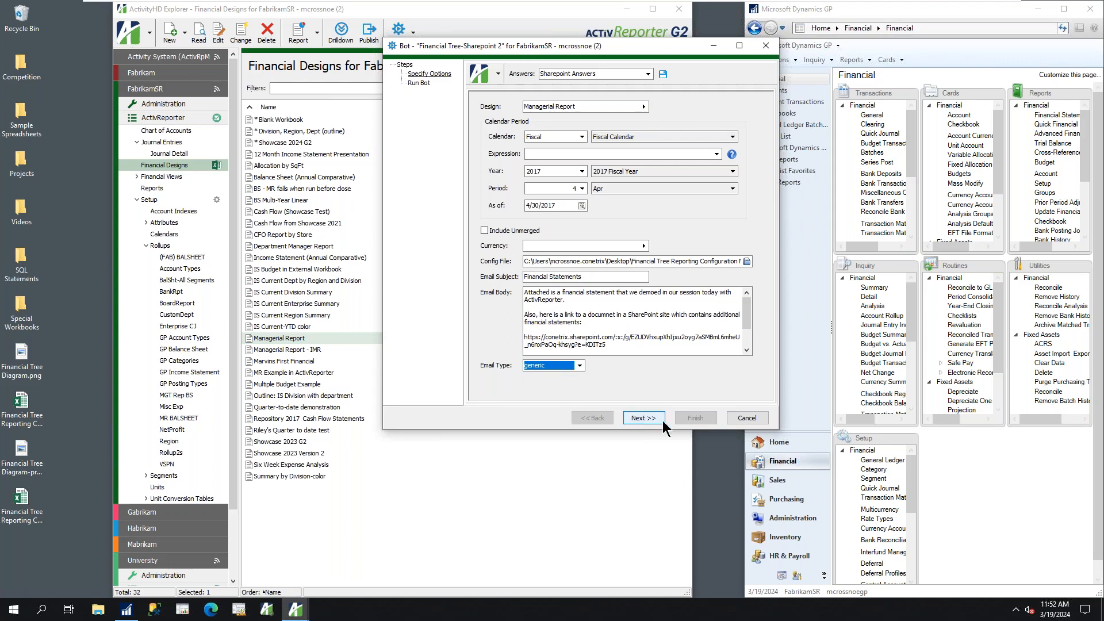
click(643, 418)
click(645, 418)
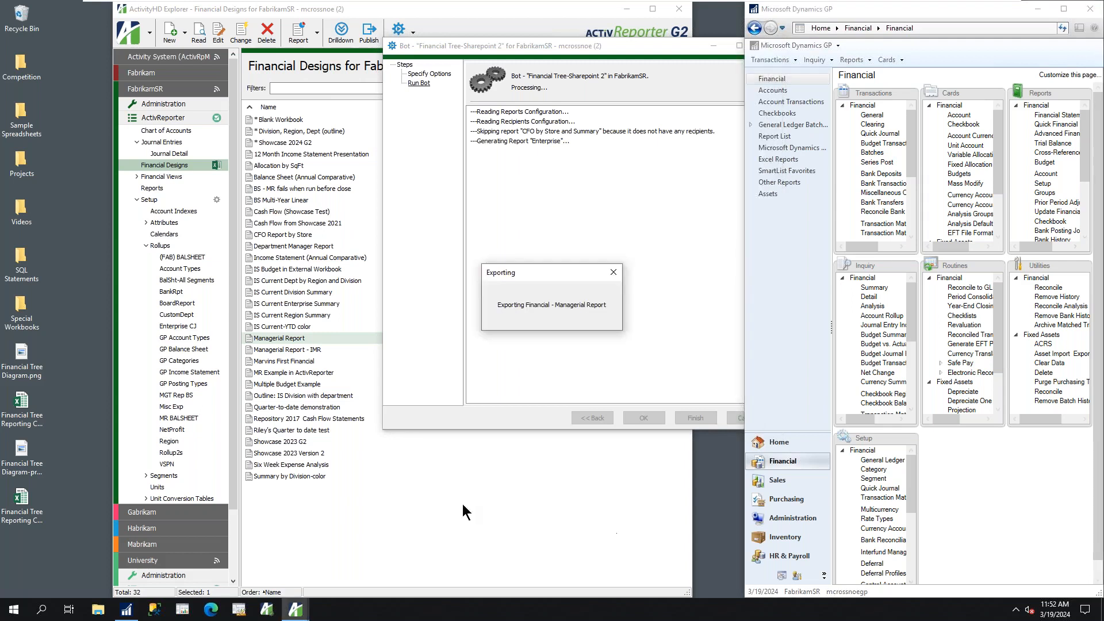
Open a second ActivReporter window while the bot runs and enlarge it to show the full list of financial designs
right_click(299, 609)
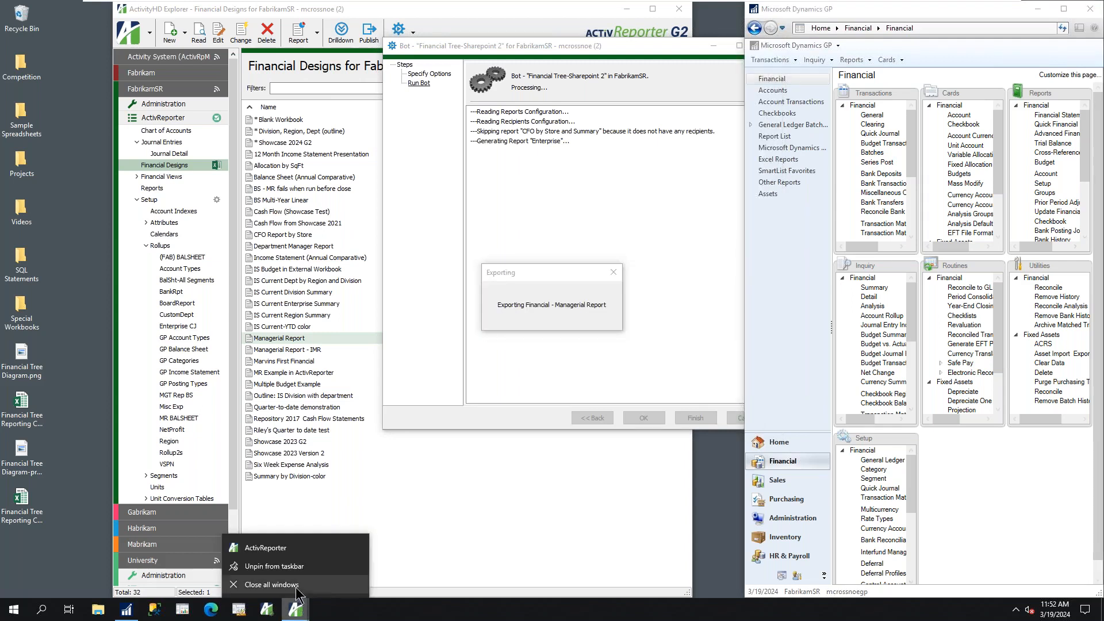
click(285, 549)
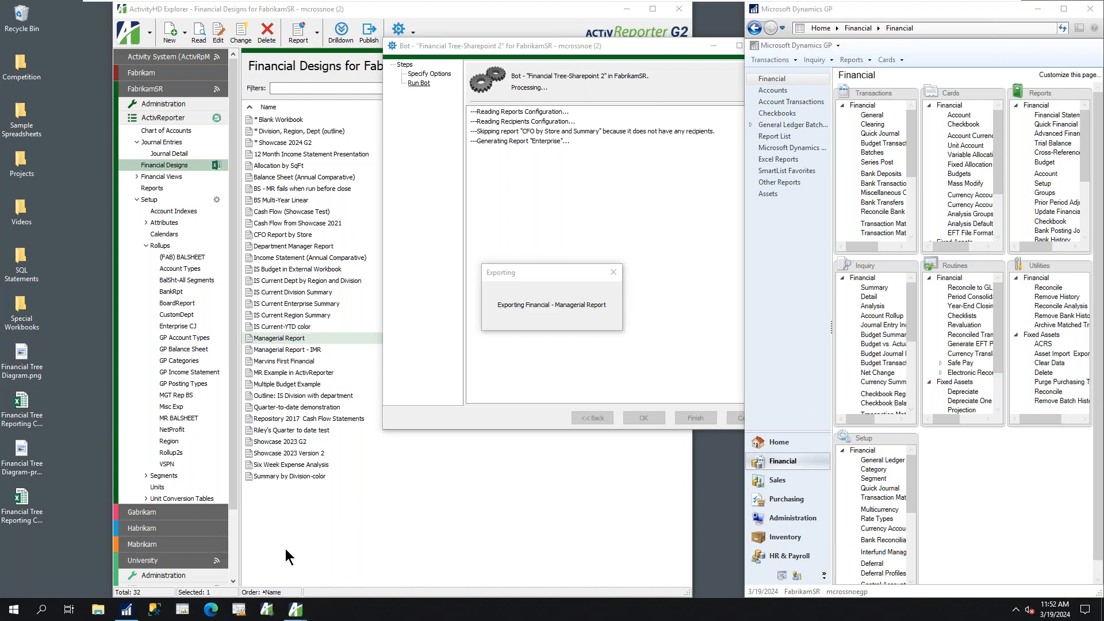
click(584, 409)
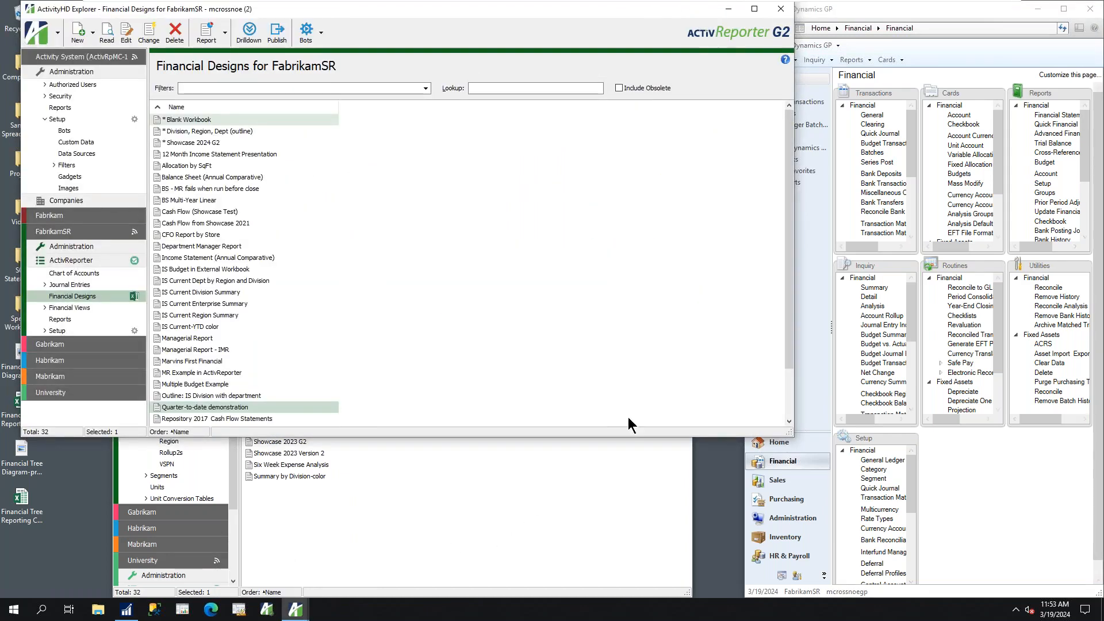
drag(793, 437, 913, 556)
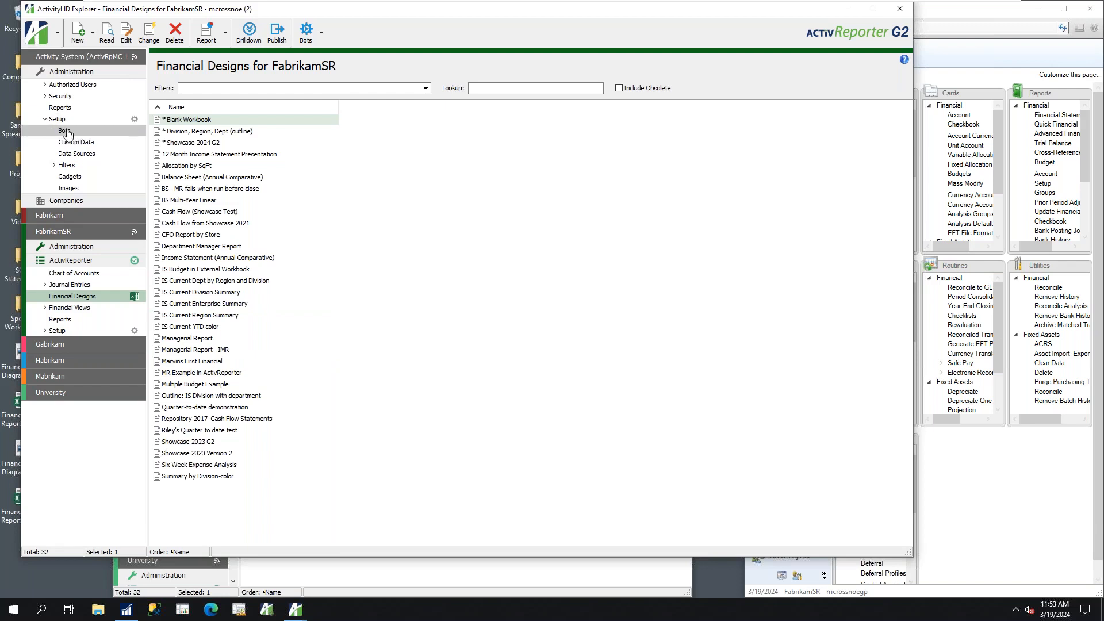
Expand FabrikamSR's financial views and open the Trial Balance view
click(38, 311)
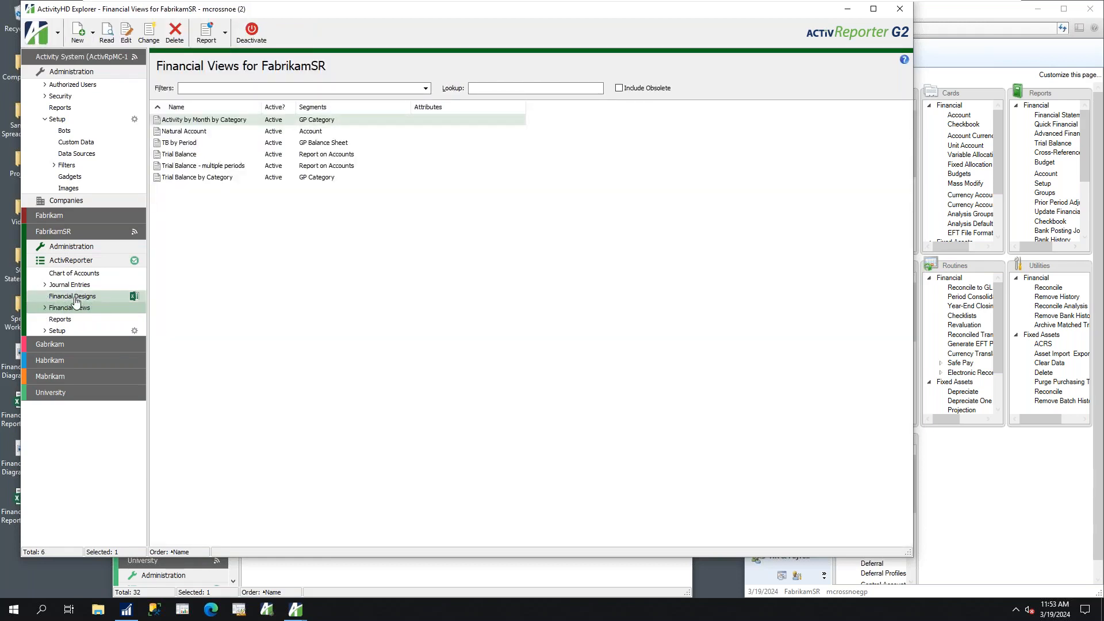
click(43, 312)
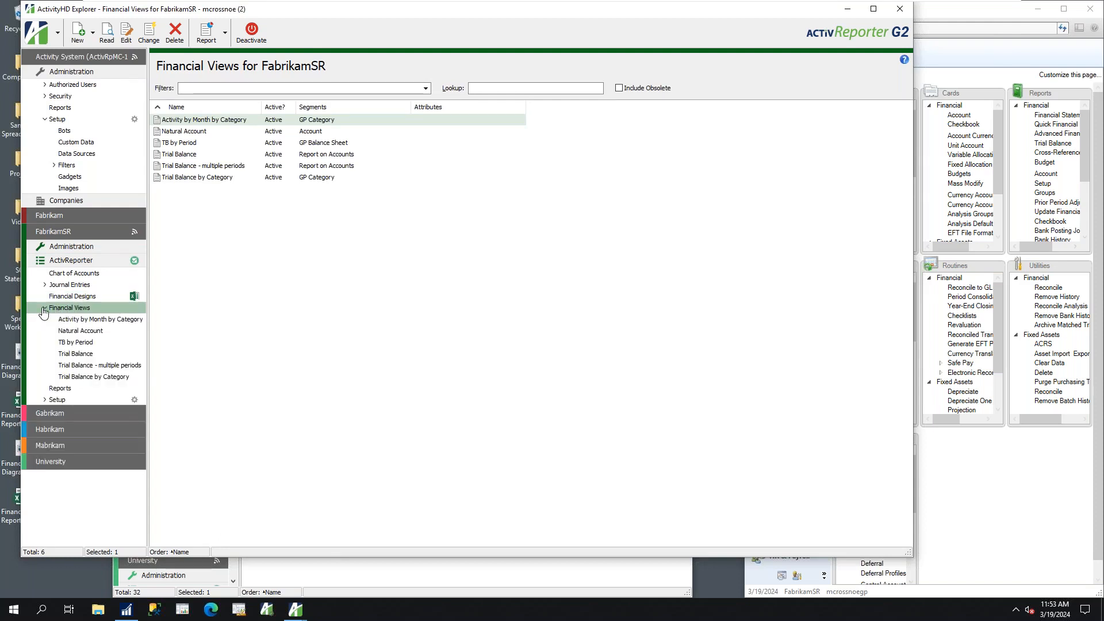
click(64, 359)
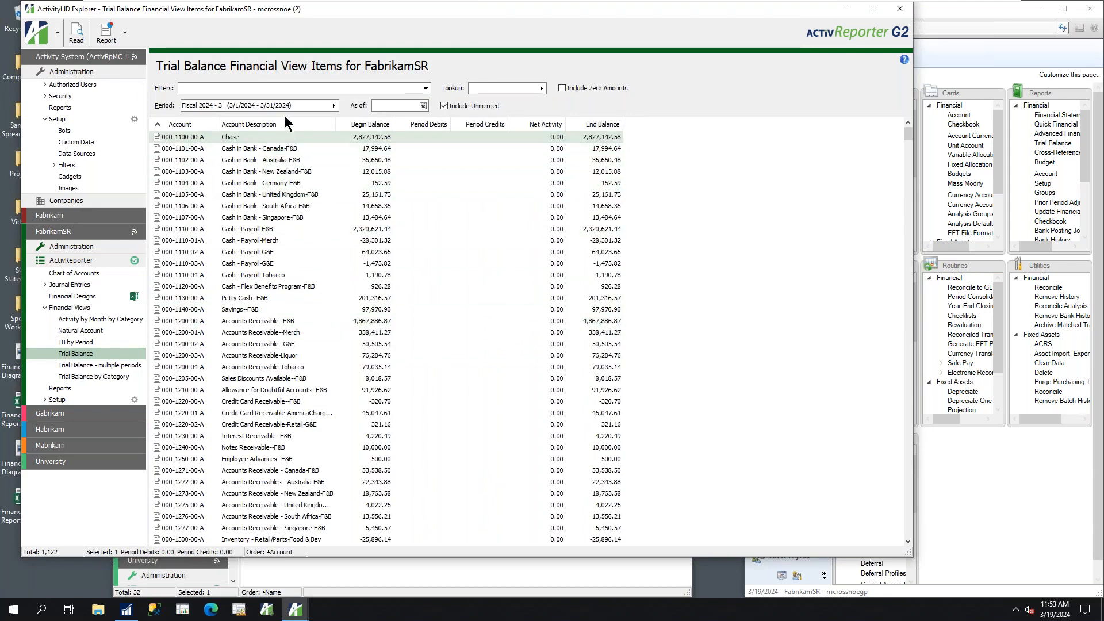
Set the Trial Balance view's calendar period to fiscal year 2017, period 4 (Apr)
click(334, 106)
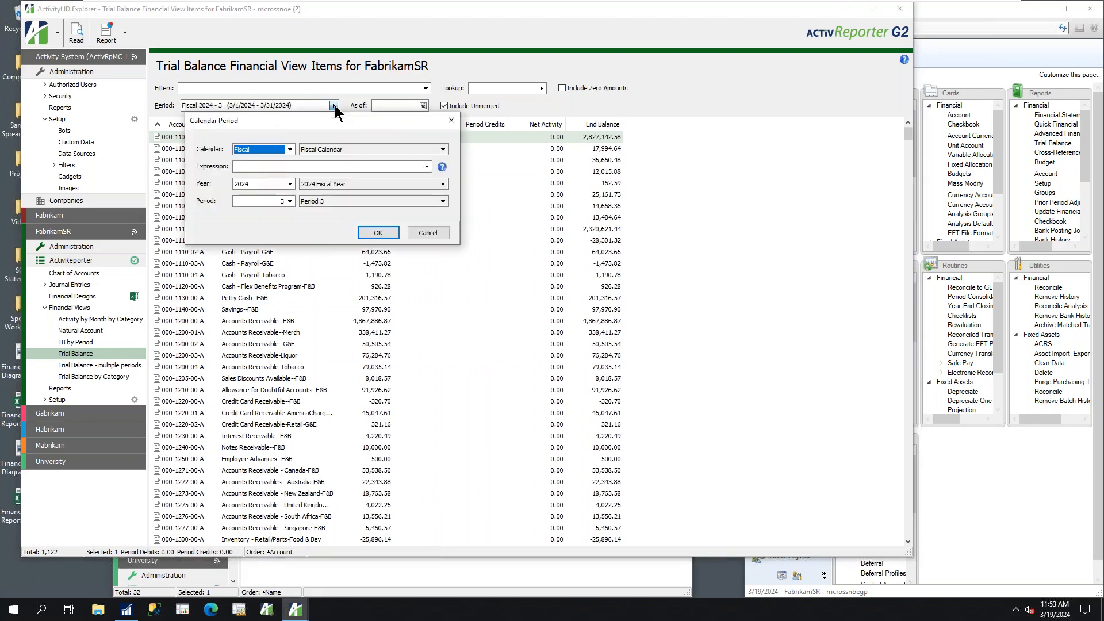
click(289, 184)
click(250, 202)
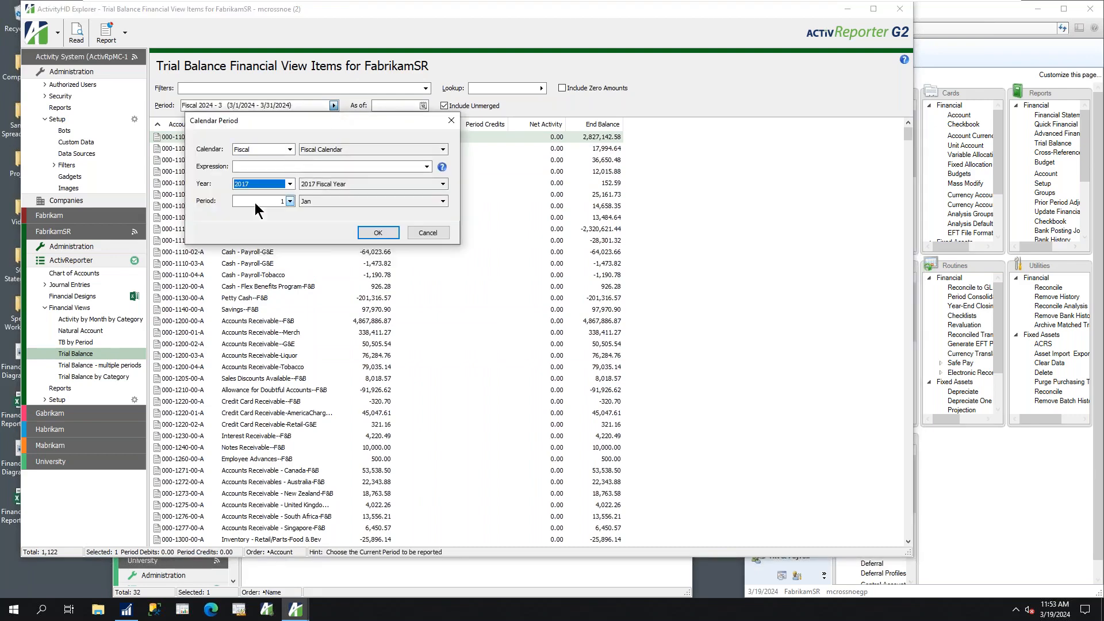
click(290, 201)
click(302, 234)
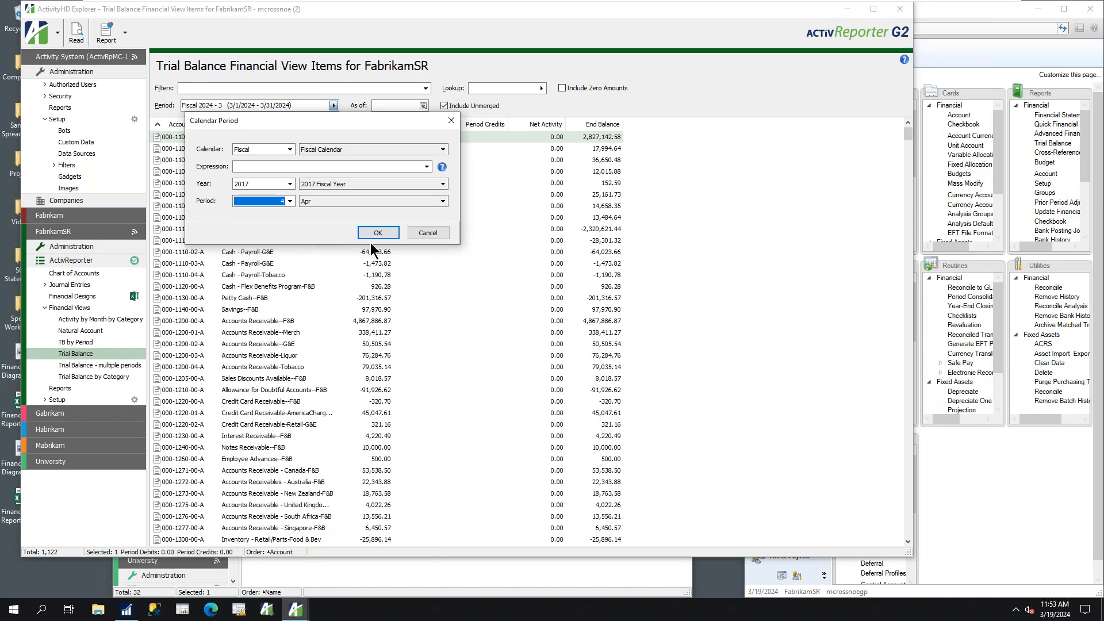
click(388, 230)
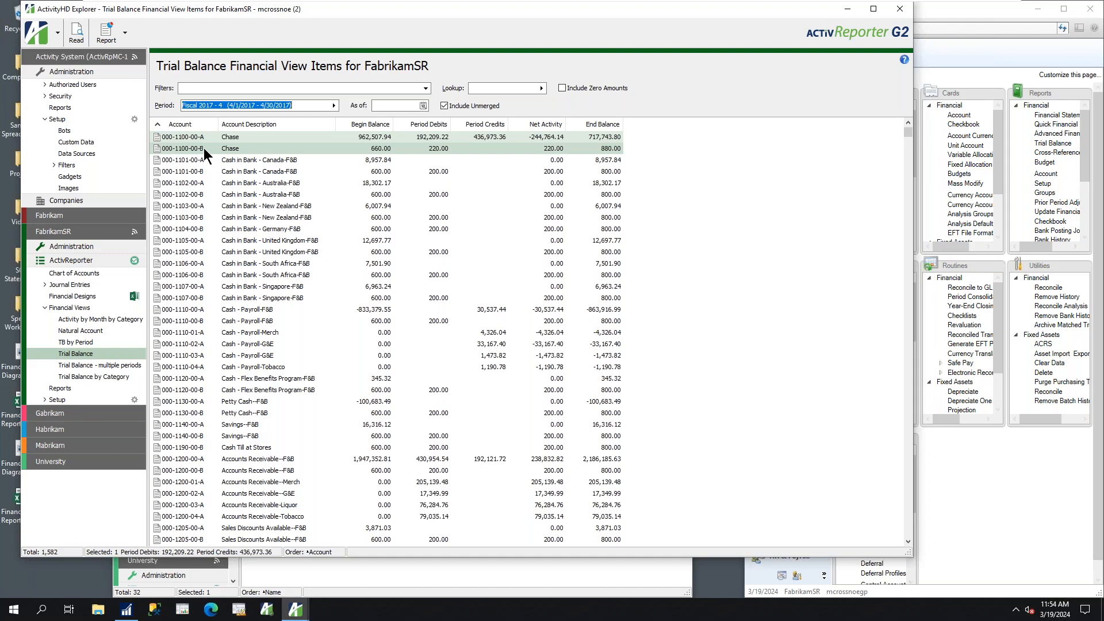
Limit the Trial Balance view to accounts whose last segment is A using an account lookup
click(512, 86)
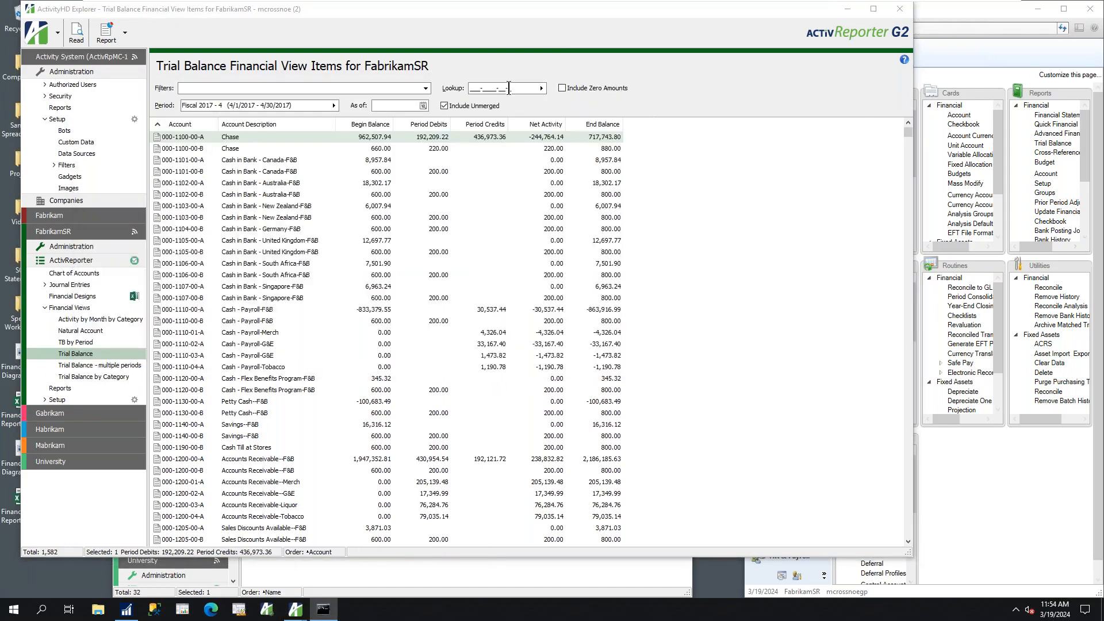
text(A)
key(Return)
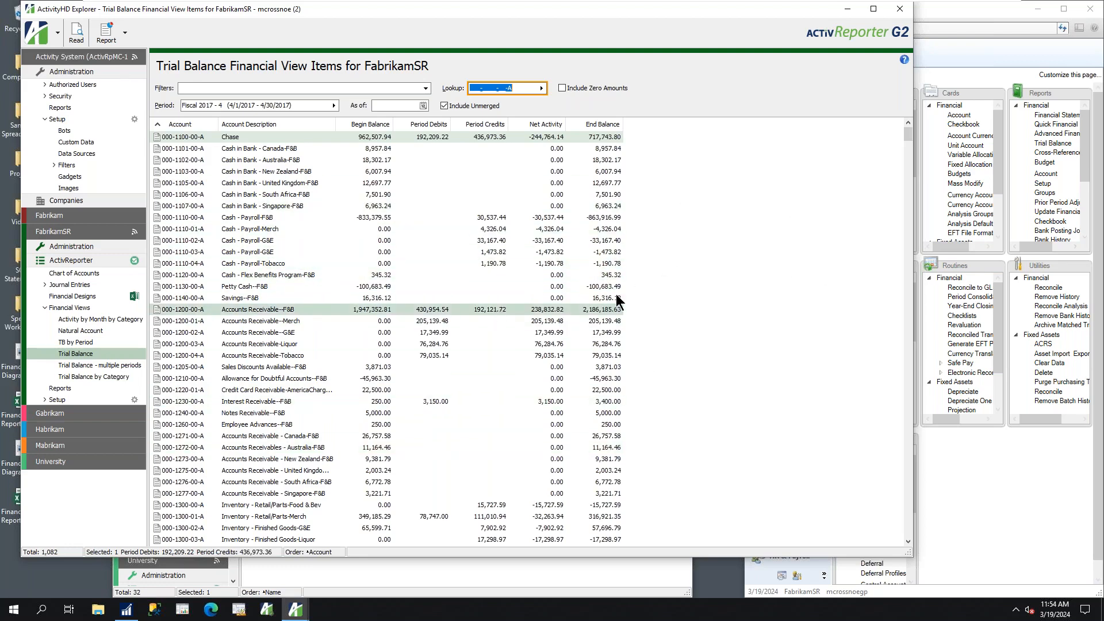
Switch to Dynamics GP, view and close the Trial Balance Report window, and open the General transaction entry window
click(1050, 144)
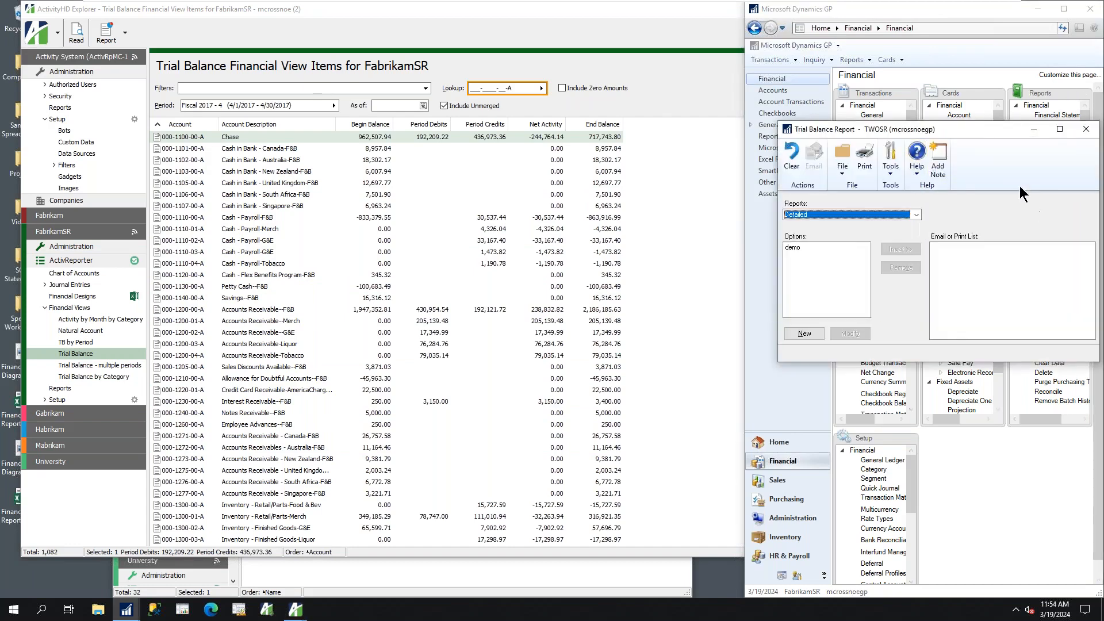
click(1085, 140)
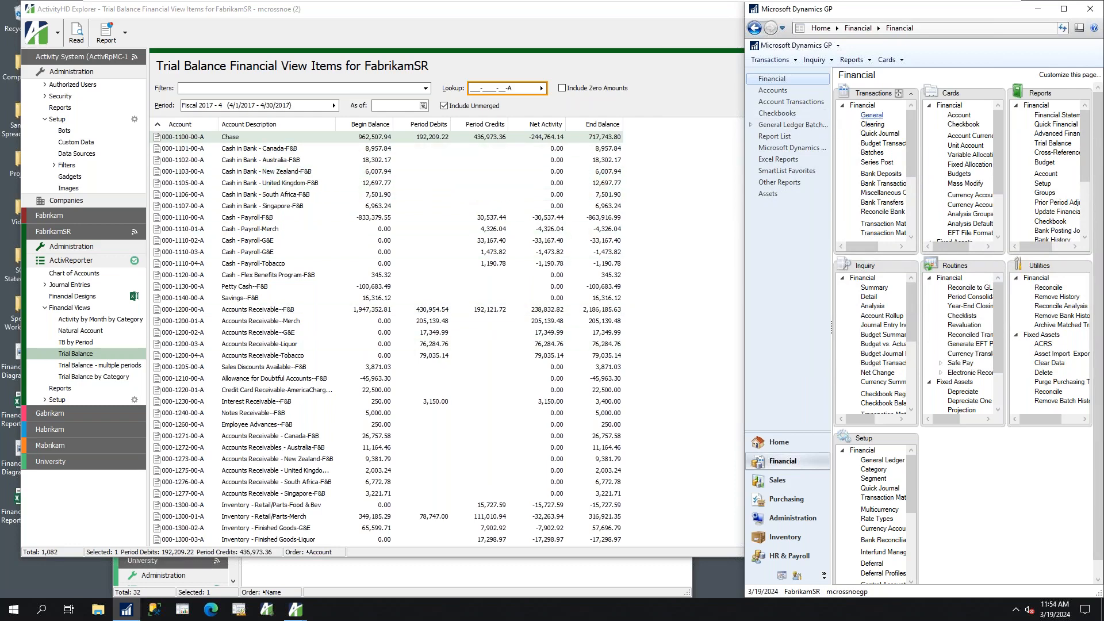
click(872, 115)
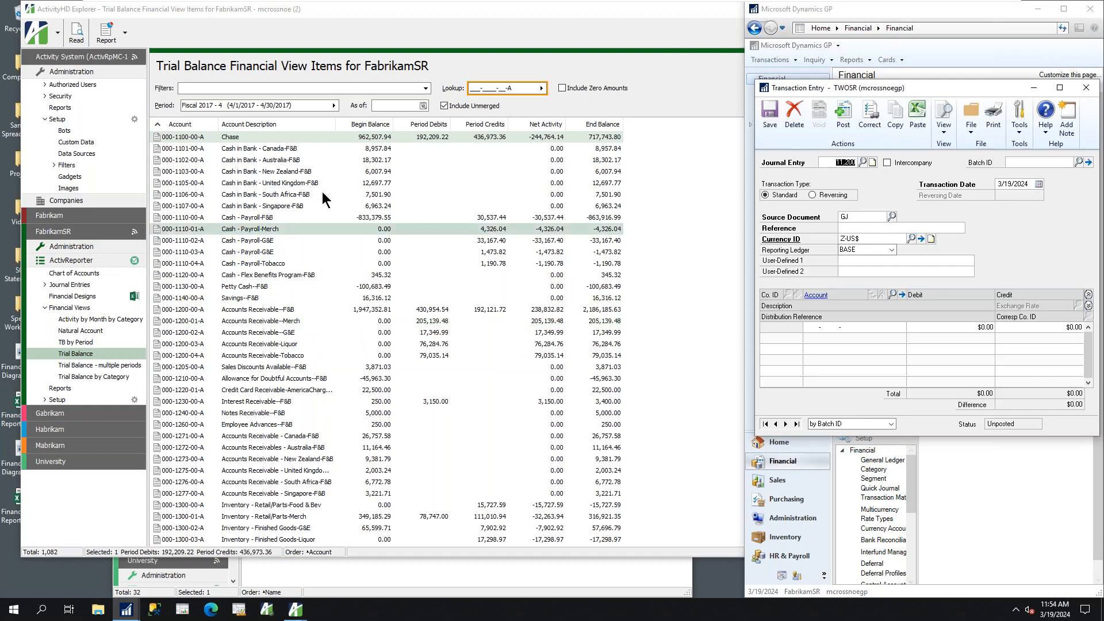
Return to ActivReporter's Trial Balance view and open the Inventory - Retail/Parts-Merch account item with its Begin Balance journal detail
click(353, 13)
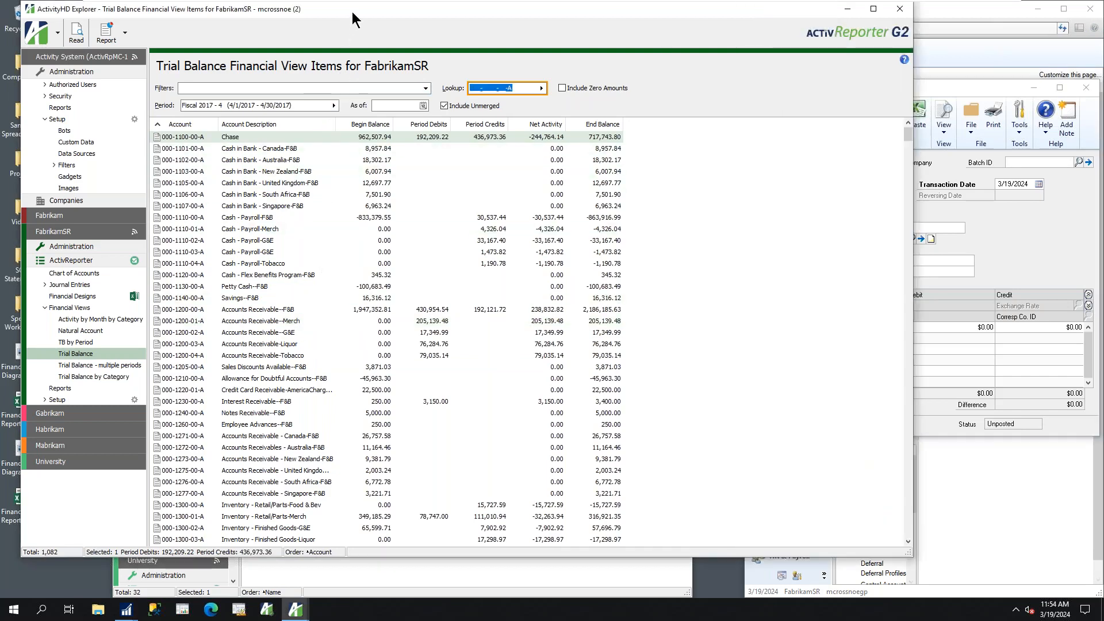
drag(353, 20, 336, 19)
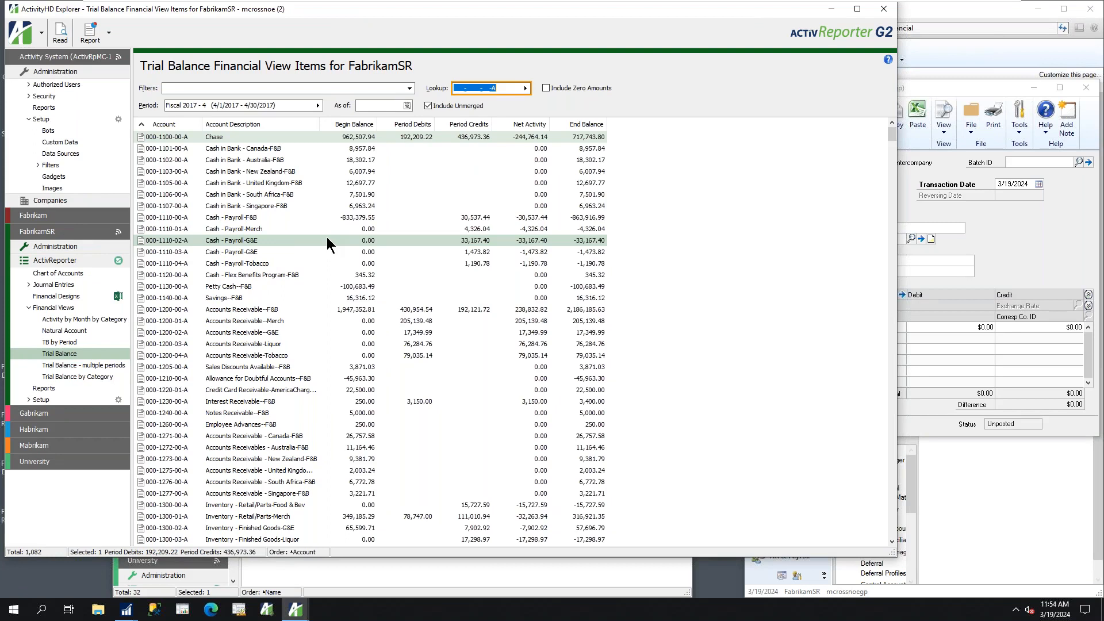
click(416, 516)
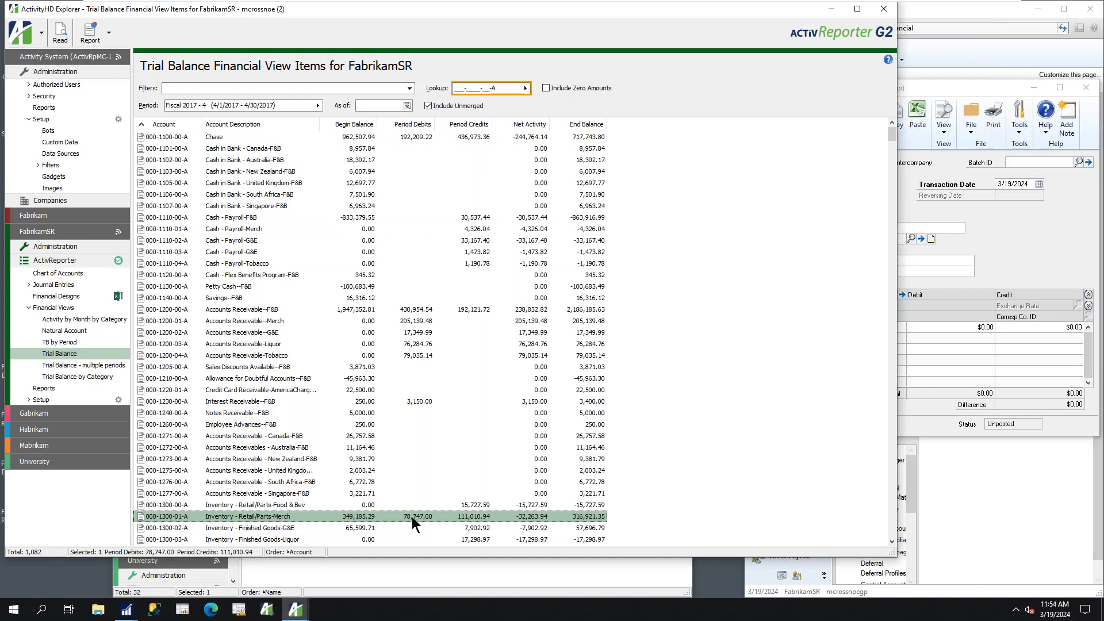
double_click(412, 516)
click(106, 160)
click(105, 159)
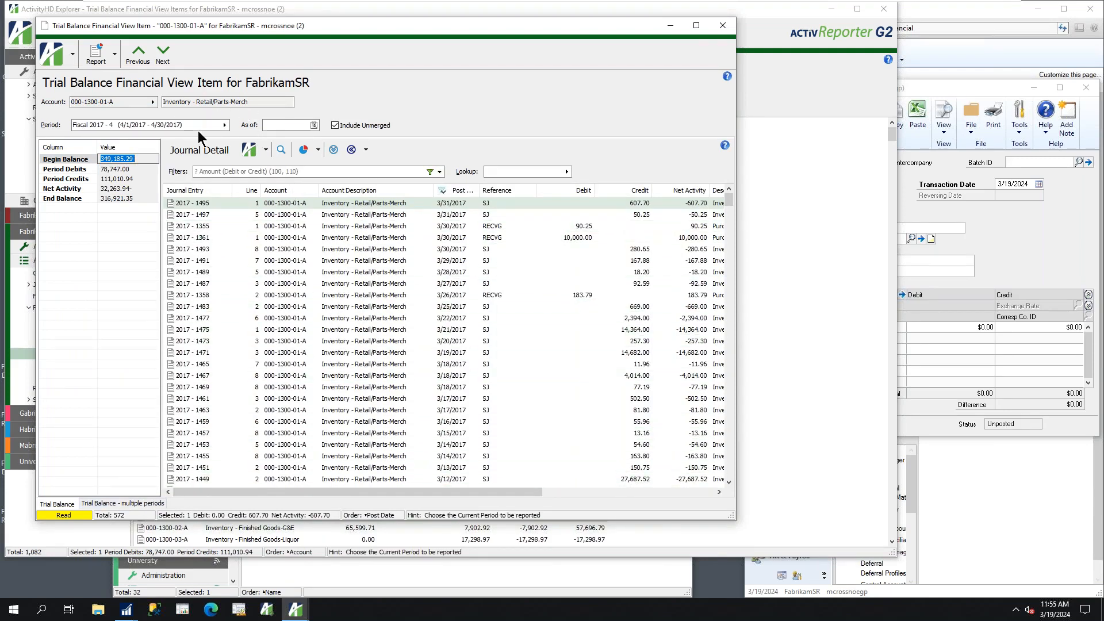
Show the journal detail behind the inventory account's Period Debits and Period Credits
click(147, 158)
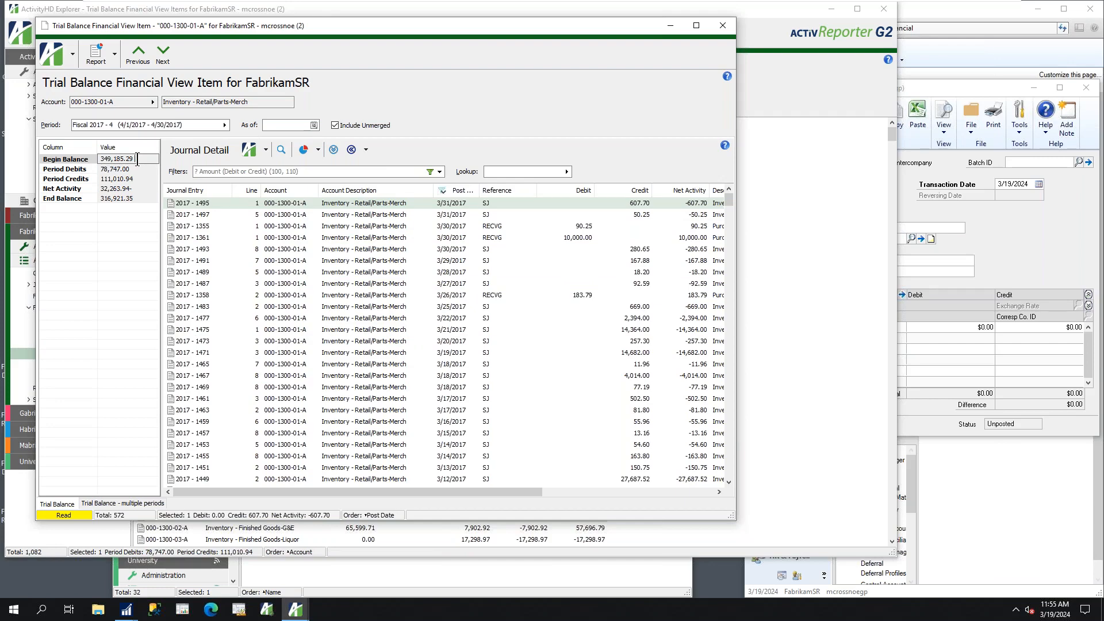
click(129, 168)
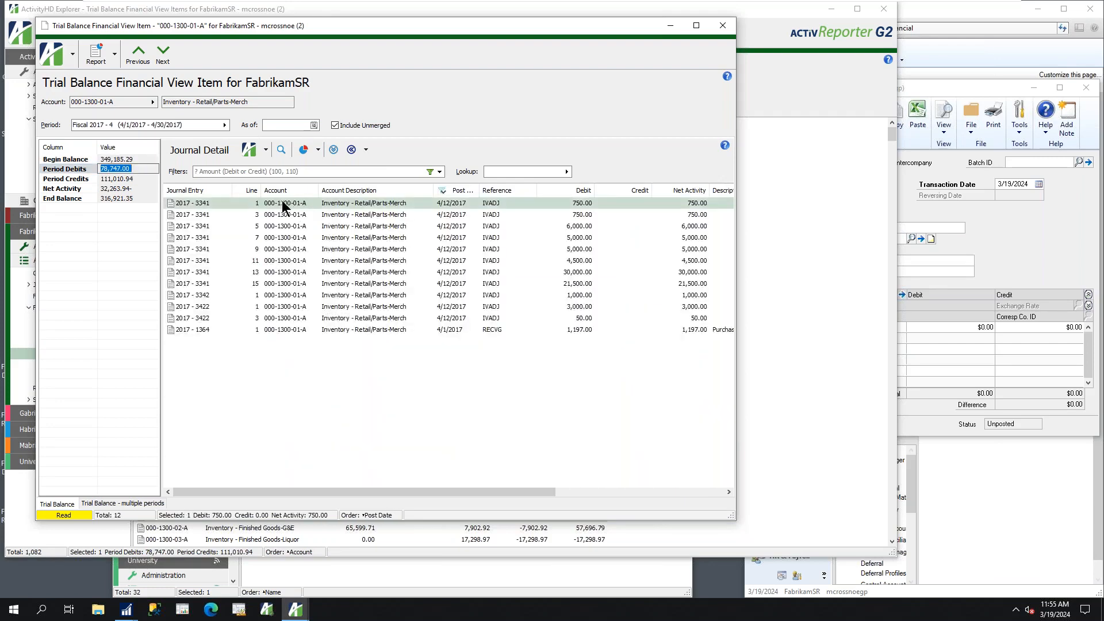
click(129, 178)
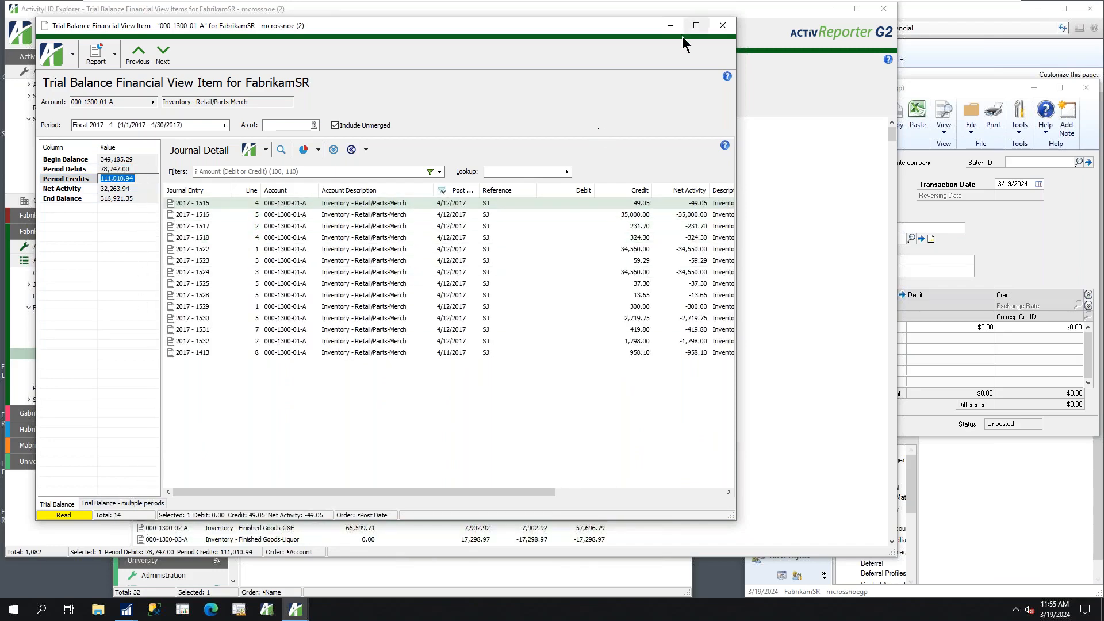
Drill down from journal entry 2017 - 1524 to its Dynamics GP inquiry, check the 000-4510-01 distribution line, and close the inquiry
click(271, 277)
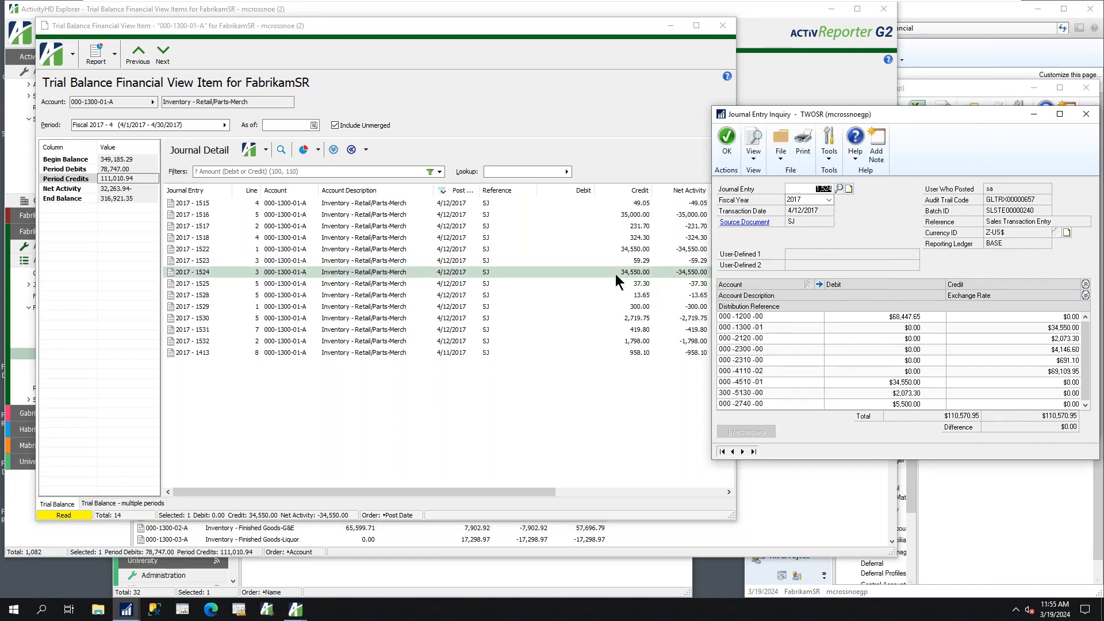
click(894, 384)
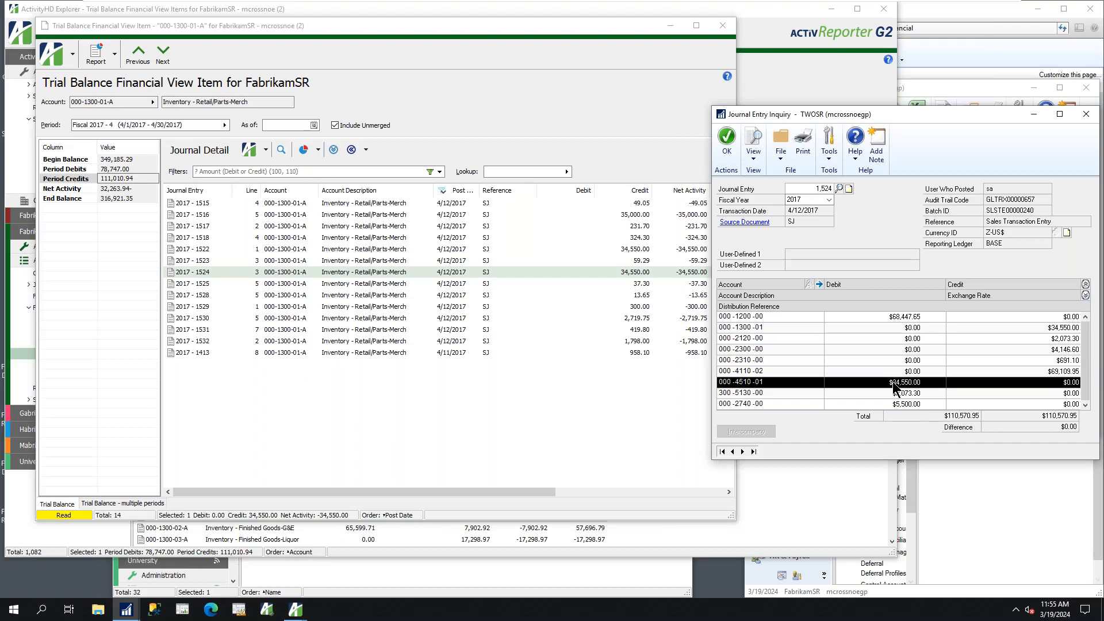
click(1086, 117)
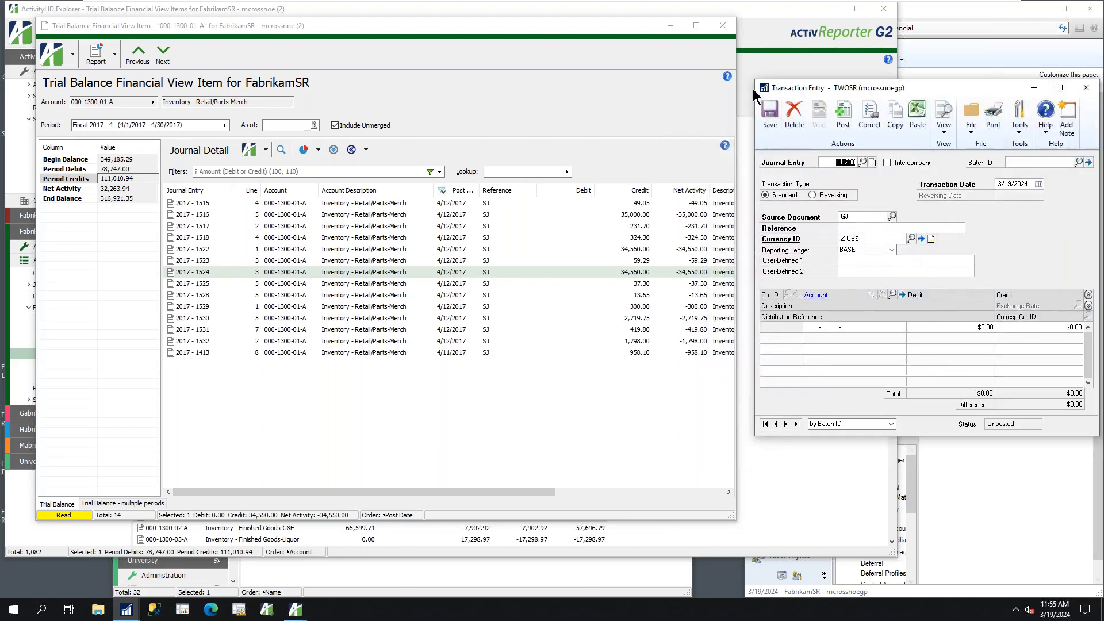
Close the Trial Balance item and the second ActivReporter window, and finish the Financial Tree-Sharepoint 2 bot
click(723, 26)
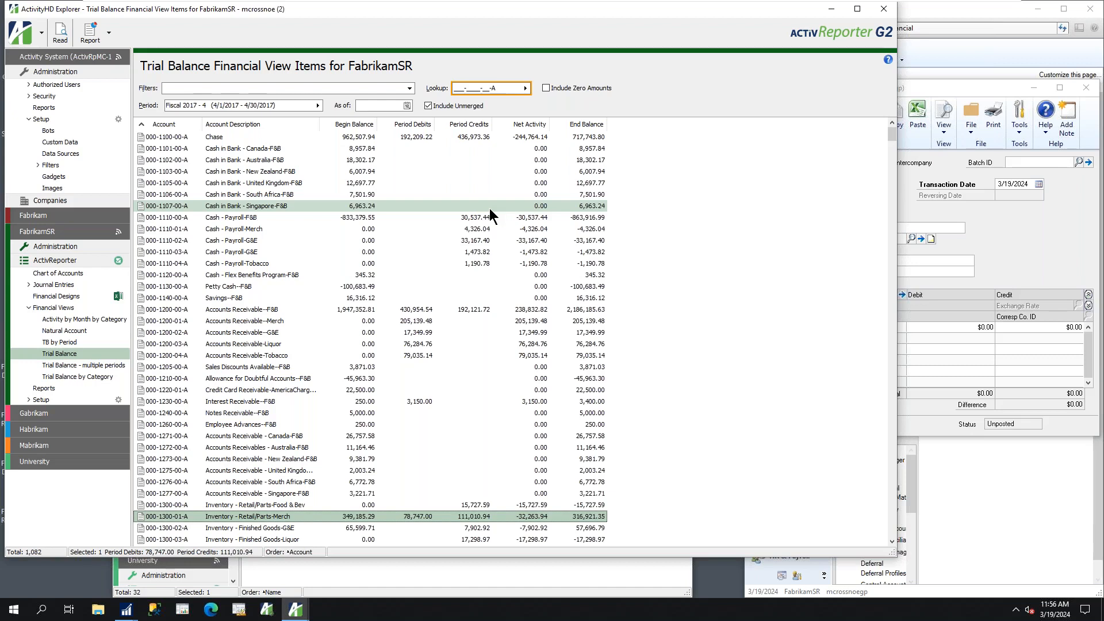
click(884, 10)
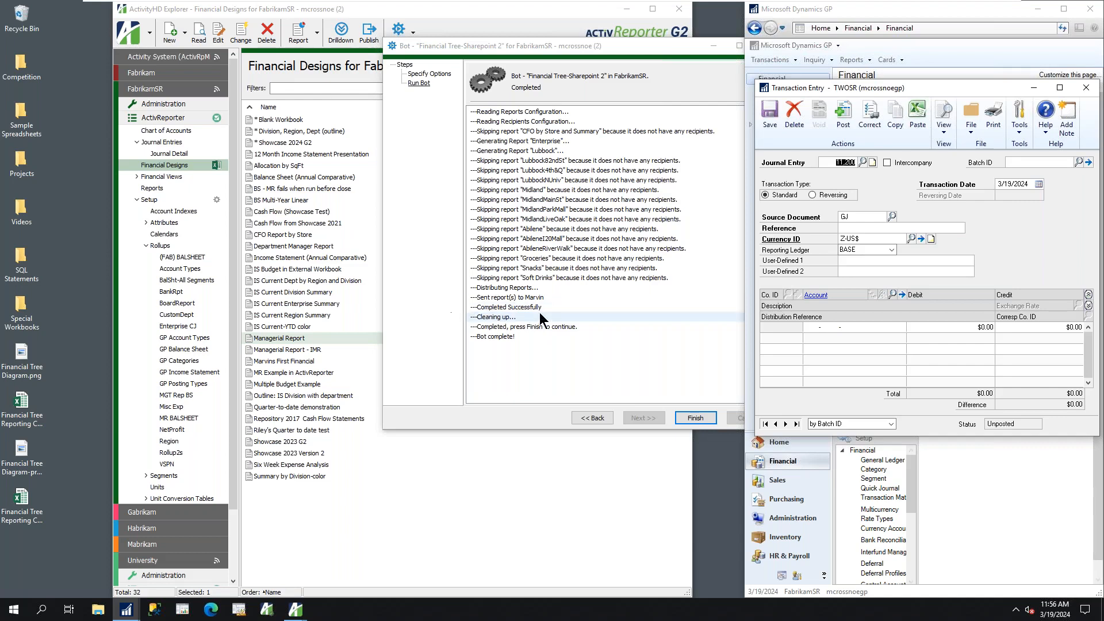
click(700, 419)
click(696, 418)
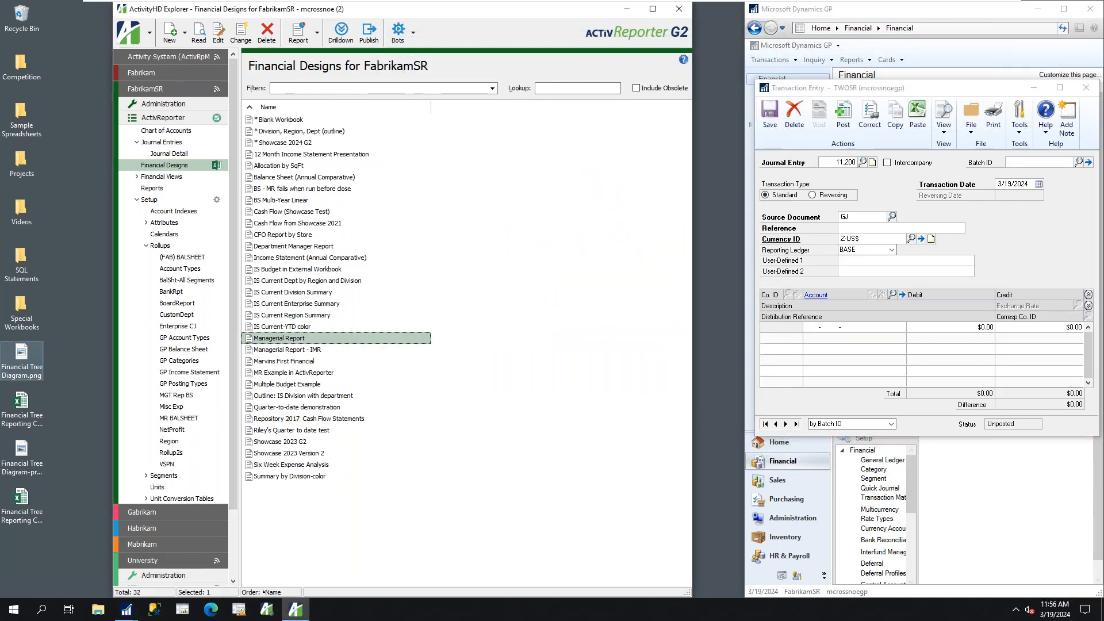
Switch to the PowerPoint presentation, start the slide show from the Demonstration slide, and advance to the Pricing slide
click(634, 610)
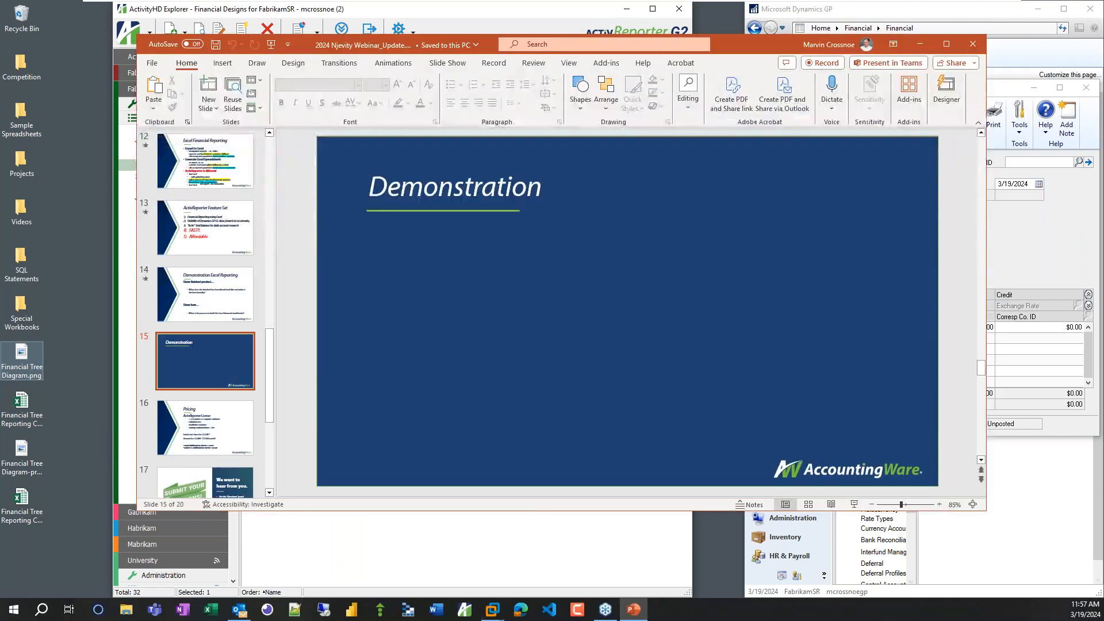
click(855, 504)
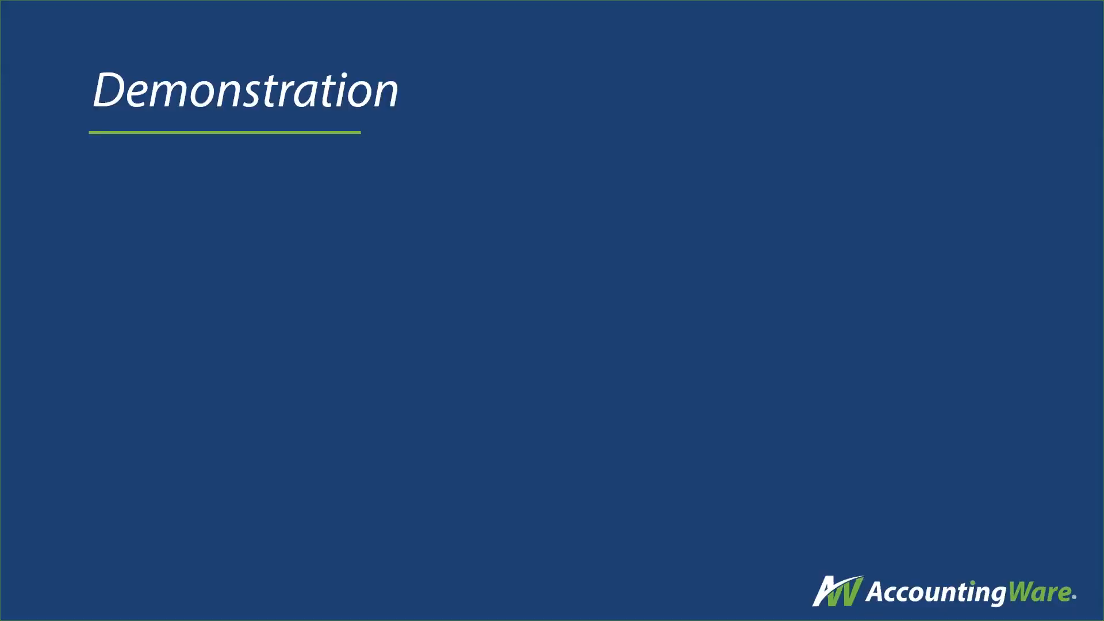
click(709, 394)
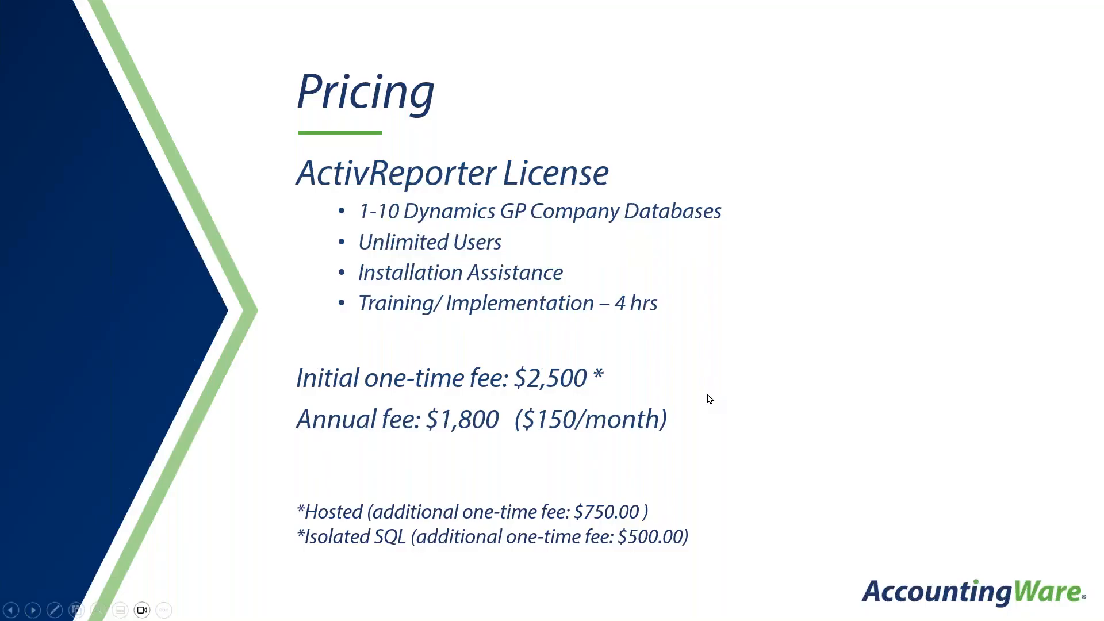